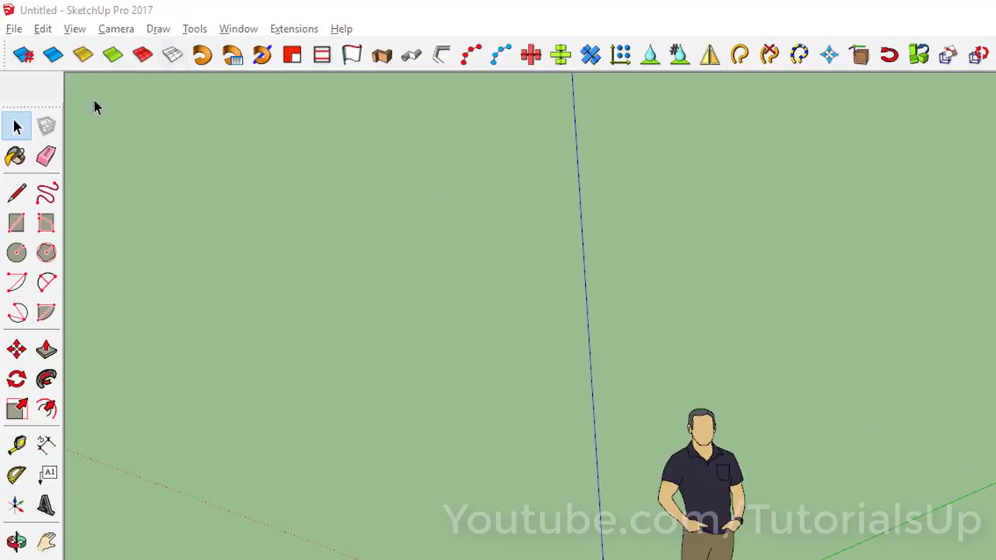
Step: Import Image 1 from the File menu, using it as a New Matched Photo
{"action": "left_click", "coordinate": [13, 29]}
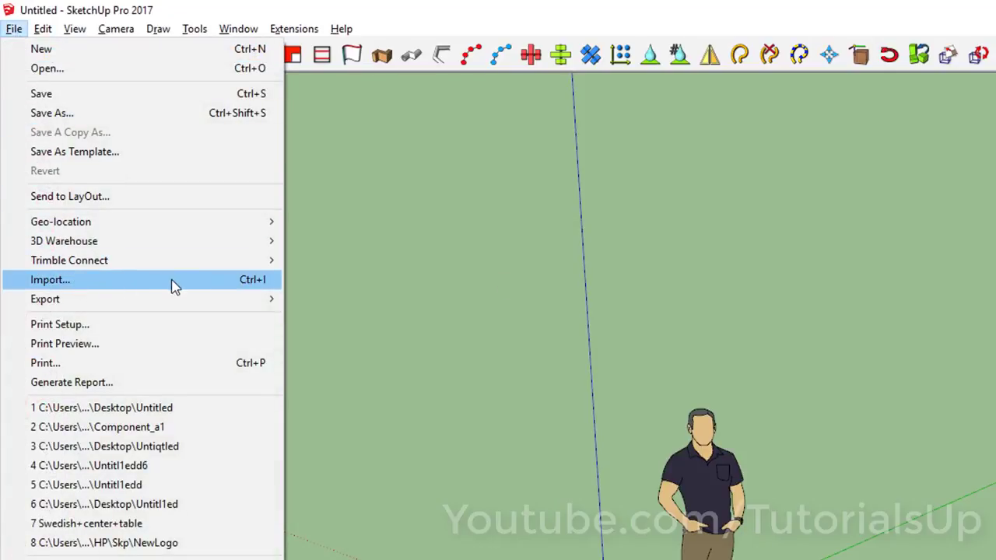
{"action": "left_click", "coordinate": [50, 279]}
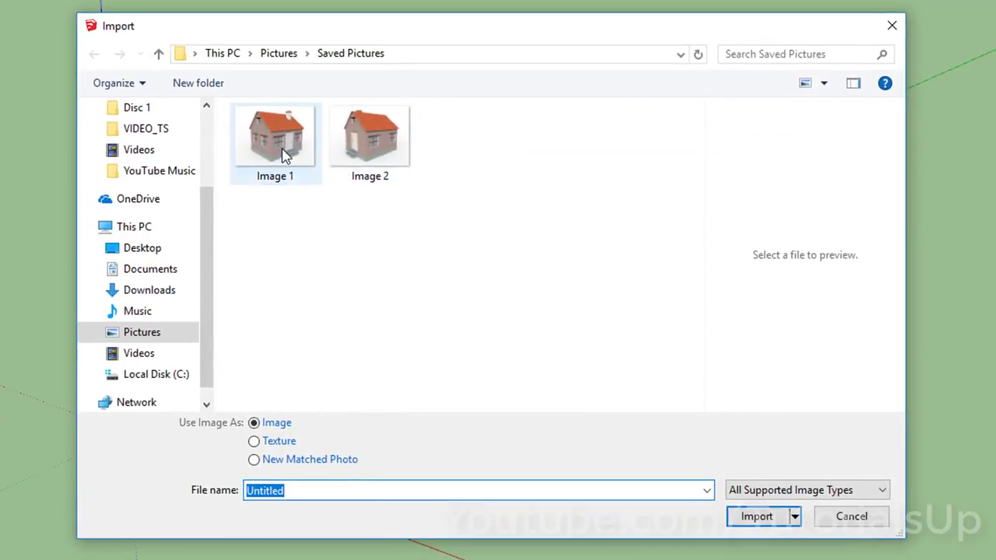
{"action": "left_click", "coordinate": [284, 156]}
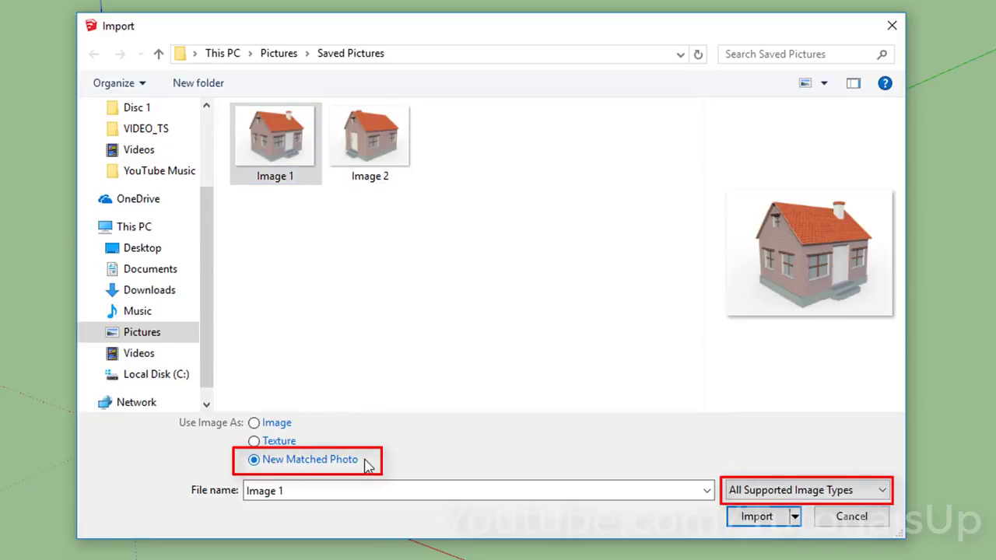
{"action": "left_click", "coordinate": [756, 517]}
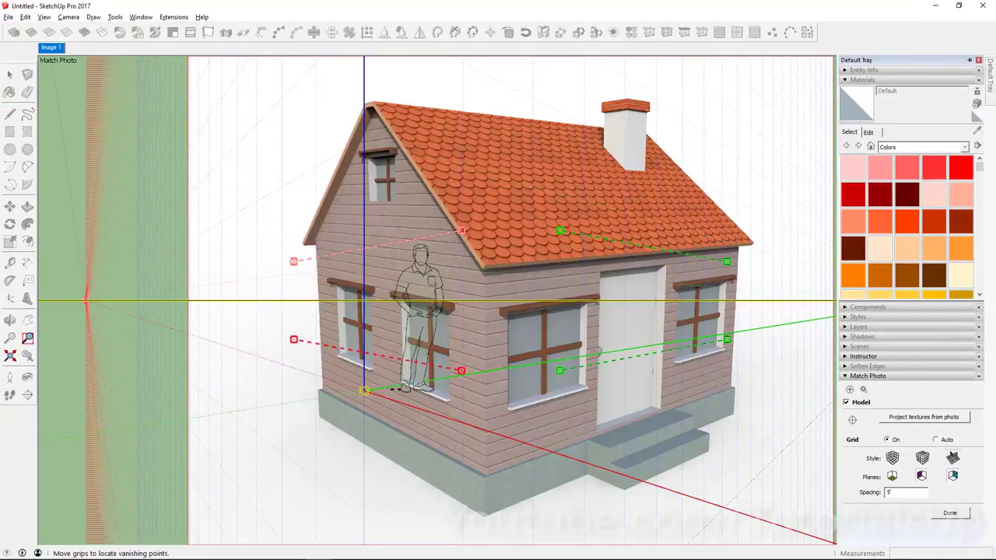
Step: Move the axis origin to the house's front corner and raise the upper red bar slightly
{"action": "mouse_move", "coordinate": [363, 393]}
{"action": "left_mouse_down"}
{"action": "mouse_move", "coordinate": [506, 473]}
{"action": "mouse_move", "coordinate": [506, 464]}
{"action": "left_mouse_up"}
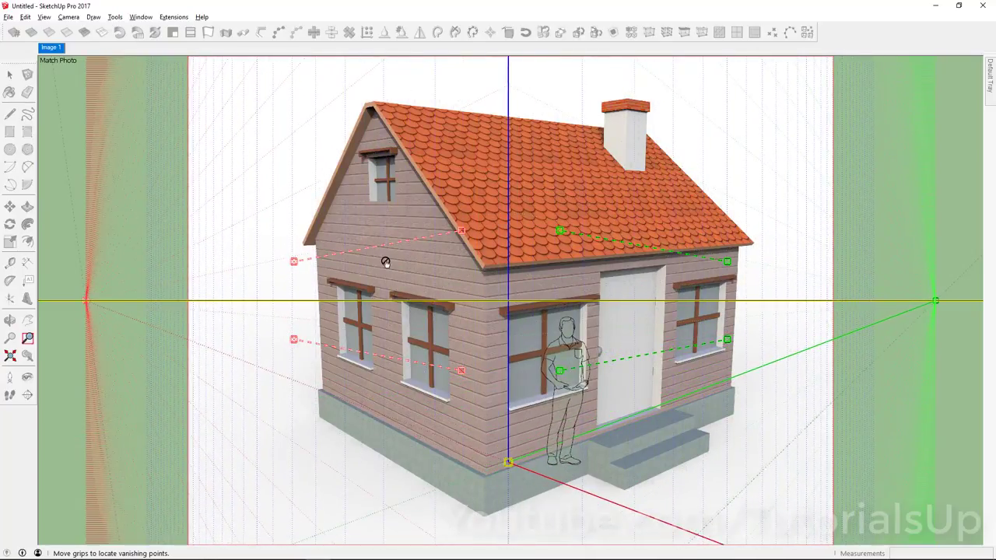
{"action": "left_click_drag", "start_coordinate": [385, 244], "coordinate": [382, 223]}
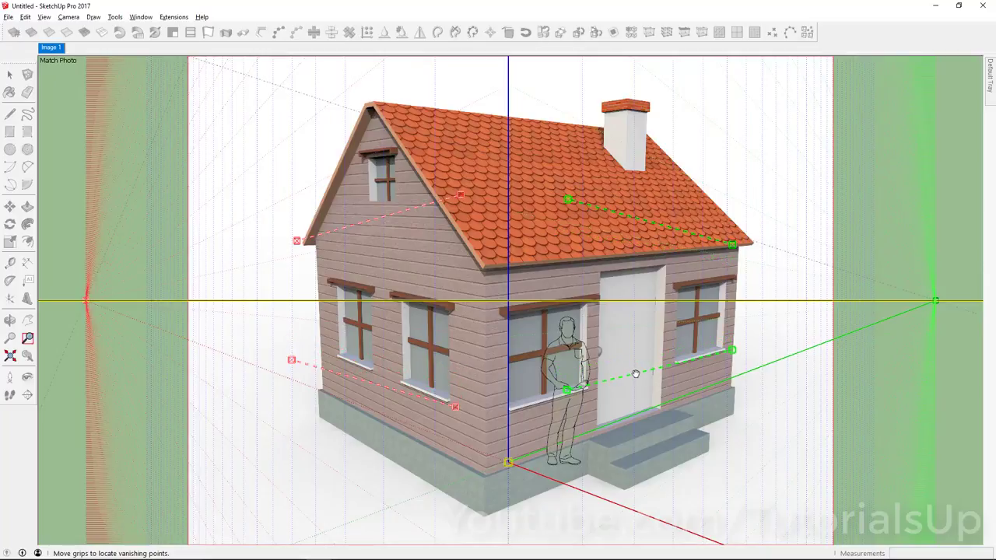
{"action": "scroll", "coordinate": [326, 311], "scroll_direction": "up", "scroll_amount": 3}
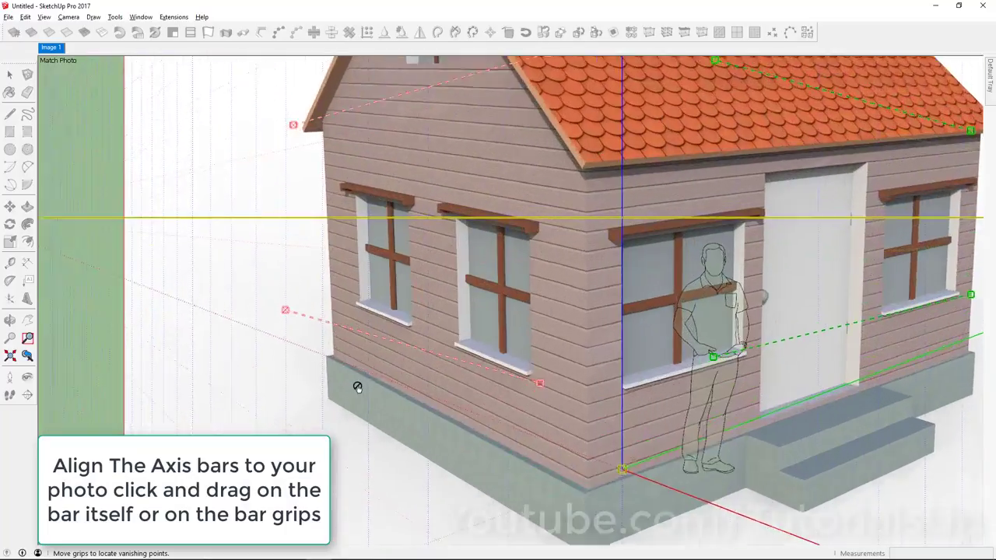
{"action": "scroll", "coordinate": [318, 282], "scroll_direction": "up", "scroll_amount": 2}
{"action": "scroll", "coordinate": [274, 263], "scroll_direction": "up", "scroll_amount": 1}
{"action": "scroll", "coordinate": [276, 292], "scroll_direction": "up", "scroll_amount": 1}
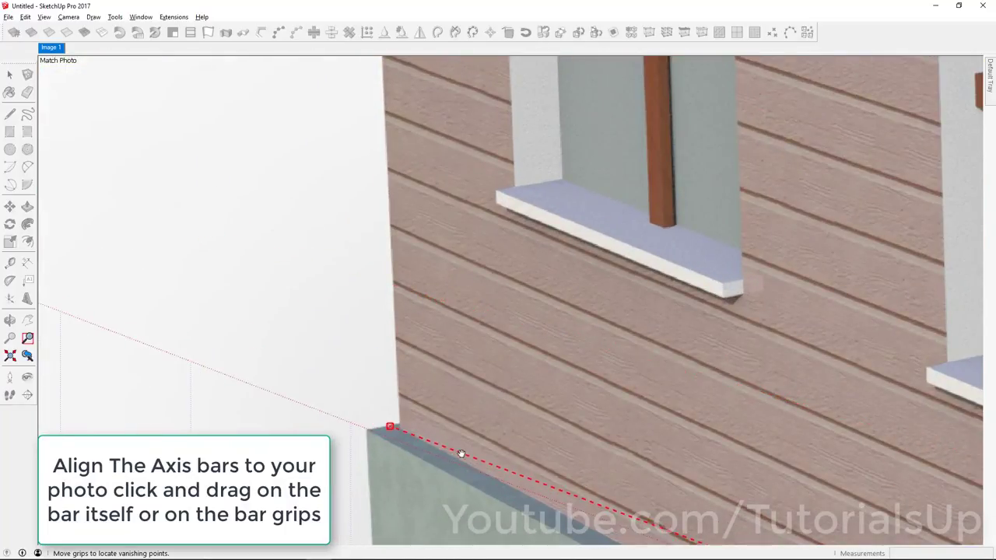
Step: Align the lower red bar's grips with the left-wall base edge and window sills
{"action": "left_click_drag", "start_coordinate": [461, 453], "coordinate": [470, 456]}
{"action": "scroll", "coordinate": [442, 457], "scroll_direction": "up", "scroll_amount": 2}
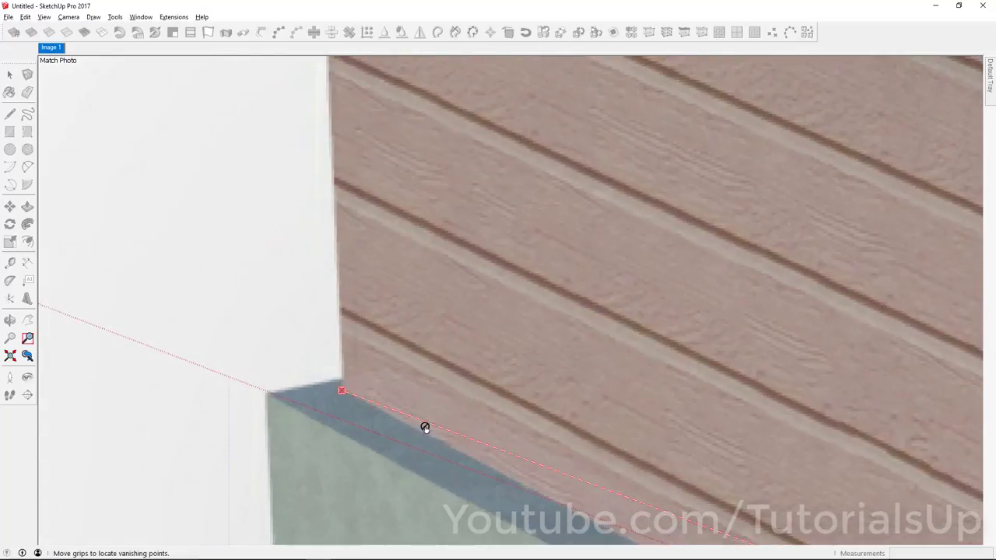
{"action": "scroll", "coordinate": [364, 399], "scroll_direction": "down", "scroll_amount": 3}
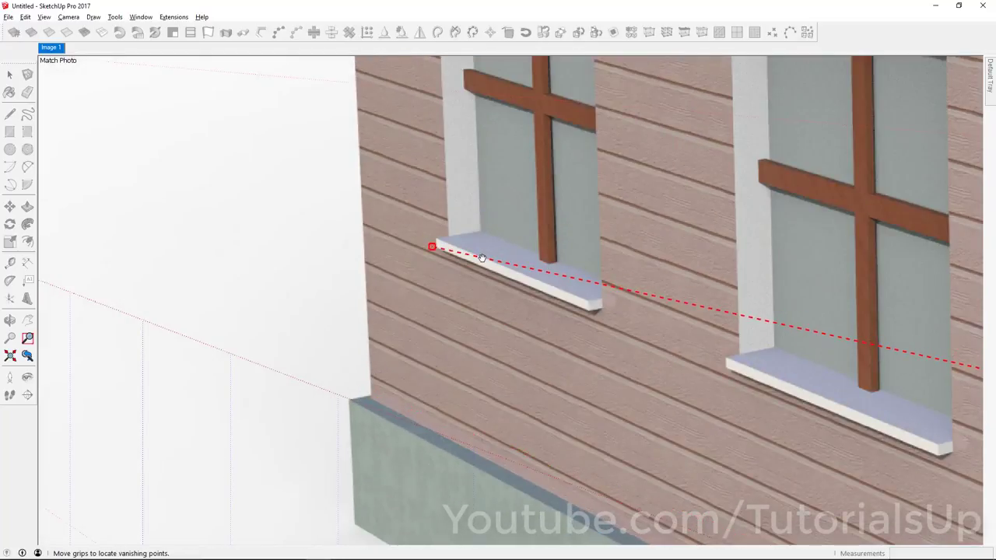
{"action": "scroll", "coordinate": [449, 249], "scroll_direction": "up", "scroll_amount": 3}
{"action": "scroll", "coordinate": [461, 242], "scroll_direction": "up", "scroll_amount": 2}
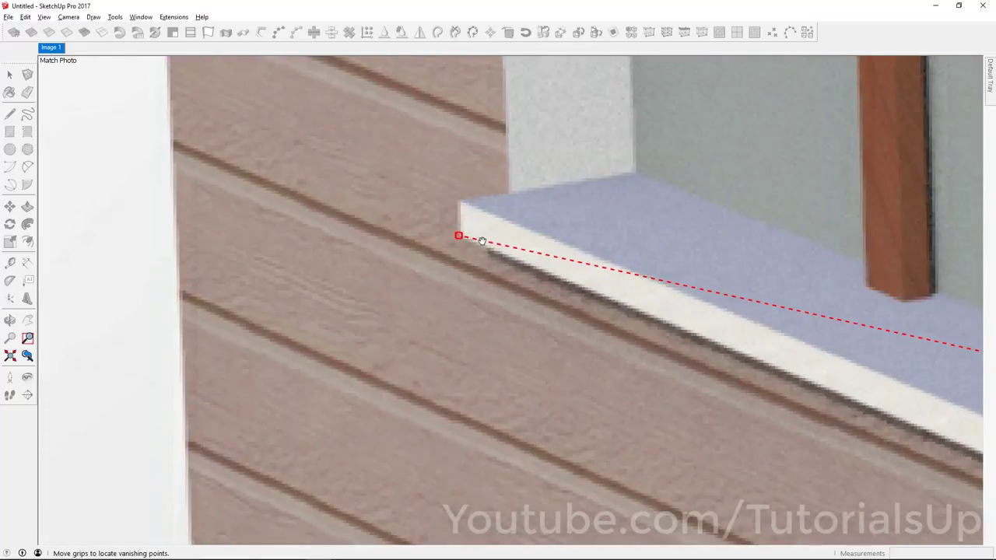
{"action": "scroll", "coordinate": [251, 207], "scroll_direction": "down", "scroll_amount": 3}
{"action": "scroll", "coordinate": [245, 200], "scroll_direction": "down", "scroll_amount": 2}
{"action": "scroll", "coordinate": [244, 200], "scroll_direction": "down", "scroll_amount": 2}
{"action": "scroll", "coordinate": [736, 319], "scroll_direction": "up", "scroll_amount": 4}
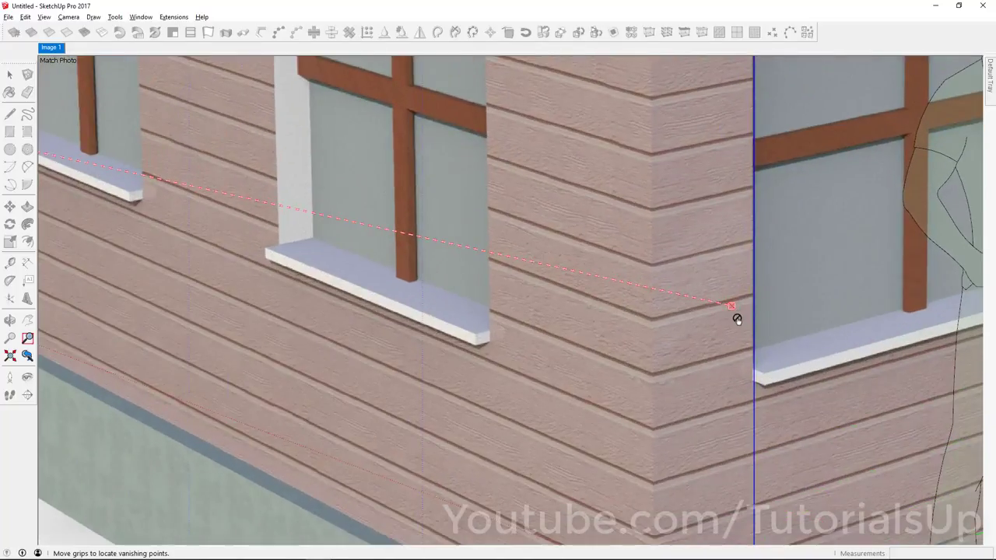
{"action": "scroll", "coordinate": [737, 319], "scroll_direction": "up", "scroll_amount": 2}
{"action": "left_click_drag", "start_coordinate": [731, 305], "coordinate": [340, 361]}
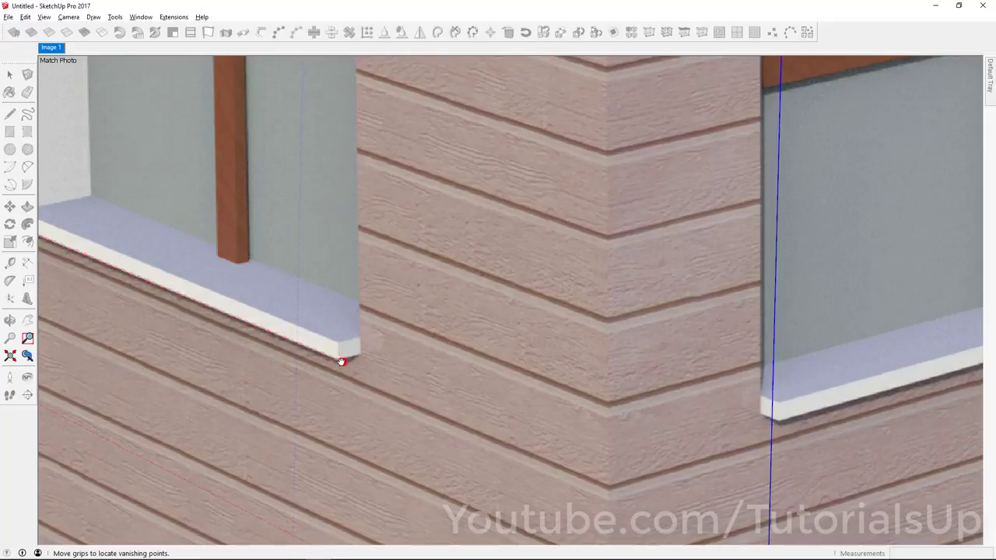
{"action": "scroll", "coordinate": [341, 361], "scroll_direction": "up", "scroll_amount": 4}
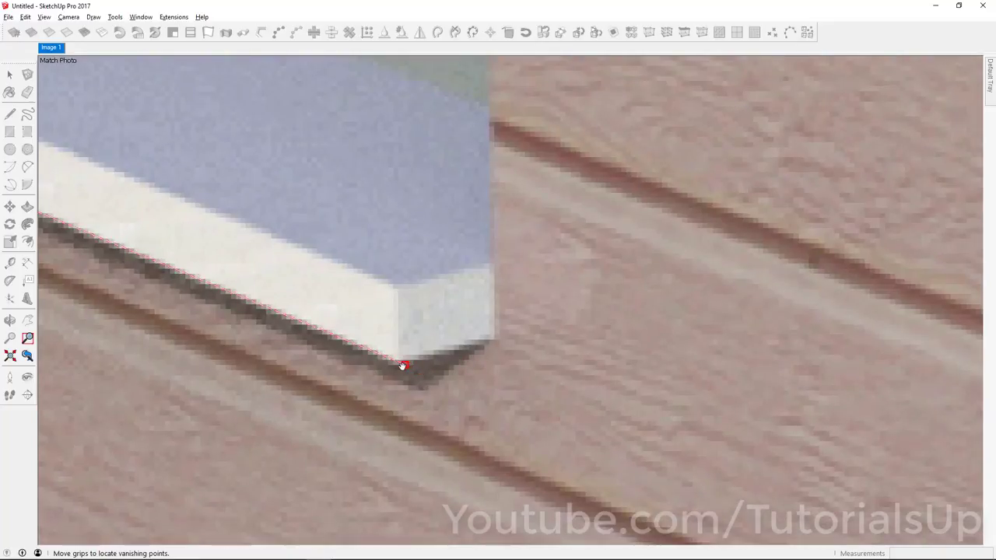
{"action": "scroll", "coordinate": [458, 395], "scroll_direction": "down", "scroll_amount": 3}
{"action": "scroll", "coordinate": [620, 433], "scroll_direction": "down", "scroll_amount": 2}
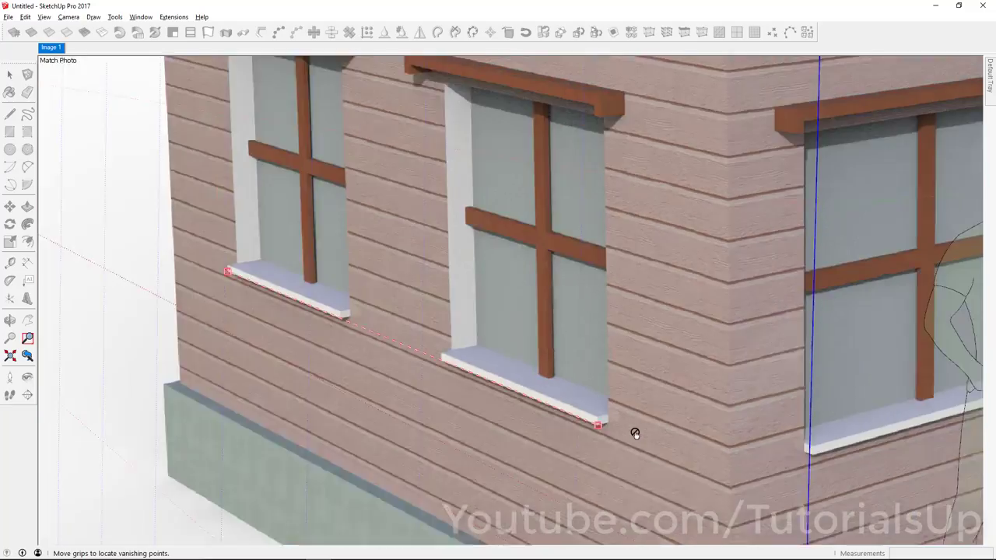
{"action": "scroll", "coordinate": [633, 433], "scroll_direction": "down", "scroll_amount": 2}
{"action": "scroll", "coordinate": [477, 331], "scroll_direction": "up", "scroll_amount": 4}
{"action": "scroll", "coordinate": [475, 310], "scroll_direction": "up", "scroll_amount": 2}
{"action": "scroll", "coordinate": [478, 305], "scroll_direction": "up", "scroll_amount": 2}
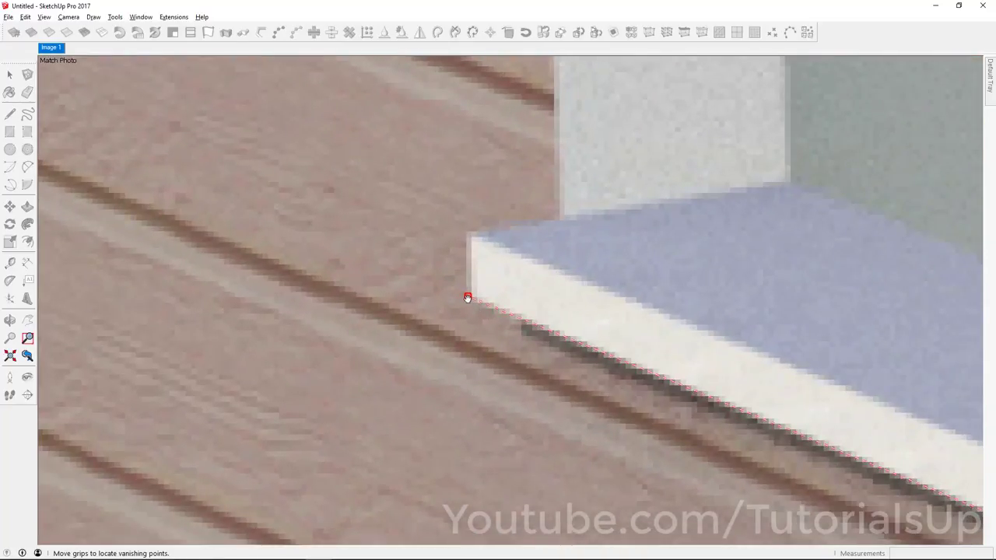
{"action": "scroll", "coordinate": [391, 351], "scroll_direction": "down", "scroll_amount": 2}
{"action": "scroll", "coordinate": [391, 351], "scroll_direction": "down", "scroll_amount": 2}
{"action": "scroll", "coordinate": [393, 351], "scroll_direction": "down", "scroll_amount": 2}
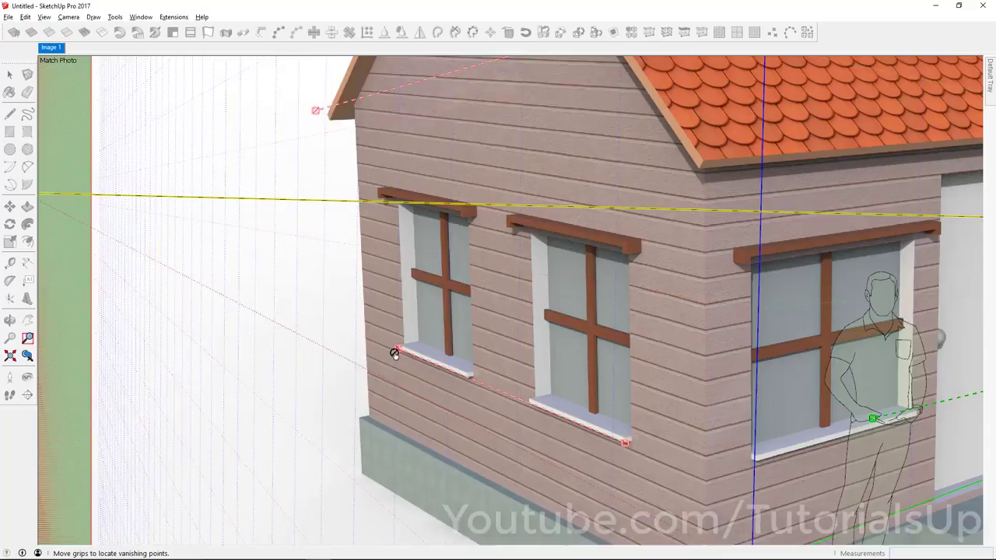
{"action": "scroll", "coordinate": [394, 354], "scroll_direction": "down", "scroll_amount": 1}
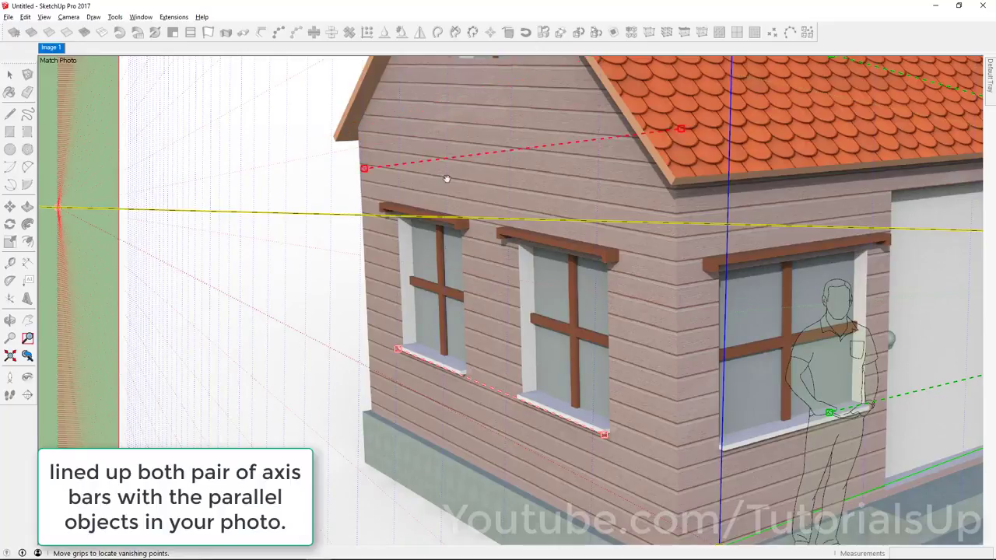
Step: Lower the upper red bar onto the tops of the left window headers
{"action": "left_click_drag", "start_coordinate": [446, 179], "coordinate": [447, 204]}
{"action": "scroll", "coordinate": [366, 202], "scroll_direction": "up", "scroll_amount": 3}
{"action": "scroll", "coordinate": [420, 214], "scroll_direction": "up", "scroll_amount": 3}
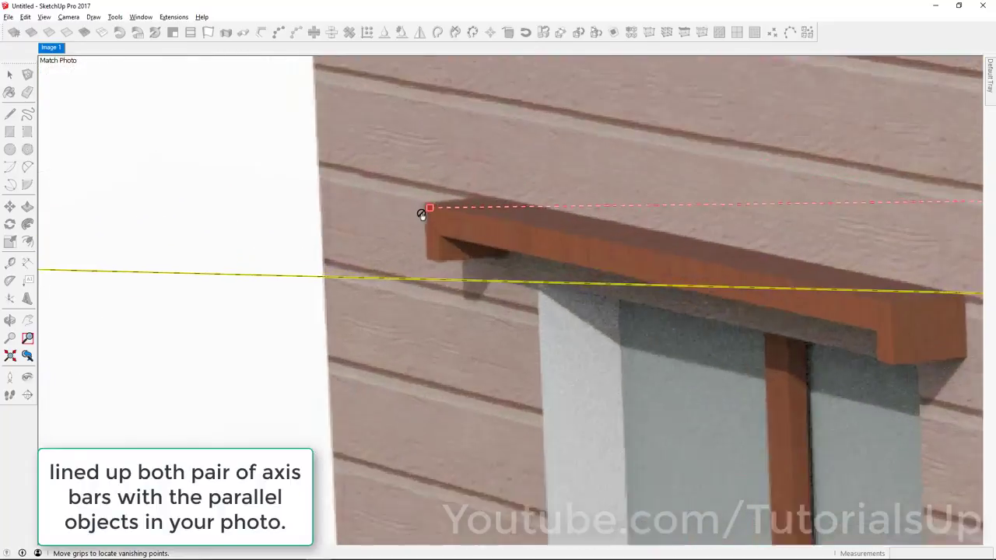
{"action": "scroll", "coordinate": [421, 214], "scroll_direction": "up", "scroll_amount": 3}
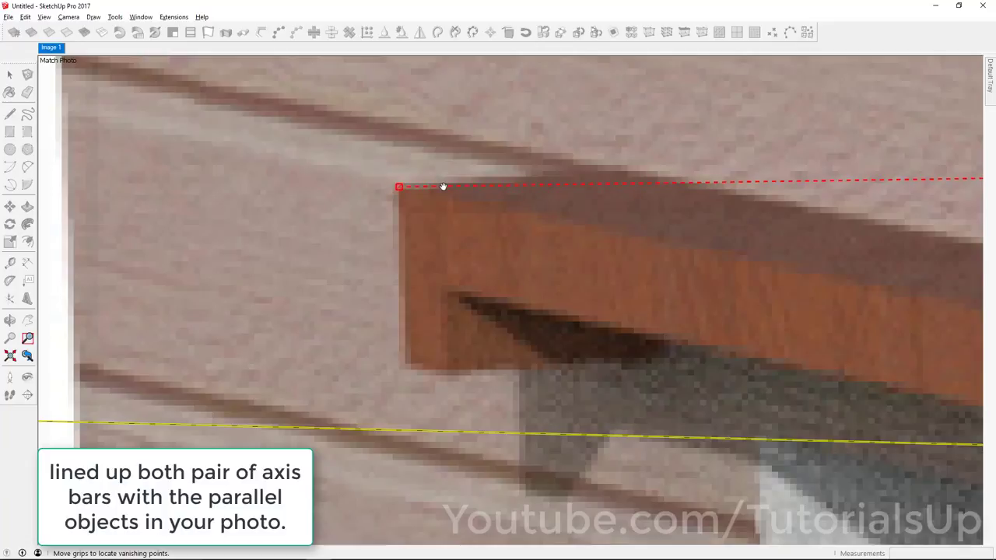
{"action": "scroll", "coordinate": [352, 181], "scroll_direction": "down", "scroll_amount": 2}
{"action": "scroll", "coordinate": [353, 181], "scroll_direction": "down", "scroll_amount": 3}
{"action": "scroll", "coordinate": [353, 182], "scroll_direction": "down", "scroll_amount": 2}
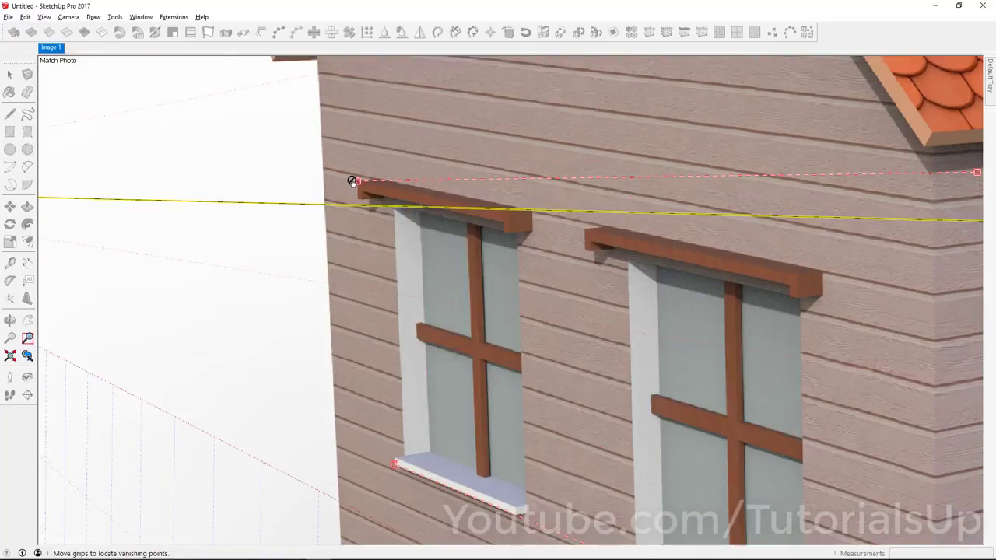
{"action": "scroll", "coordinate": [353, 181], "scroll_direction": "down", "scroll_amount": 2}
{"action": "scroll", "coordinate": [651, 197], "scroll_direction": "up", "scroll_amount": 4}
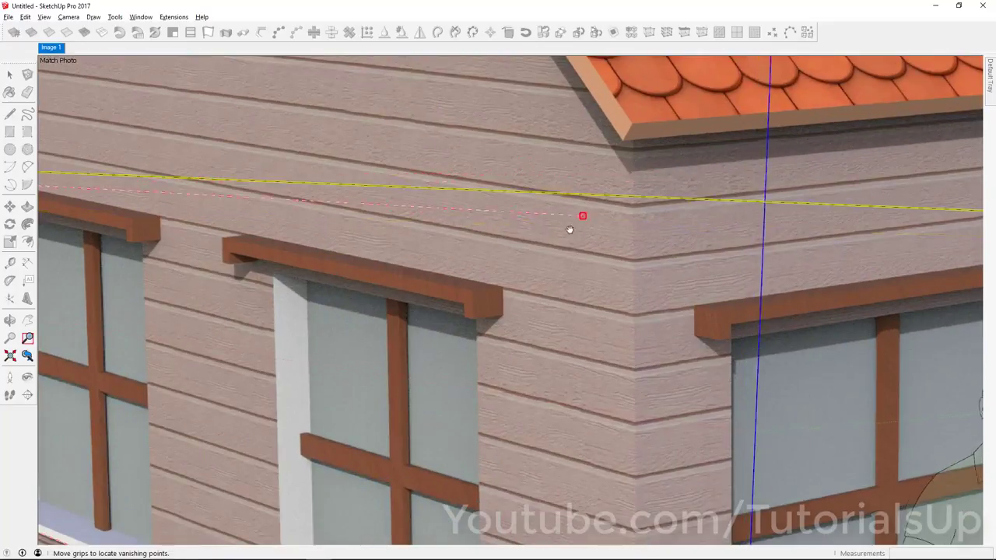
Step: Pin the upper red bar's end grip precisely on the window header corner
{"action": "left_click_drag", "start_coordinate": [684, 172], "coordinate": [473, 291]}
{"action": "scroll", "coordinate": [467, 295], "scroll_direction": "up", "scroll_amount": 3}
{"action": "scroll", "coordinate": [514, 277], "scroll_direction": "up", "scroll_amount": 3}
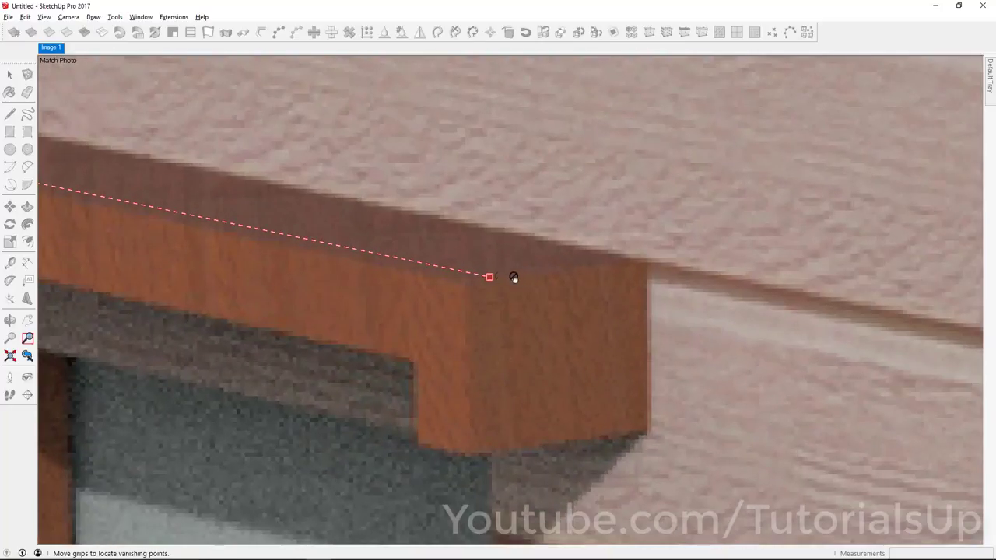
{"action": "scroll", "coordinate": [488, 280], "scroll_direction": "up", "scroll_amount": 2}
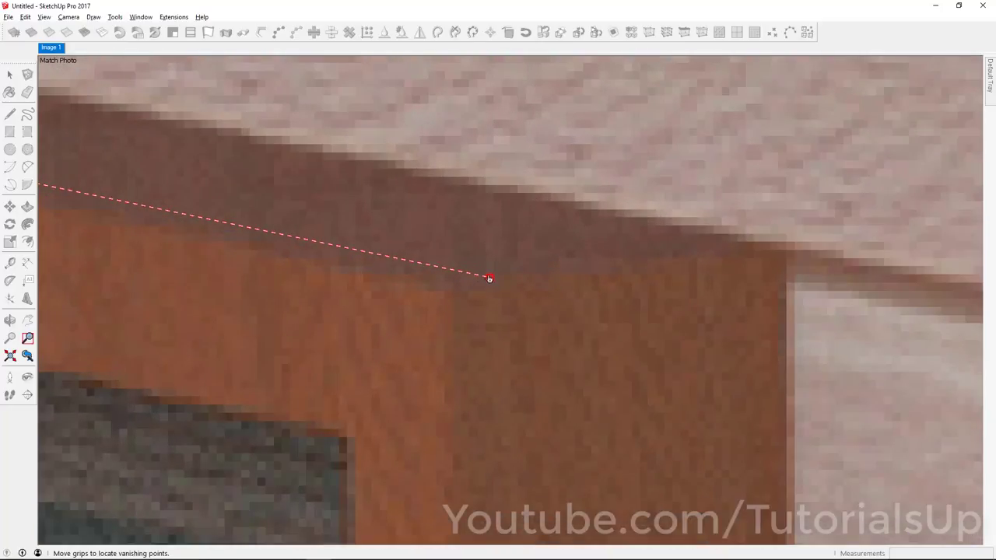
{"action": "left_click_drag", "start_coordinate": [453, 292], "coordinate": [448, 296]}
{"action": "scroll", "coordinate": [678, 285], "scroll_direction": "down", "scroll_amount": 2}
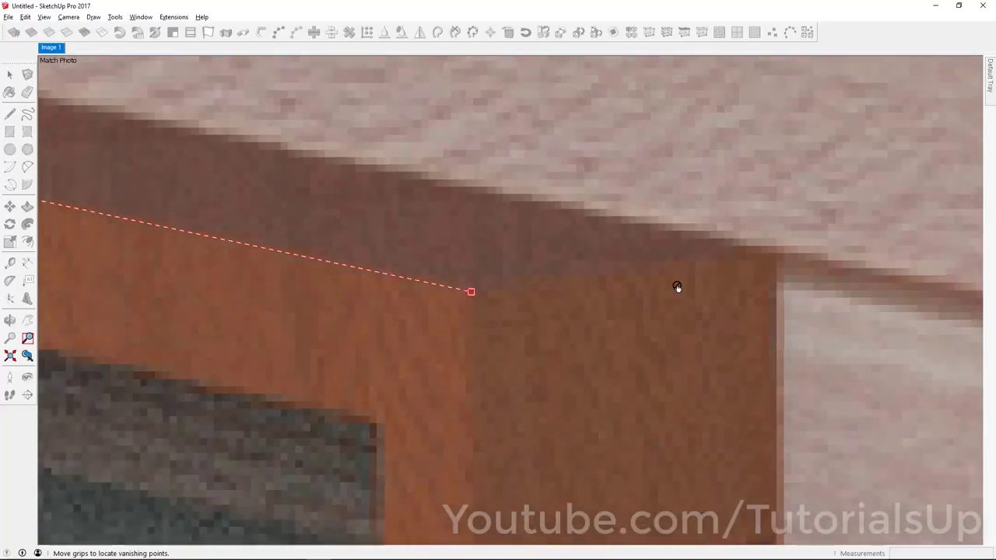
{"action": "scroll", "coordinate": [703, 283], "scroll_direction": "down", "scroll_amount": 2}
{"action": "scroll", "coordinate": [751, 278], "scroll_direction": "down", "scroll_amount": 2}
{"action": "scroll", "coordinate": [735, 271], "scroll_direction": "down", "scroll_amount": 2}
{"action": "scroll", "coordinate": [737, 271], "scroll_direction": "down", "scroll_amount": 1}
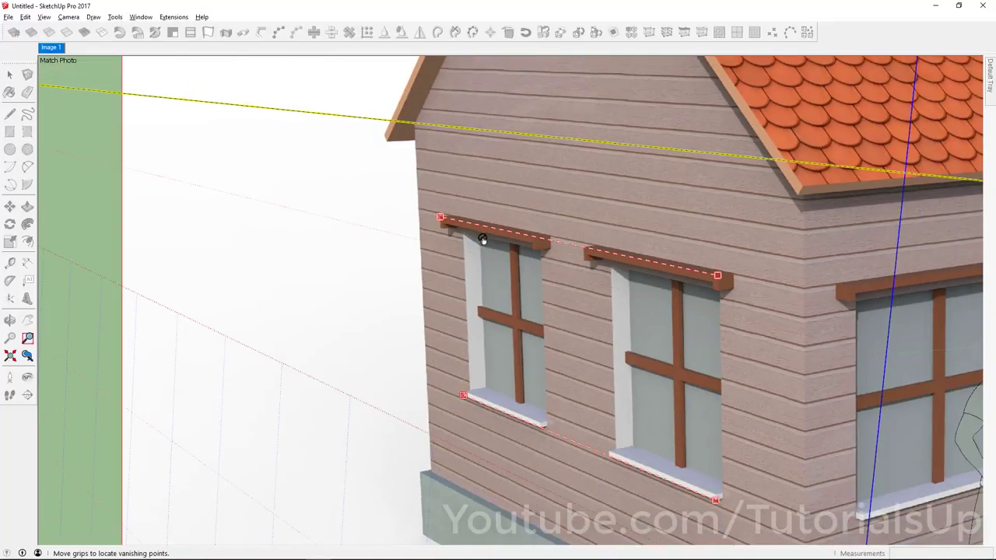
{"action": "scroll", "coordinate": [451, 226], "scroll_direction": "up", "scroll_amount": 3}
{"action": "scroll", "coordinate": [387, 201], "scroll_direction": "up", "scroll_amount": 2}
{"action": "scroll", "coordinate": [370, 168], "scroll_direction": "down", "scroll_amount": 3}
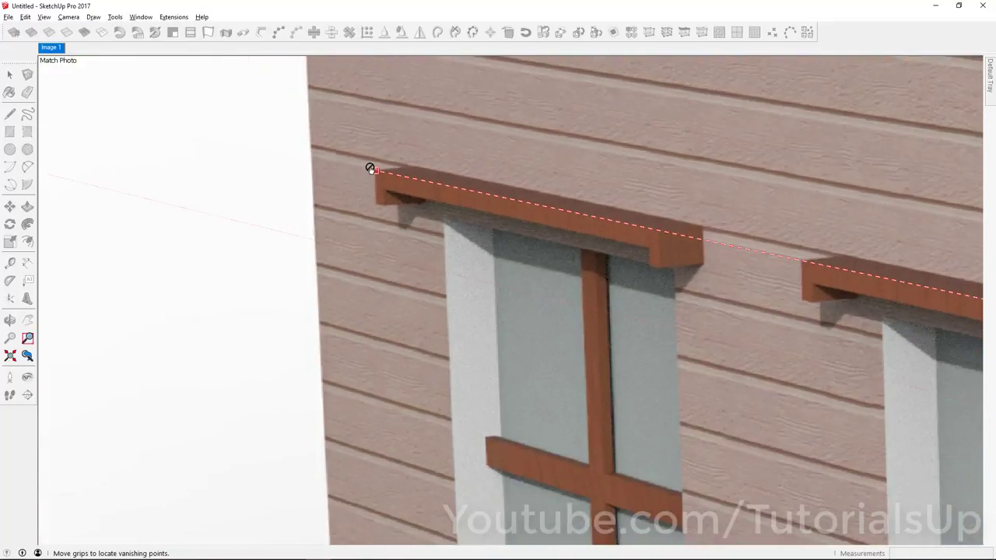
{"action": "scroll", "coordinate": [369, 168], "scroll_direction": "down", "scroll_amount": 2}
{"action": "scroll", "coordinate": [369, 168], "scroll_direction": "down", "scroll_amount": 2}
Step: Place the first green grip on the right front window header's corner
{"action": "scroll", "coordinate": [622, 248], "scroll_direction": "down", "scroll_amount": 3}
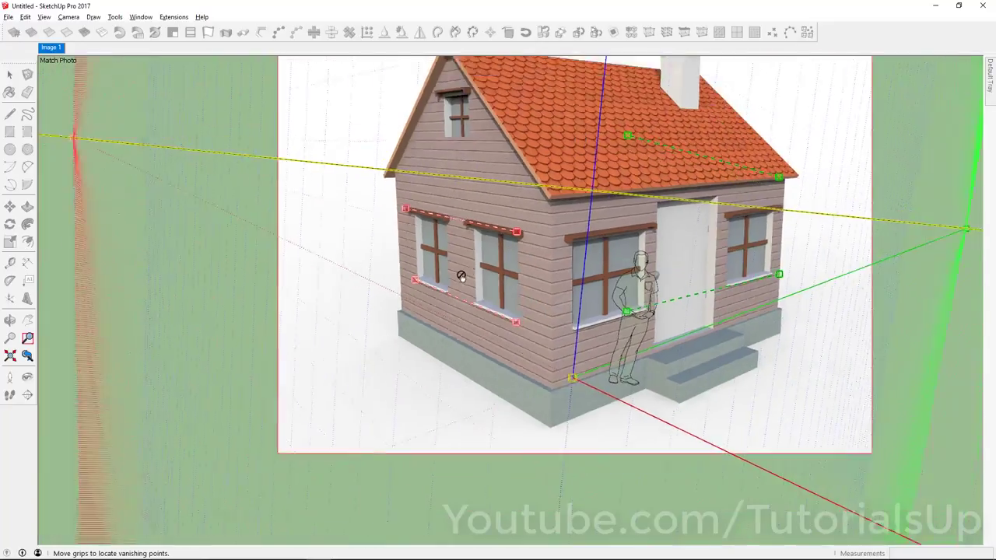
{"action": "scroll", "coordinate": [661, 151], "scroll_direction": "up", "scroll_amount": 1}
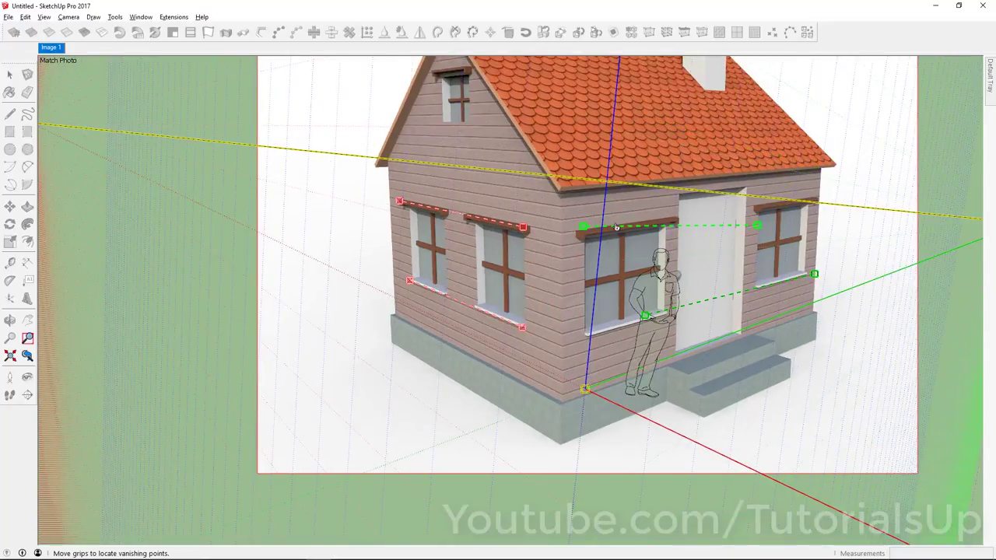
{"action": "scroll", "coordinate": [616, 227], "scroll_direction": "up", "scroll_amount": 2}
{"action": "scroll", "coordinate": [568, 223], "scroll_direction": "up", "scroll_amount": 3}
{"action": "scroll", "coordinate": [630, 222], "scroll_direction": "up", "scroll_amount": 2}
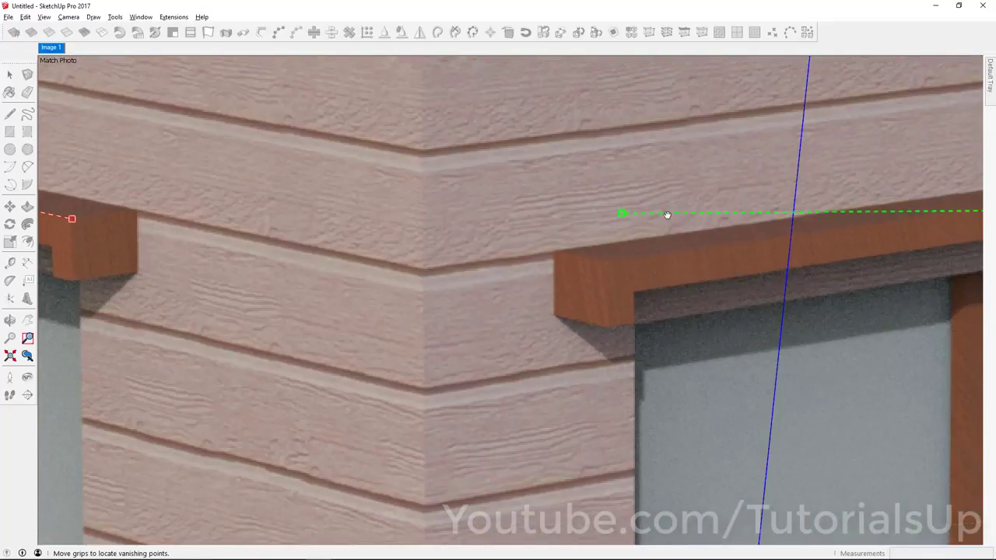
{"action": "mouse_move", "coordinate": [666, 214]}
{"action": "left_mouse_down"}
{"action": "mouse_move", "coordinate": [591, 249]}
{"action": "mouse_move", "coordinate": [602, 249]}
{"action": "left_mouse_up"}
{"action": "scroll", "coordinate": [557, 250], "scroll_direction": "up", "scroll_amount": 1}
{"action": "scroll", "coordinate": [575, 250], "scroll_direction": "up", "scroll_amount": 2}
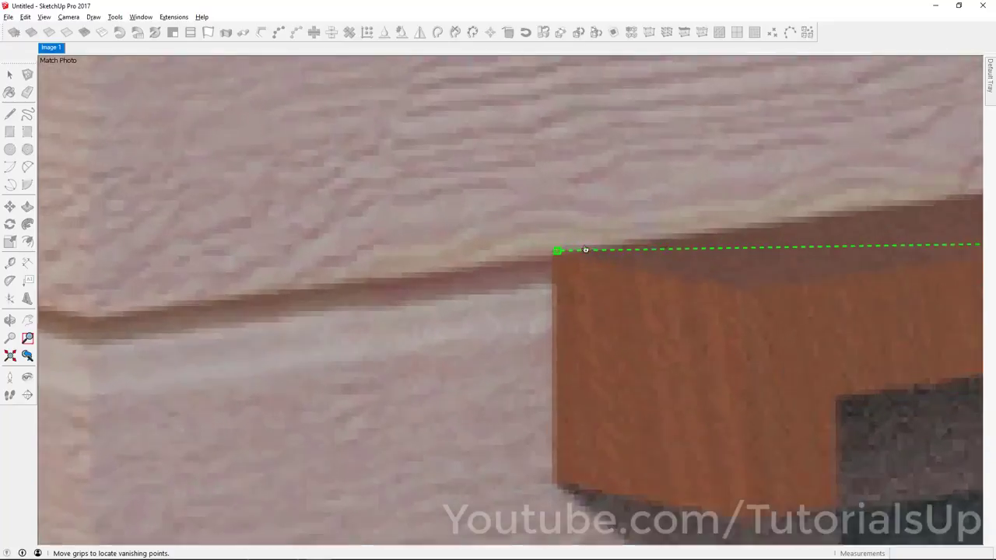
{"action": "scroll", "coordinate": [584, 249], "scroll_direction": "up", "scroll_amount": 1}
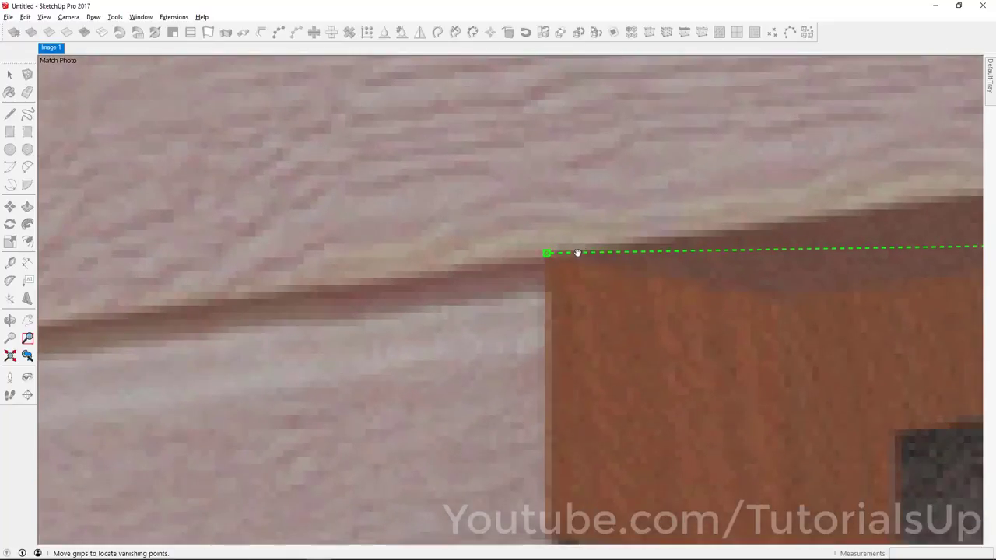
{"action": "scroll", "coordinate": [438, 272], "scroll_direction": "down", "scroll_amount": 2}
{"action": "scroll", "coordinate": [437, 271], "scroll_direction": "down", "scroll_amount": 3}
{"action": "scroll", "coordinate": [438, 271], "scroll_direction": "down", "scroll_amount": 3}
{"action": "scroll", "coordinate": [437, 272], "scroll_direction": "down", "scroll_amount": 3}
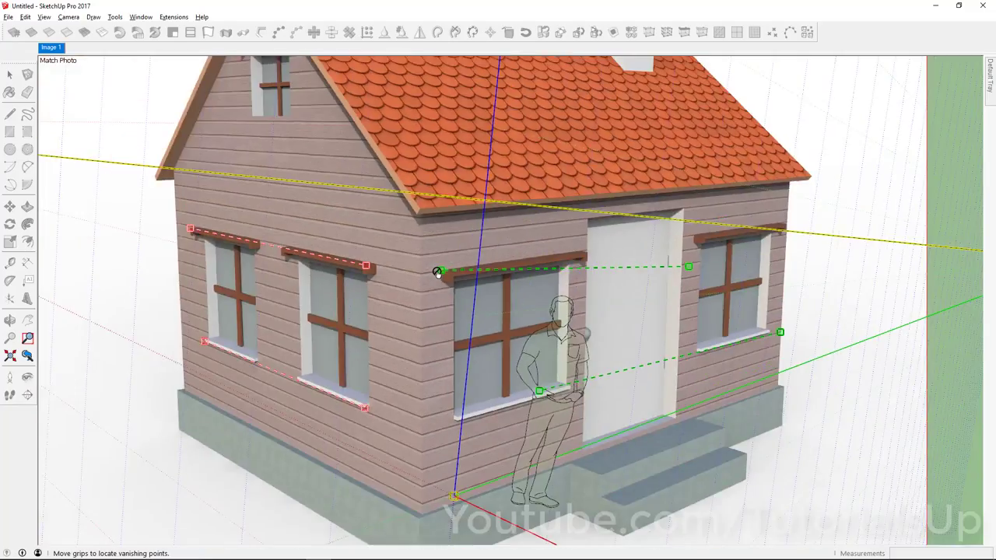
{"action": "scroll", "coordinate": [807, 223], "scroll_direction": "up", "scroll_amount": 3}
{"action": "scroll", "coordinate": [555, 347], "scroll_direction": "up", "scroll_amount": 3}
Step: Align the green vanishing line along the header top edge and fine-tune its grip
{"action": "left_click_drag", "start_coordinate": [498, 358], "coordinate": [788, 219]}
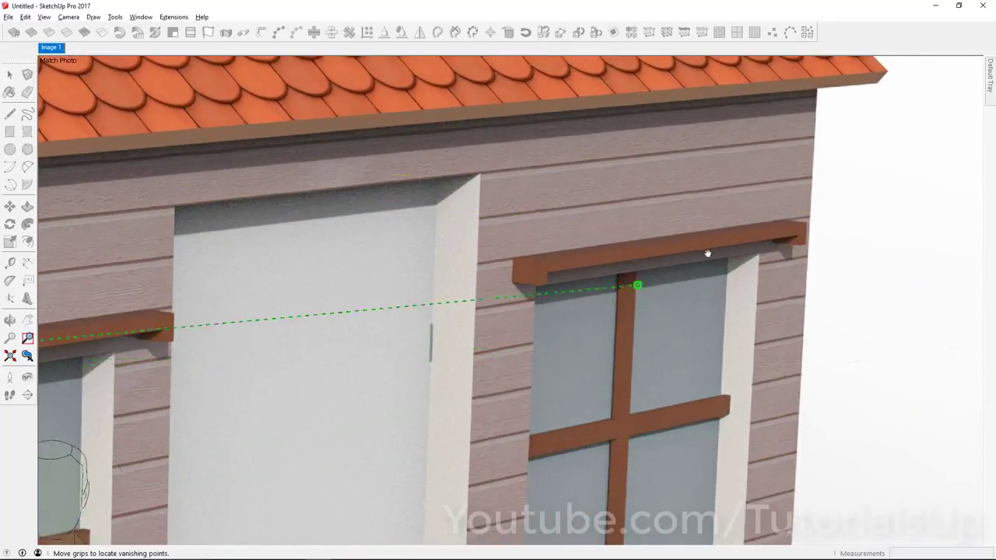
{"action": "scroll", "coordinate": [787, 220], "scroll_direction": "up", "scroll_amount": 3}
{"action": "scroll", "coordinate": [788, 219], "scroll_direction": "up", "scroll_amount": 3}
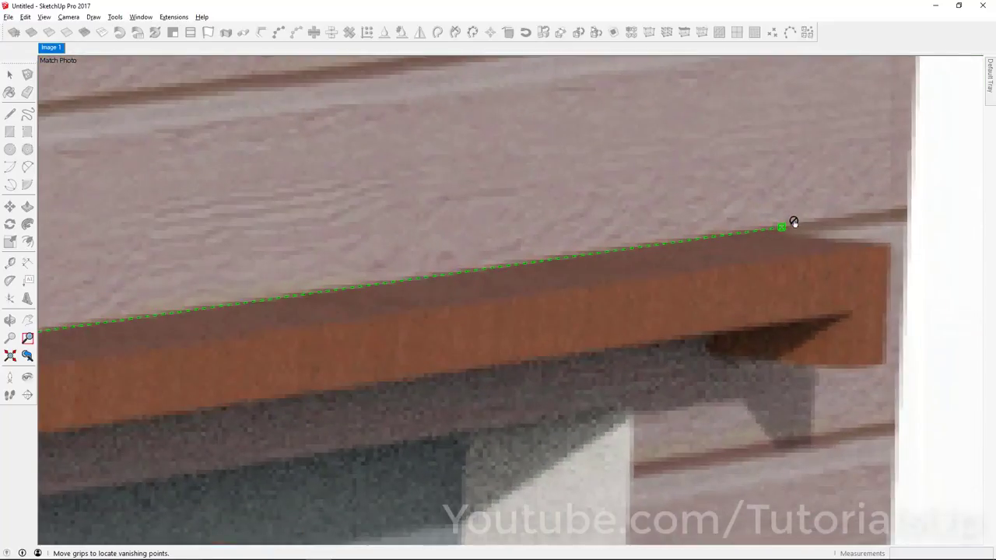
{"action": "scroll", "coordinate": [792, 222], "scroll_direction": "up", "scroll_amount": 3}
{"action": "left_click_drag", "start_coordinate": [752, 231], "coordinate": [739, 232]}
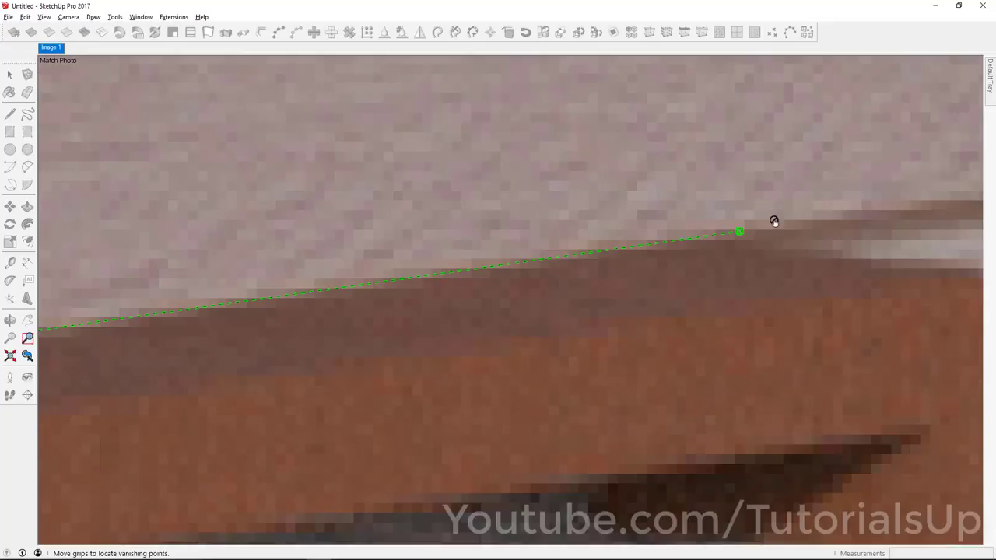
{"action": "scroll", "coordinate": [774, 221], "scroll_direction": "down", "scroll_amount": 3}
{"action": "scroll", "coordinate": [742, 98], "scroll_direction": "down", "scroll_amount": 2}
{"action": "scroll", "coordinate": [736, 94], "scroll_direction": "down", "scroll_amount": 2}
{"action": "scroll", "coordinate": [717, 115], "scroll_direction": "down", "scroll_amount": 2}
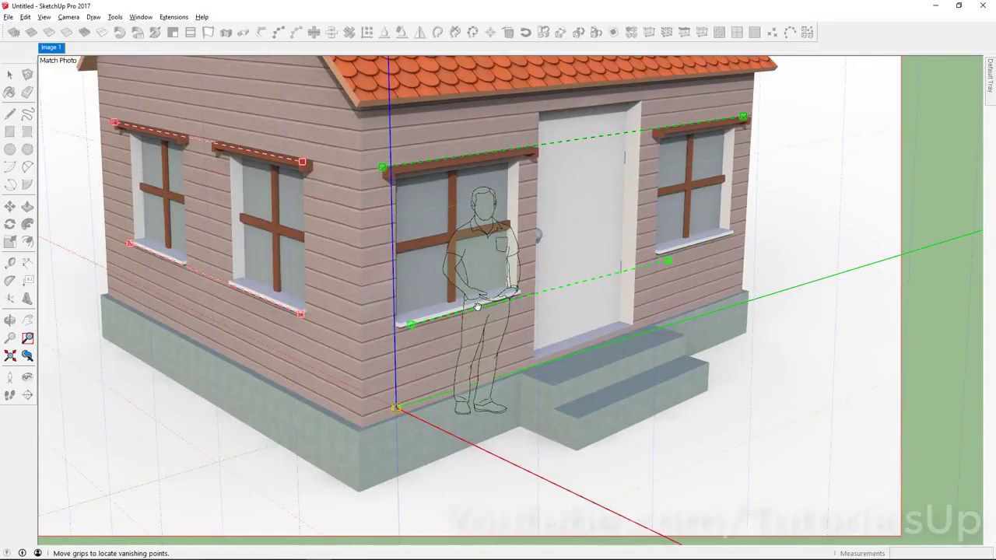
{"action": "scroll", "coordinate": [450, 320], "scroll_direction": "up", "scroll_amount": 2}
{"action": "scroll", "coordinate": [407, 337], "scroll_direction": "up", "scroll_amount": 2}
{"action": "scroll", "coordinate": [409, 285], "scroll_direction": "up", "scroll_amount": 1}
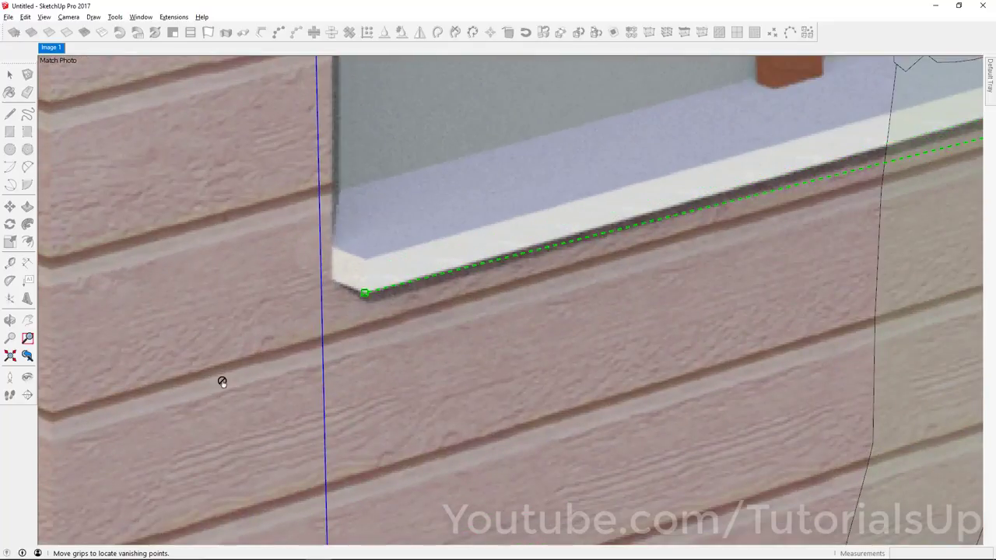
{"action": "scroll", "coordinate": [221, 381], "scroll_direction": "down", "scroll_amount": 3}
{"action": "scroll", "coordinate": [680, 225], "scroll_direction": "down", "scroll_amount": 2}
{"action": "scroll", "coordinate": [506, 312], "scroll_direction": "up", "scroll_amount": 3}
{"action": "scroll", "coordinate": [388, 372], "scroll_direction": "up", "scroll_amount": 2}
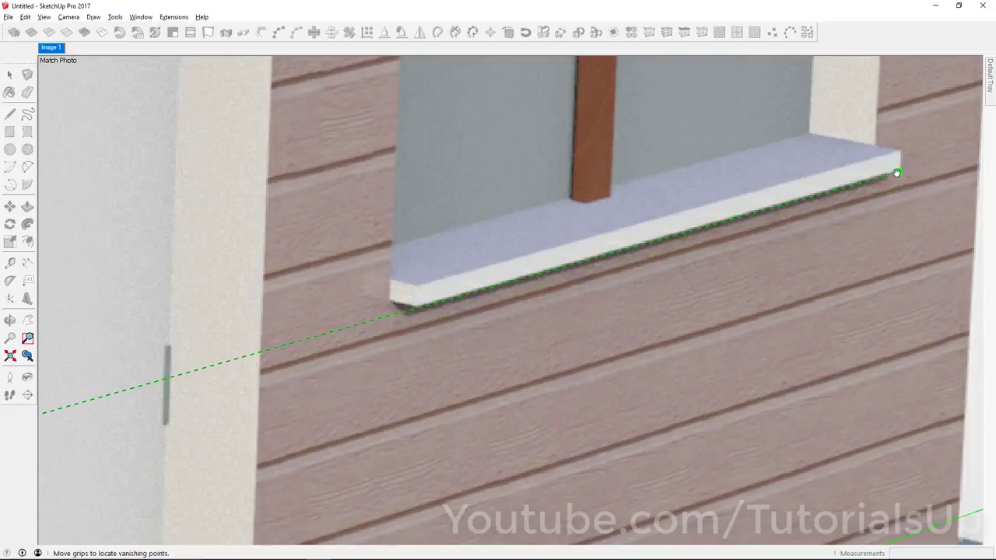
{"action": "scroll", "coordinate": [896, 171], "scroll_direction": "down", "scroll_amount": 2}
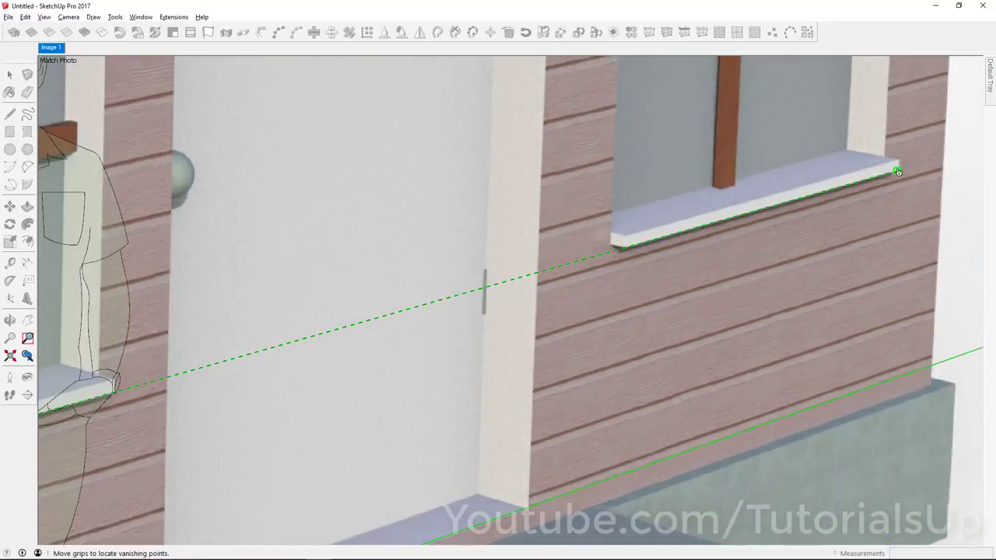
{"action": "scroll", "coordinate": [662, 285], "scroll_direction": "down", "scroll_amount": 2}
{"action": "scroll", "coordinate": [505, 279], "scroll_direction": "down", "scroll_amount": 1}
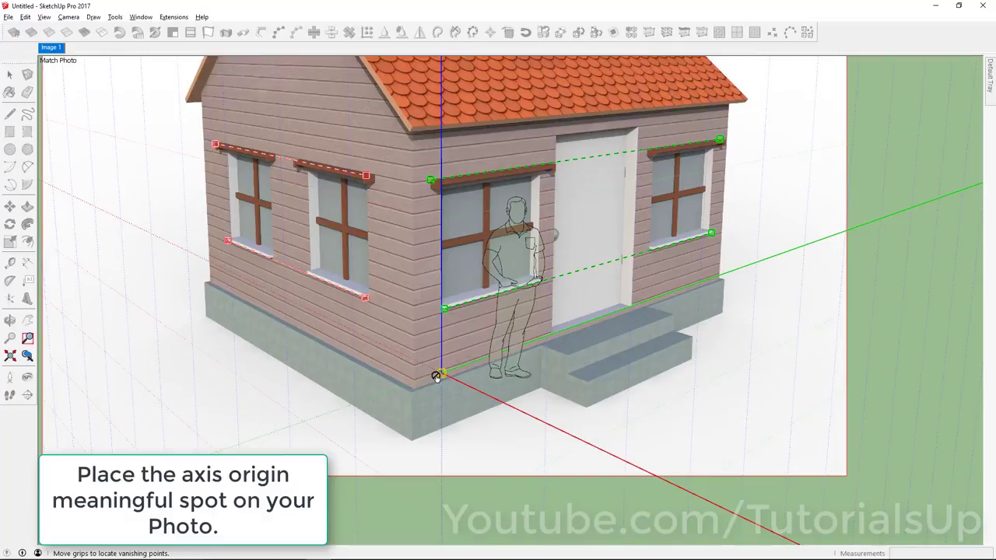
Step: Move the axis origin roughly to the house's left base corner
{"action": "mouse_move", "coordinate": [437, 374]}
{"action": "left_mouse_down"}
{"action": "mouse_move", "coordinate": [409, 389]}
{"action": "mouse_move", "coordinate": [193, 290]}
{"action": "mouse_move", "coordinate": [209, 287]}
{"action": "left_mouse_up"}
{"action": "scroll", "coordinate": [244, 96], "scroll_direction": "up", "scroll_amount": 2}
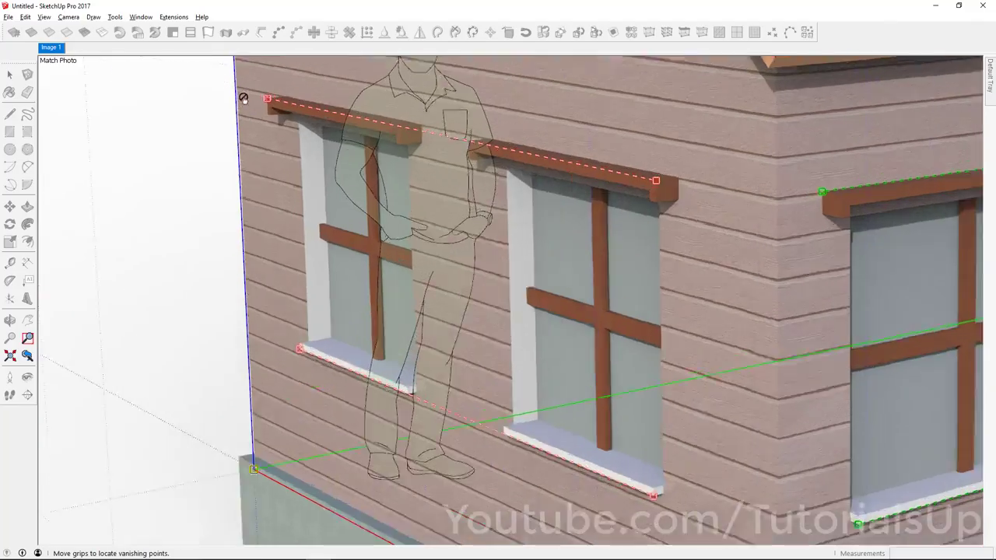
{"action": "scroll", "coordinate": [260, 140], "scroll_direction": "up", "scroll_amount": 1}
{"action": "scroll", "coordinate": [275, 362], "scroll_direction": "up", "scroll_amount": 1}
{"action": "scroll", "coordinate": [295, 427], "scroll_direction": "up", "scroll_amount": 1}
{"action": "scroll", "coordinate": [281, 342], "scroll_direction": "up", "scroll_amount": 2}
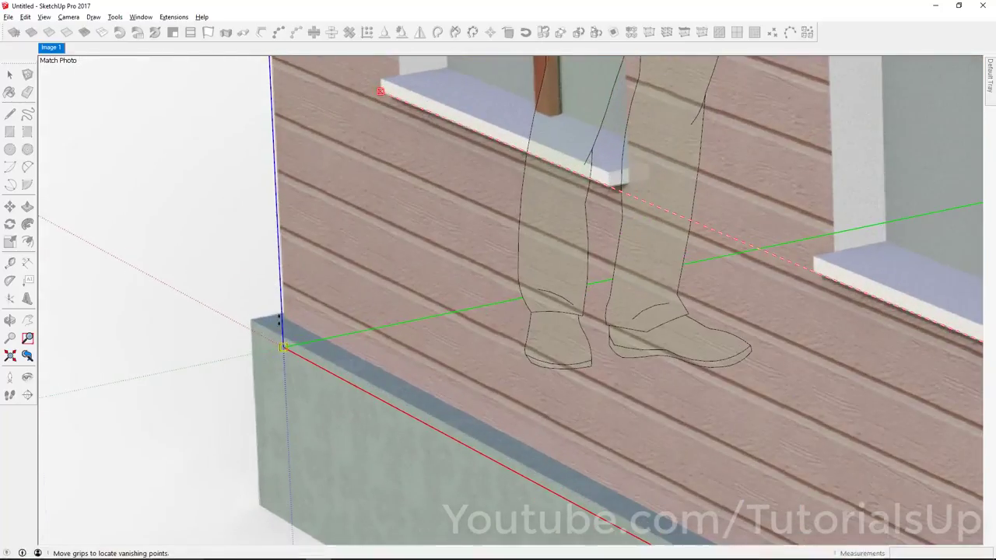
Step: Fine-tune the origin onto the exact lower corner of the house base
{"action": "left_click_drag", "start_coordinate": [281, 342], "coordinate": [283, 317]}
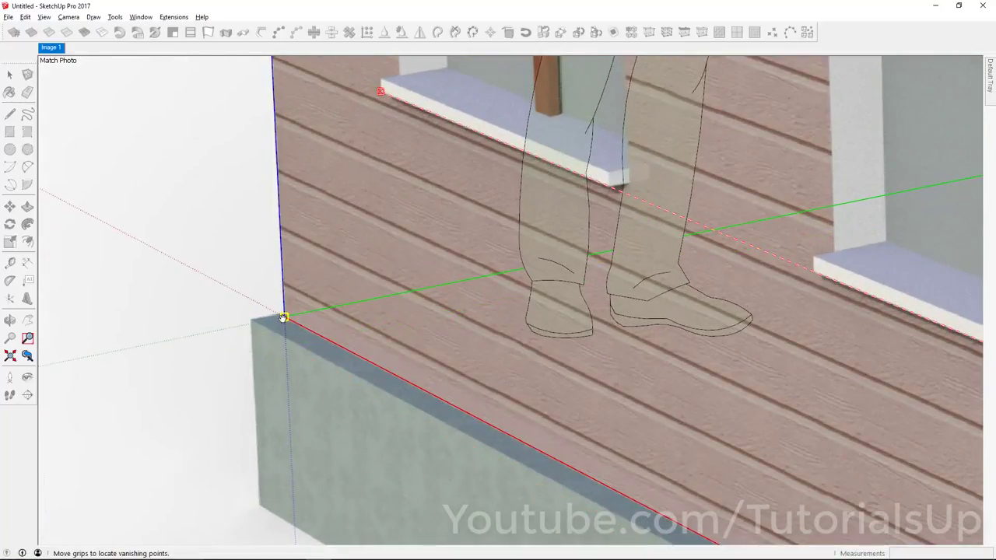
{"action": "scroll", "coordinate": [296, 534], "scroll_direction": "down", "scroll_amount": 1}
{"action": "scroll", "coordinate": [296, 533], "scroll_direction": "down", "scroll_amount": 3}
{"action": "scroll", "coordinate": [304, 98], "scroll_direction": "up", "scroll_amount": 2}
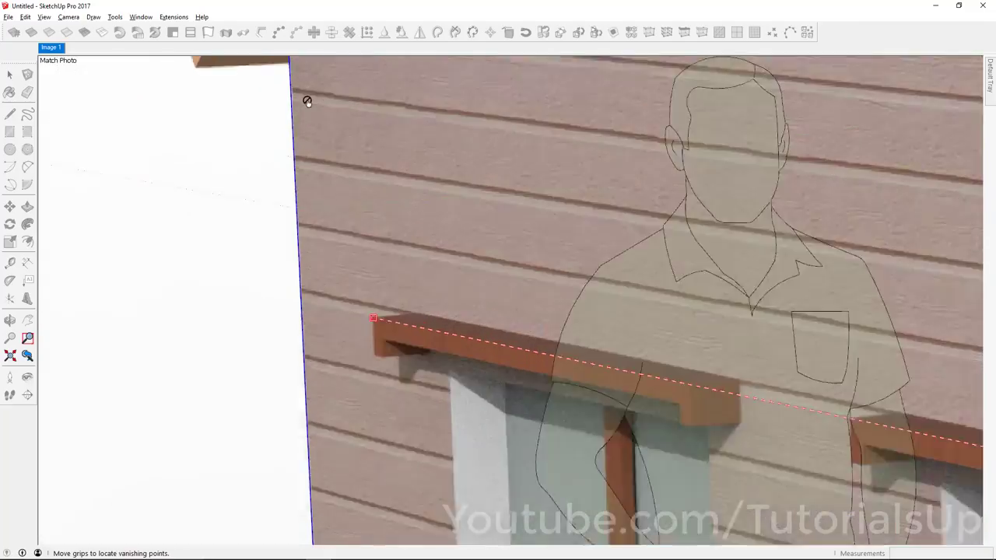
{"action": "scroll", "coordinate": [305, 98], "scroll_direction": "down", "scroll_amount": 1}
{"action": "scroll", "coordinate": [304, 98], "scroll_direction": "down", "scroll_amount": 1}
{"action": "scroll", "coordinate": [304, 98], "scroll_direction": "down", "scroll_amount": 3}
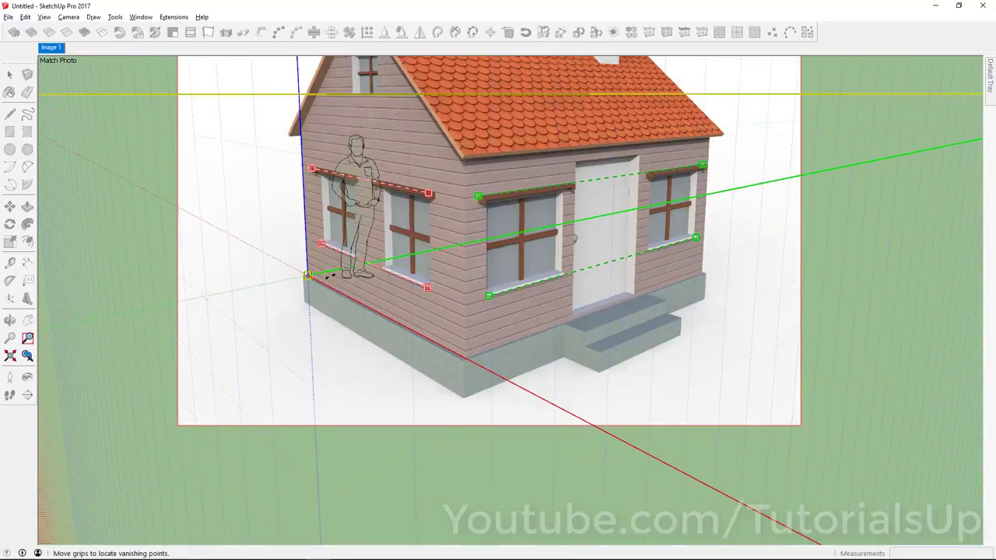
{"action": "scroll", "coordinate": [309, 322], "scroll_direction": "up", "scroll_amount": 2}
{"action": "scroll", "coordinate": [276, 260], "scroll_direction": "up", "scroll_amount": 1}
{"action": "scroll", "coordinate": [309, 189], "scroll_direction": "up", "scroll_amount": 2}
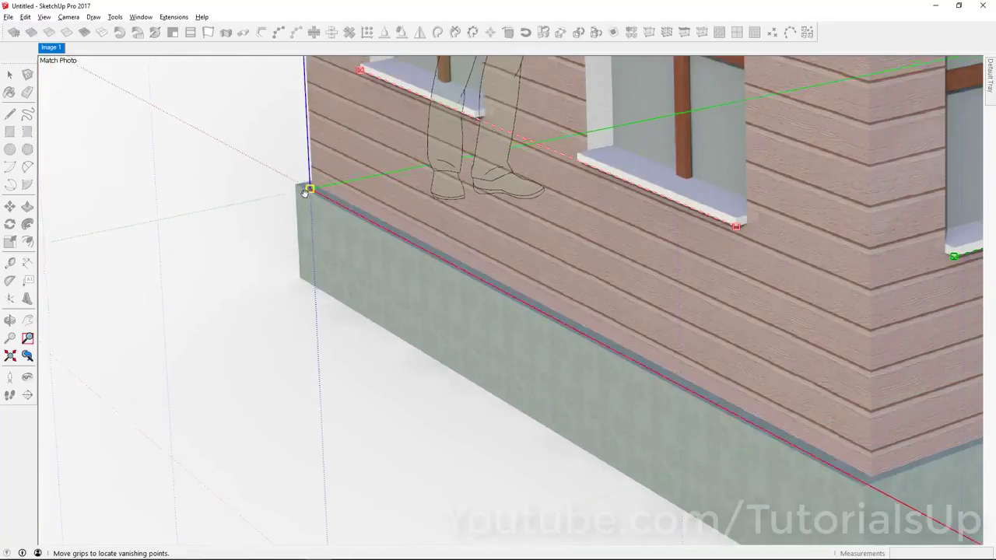
{"action": "mouse_move", "coordinate": [306, 191]}
{"action": "left_mouse_down"}
{"action": "mouse_move", "coordinate": [277, 272]}
{"action": "mouse_move", "coordinate": [294, 283]}
{"action": "mouse_move", "coordinate": [333, 263]}
{"action": "left_mouse_up"}
{"action": "scroll", "coordinate": [300, 278], "scroll_direction": "up", "scroll_amount": 3}
{"action": "scroll", "coordinate": [335, 272], "scroll_direction": "up", "scroll_amount": 2}
{"action": "scroll", "coordinate": [267, 331], "scroll_direction": "down", "scroll_amount": 3}
{"action": "scroll", "coordinate": [303, 311], "scroll_direction": "down", "scroll_amount": 3}
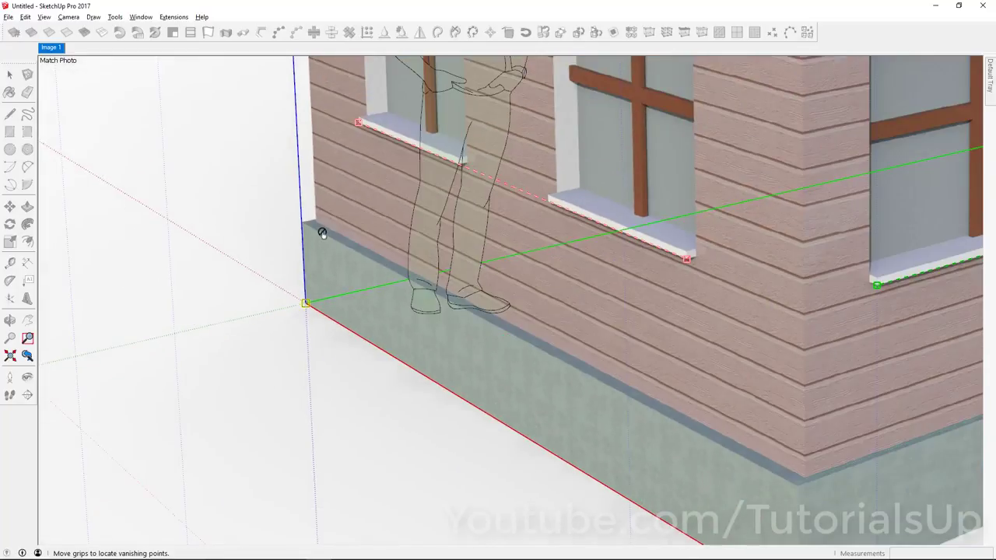
{"action": "scroll", "coordinate": [389, 334], "scroll_direction": "down", "scroll_amount": 3}
{"action": "scroll", "coordinate": [426, 387], "scroll_direction": "down", "scroll_amount": 3}
{"action": "scroll", "coordinate": [426, 386], "scroll_direction": "down", "scroll_amount": 2}
{"action": "scroll", "coordinate": [459, 335], "scroll_direction": "up", "scroll_amount": 3}
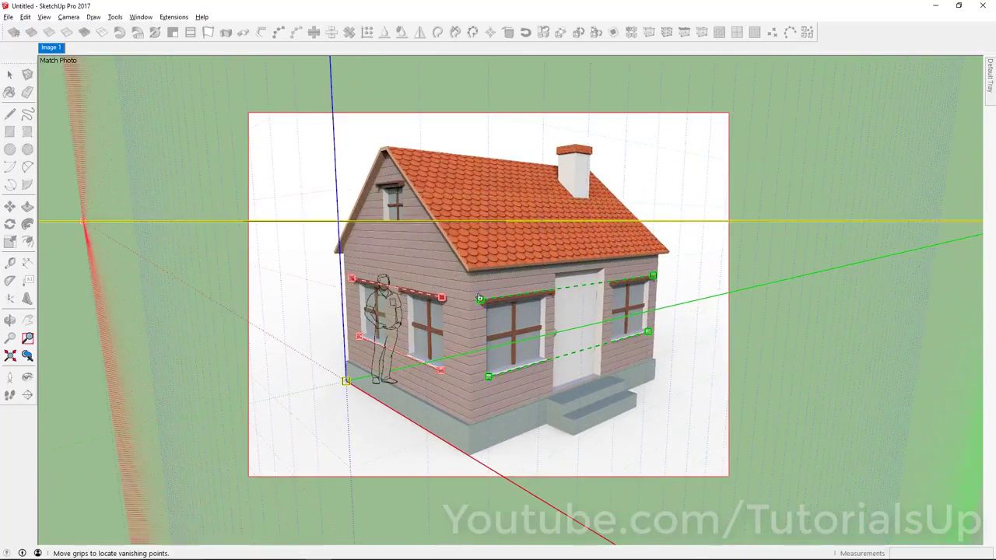
{"action": "scroll", "coordinate": [483, 289], "scroll_direction": "up", "scroll_amount": 2}
Step: Rotate the matched axes 90° and drag the origin to the front bottom corner
{"action": "right_click", "coordinate": [454, 230]}
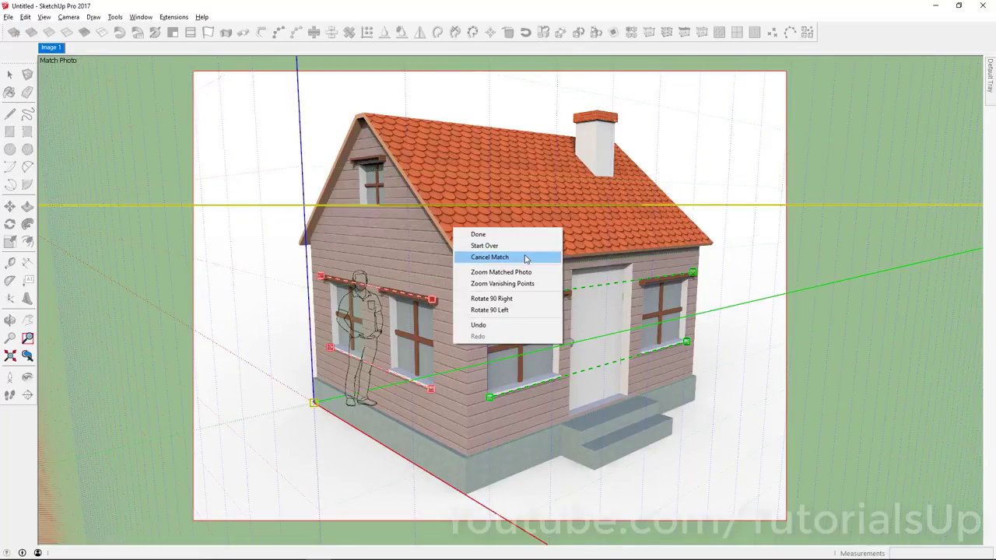
{"action": "left_click", "coordinate": [503, 302]}
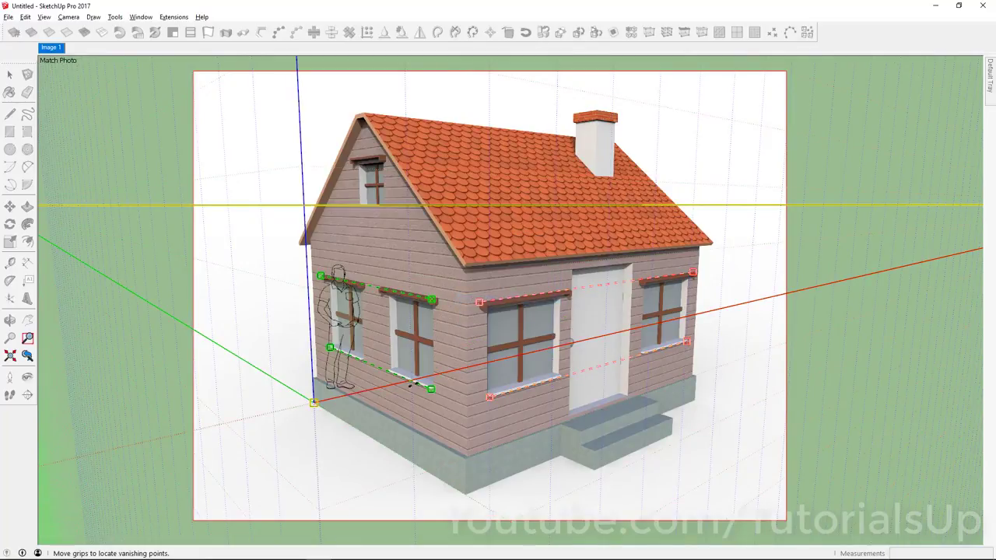
{"action": "left_click_drag", "start_coordinate": [313, 404], "coordinate": [464, 495]}
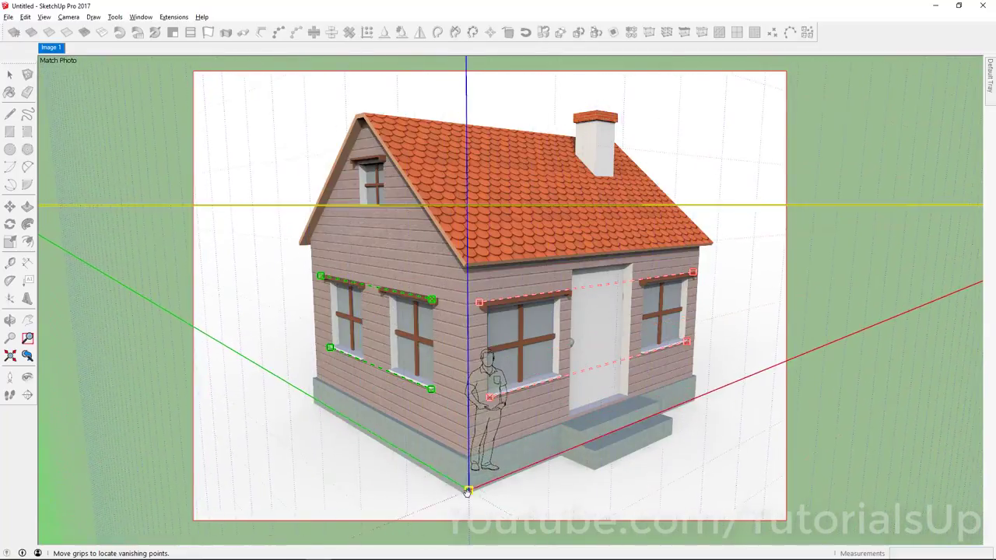
Step: Nudge the origin exactly onto the house's front bottom corner while zoomed in
{"action": "scroll", "coordinate": [464, 505], "scroll_direction": "up", "scroll_amount": 2}
{"action": "scroll", "coordinate": [464, 497], "scroll_direction": "up", "scroll_amount": 2}
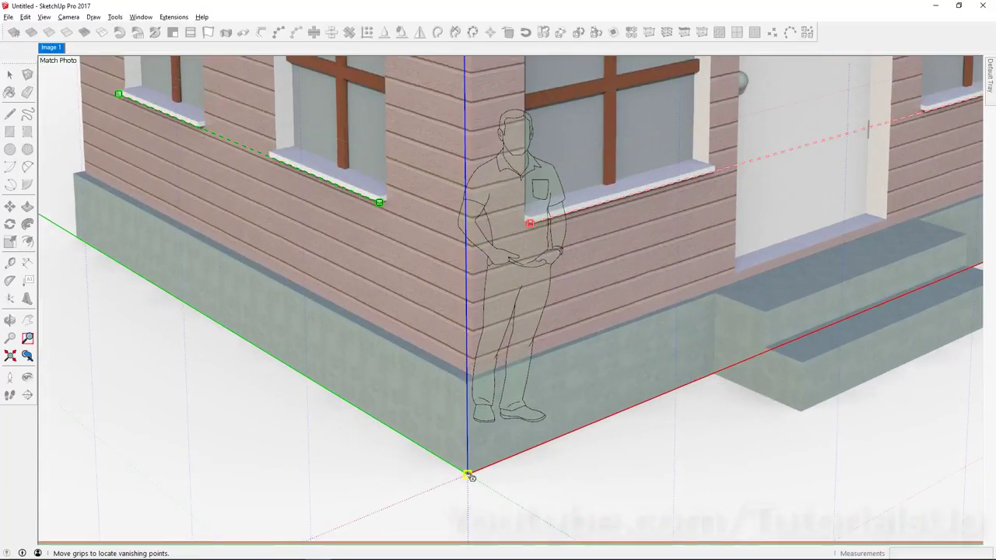
{"action": "scroll", "coordinate": [463, 486], "scroll_direction": "up", "scroll_amount": 2}
{"action": "scroll", "coordinate": [462, 474], "scroll_direction": "up", "scroll_amount": 1}
{"action": "left_click_drag", "start_coordinate": [462, 473], "coordinate": [463, 475]}
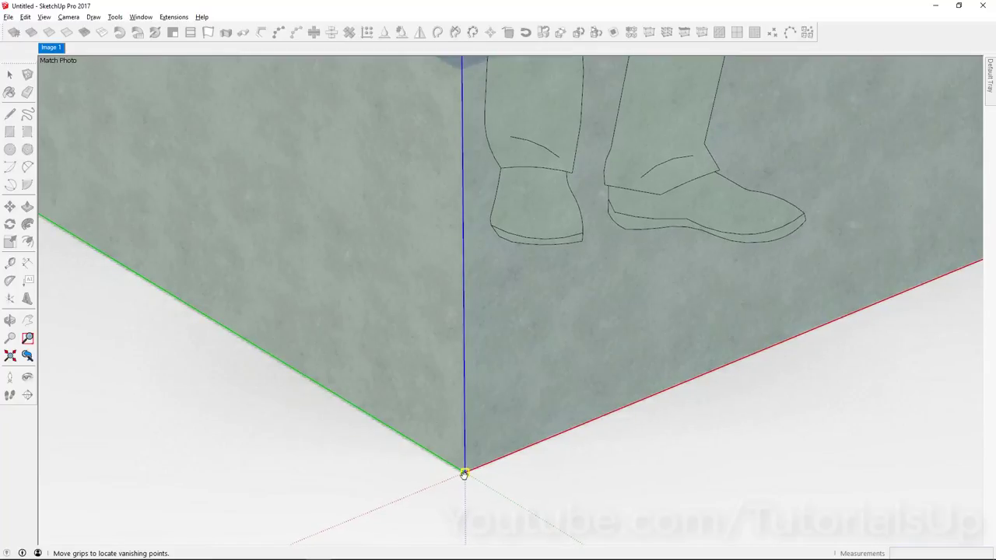
{"action": "scroll", "coordinate": [463, 472], "scroll_direction": "down", "scroll_amount": 2}
{"action": "scroll", "coordinate": [464, 467], "scroll_direction": "down", "scroll_amount": 2}
{"action": "scroll", "coordinate": [464, 459], "scroll_direction": "down", "scroll_amount": 2}
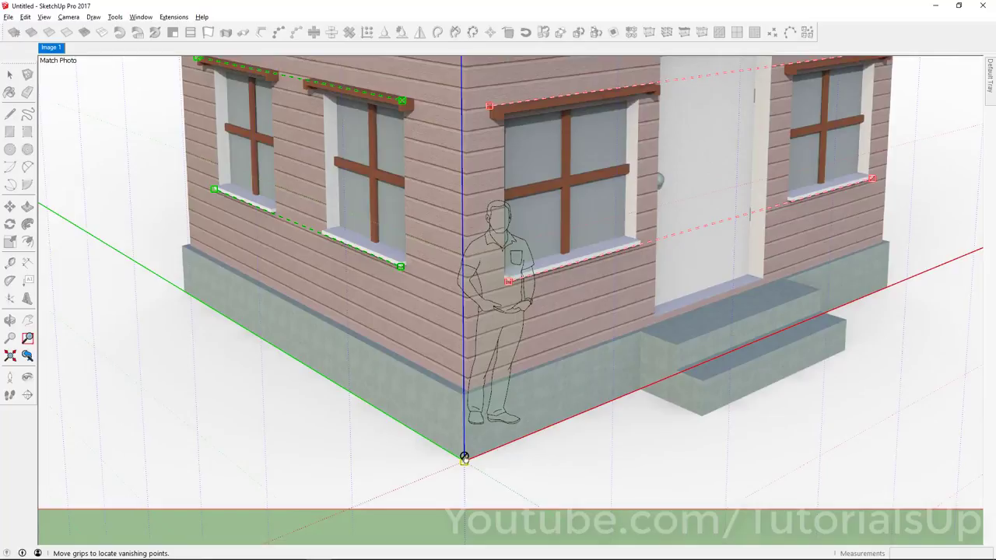
{"action": "scroll", "coordinate": [941, 263], "scroll_direction": "up", "scroll_amount": 3}
{"action": "scroll", "coordinate": [938, 213], "scroll_direction": "up", "scroll_amount": 2}
{"action": "scroll", "coordinate": [820, 318], "scroll_direction": "down", "scroll_amount": 2}
{"action": "scroll", "coordinate": [797, 311], "scroll_direction": "down", "scroll_amount": 2}
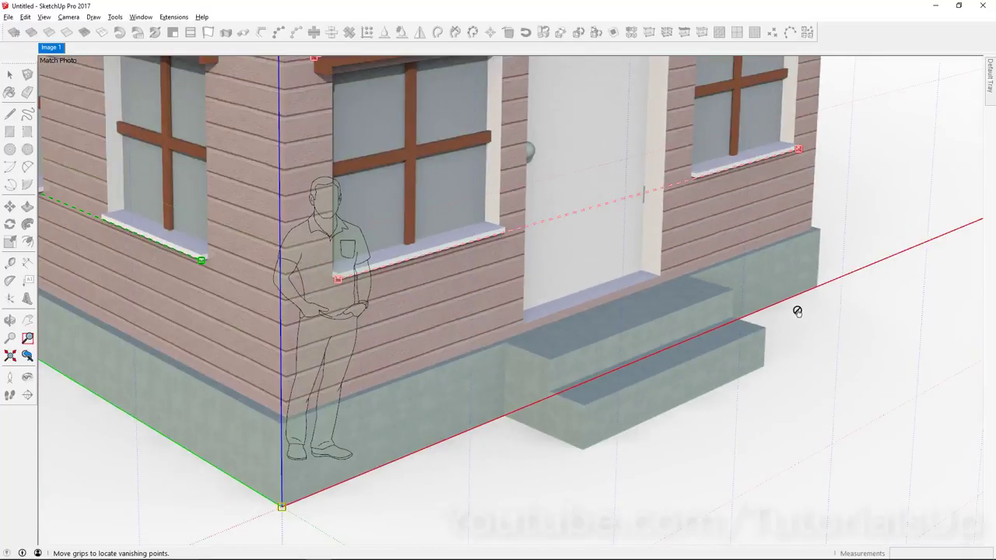
{"action": "scroll", "coordinate": [797, 311], "scroll_direction": "down", "scroll_amount": 2}
{"action": "right_click", "coordinate": [581, 227]}
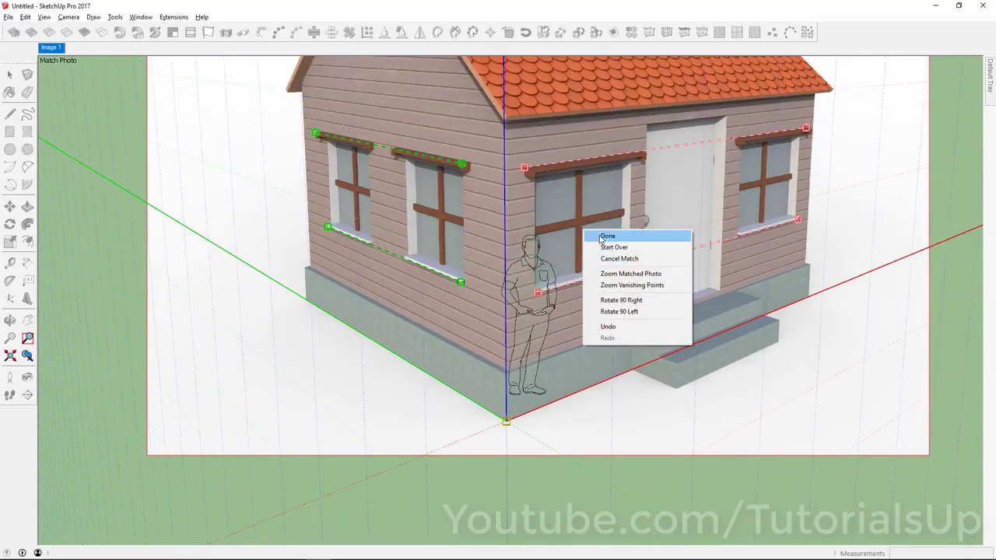
Step: Finish the photo match and orbit around to inspect the model
{"action": "left_click", "coordinate": [599, 234]}
{"action": "scroll", "coordinate": [531, 374], "scroll_direction": "down", "scroll_amount": 2}
{"action": "mouse_move", "coordinate": [531, 374]}
{"action": "middle_mouse_down"}
{"action": "mouse_move", "coordinate": [394, 269]}
{"action": "mouse_move", "coordinate": [186, 218]}
{"action": "middle_mouse_up"}
{"action": "middle_click_drag", "start_coordinate": [376, 402], "coordinate": [351, 374]}
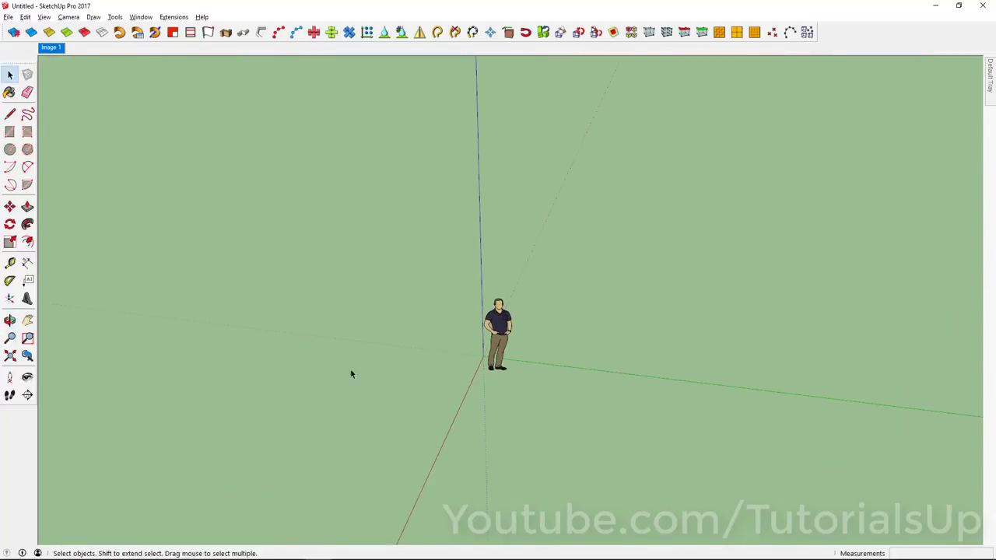
Step: Return to the Image 1 scene and delete the person figure from the model
{"action": "left_click", "coordinate": [55, 50]}
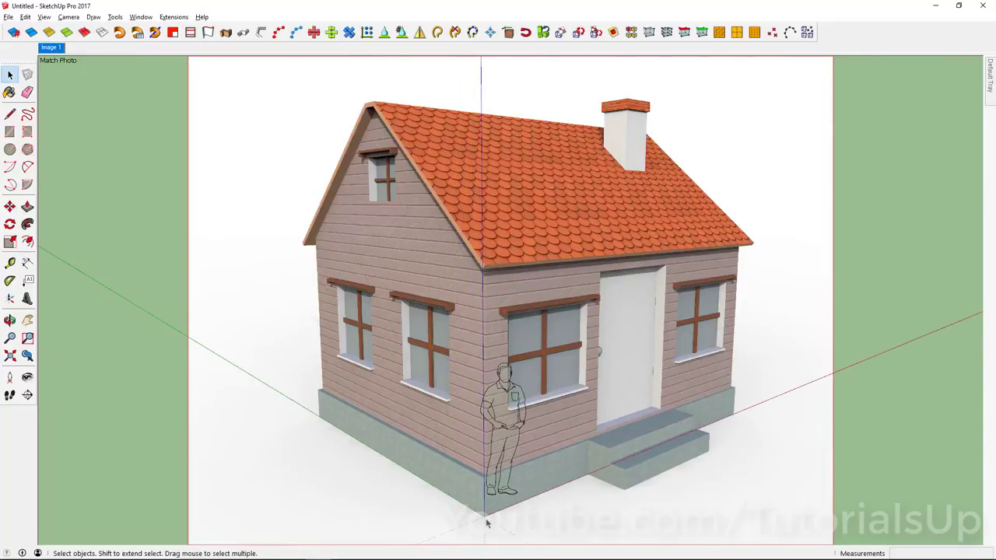
{"action": "scroll", "coordinate": [486, 522], "scroll_direction": "up", "scroll_amount": 5}
{"action": "left_click", "coordinate": [513, 290]}
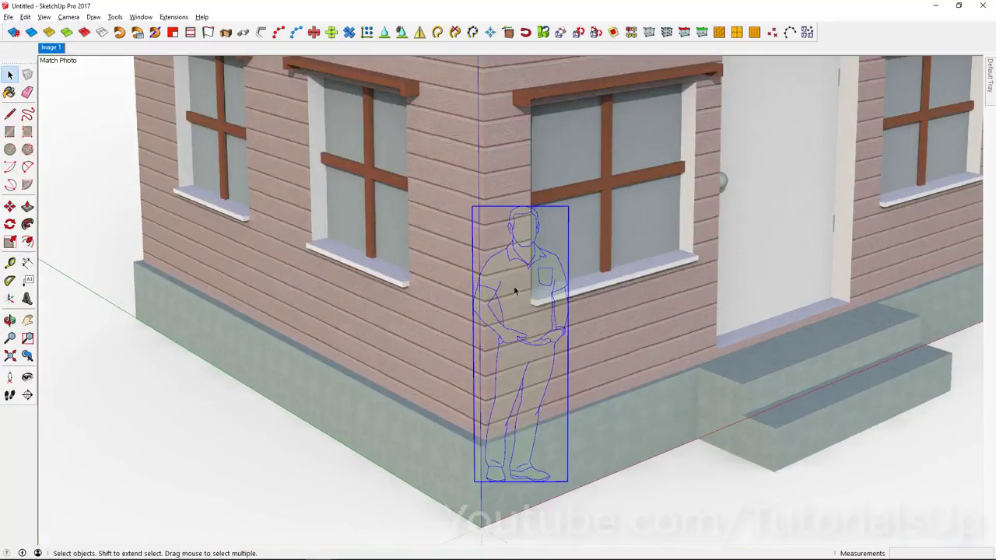
{"action": "key", "text": "Delete"}
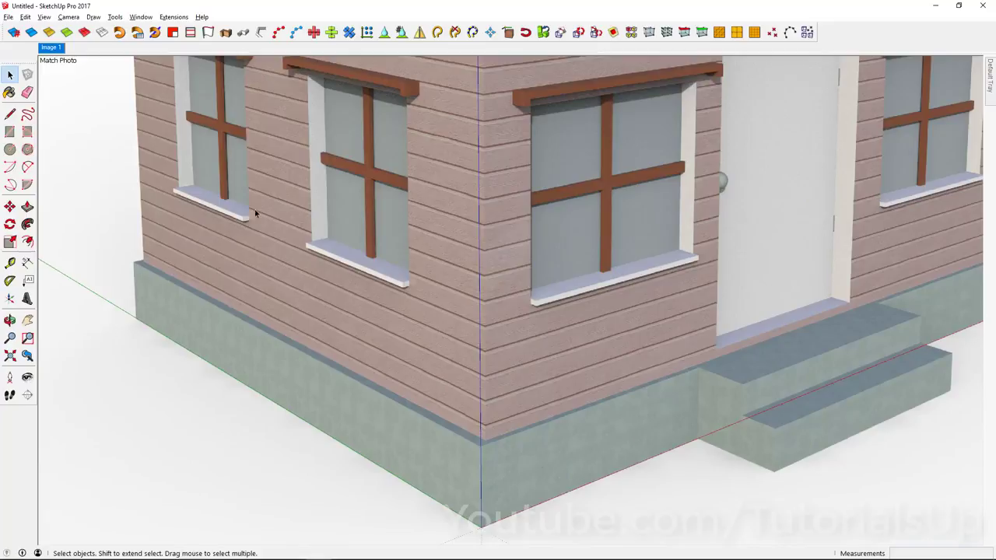
{"action": "left_click", "coordinate": [9, 131]}
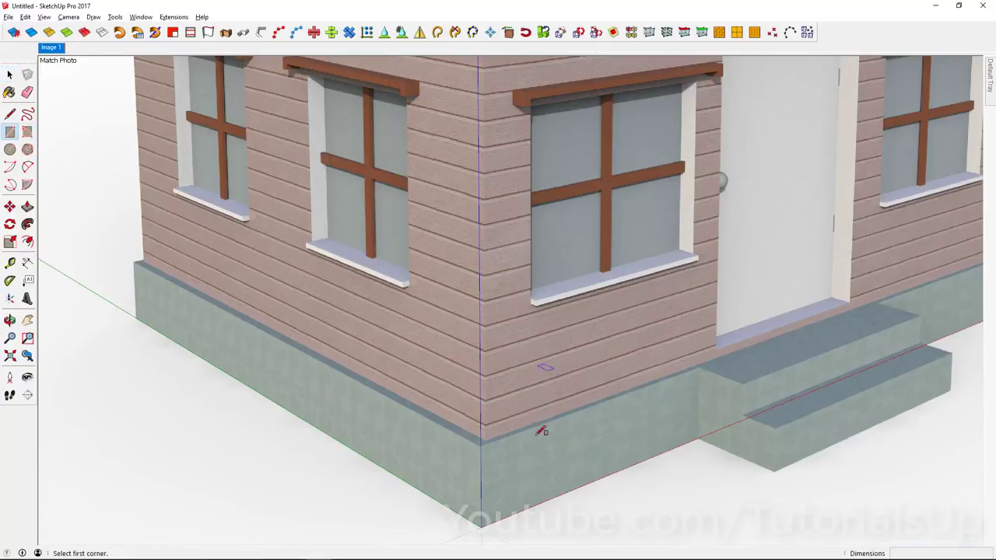
Step: Begin a rectangle at the house's front base corner, cancel it, and zoom toward the step corner
{"action": "left_click", "coordinate": [480, 525]}
{"action": "scroll", "coordinate": [498, 459], "scroll_direction": "down", "scroll_amount": 3}
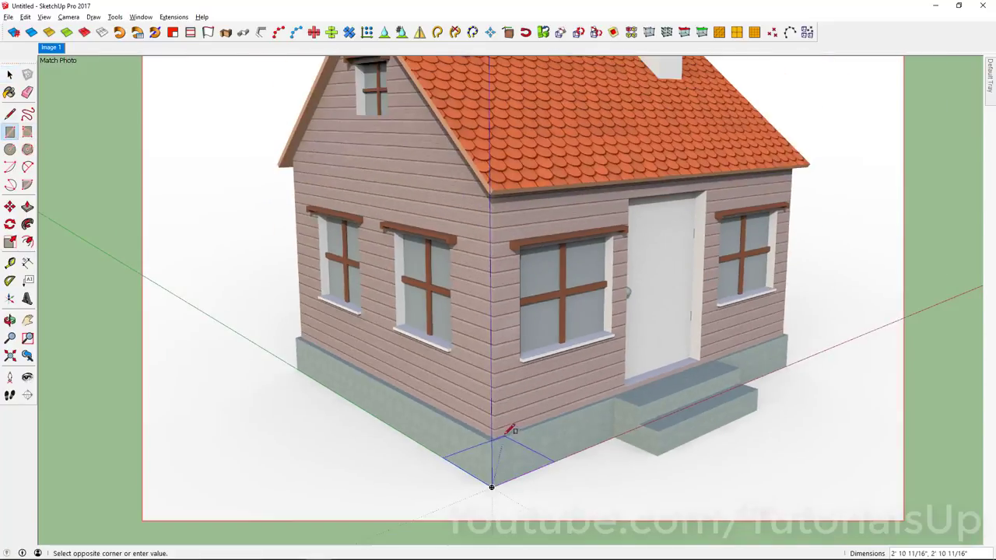
{"action": "scroll", "coordinate": [466, 451], "scroll_direction": "up", "scroll_amount": 2}
{"action": "scroll", "coordinate": [544, 404], "scroll_direction": "up", "scroll_amount": 3}
{"action": "scroll", "coordinate": [685, 323], "scroll_direction": "up", "scroll_amount": 2}
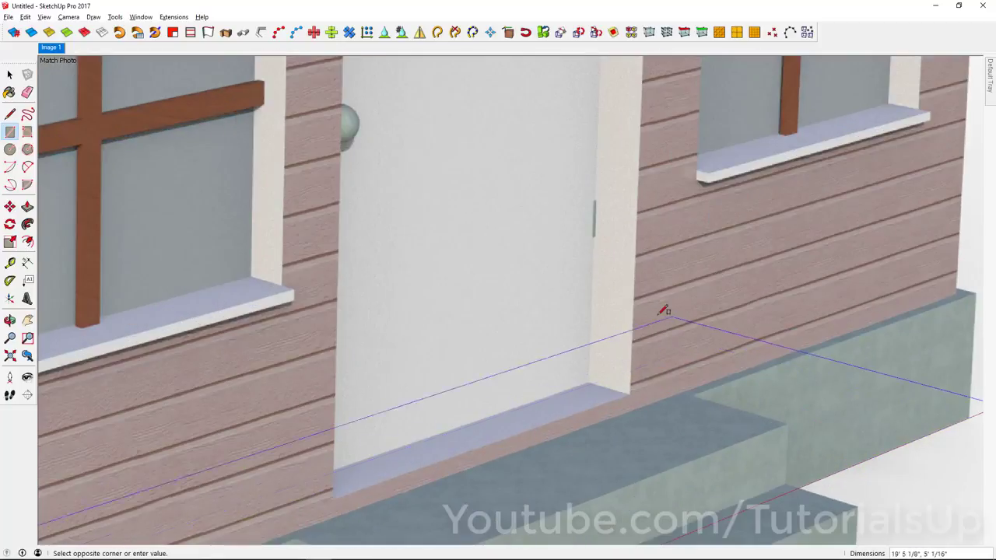
{"action": "scroll", "coordinate": [653, 315], "scroll_direction": "down", "scroll_amount": 1}
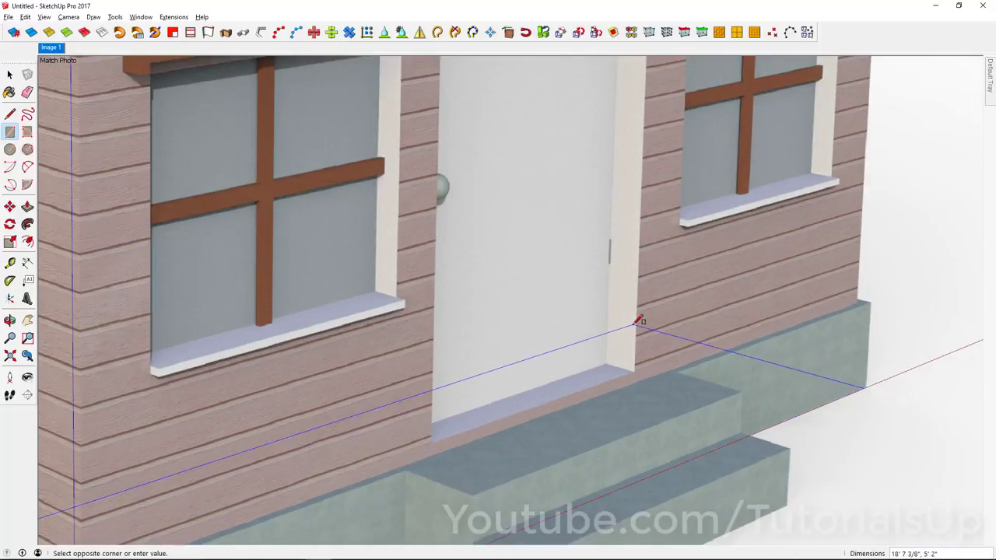
{"action": "key", "text": "Escape"}
{"action": "scroll", "coordinate": [634, 319], "scroll_direction": "down", "scroll_amount": 3}
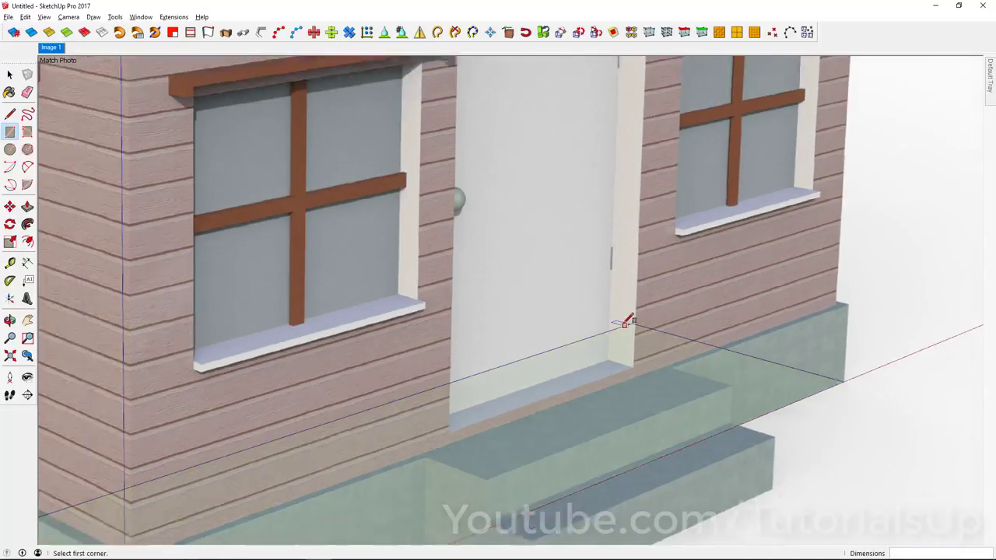
{"action": "scroll", "coordinate": [747, 358], "scroll_direction": "down", "scroll_amount": 2}
{"action": "scroll", "coordinate": [696, 351], "scroll_direction": "up", "scroll_amount": 6}
{"action": "scroll", "coordinate": [695, 350], "scroll_direction": "down", "scroll_amount": 3}
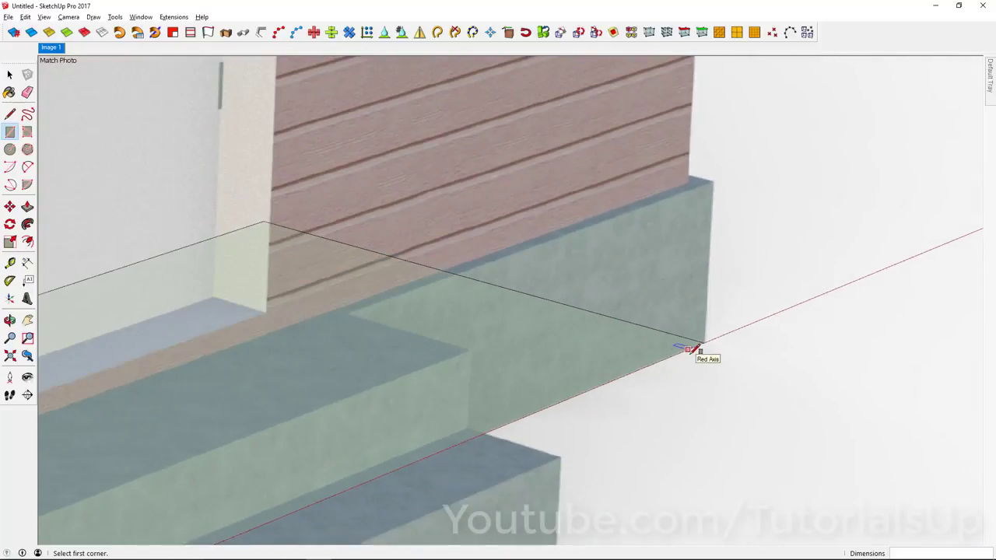
Step: Push/Pull the ground rectangle up into a block about 1' 7" tall
{"action": "key", "text": "p"}
{"action": "left_click_drag", "start_coordinate": [624, 360], "coordinate": [630, 197]}
{"action": "scroll", "coordinate": [776, 269], "scroll_direction": "down", "scroll_amount": 3}
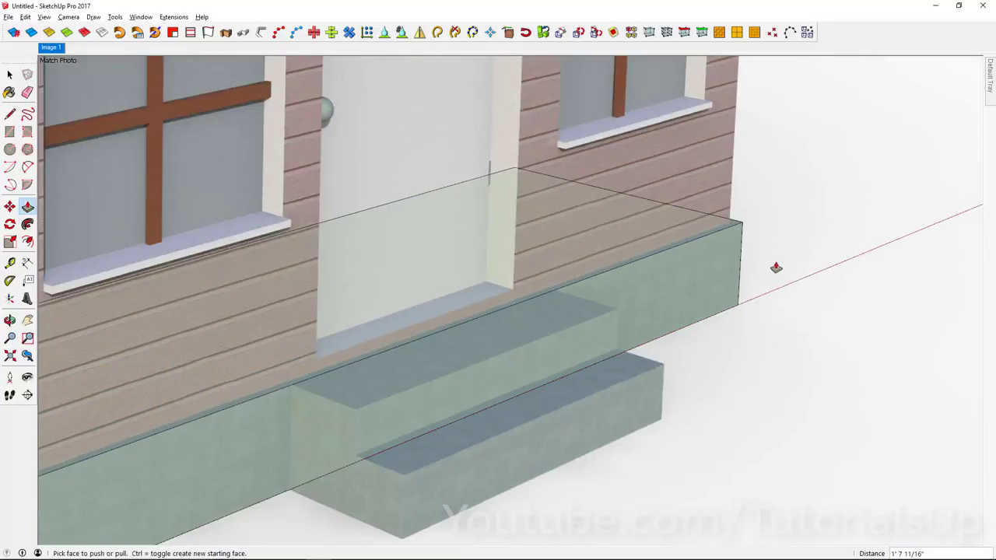
{"action": "scroll", "coordinate": [773, 262], "scroll_direction": "down", "scroll_amount": 3}
{"action": "scroll", "coordinate": [536, 319], "scroll_direction": "up", "scroll_amount": 2}
Step: Pull the block's side face out to the foundation edge and check it in the Image 1 view
{"action": "middle_click_drag", "start_coordinate": [520, 319], "coordinate": [858, 340]}
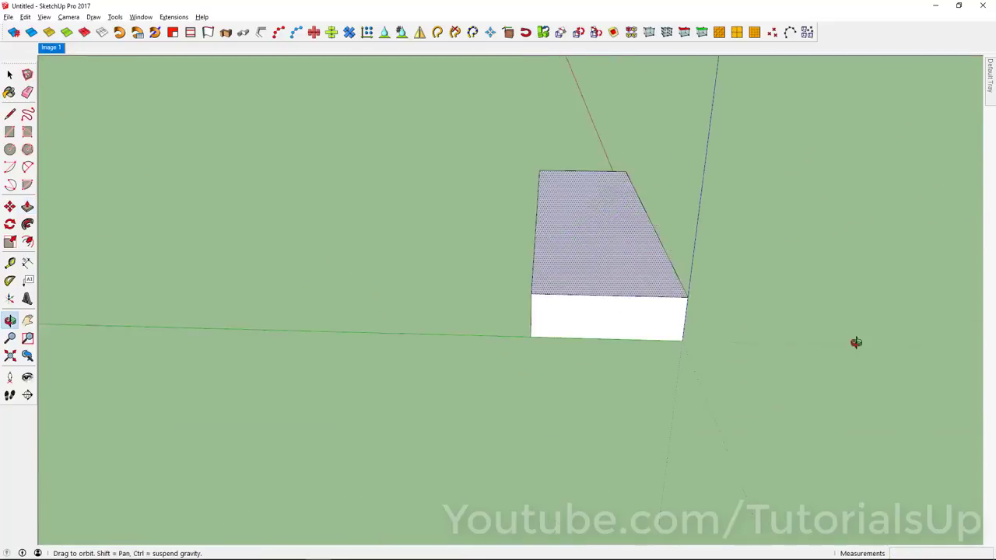
{"action": "scroll", "coordinate": [555, 340], "scroll_direction": "up", "scroll_amount": 3}
{"action": "scroll", "coordinate": [534, 254], "scroll_direction": "up", "scroll_amount": 3}
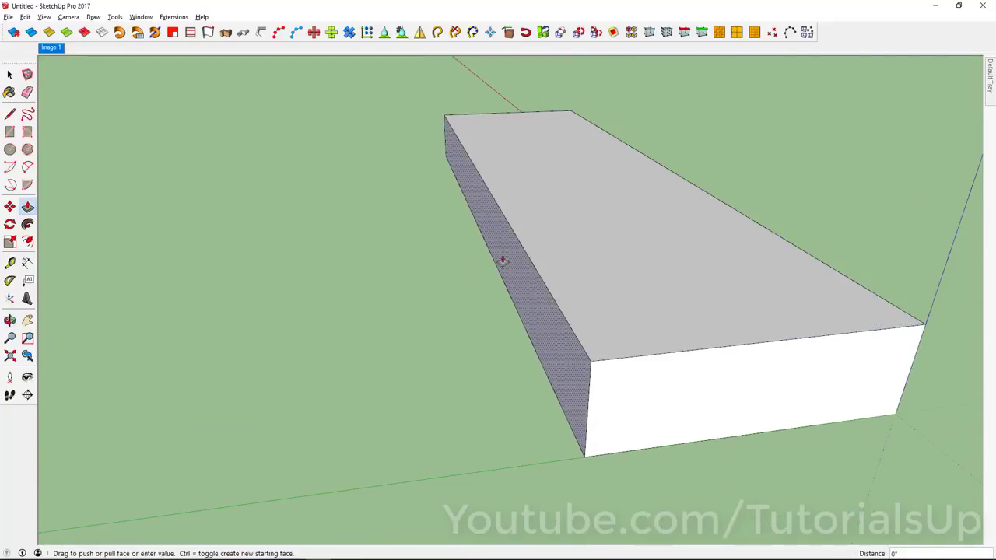
{"action": "mouse_move", "coordinate": [502, 261]}
{"action": "left_mouse_down"}
{"action": "mouse_move", "coordinate": [345, 293]}
{"action": "mouse_move", "coordinate": [366, 210]}
{"action": "mouse_move", "coordinate": [83, 67]}
{"action": "left_mouse_up"}
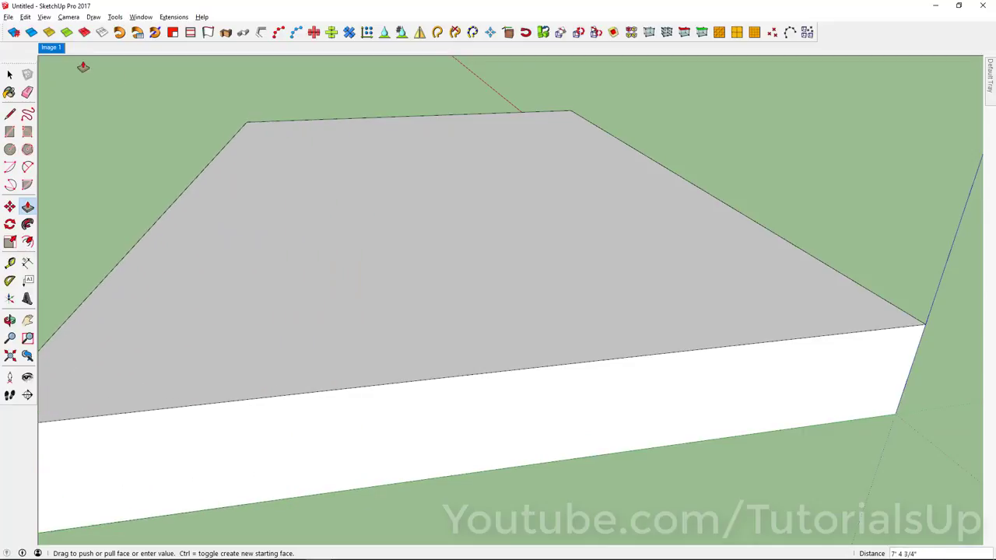
{"action": "left_click", "coordinate": [51, 48]}
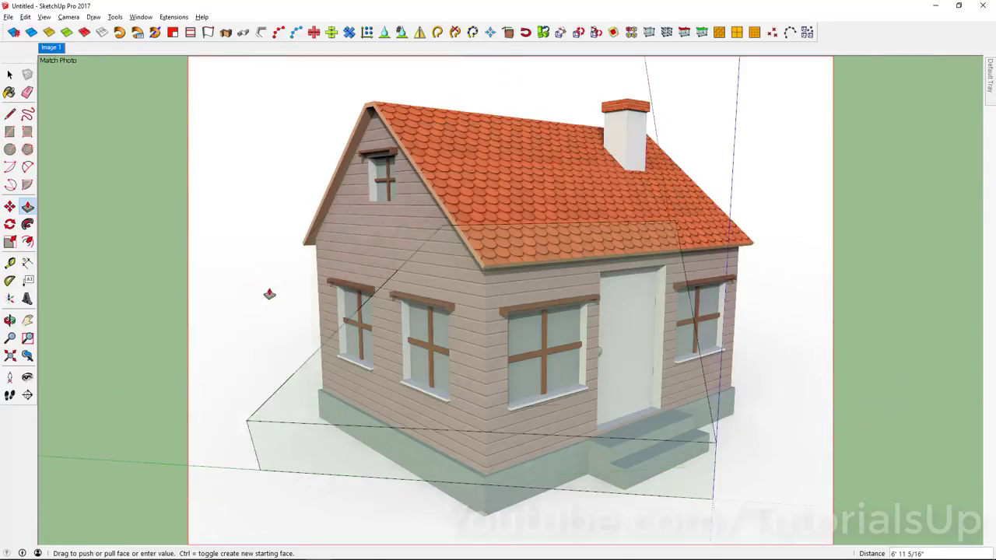
{"action": "scroll", "coordinate": [251, 413], "scroll_direction": "up", "scroll_amount": 2}
{"action": "scroll", "coordinate": [378, 406], "scroll_direction": "up", "scroll_amount": 3}
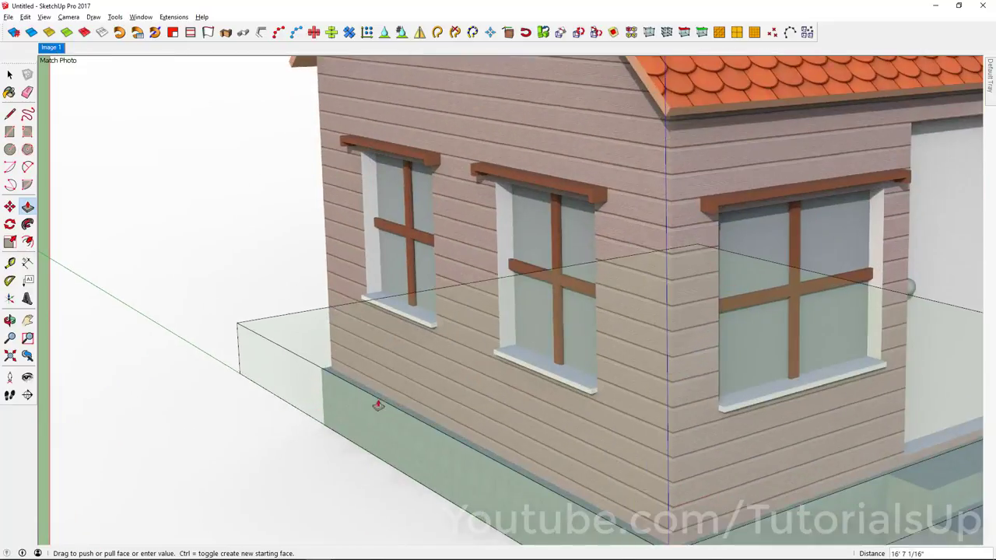
{"action": "scroll", "coordinate": [474, 401], "scroll_direction": "up", "scroll_amount": 2}
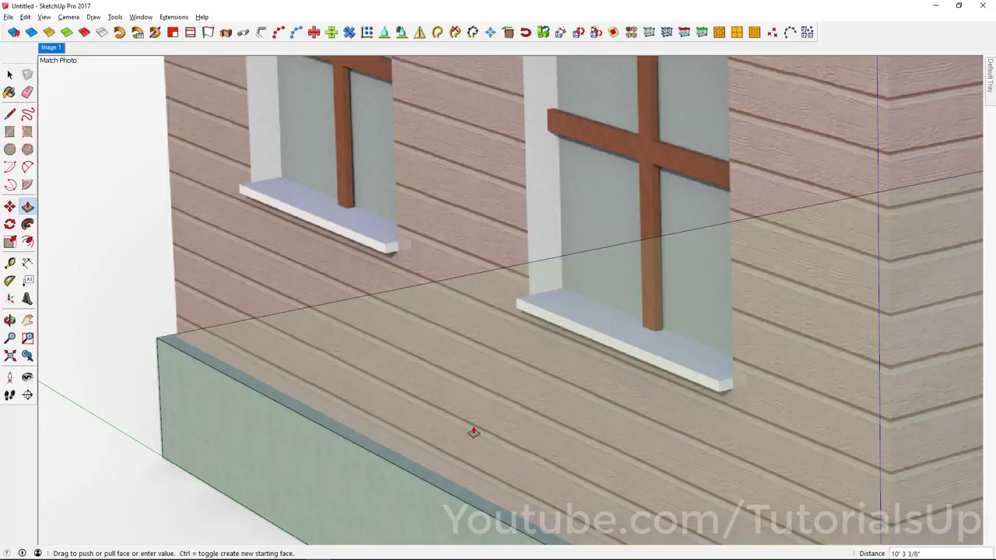
{"action": "key", "text": "space"}
{"action": "key", "text": "Page_Down"}
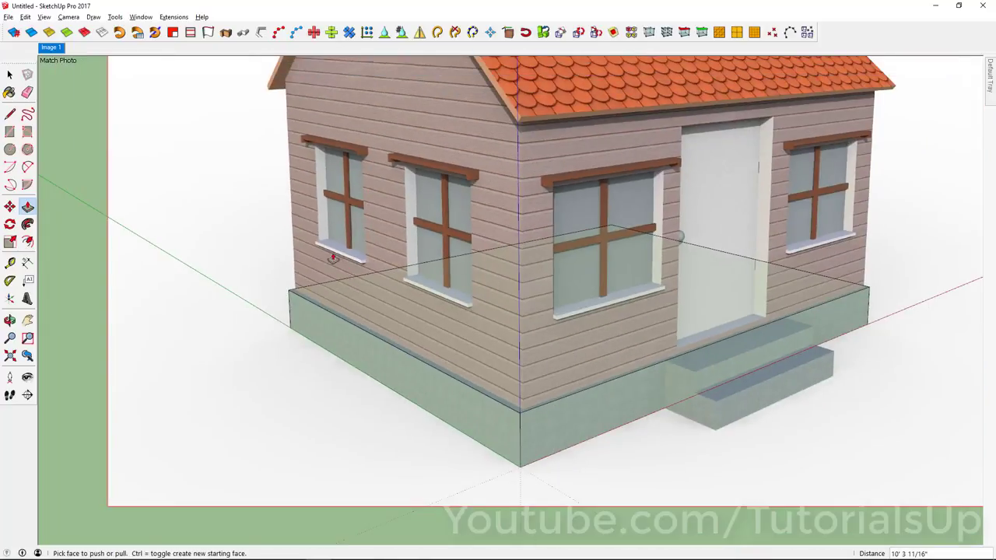
{"action": "scroll", "coordinate": [444, 335], "scroll_direction": "up", "scroll_amount": 2}
Step: Offset the edges of the foundation block's top face inward
{"action": "scroll", "coordinate": [440, 354], "scroll_direction": "up", "scroll_amount": 2}
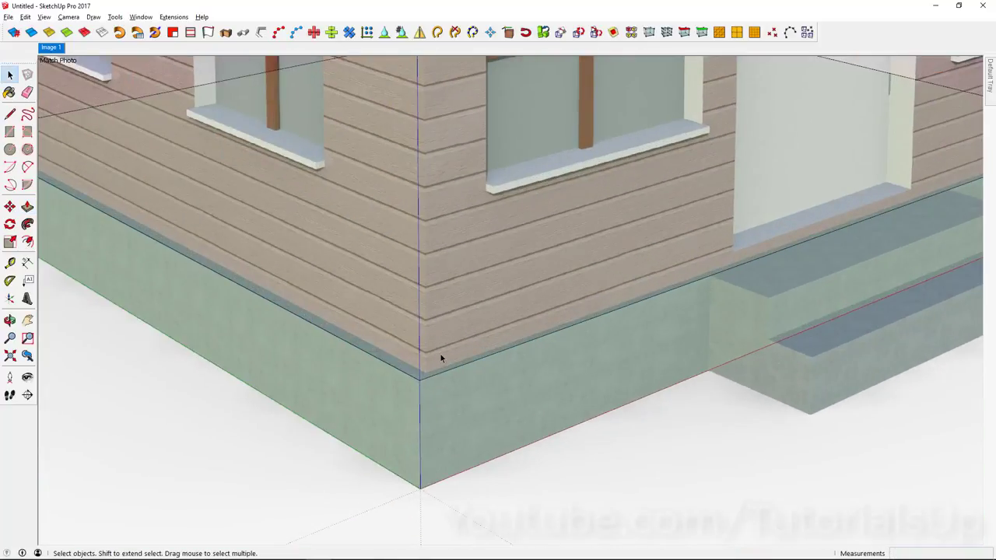
{"action": "scroll", "coordinate": [441, 355], "scroll_direction": "up", "scroll_amount": 2}
{"action": "scroll", "coordinate": [455, 380], "scroll_direction": "up", "scroll_amount": 2}
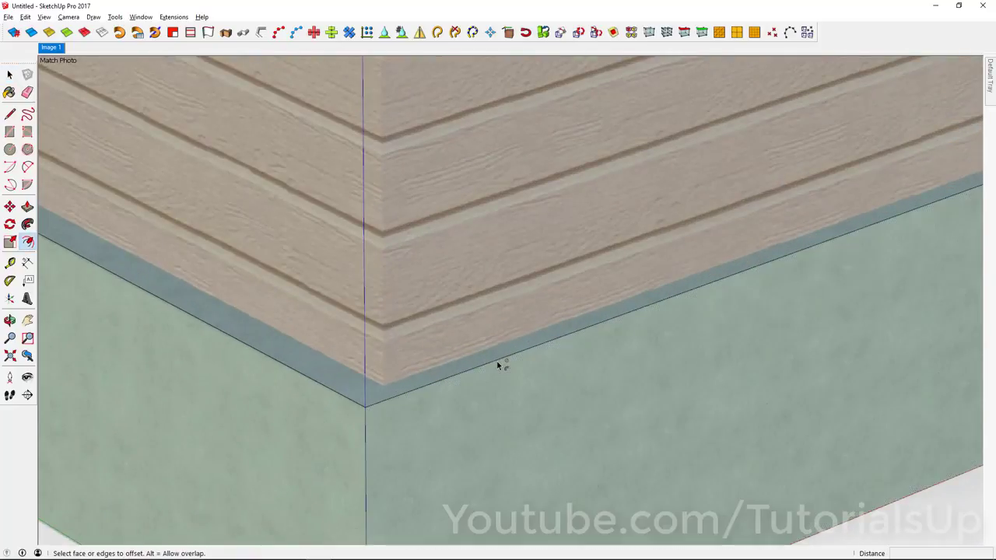
{"action": "key", "text": "f"}
{"action": "left_click", "coordinate": [499, 351]}
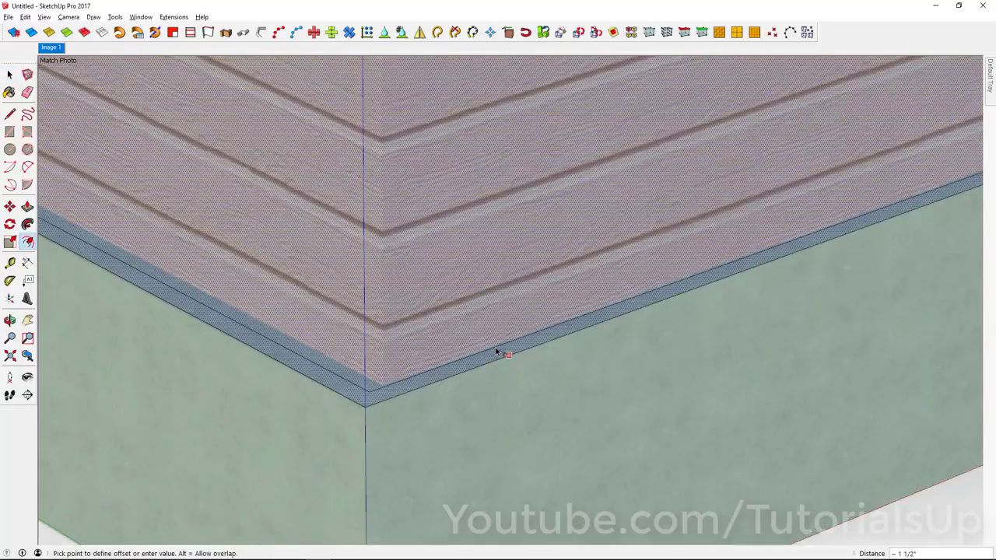
{"action": "scroll", "coordinate": [497, 350], "scroll_direction": "up", "scroll_amount": 2}
{"action": "key", "text": "Escape"}
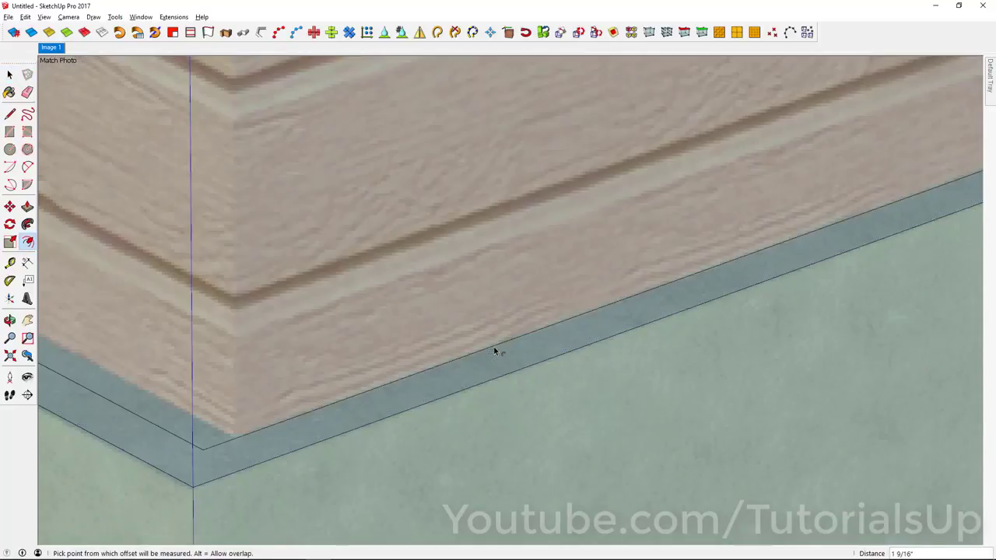
{"action": "scroll", "coordinate": [501, 352], "scroll_direction": "down", "scroll_amount": 3}
{"action": "scroll", "coordinate": [420, 358], "scroll_direction": "down", "scroll_amount": 2}
{"action": "key", "text": "space"}
Step: Move the inner offset corner onto the foundation trim corner
{"action": "scroll", "coordinate": [419, 358], "scroll_direction": "up", "scroll_amount": 2}
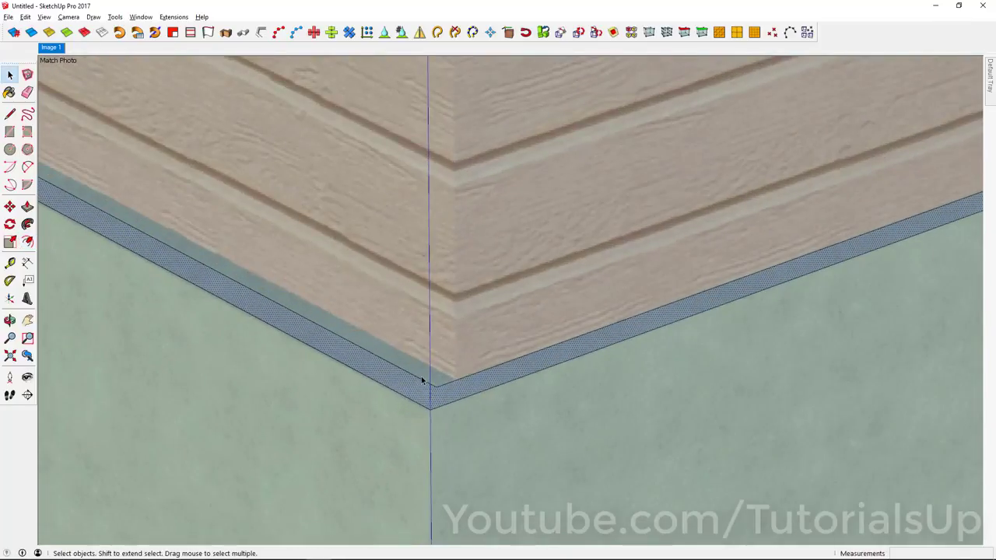
{"action": "scroll", "coordinate": [421, 382], "scroll_direction": "up", "scroll_amount": 2}
{"action": "scroll", "coordinate": [441, 389], "scroll_direction": "up", "scroll_amount": 1}
{"action": "key", "text": "m"}
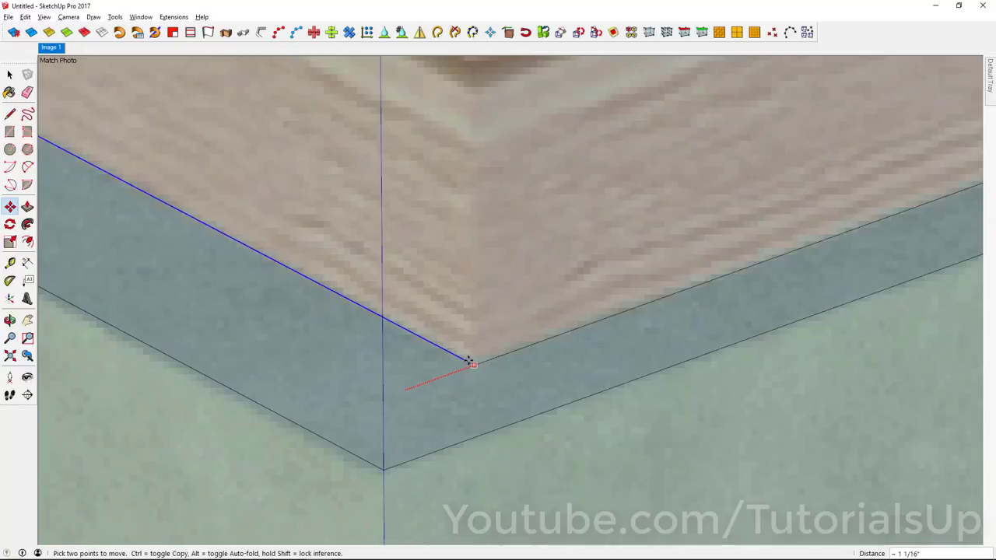
{"action": "left_click", "coordinate": [469, 360]}
{"action": "scroll", "coordinate": [345, 382], "scroll_direction": "down", "scroll_amount": 2}
{"action": "scroll", "coordinate": [340, 378], "scroll_direction": "down", "scroll_amount": 2}
{"action": "scroll", "coordinate": [356, 355], "scroll_direction": "down", "scroll_amount": 2}
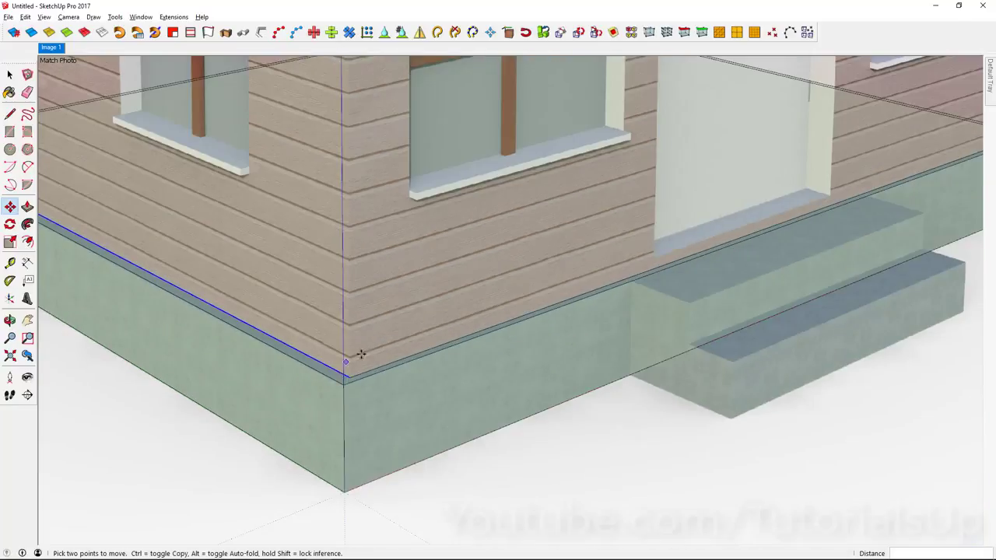
{"action": "scroll", "coordinate": [476, 302], "scroll_direction": "down", "scroll_amount": 3}
{"action": "middle_click_drag", "start_coordinate": [475, 302], "coordinate": [407, 425]}
{"action": "scroll", "coordinate": [363, 402], "scroll_direction": "up", "scroll_amount": 3}
{"action": "key", "text": "space"}
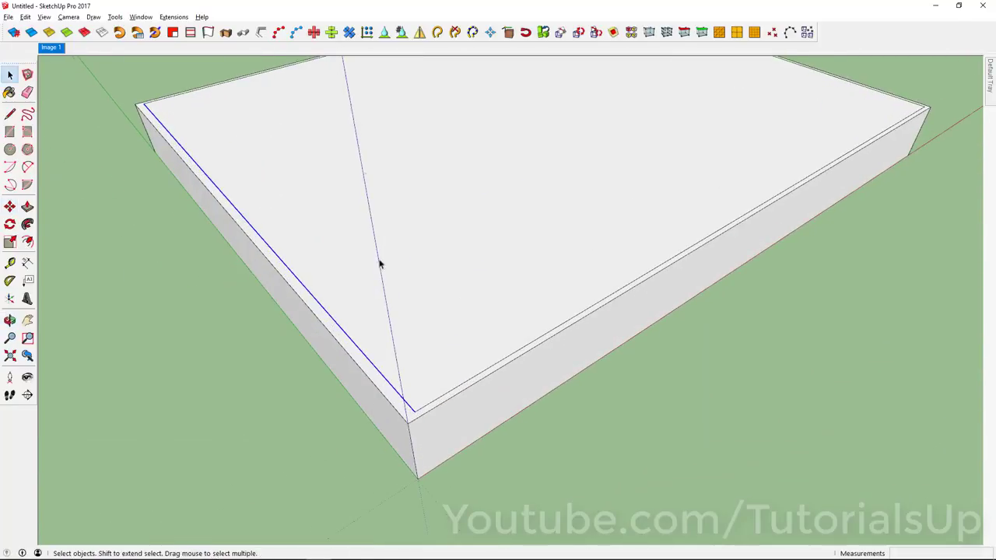
Step: Erase the stray slab edges and return to the Image 1 photo view
{"action": "left_click", "coordinate": [419, 32]}
{"action": "scroll", "coordinate": [603, 336], "scroll_direction": "down", "scroll_amount": 2}
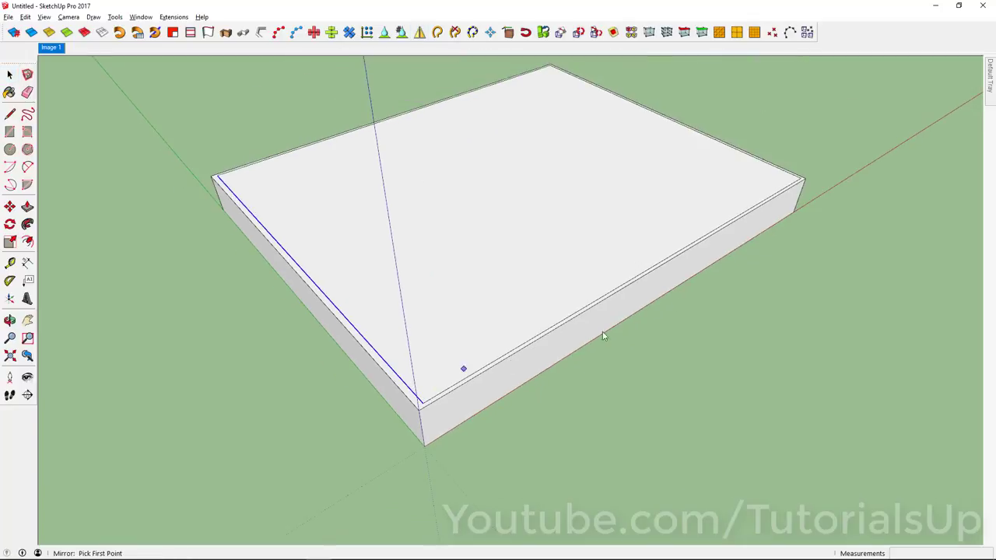
{"action": "left_click", "coordinate": [645, 307]}
{"action": "key", "text": "space"}
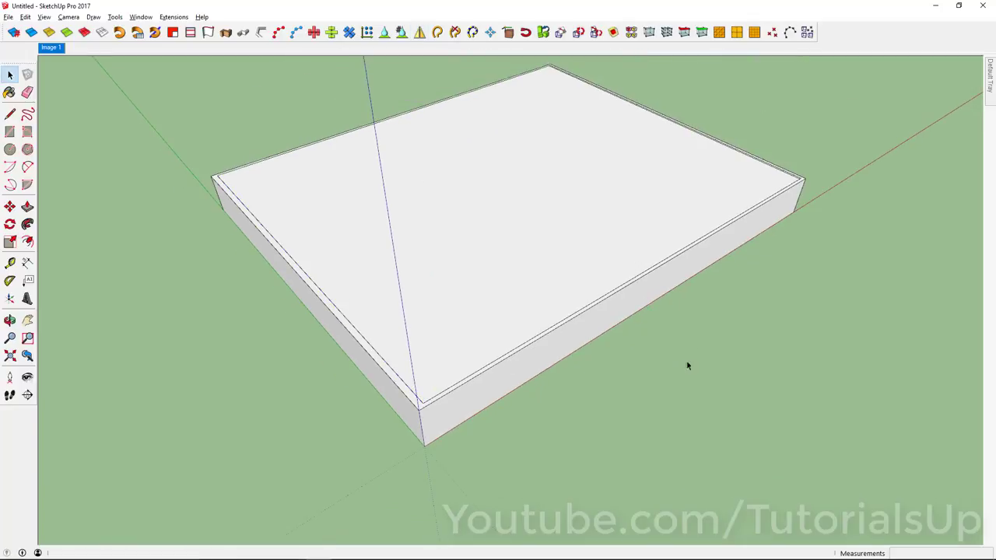
{"action": "scroll", "coordinate": [805, 181], "scroll_direction": "up", "scroll_amount": 3}
{"action": "mouse_move", "coordinate": [805, 181]}
{"action": "middle_mouse_down"}
{"action": "mouse_move", "coordinate": [773, 196]}
{"action": "mouse_move", "coordinate": [853, 291]}
{"action": "middle_mouse_up"}
{"action": "key", "text": "e"}
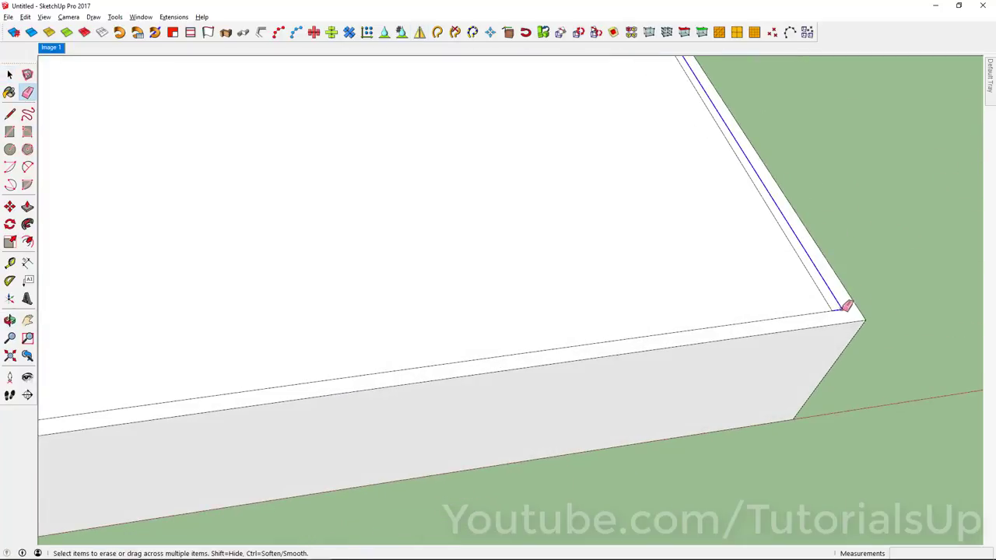
{"action": "scroll", "coordinate": [655, 391], "scroll_direction": "down", "scroll_amount": 2}
{"action": "scroll", "coordinate": [591, 106], "scroll_direction": "down", "scroll_amount": 2}
{"action": "scroll", "coordinate": [586, 93], "scroll_direction": "up", "scroll_amount": 4}
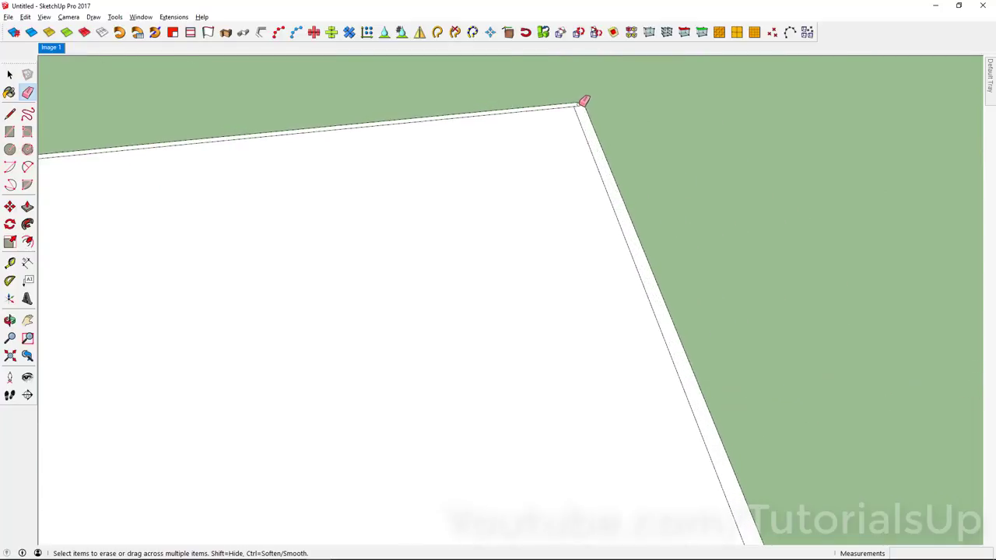
{"action": "left_click", "coordinate": [52, 48]}
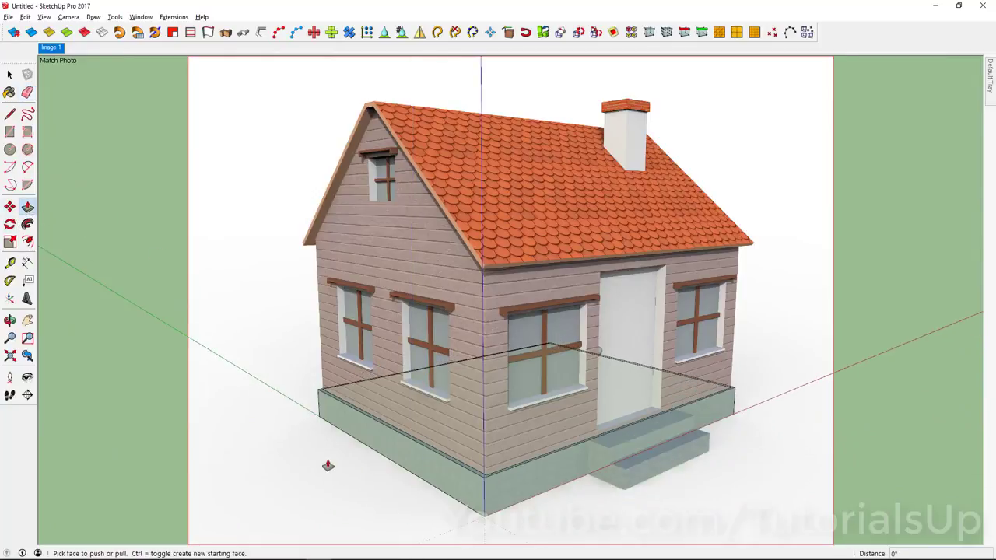
Step: Push/Pull the inset top face up about 8' 8 5/8" to the roof eave line
{"action": "scroll", "coordinate": [311, 366], "scroll_direction": "up", "scroll_amount": 3}
{"action": "left_click", "coordinate": [367, 396]}
{"action": "scroll", "coordinate": [367, 396], "scroll_direction": "down", "scroll_amount": 3}
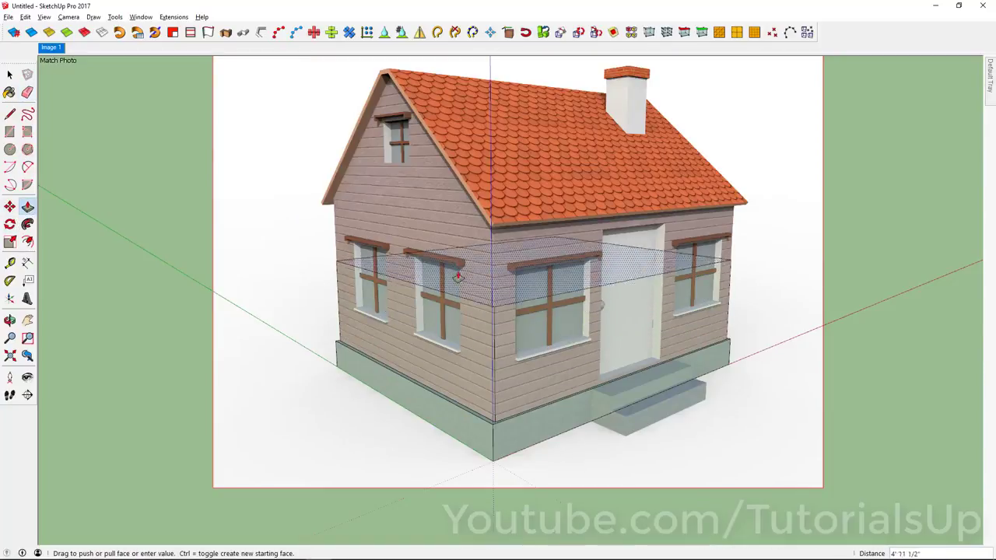
{"action": "scroll", "coordinate": [458, 276], "scroll_direction": "up", "scroll_amount": 2}
{"action": "scroll", "coordinate": [456, 262], "scroll_direction": "up", "scroll_amount": 1}
{"action": "scroll", "coordinate": [467, 236], "scroll_direction": "up", "scroll_amount": 2}
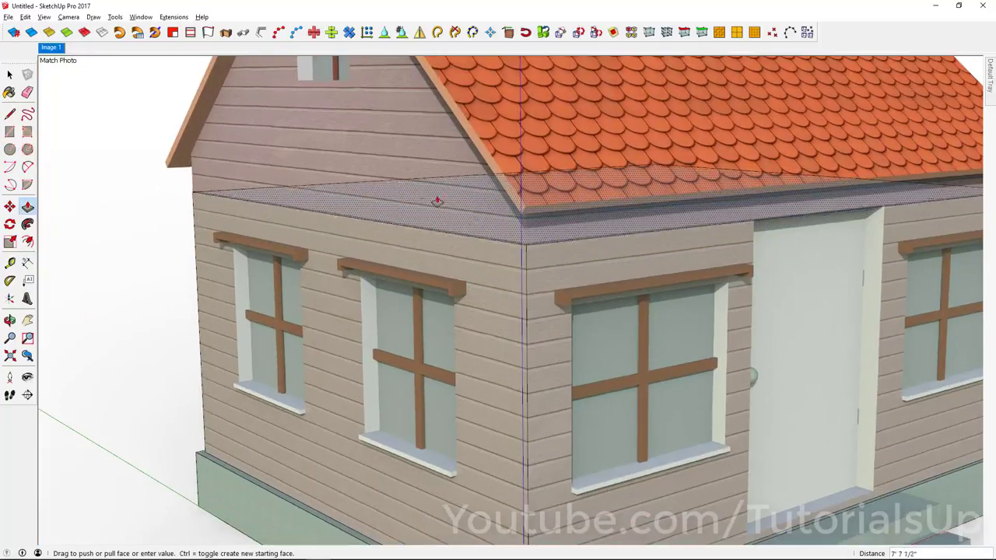
{"action": "scroll", "coordinate": [163, 182], "scroll_direction": "up", "scroll_amount": 2}
{"action": "scroll", "coordinate": [182, 173], "scroll_direction": "up", "scroll_amount": 1}
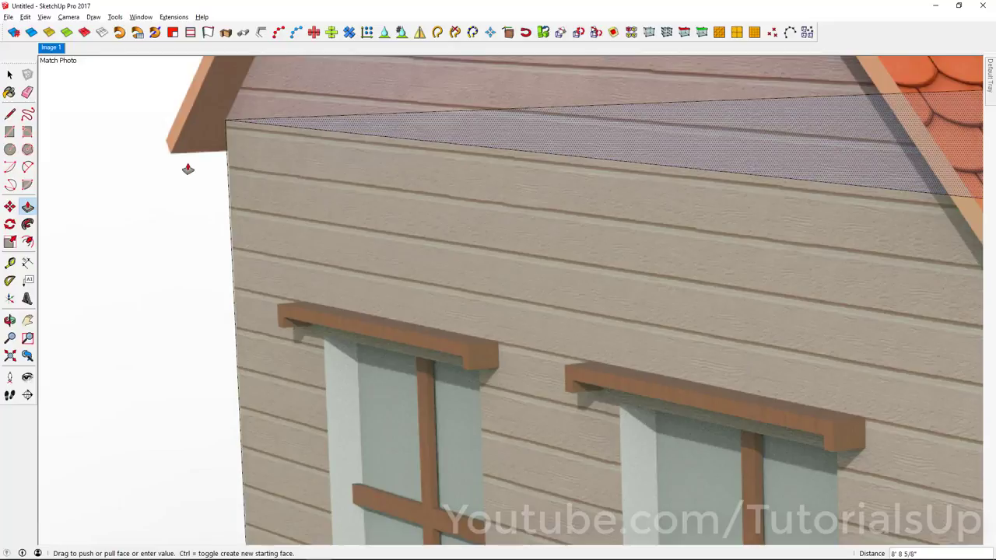
{"action": "left_click", "coordinate": [189, 166]}
{"action": "scroll", "coordinate": [298, 276], "scroll_direction": "down", "scroll_amount": 2}
{"action": "key", "text": "space"}
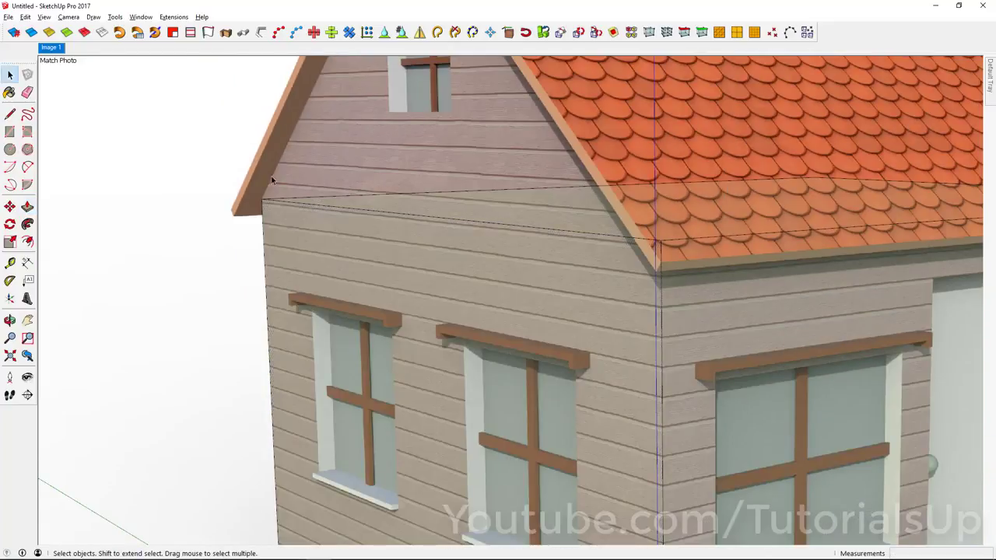
Step: Orbit out of the Match Photo scene to view the plain wall block from above
{"action": "scroll", "coordinate": [465, 199], "scroll_direction": "down", "scroll_amount": 3}
{"action": "scroll", "coordinate": [465, 199], "scroll_direction": "down", "scroll_amount": 2}
{"action": "scroll", "coordinate": [727, 249], "scroll_direction": "up", "scroll_amount": 4}
{"action": "scroll", "coordinate": [675, 166], "scroll_direction": "up", "scroll_amount": 2}
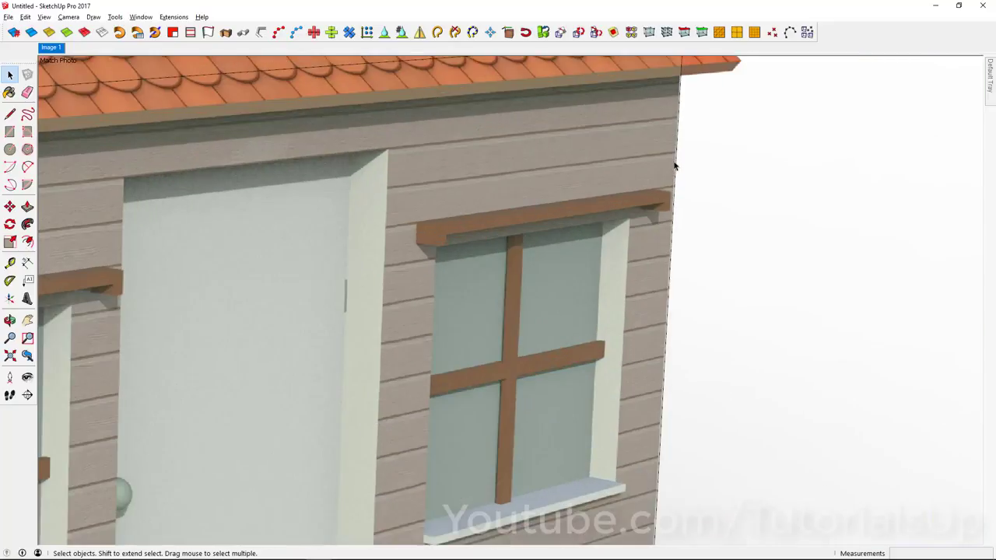
{"action": "scroll", "coordinate": [738, 318], "scroll_direction": "down", "scroll_amount": 3}
{"action": "scroll", "coordinate": [700, 295], "scroll_direction": "down", "scroll_amount": 2}
{"action": "scroll", "coordinate": [368, 253], "scroll_direction": "up", "scroll_amount": 3}
{"action": "scroll", "coordinate": [461, 249], "scroll_direction": "down", "scroll_amount": 2}
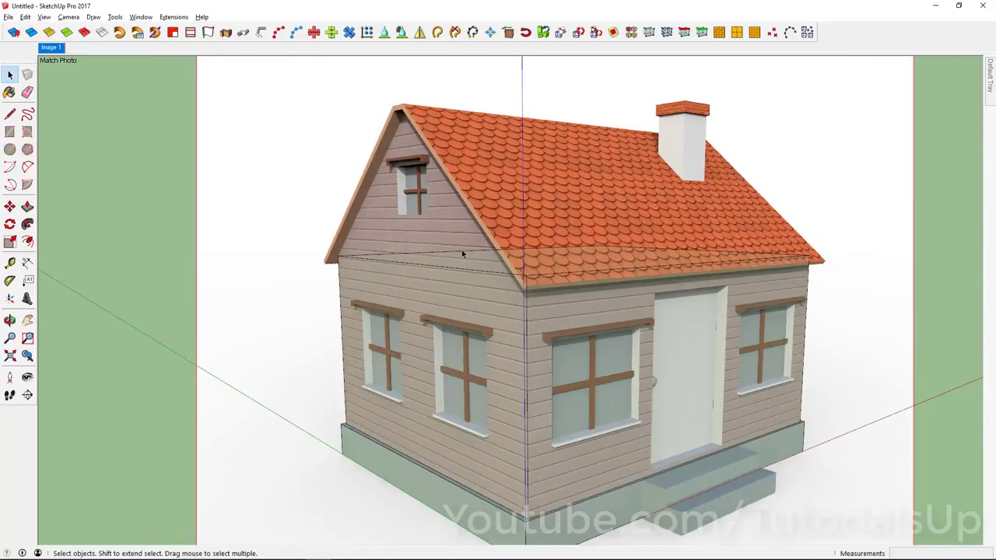
{"action": "mouse_move", "coordinate": [461, 250]}
{"action": "middle_mouse_down"}
{"action": "mouse_move", "coordinate": [462, 269]}
{"action": "mouse_move", "coordinate": [558, 420]}
{"action": "middle_mouse_up"}
{"action": "mouse_move", "coordinate": [493, 384]}
{"action": "middle_mouse_down"}
{"action": "mouse_move", "coordinate": [441, 335]}
{"action": "mouse_move", "coordinate": [207, 322]}
{"action": "mouse_move", "coordinate": [455, 389]}
{"action": "middle_mouse_up"}
{"action": "key", "text": "l"}
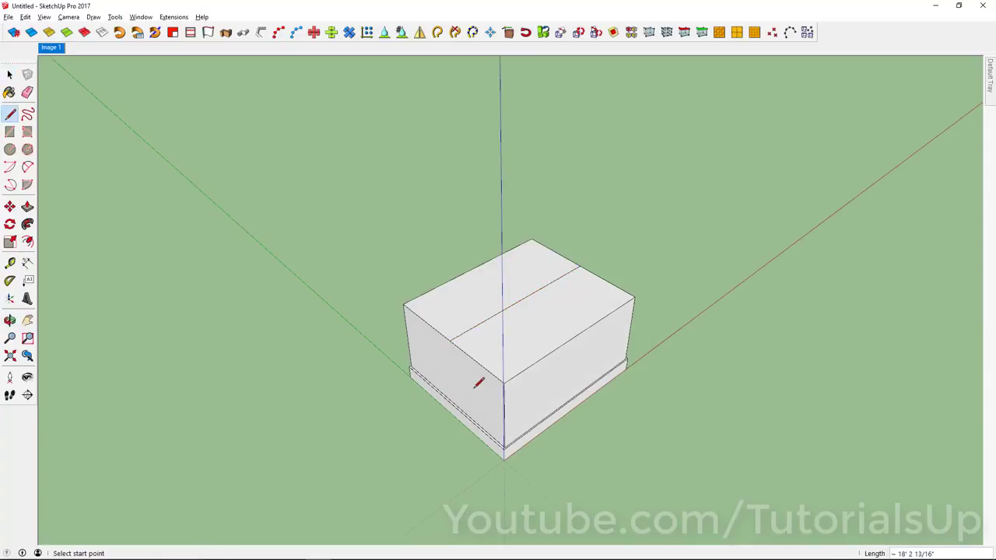
Step: Return to the Image 1 photo view
{"action": "key", "text": "space"}
{"action": "left_click", "coordinate": [54, 49]}
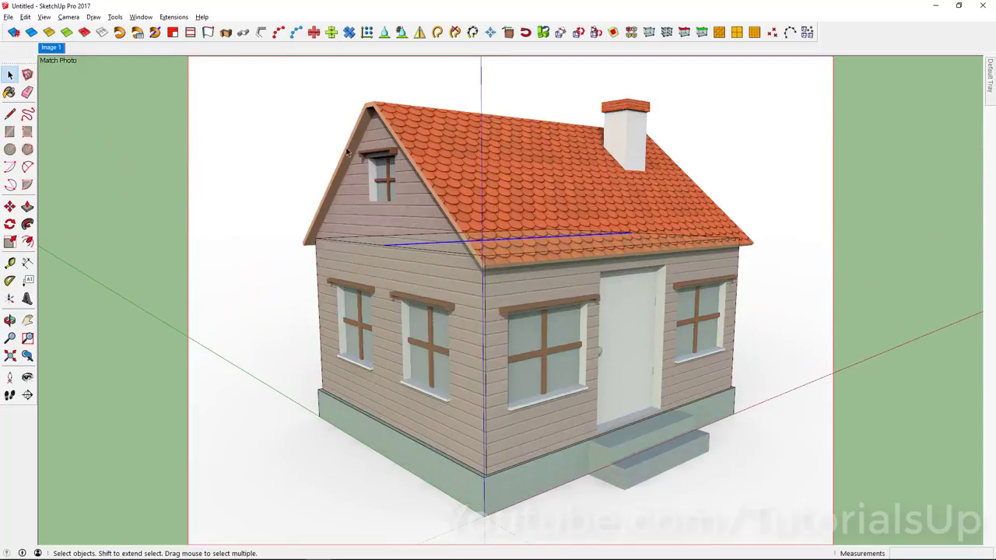
{"action": "scroll", "coordinate": [378, 187], "scroll_direction": "up", "scroll_amount": 2}
Step: Move the block's top center edge up about 6' 5 7/16" to the photo's roof apex
{"action": "key", "text": "m"}
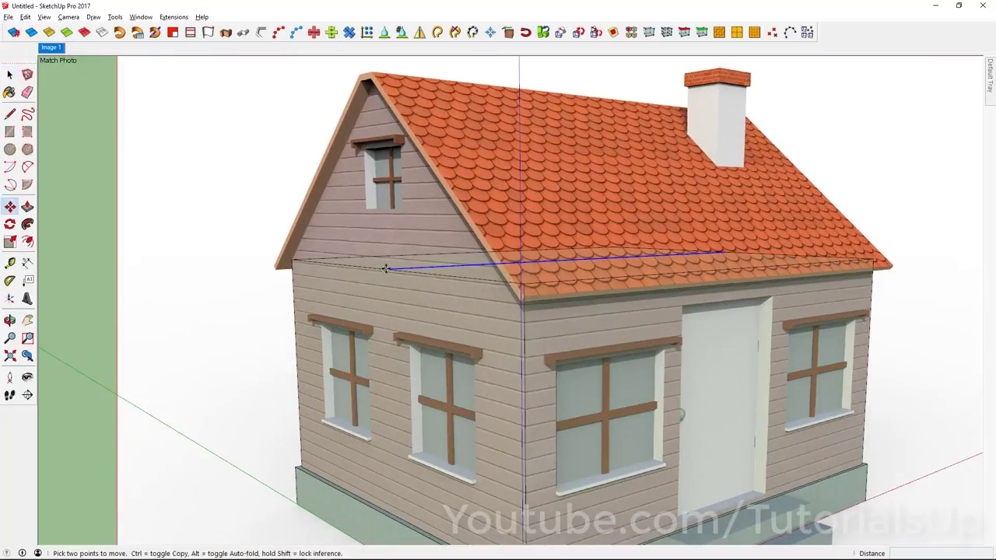
{"action": "left_click", "coordinate": [385, 268]}
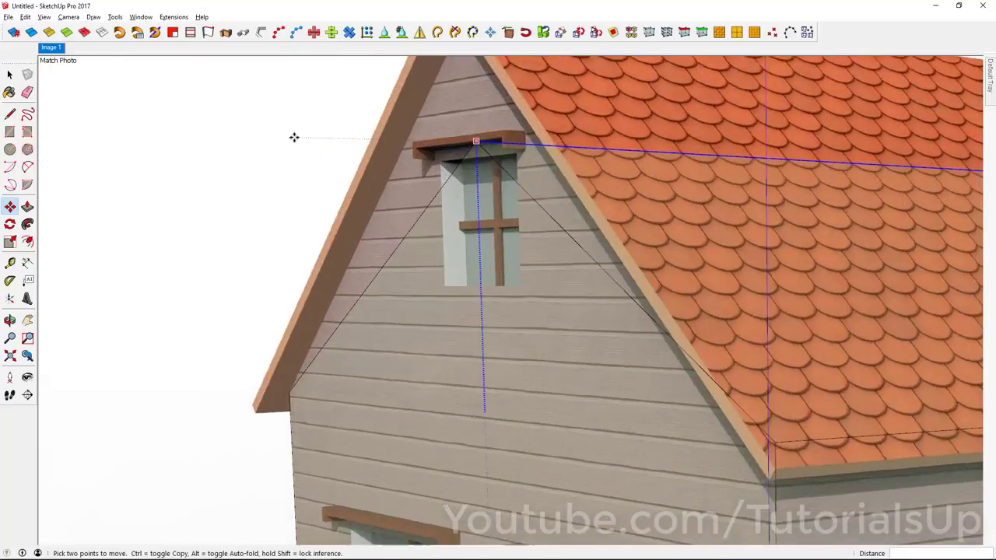
{"action": "scroll", "coordinate": [294, 137], "scroll_direction": "up", "scroll_amount": 2}
{"action": "scroll", "coordinate": [404, 272], "scroll_direction": "down", "scroll_amount": 3}
{"action": "scroll", "coordinate": [424, 249], "scroll_direction": "up", "scroll_amount": 3}
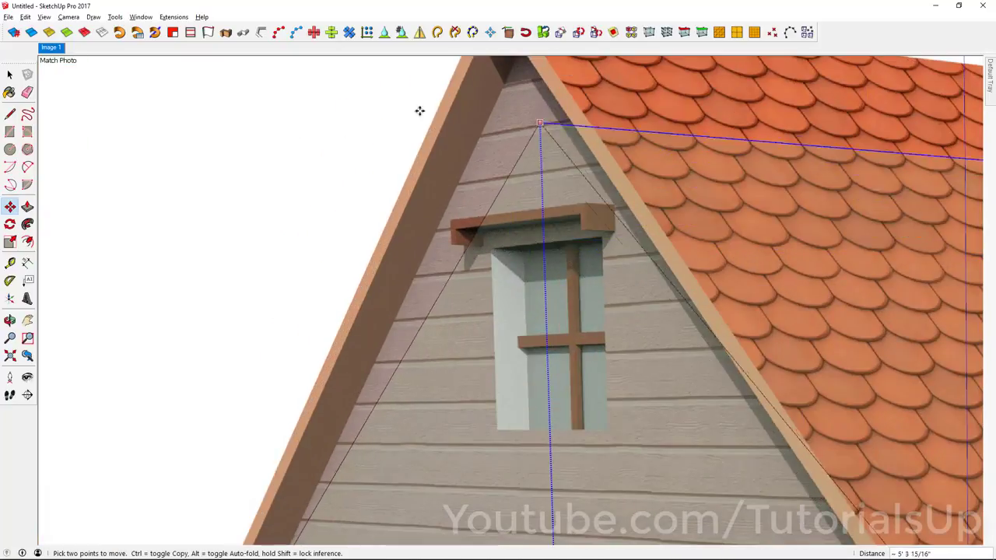
{"action": "scroll", "coordinate": [296, 332], "scroll_direction": "down", "scroll_amount": 2}
{"action": "scroll", "coordinate": [365, 251], "scroll_direction": "up", "scroll_amount": 2}
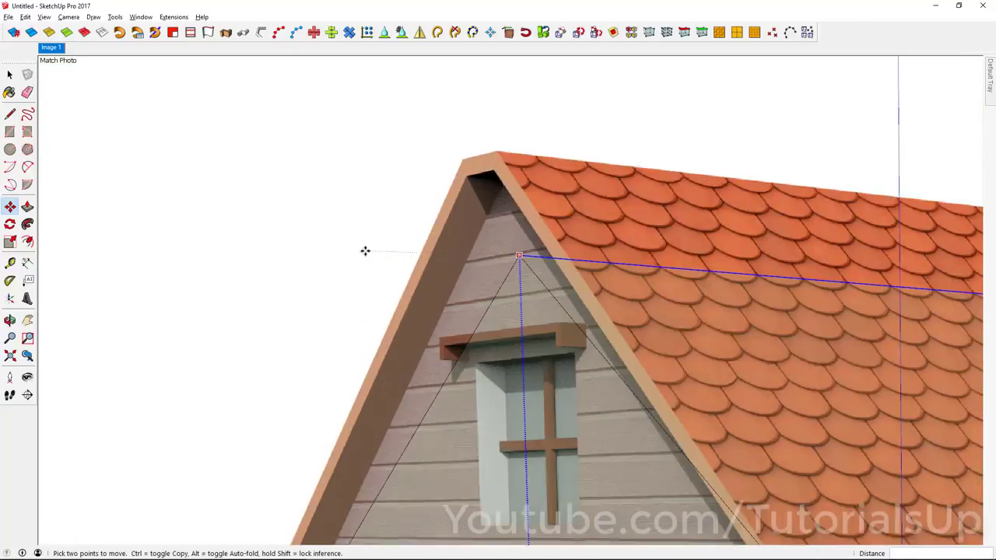
{"action": "scroll", "coordinate": [399, 145], "scroll_direction": "up", "scroll_amount": 1}
{"action": "scroll", "coordinate": [399, 146], "scroll_direction": "down", "scroll_amount": 1}
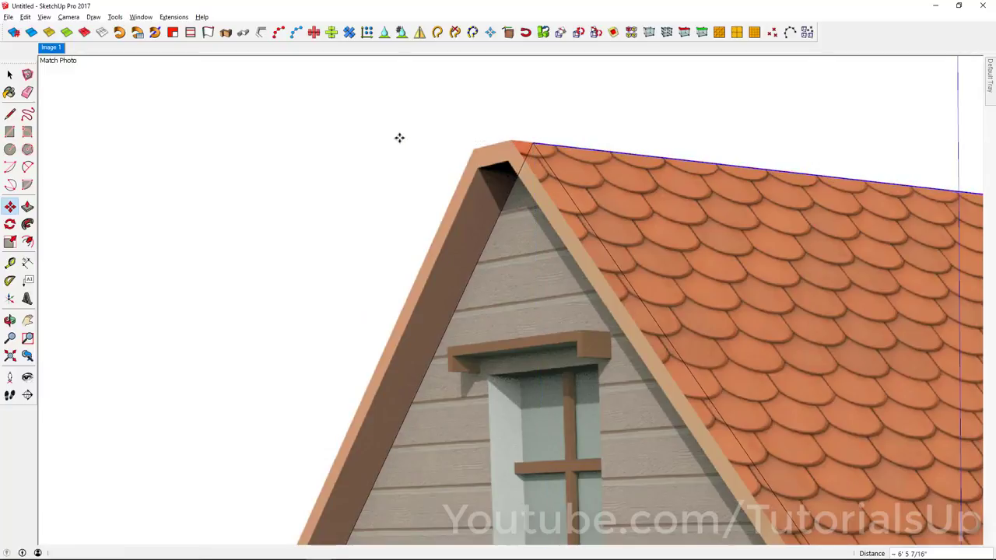
{"action": "scroll", "coordinate": [399, 139], "scroll_direction": "down", "scroll_amount": 1}
{"action": "scroll", "coordinate": [399, 137], "scroll_direction": "down", "scroll_amount": 2}
{"action": "key", "text": "space"}
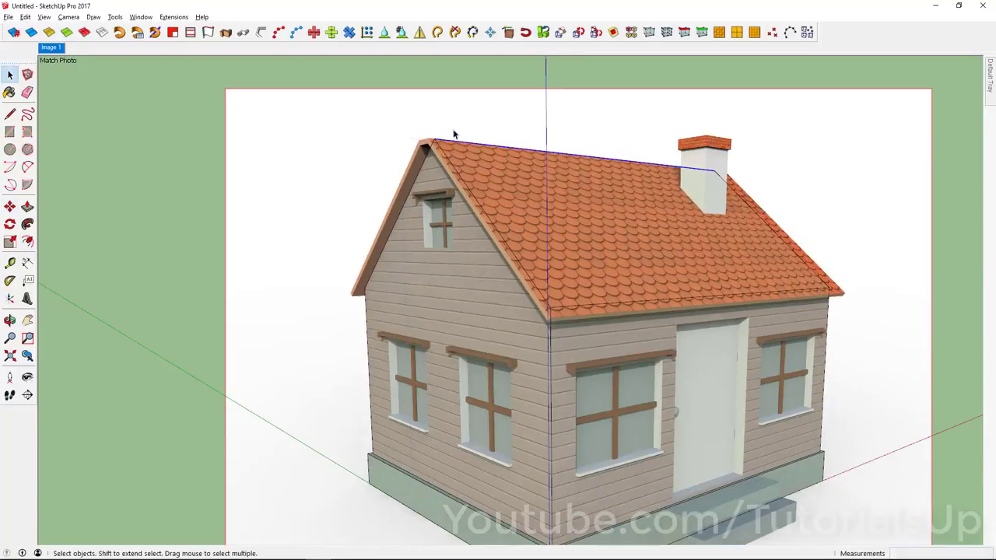
{"action": "scroll", "coordinate": [455, 133], "scroll_direction": "up", "scroll_amount": 2}
{"action": "scroll", "coordinate": [428, 146], "scroll_direction": "up", "scroll_amount": 2}
{"action": "key", "text": "l"}
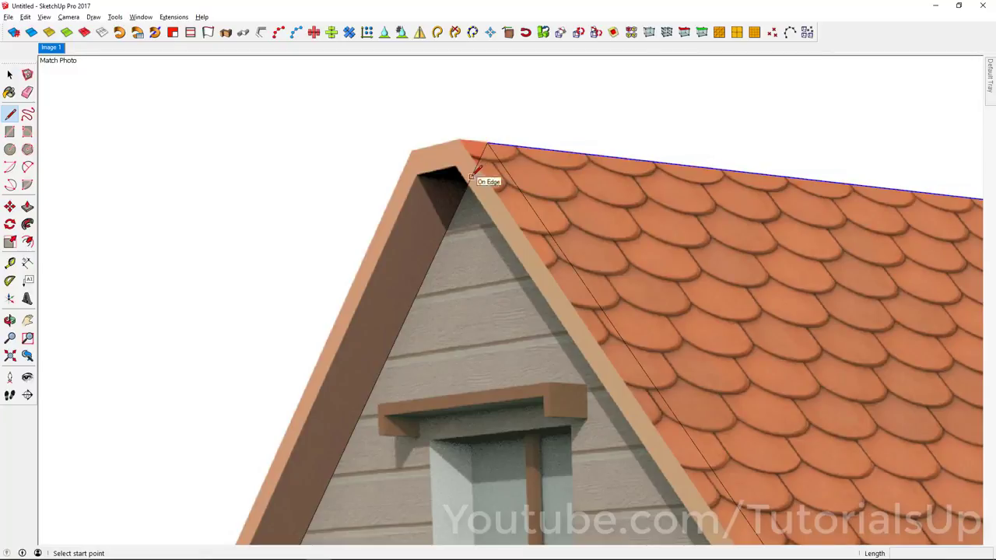
Step: Start a line on the roof edge near the apex, then cancel it
{"action": "left_click", "coordinate": [470, 177]}
{"action": "scroll", "coordinate": [490, 170], "scroll_direction": "down", "scroll_amount": 1}
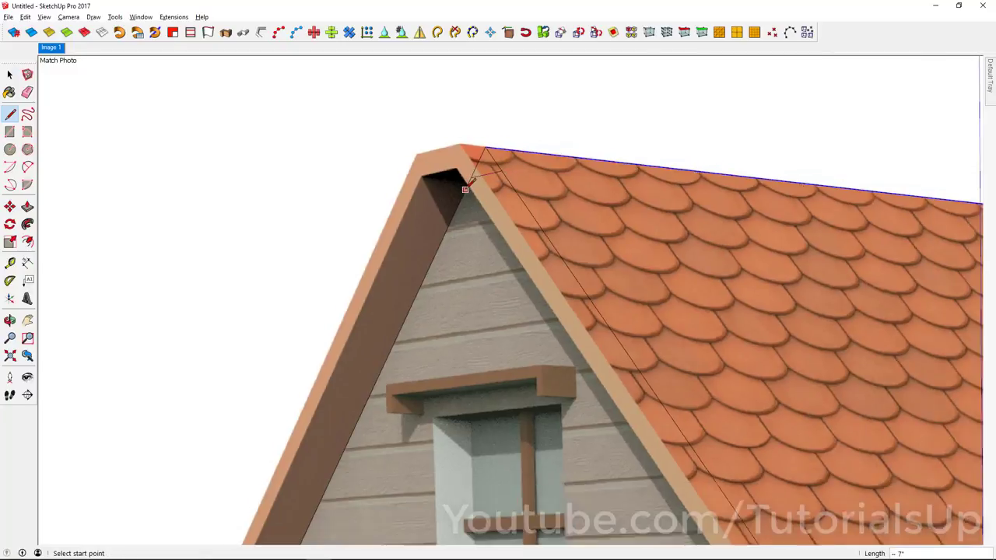
{"action": "scroll", "coordinate": [485, 169], "scroll_direction": "down", "scroll_amount": 1}
{"action": "key", "text": "space"}
{"action": "scroll", "coordinate": [485, 169], "scroll_direction": "down", "scroll_amount": 1}
Step: Push/Pull the gable-peak roof face back about 18' 2 13/16"
{"action": "key", "text": "p"}
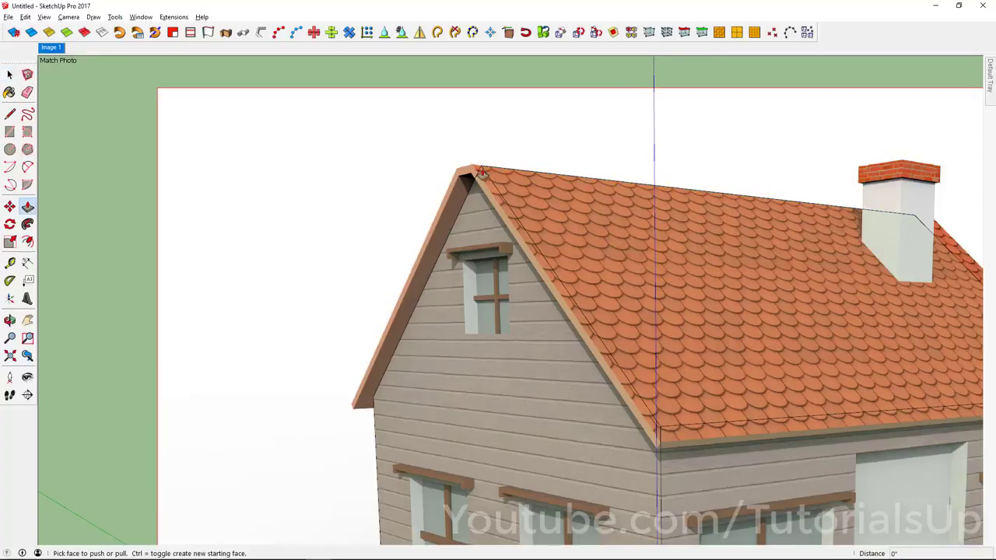
{"action": "left_click", "coordinate": [506, 177]}
{"action": "scroll", "coordinate": [533, 187], "scroll_direction": "down", "scroll_amount": 2}
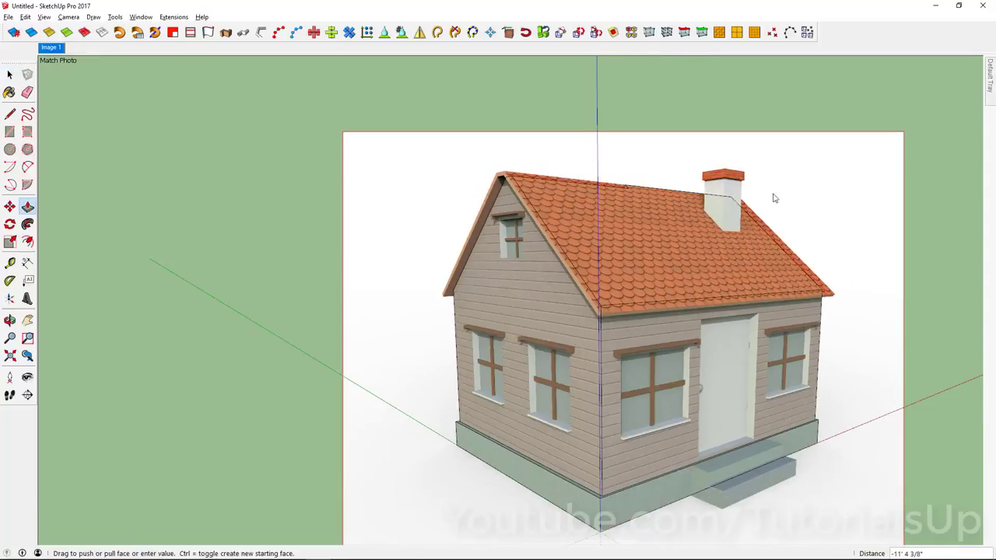
{"action": "left_click", "coordinate": [821, 214]}
{"action": "scroll", "coordinate": [533, 184], "scroll_direction": "up", "scroll_amount": 3}
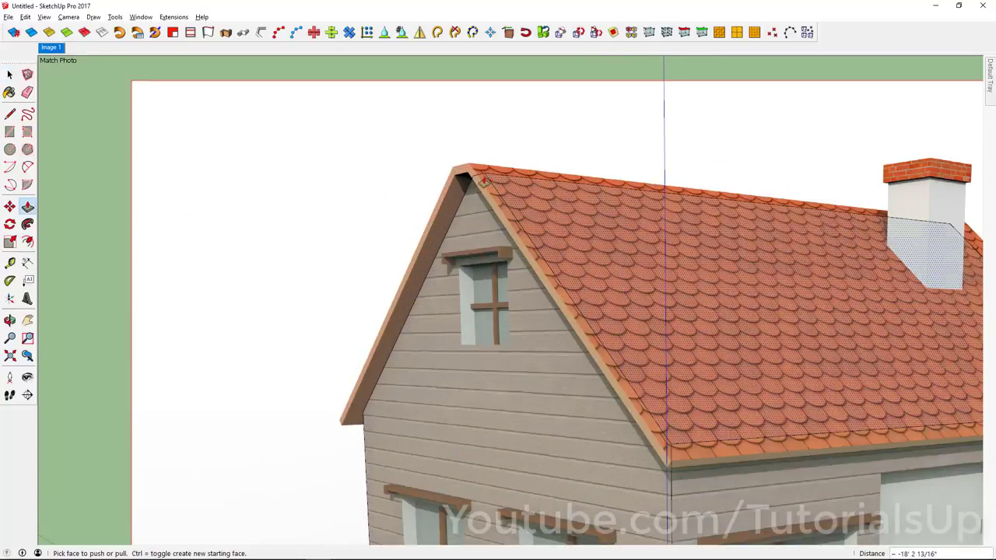
{"action": "scroll", "coordinate": [459, 178], "scroll_direction": "down", "scroll_amount": 2}
{"action": "key", "text": "space"}
{"action": "scroll", "coordinate": [648, 121], "scroll_direction": "up", "scroll_amount": 1}
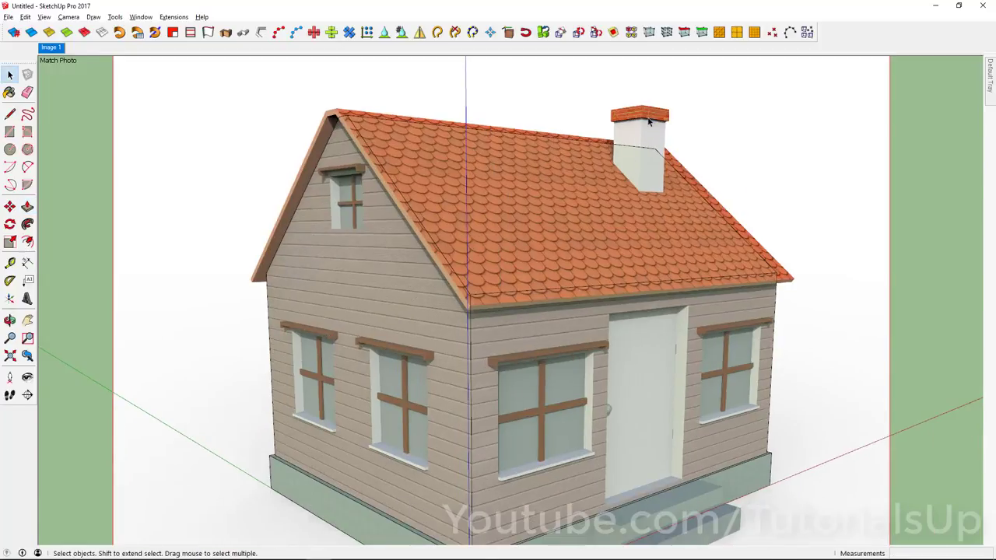
{"action": "scroll", "coordinate": [566, 131], "scroll_direction": "down", "scroll_amount": 1}
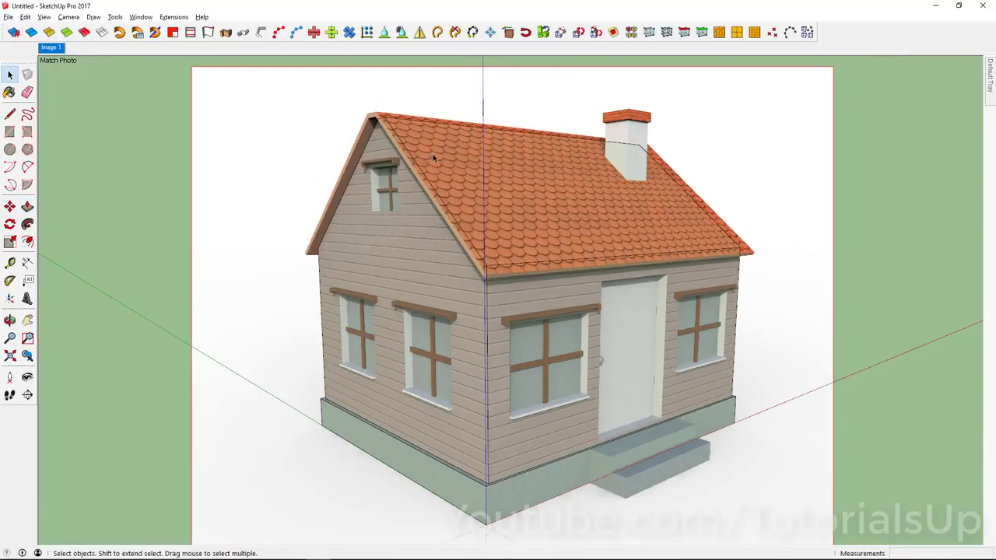
Step: Orbit to the plain model and turn on the Fredo6_JointPushPull toolbar
{"action": "mouse_move", "coordinate": [433, 154]}
{"action": "middle_mouse_down"}
{"action": "mouse_move", "coordinate": [422, 160]}
{"action": "mouse_move", "coordinate": [558, 223]}
{"action": "middle_mouse_up"}
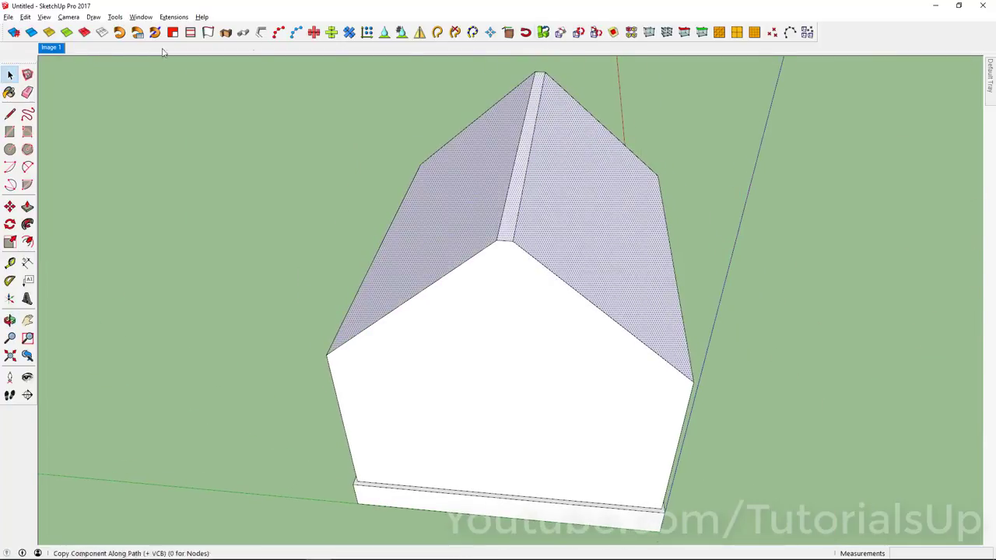
{"action": "right_click", "coordinate": [869, 36]}
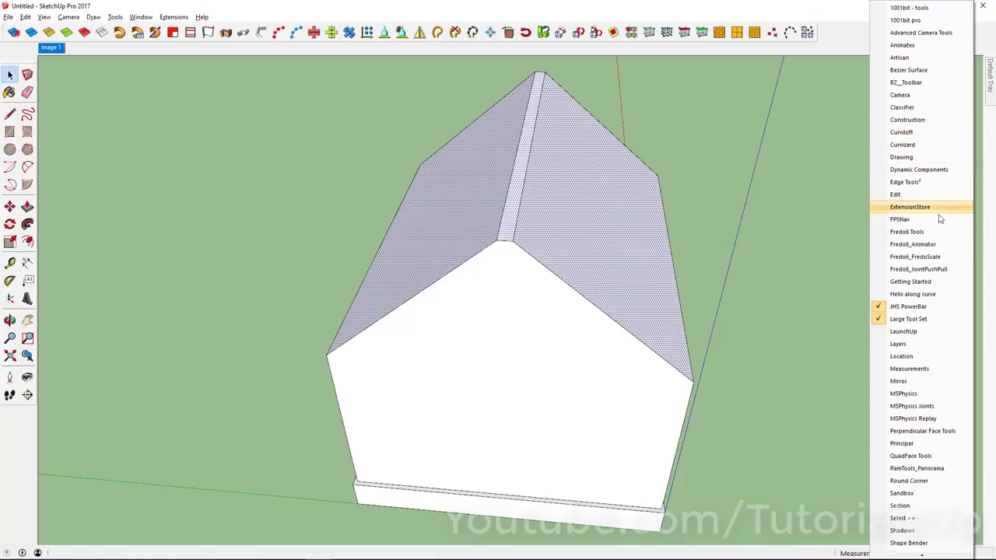
{"action": "left_click", "coordinate": [948, 270]}
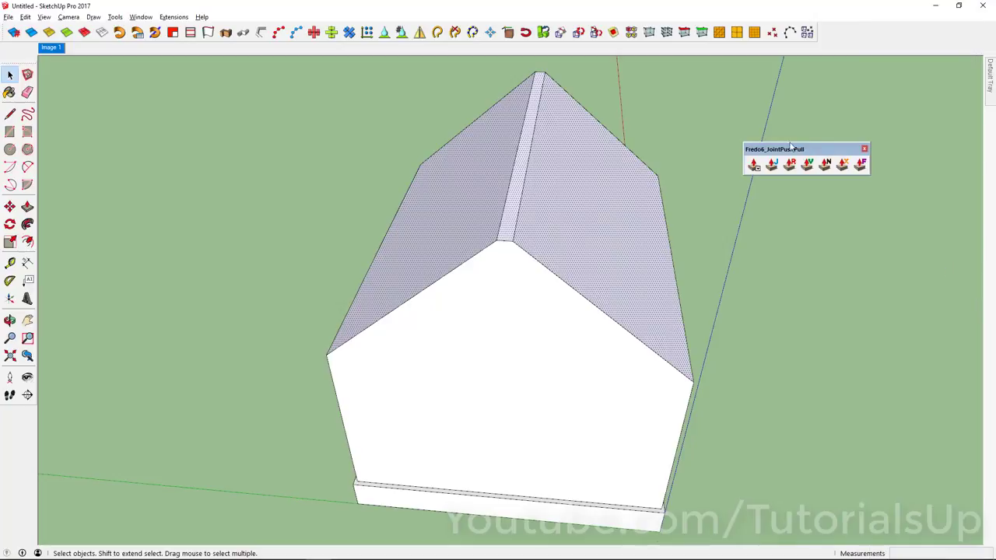
Step: Dock the JointPushPull toolbar and thicken the roof faces with Joint Push Pull
{"action": "left_click_drag", "start_coordinate": [797, 149], "coordinate": [865, 25]}
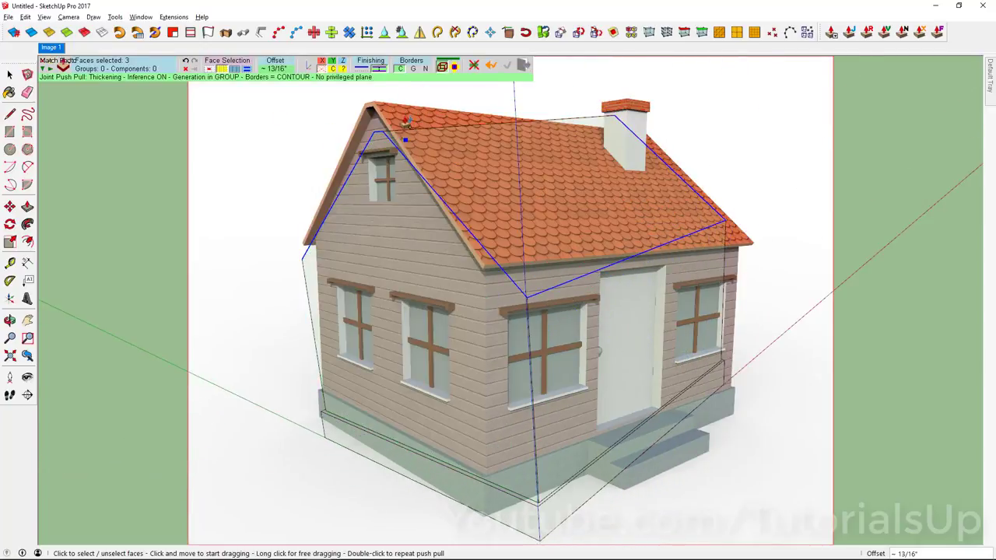
{"action": "scroll", "coordinate": [395, 109], "scroll_direction": "up", "scroll_amount": 5}
{"action": "left_click_drag", "start_coordinate": [498, 207], "coordinate": [510, 199]}
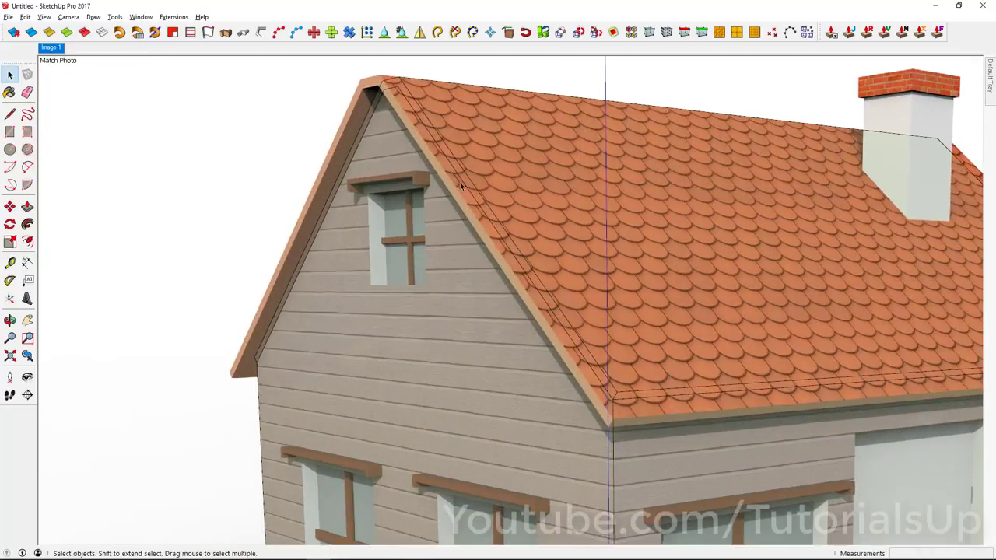
Step: Inside the roof group, Push/Pull the rake edge strip out 6"
{"action": "left_click", "coordinate": [485, 176]}
{"action": "double_click", "coordinate": [485, 176]}
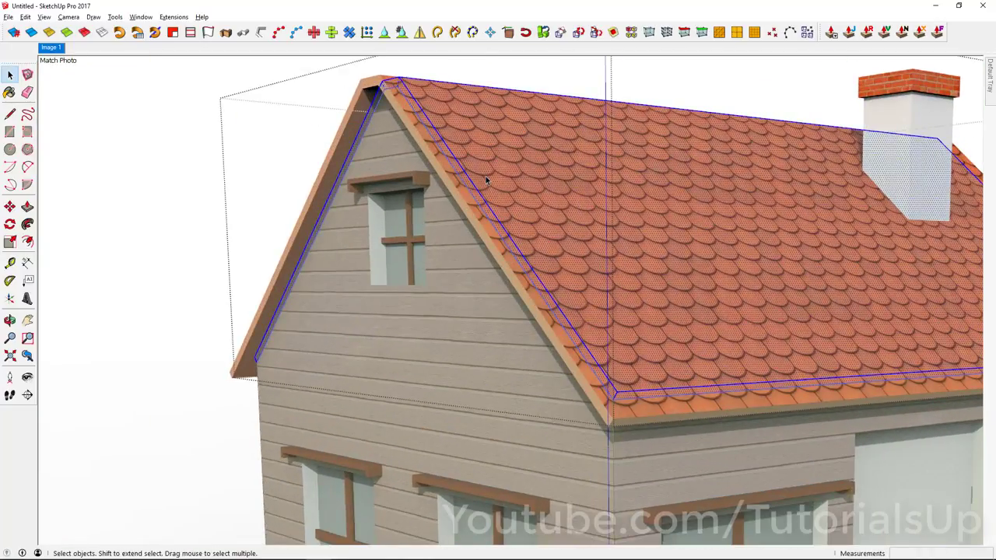
{"action": "left_click", "coordinate": [609, 340]}
{"action": "left_click", "coordinate": [472, 191]}
{"action": "key", "text": "p"}
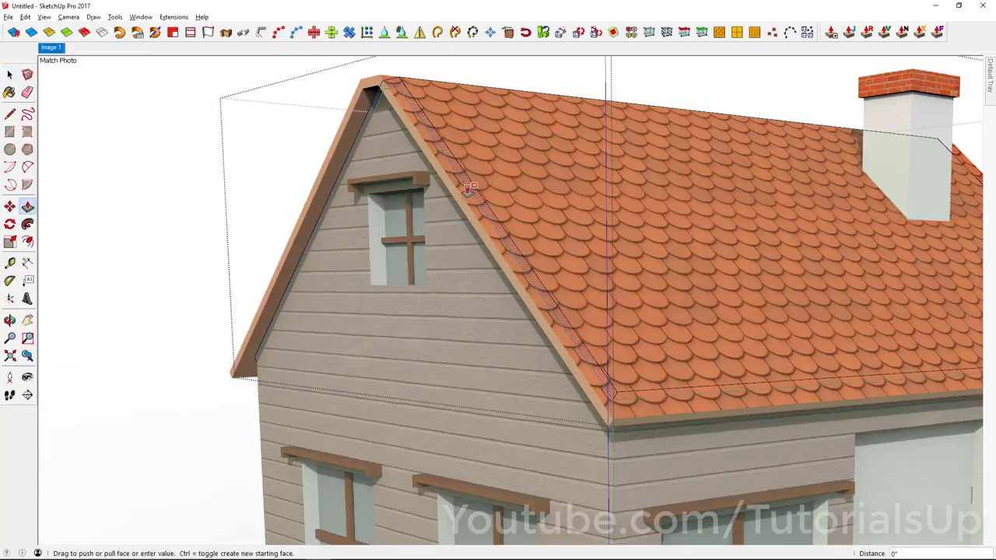
{"action": "left_click", "coordinate": [472, 191]}
{"action": "type", "text": "6"}
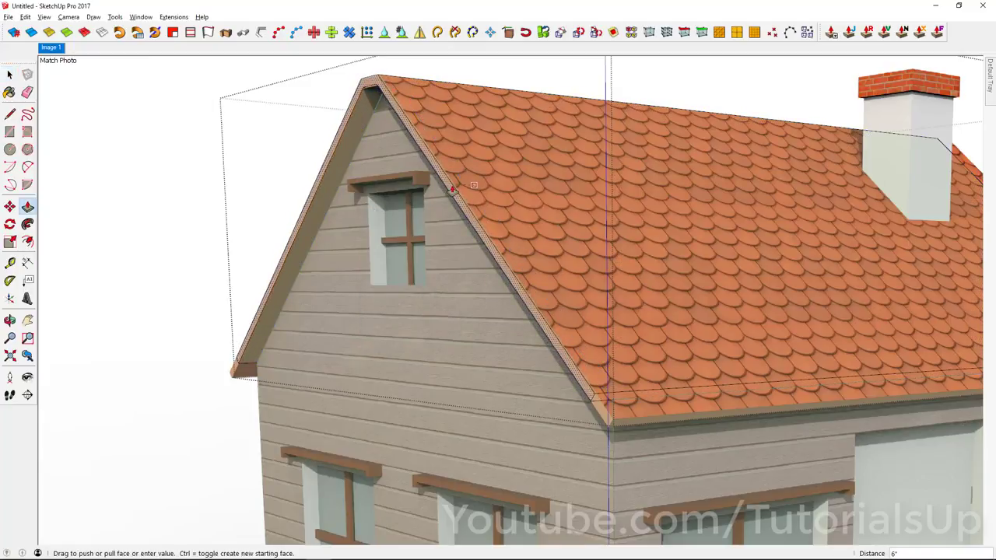
{"action": "key", "text": "Return"}
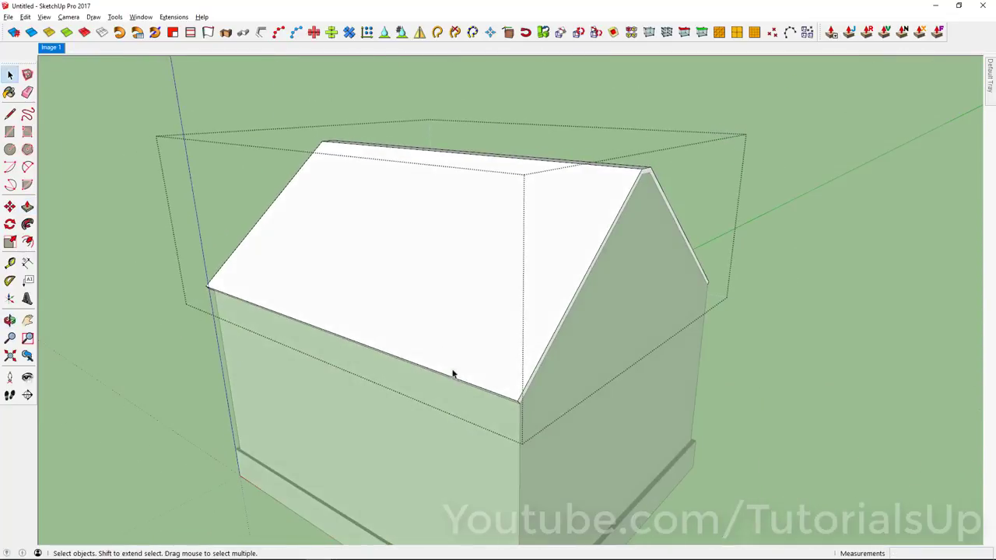
Step: Toggle X-ray view off and back on, then ready Push/Pull near the roof eave
{"action": "scroll", "coordinate": [451, 373], "scroll_direction": "up", "scroll_amount": 3}
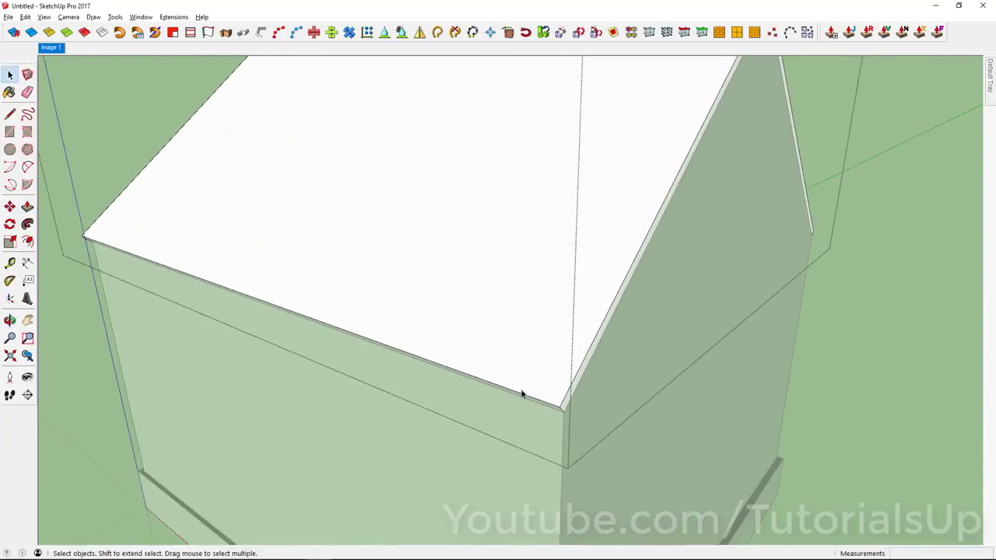
{"action": "key", "text": "p"}
{"action": "key", "text": "space"}
{"action": "key", "text": "x"}
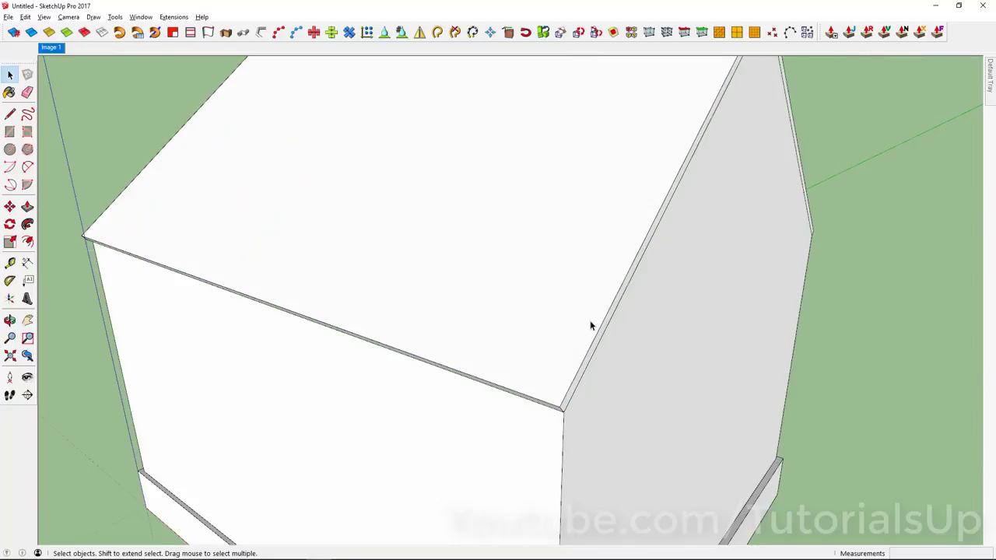
{"action": "key", "text": "x"}
{"action": "scroll", "coordinate": [584, 362], "scroll_direction": "up", "scroll_amount": 2}
{"action": "key", "text": "p"}
{"action": "scroll", "coordinate": [589, 356], "scroll_direction": "down", "scroll_amount": 5}
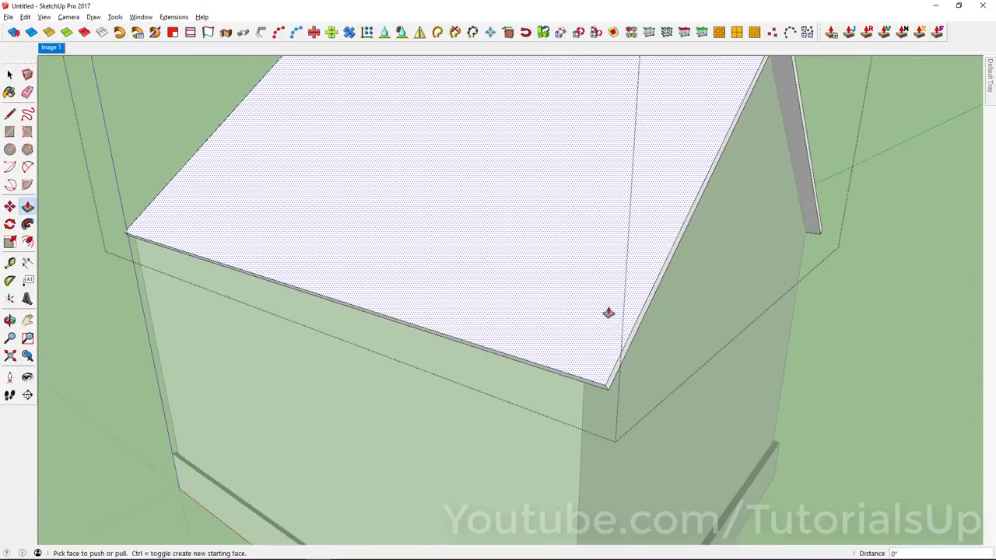
{"action": "scroll", "coordinate": [606, 314], "scroll_direction": "down", "scroll_amount": 2}
{"action": "scroll", "coordinate": [258, 262], "scroll_direction": "up", "scroll_amount": 6}
{"action": "middle_click_drag", "start_coordinate": [258, 262], "coordinate": [288, 295], "text": "shift"}
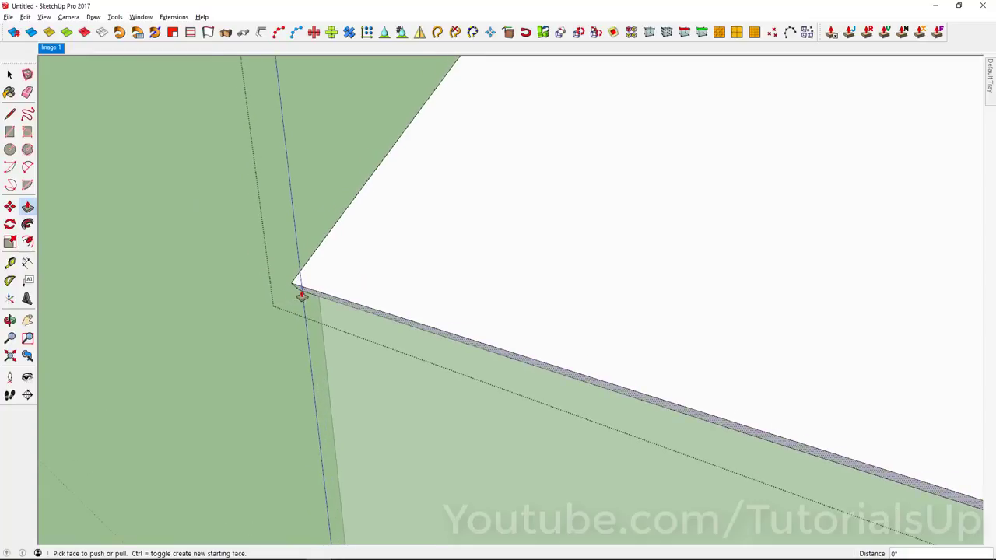
Step: Repeat the push/pull on the fascia end face so the eave overhangs the walls, back in the Image 1 view
{"action": "left_click", "coordinate": [51, 47]}
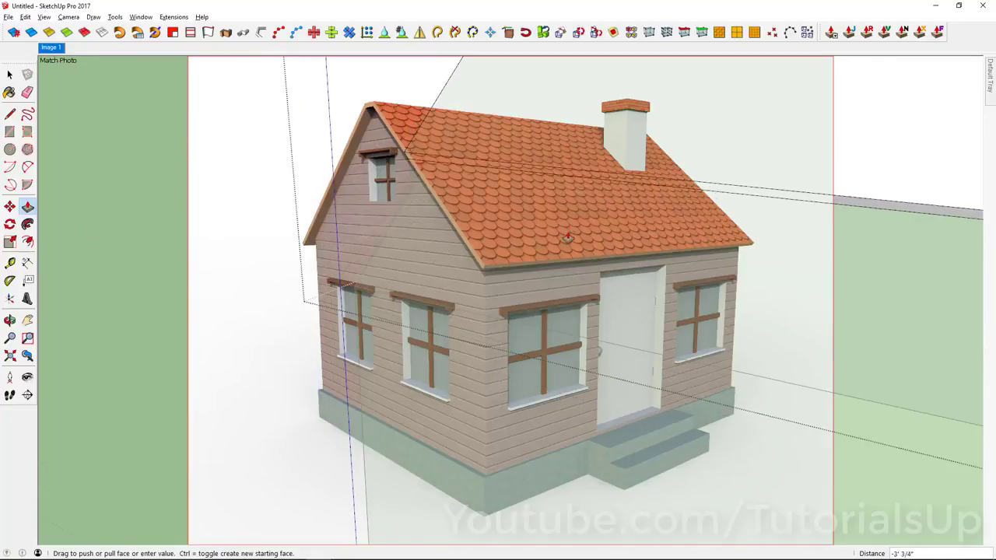
{"action": "scroll", "coordinate": [489, 270], "scroll_direction": "up", "scroll_amount": 5}
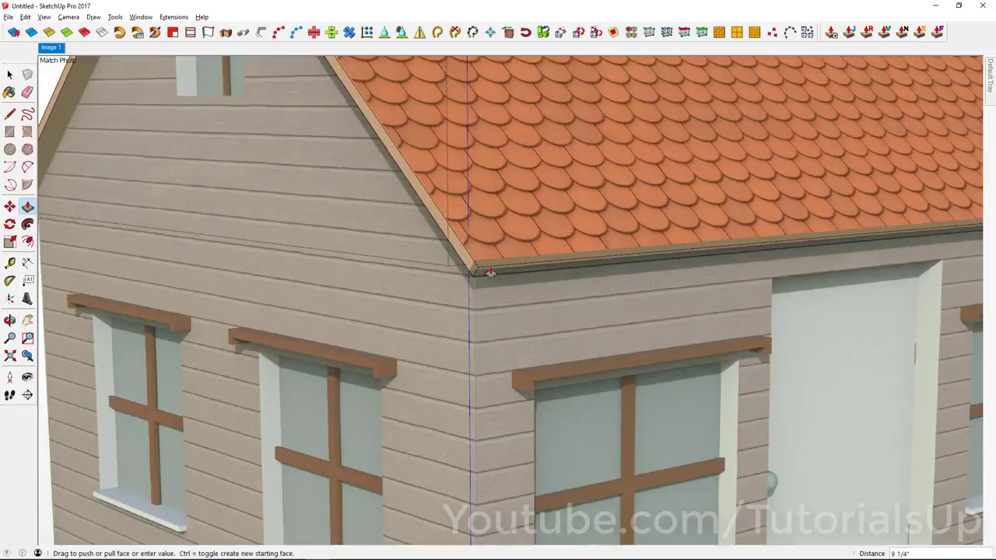
{"action": "scroll", "coordinate": [490, 271], "scroll_direction": "up", "scroll_amount": 2}
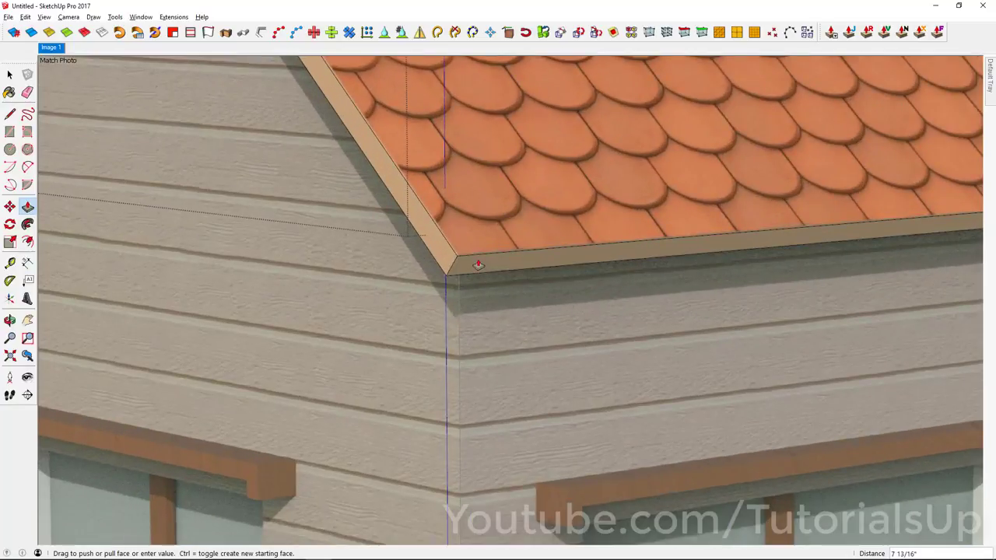
{"action": "scroll", "coordinate": [478, 264], "scroll_direction": "down", "scroll_amount": 3}
{"action": "scroll", "coordinate": [689, 318], "scroll_direction": "down", "scroll_amount": 3}
{"action": "scroll", "coordinate": [689, 295], "scroll_direction": "down", "scroll_amount": 3}
{"action": "middle_click_drag", "start_coordinate": [690, 295], "coordinate": [992, 226]}
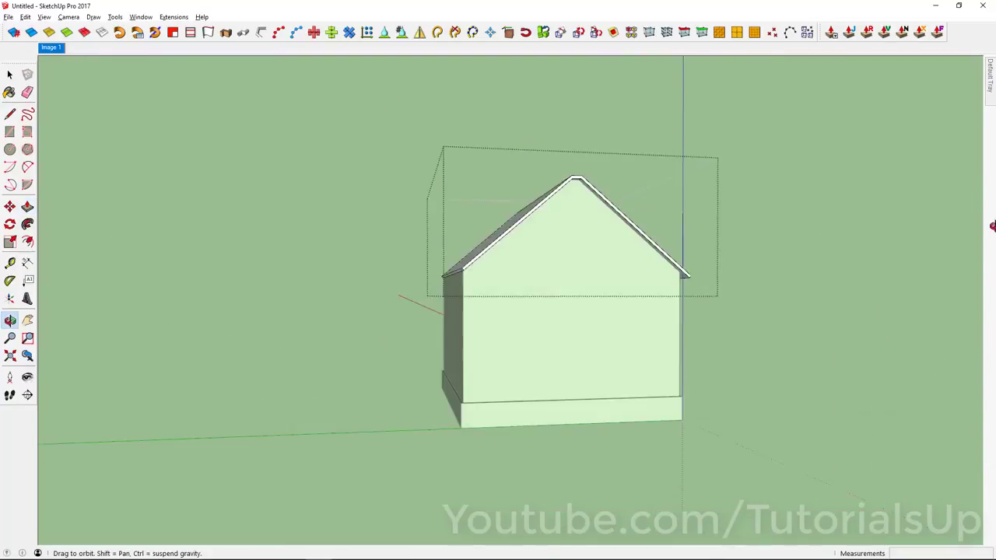
{"action": "scroll", "coordinate": [443, 280], "scroll_direction": "up", "scroll_amount": 5}
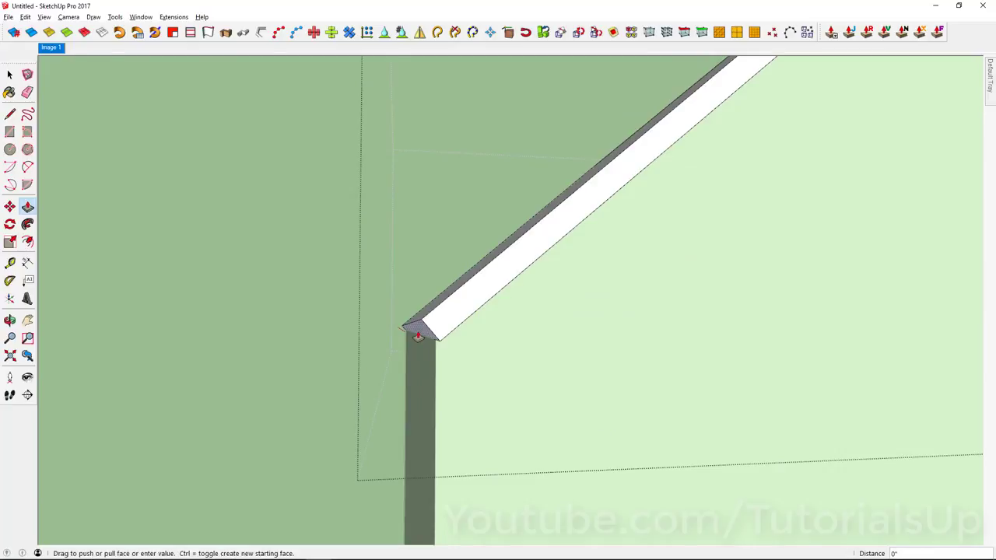
{"action": "double_click", "coordinate": [418, 336]}
{"action": "left_click", "coordinate": [50, 48]}
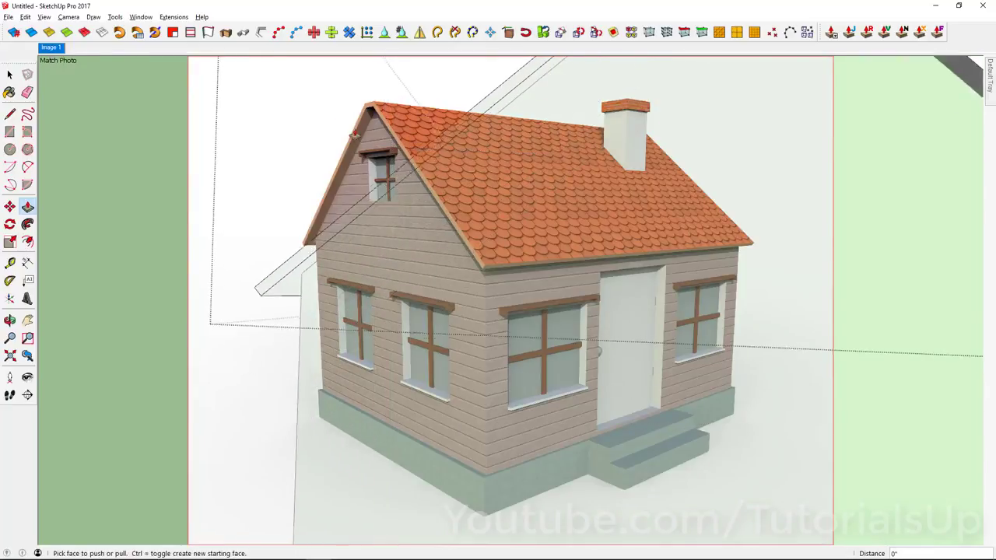
Step: Draw a corner-to-corner rectangle on the roof outlining the chimney's footprint
{"action": "key", "text": "space"}
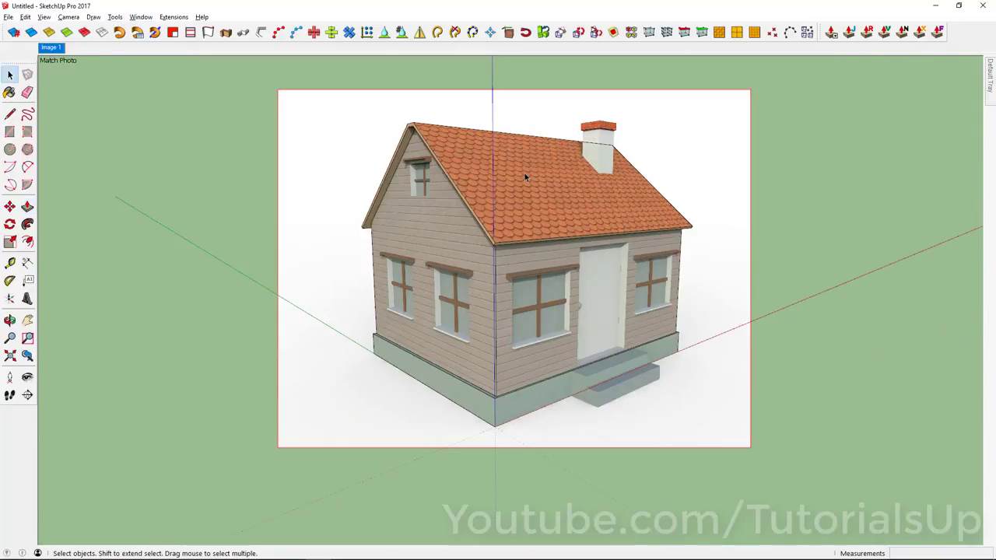
{"action": "scroll", "coordinate": [654, 133], "scroll_direction": "up", "scroll_amount": 4}
{"action": "scroll", "coordinate": [467, 233], "scroll_direction": "up", "scroll_amount": 4}
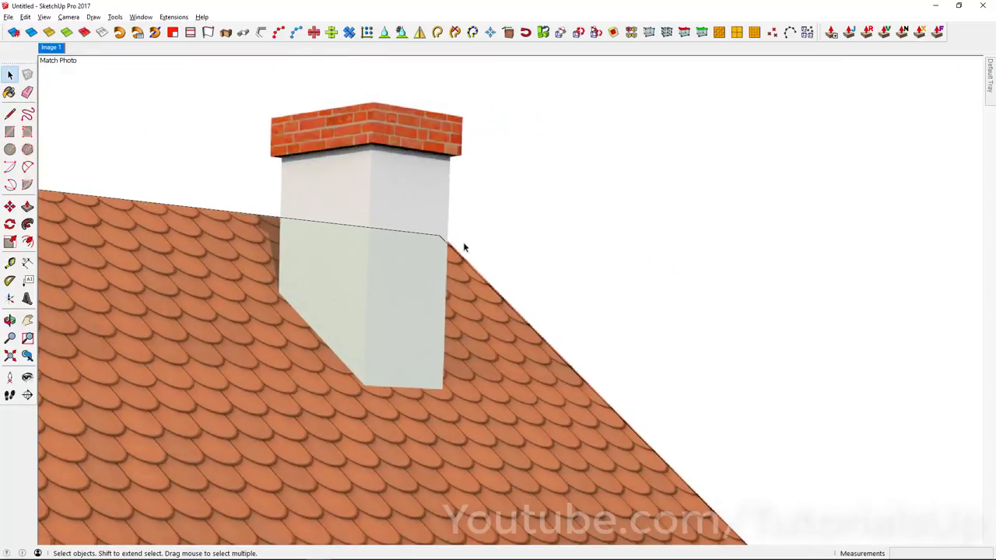
{"action": "scroll", "coordinate": [479, 225], "scroll_direction": "up", "scroll_amount": 1}
{"action": "scroll", "coordinate": [479, 211], "scroll_direction": "down", "scroll_amount": 3}
{"action": "key", "text": "r"}
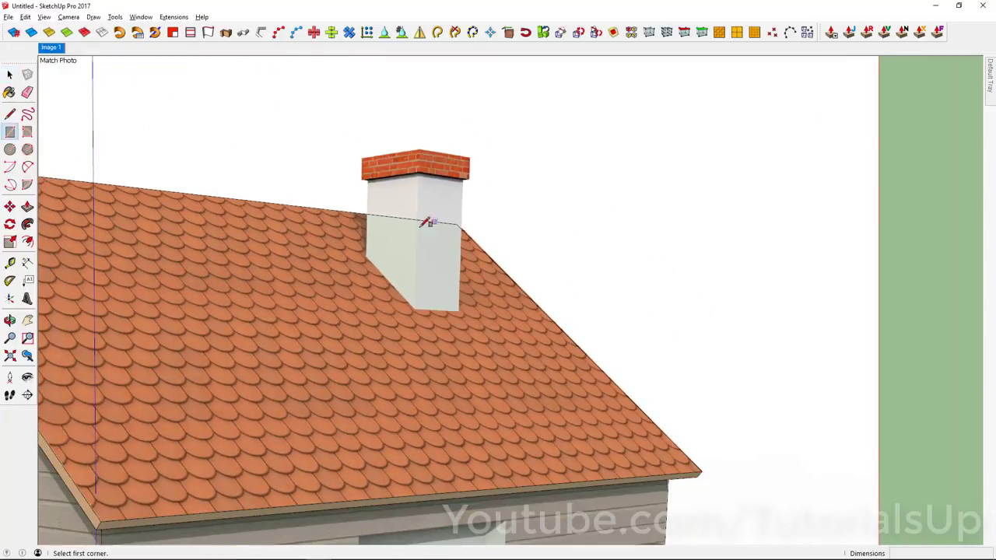
{"action": "scroll", "coordinate": [378, 239], "scroll_direction": "up", "scroll_amount": 3}
{"action": "scroll", "coordinate": [358, 247], "scroll_direction": "up", "scroll_amount": 2}
{"action": "scroll", "coordinate": [382, 239], "scroll_direction": "down", "scroll_amount": 1}
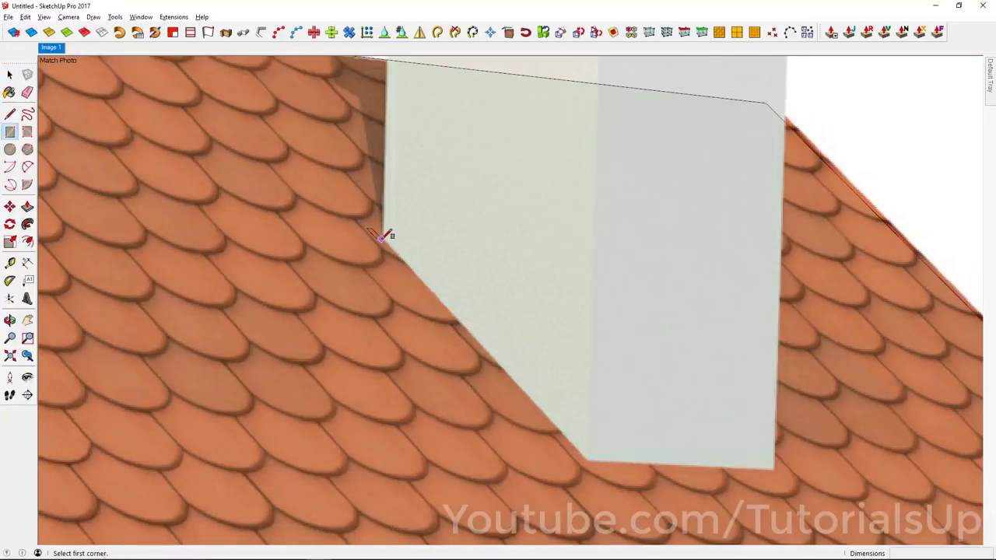
{"action": "left_click", "coordinate": [382, 239]}
{"action": "scroll", "coordinate": [588, 288], "scroll_direction": "down", "scroll_amount": 3}
{"action": "scroll", "coordinate": [583, 360], "scroll_direction": "up", "scroll_amount": 3}
{"action": "scroll", "coordinate": [583, 420], "scroll_direction": "up", "scroll_amount": 3}
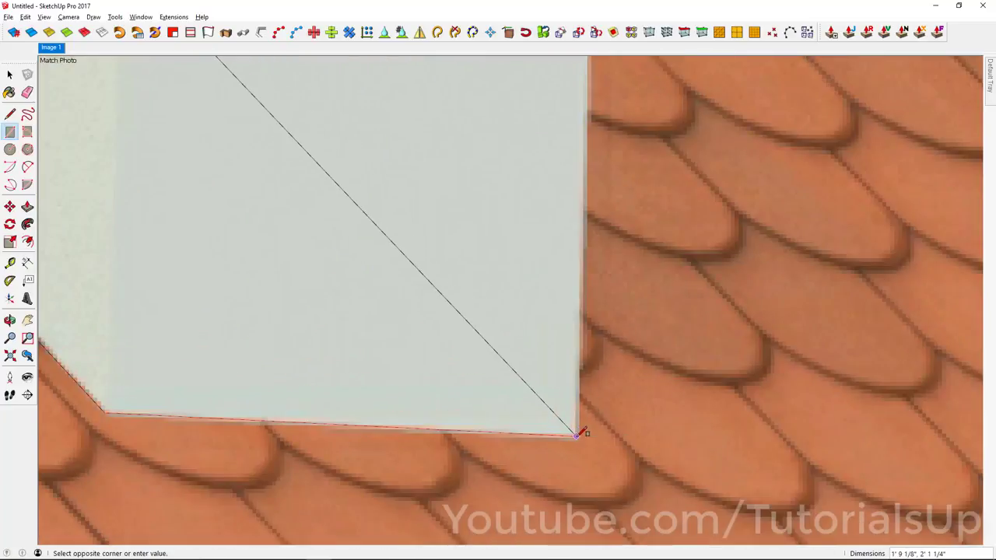
{"action": "left_click", "coordinate": [577, 434]}
{"action": "scroll", "coordinate": [577, 433], "scroll_direction": "down", "scroll_amount": 3}
{"action": "scroll", "coordinate": [578, 430], "scroll_direction": "down", "scroll_amount": 2}
{"action": "key", "text": "space"}
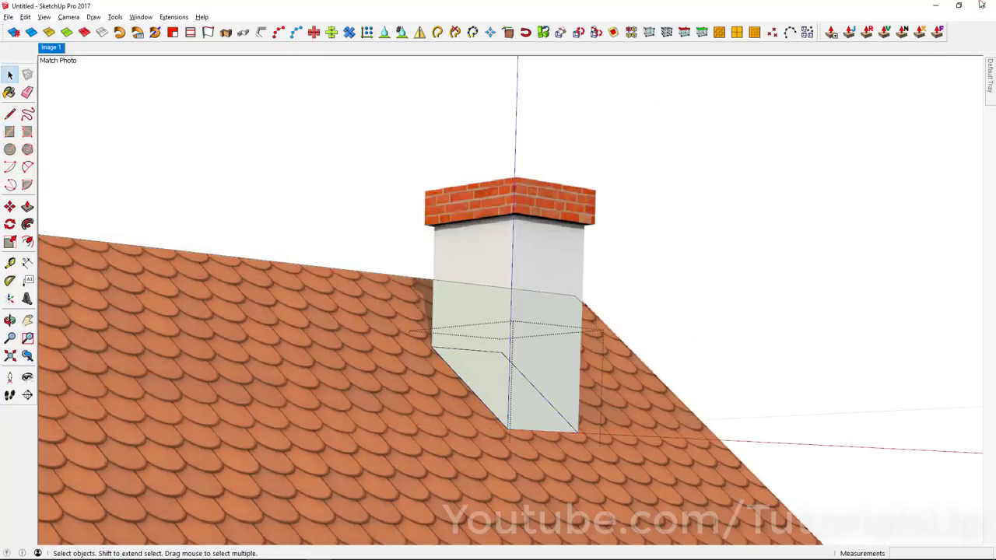
Step: Extrude the chimney footprint up to the brick cap's underside and select the box's top edges
{"action": "left_click", "coordinate": [920, 32]}
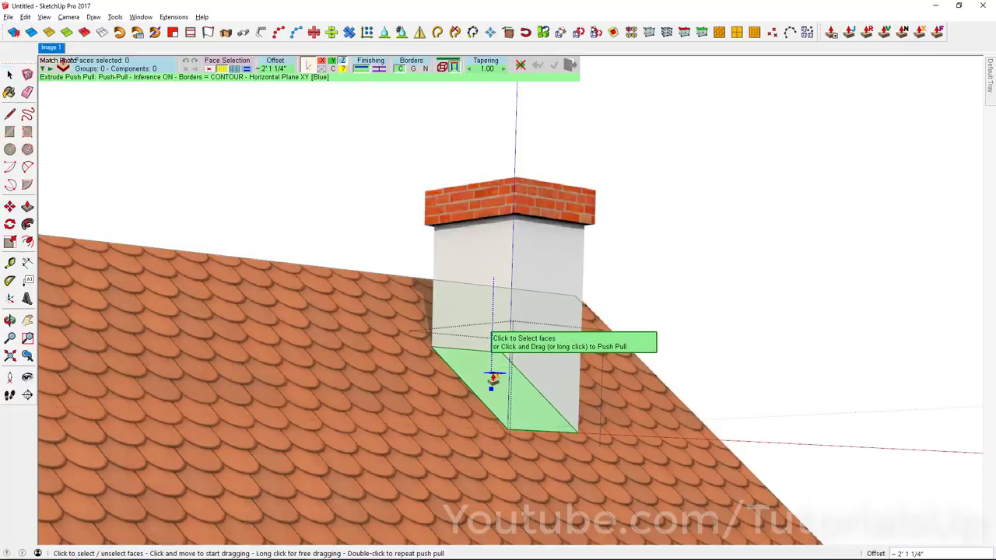
{"action": "left_click_drag", "start_coordinate": [490, 373], "coordinate": [492, 231]}
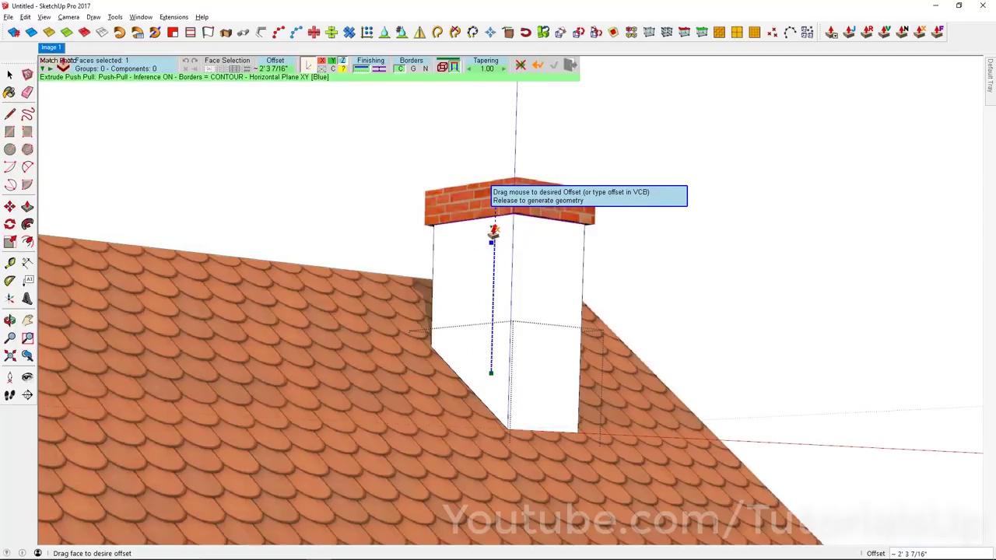
{"action": "left_click_drag", "start_coordinate": [492, 231], "coordinate": [493, 231]}
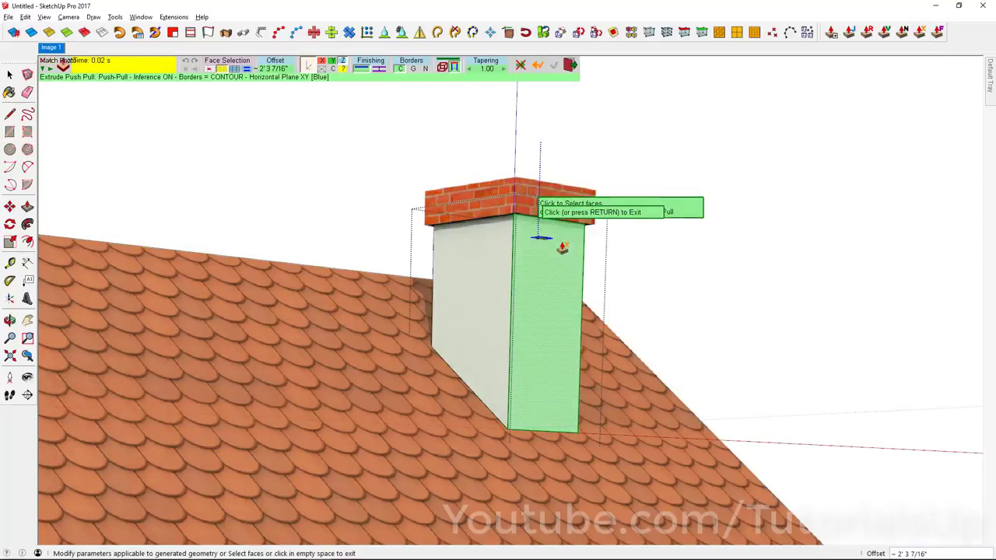
{"action": "scroll", "coordinate": [533, 142], "scroll_direction": "down", "scroll_amount": 2}
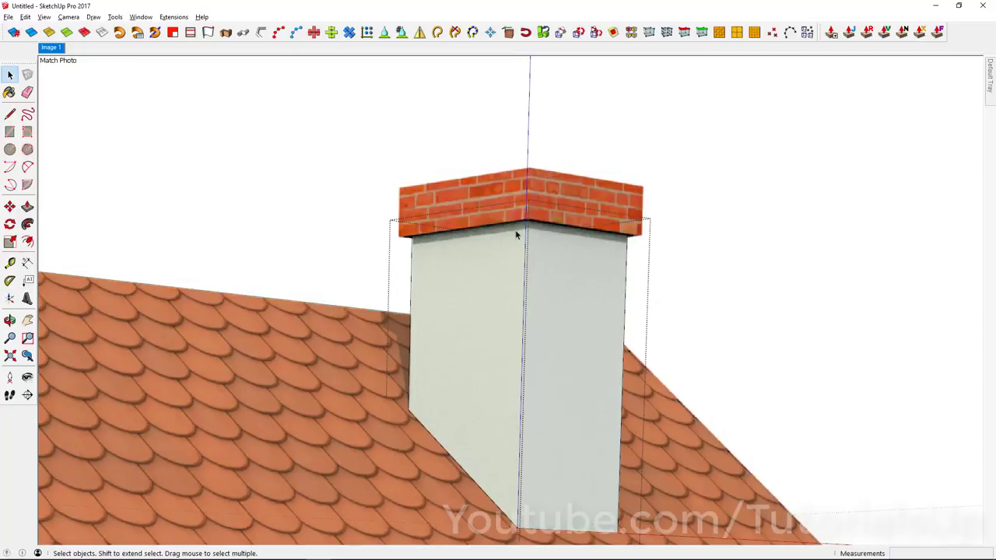
{"action": "scroll", "coordinate": [513, 234], "scroll_direction": "down", "scroll_amount": 3}
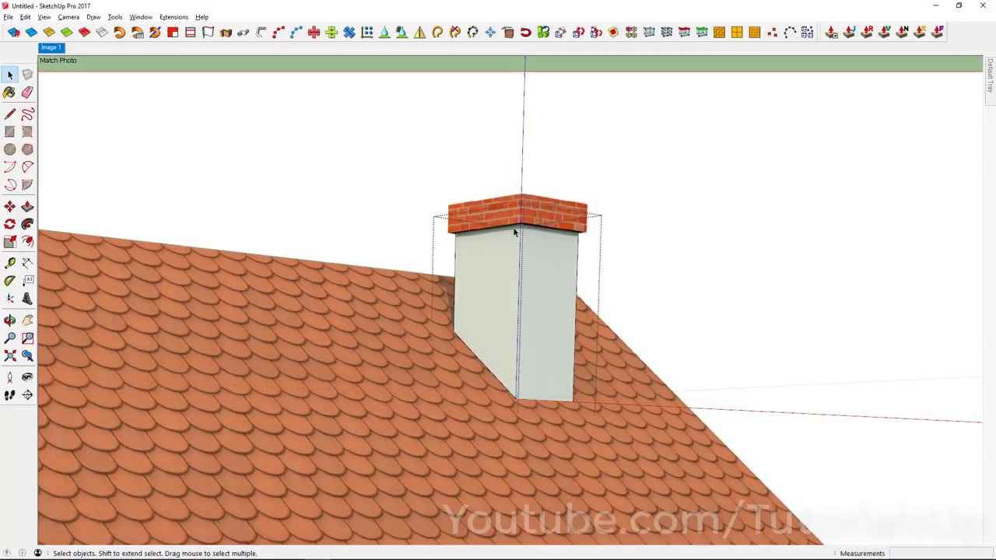
{"action": "left_click_drag", "start_coordinate": [417, 159], "coordinate": [612, 249]}
{"action": "scroll", "coordinate": [534, 244], "scroll_direction": "up", "scroll_amount": 3}
Step: Move the chimney box's top edges up along the blue axis to the brick cap's top
{"action": "key", "text": "m"}
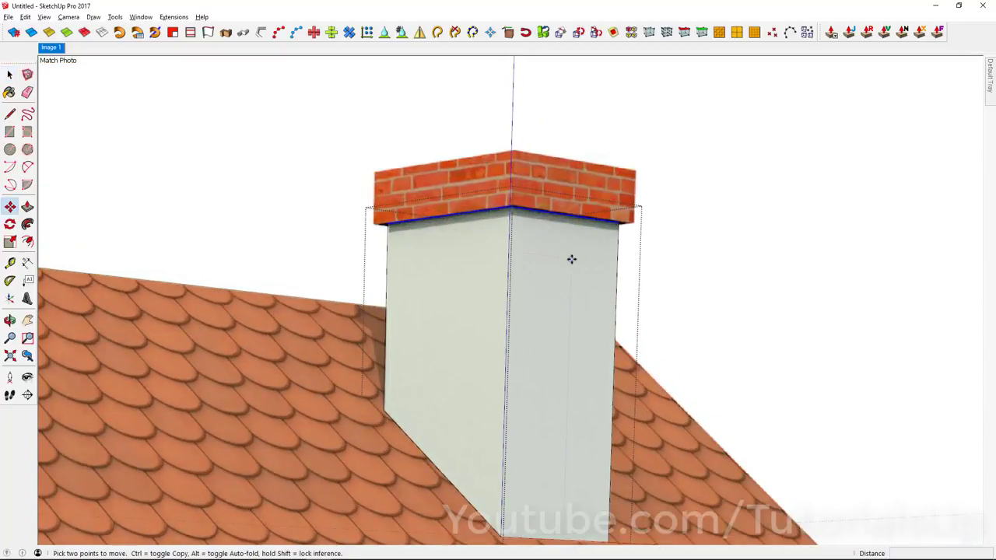
{"action": "left_click", "coordinate": [570, 258]}
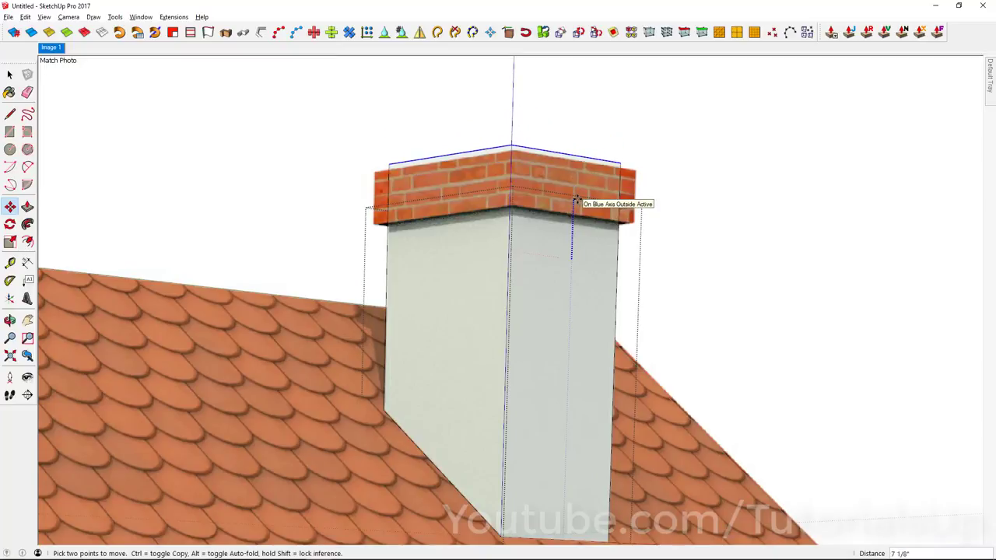
{"action": "key", "text": "Escape"}
{"action": "key", "text": "space"}
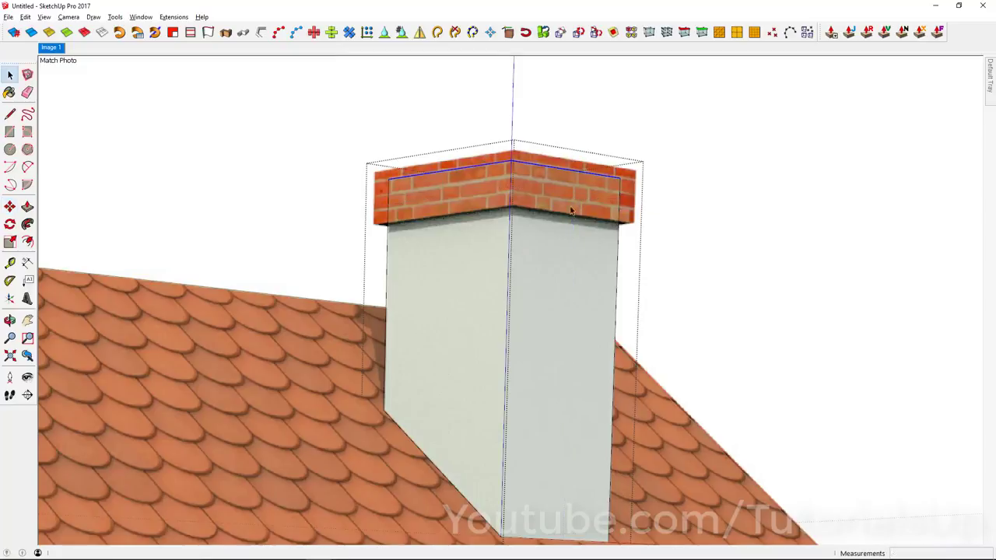
{"action": "key", "text": "m"}
{"action": "middle_click_drag", "start_coordinate": [513, 179], "coordinate": [538, 331]}
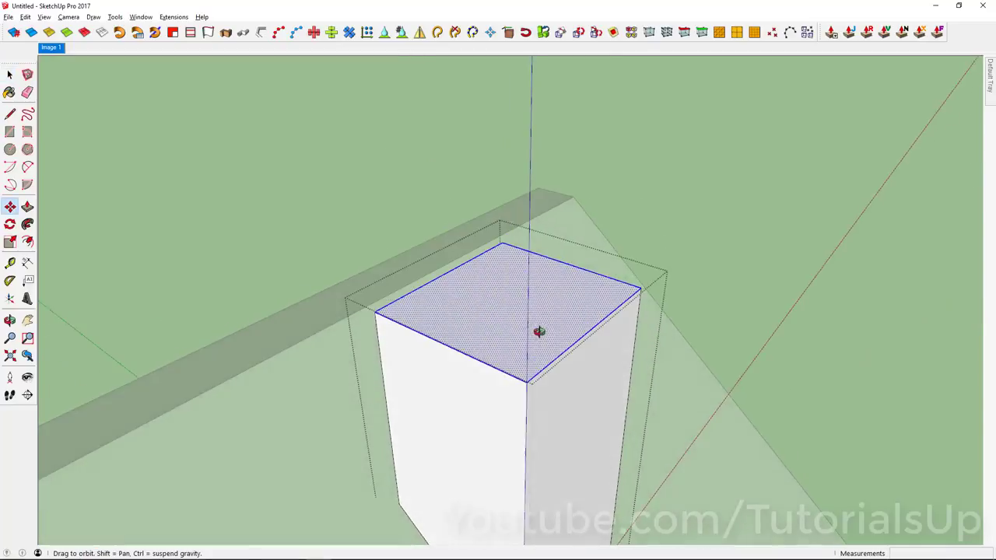
{"action": "key", "text": "space"}
{"action": "left_click", "coordinate": [535, 309], "text": "shift"}
Step: In the Image 1 view, copy the top edge loop 5 3/8" downward to outline the cap band
{"action": "left_click", "coordinate": [50, 47]}
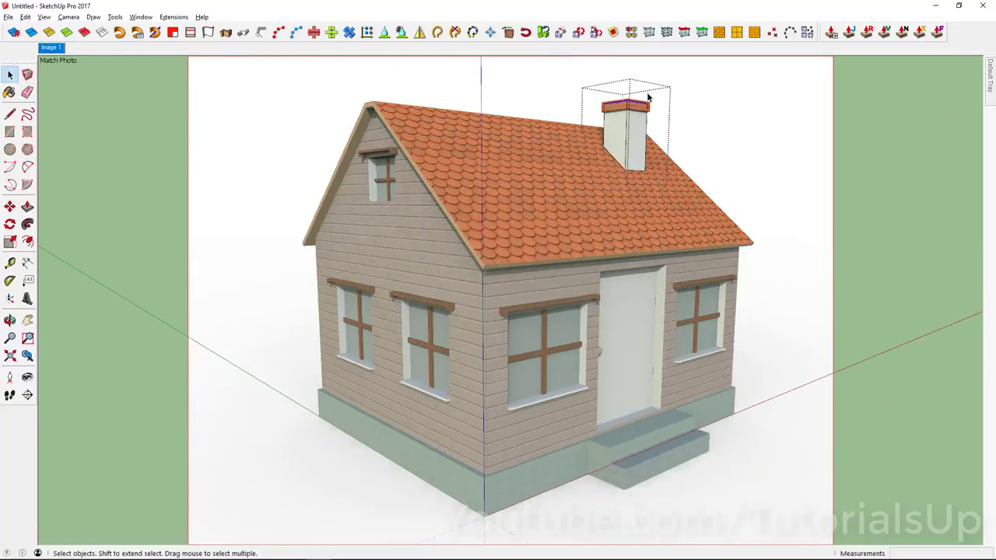
{"action": "scroll", "coordinate": [645, 96], "scroll_direction": "up", "scroll_amount": 5}
{"action": "scroll", "coordinate": [622, 97], "scroll_direction": "up", "scroll_amount": 4}
{"action": "scroll", "coordinate": [619, 95], "scroll_direction": "up", "scroll_amount": 3}
{"action": "key", "text": "m"}
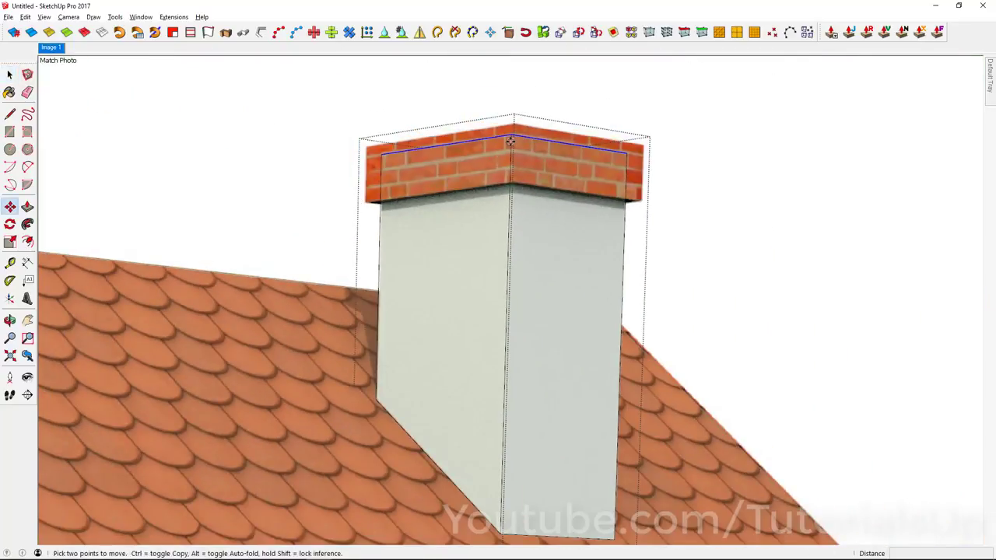
{"action": "key", "text": "ctrl"}
{"action": "left_click", "coordinate": [510, 136]}
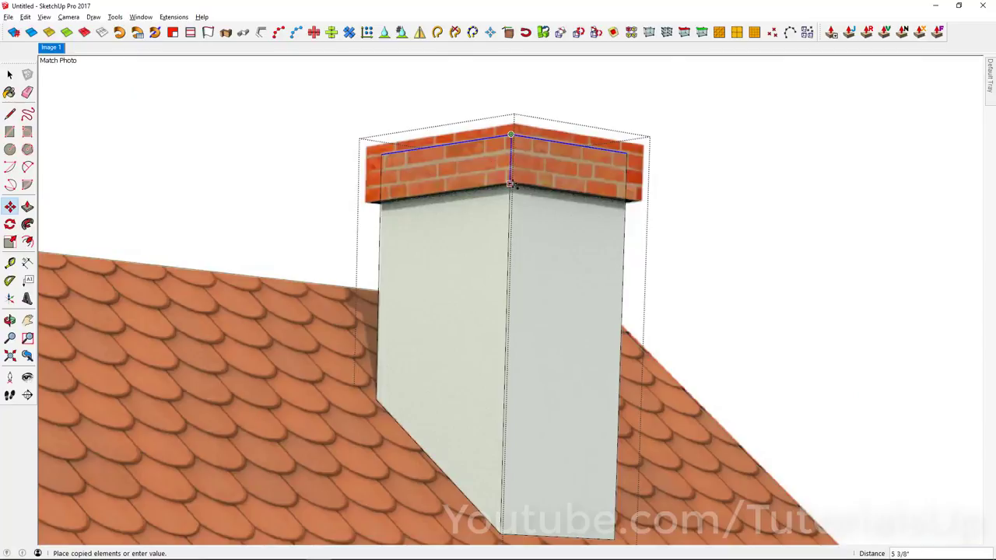
{"action": "key", "text": "space"}
{"action": "middle_click_drag", "start_coordinate": [549, 168], "coordinate": [496, 205]}
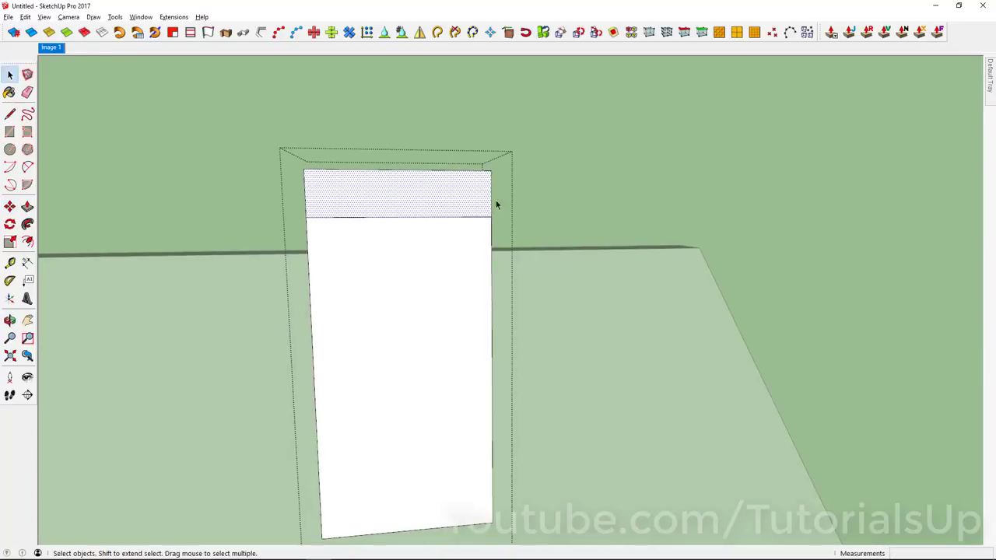
Step: Thicken the cap band faces outward with Joint Push Pull into an overhang
{"action": "left_click", "coordinate": [55, 48]}
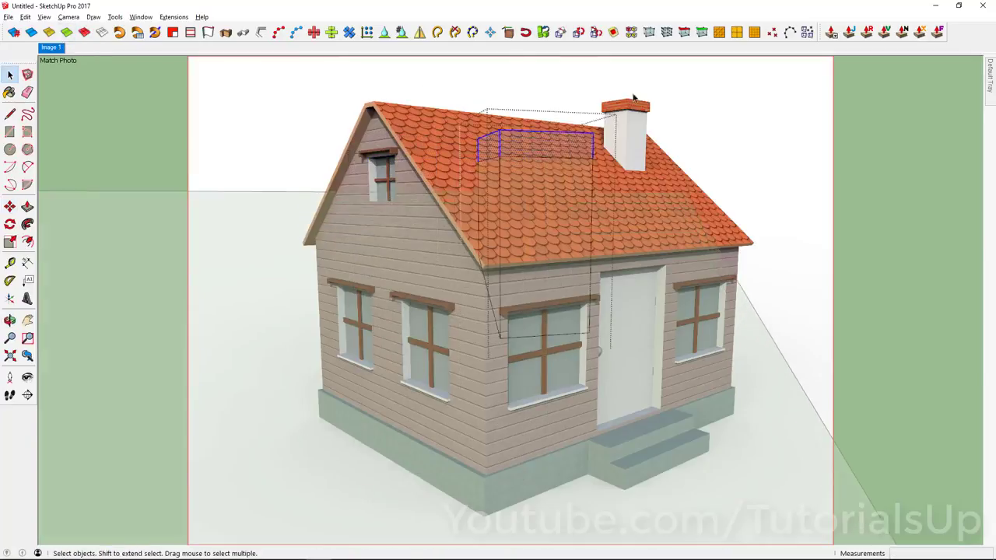
{"action": "scroll", "coordinate": [648, 91], "scroll_direction": "up", "scroll_amount": 1}
{"action": "scroll", "coordinate": [629, 104], "scroll_direction": "up", "scroll_amount": 5}
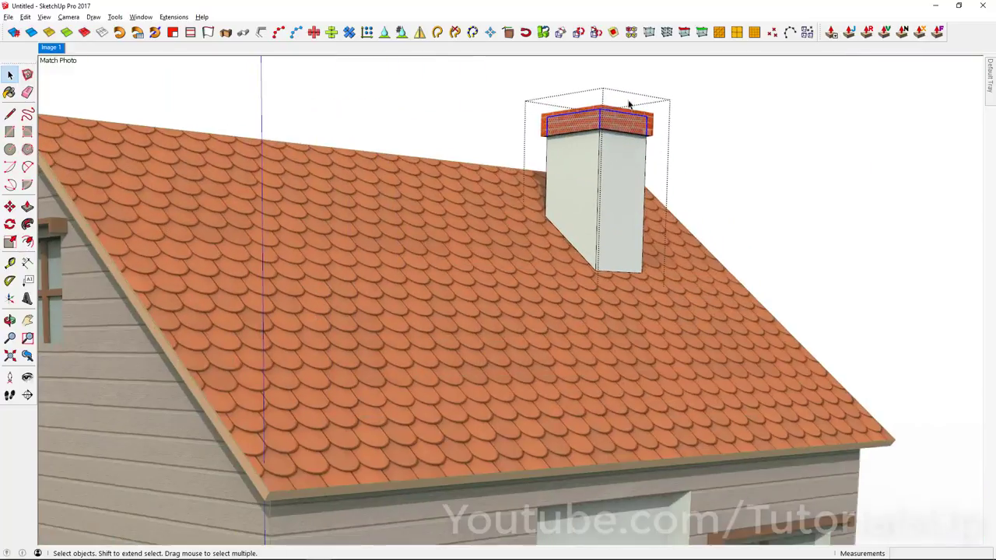
{"action": "scroll", "coordinate": [622, 106], "scroll_direction": "up", "scroll_amount": 3}
{"action": "scroll", "coordinate": [616, 107], "scroll_direction": "up", "scroll_amount": 2}
{"action": "left_click", "coordinate": [848, 32]}
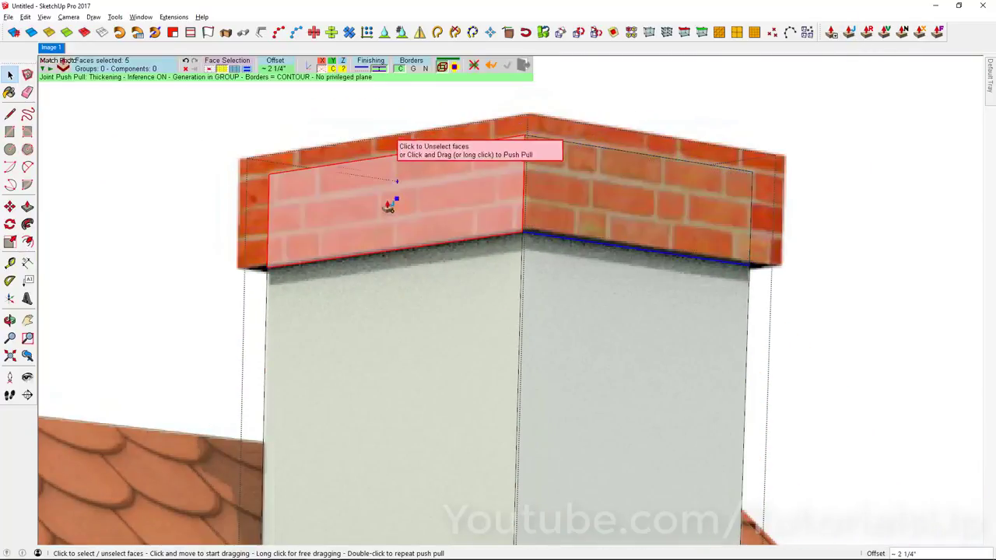
{"action": "left_click_drag", "start_coordinate": [350, 214], "coordinate": [340, 210]}
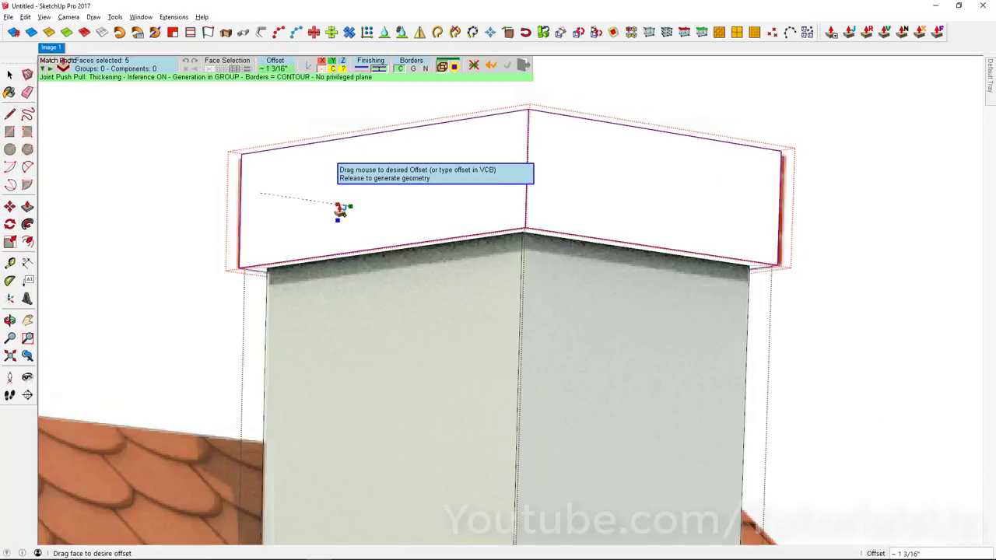
{"action": "left_click_drag", "start_coordinate": [339, 210], "coordinate": [337, 210]}
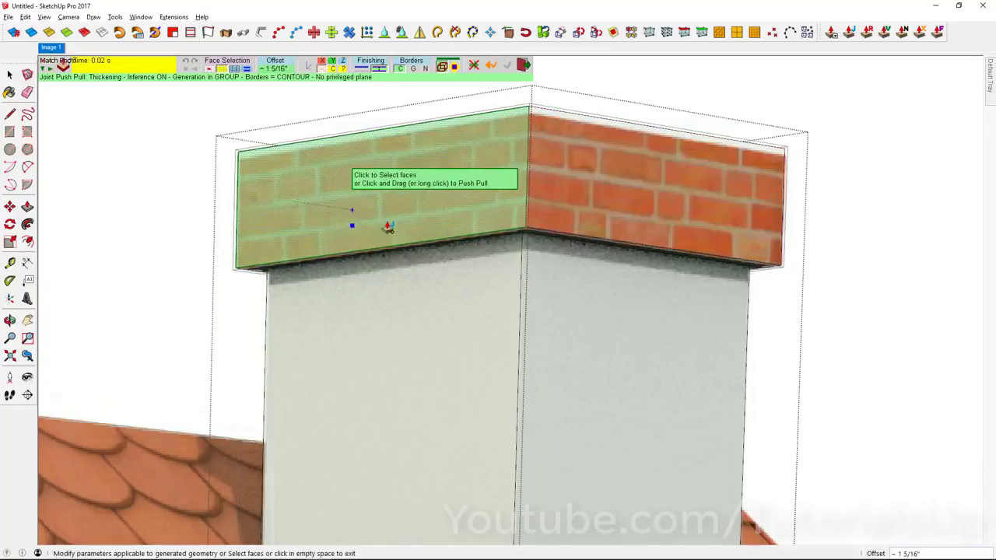
{"action": "scroll", "coordinate": [365, 216], "scroll_direction": "down", "scroll_amount": 3}
{"action": "key", "text": "space"}
{"action": "middle_click_drag", "start_coordinate": [489, 190], "coordinate": [485, 272]}
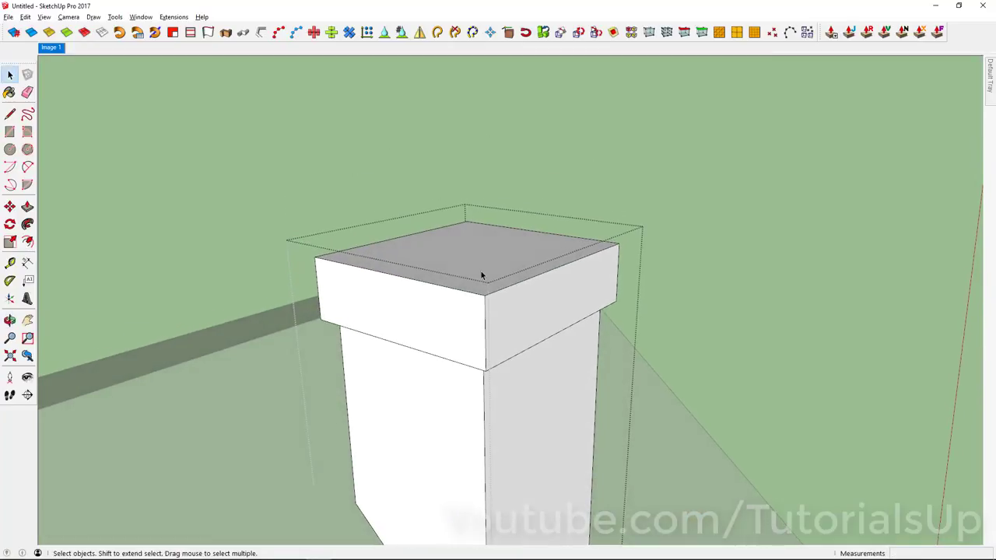
Step: Push/pull the cap's top face to the height of the brick cap in the photo
{"action": "key", "text": "p"}
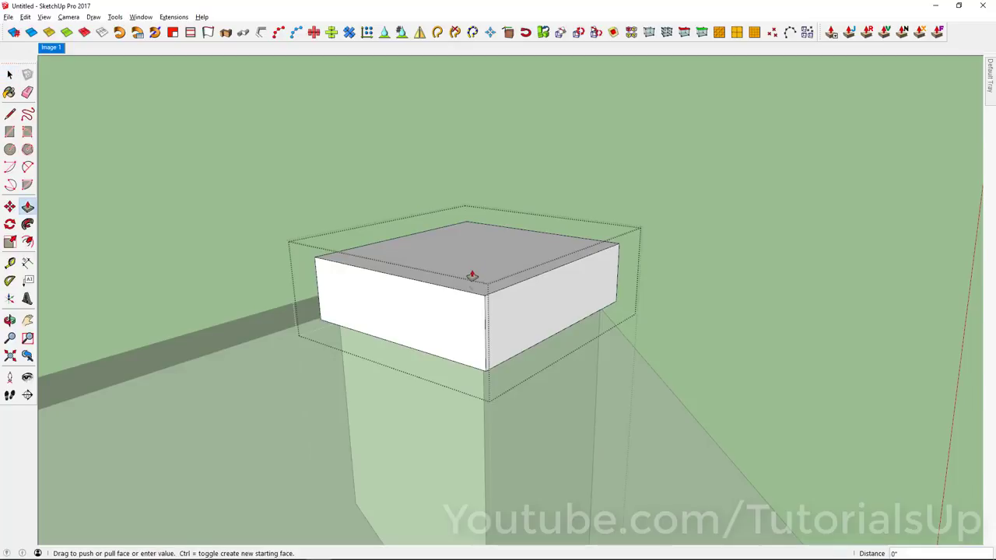
{"action": "left_click_drag", "start_coordinate": [472, 277], "coordinate": [473, 285]}
{"action": "key", "text": "space"}
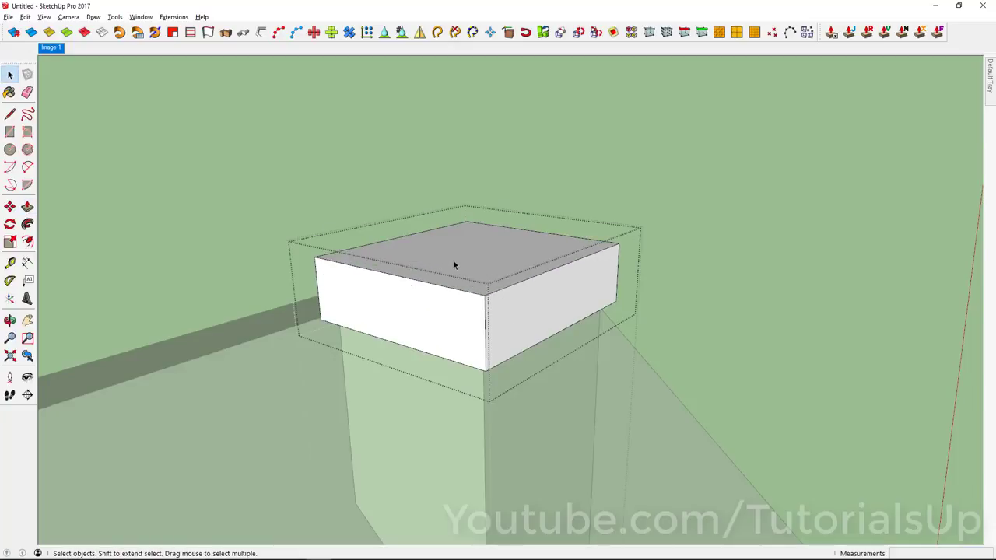
{"action": "key", "text": "p"}
{"action": "left_click_drag", "start_coordinate": [441, 267], "coordinate": [297, 129]}
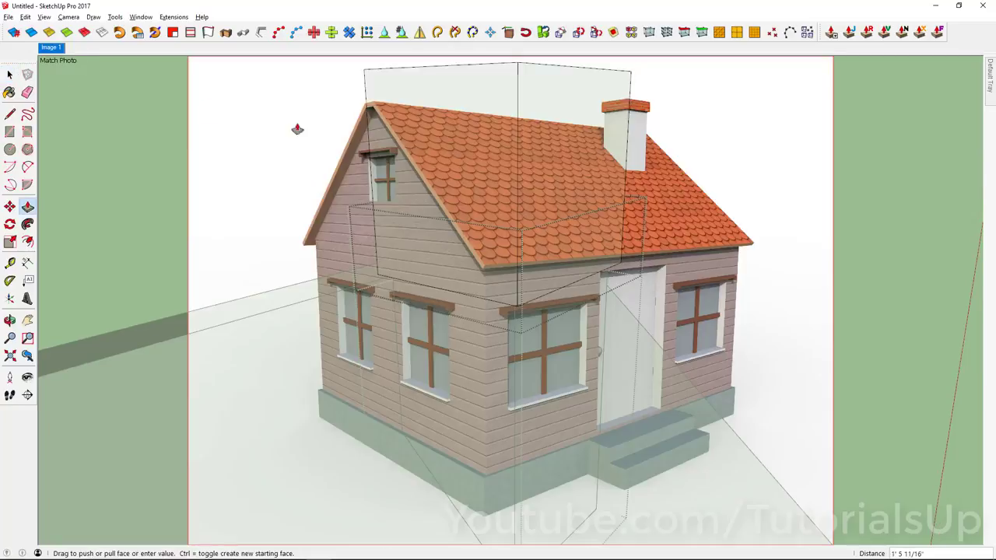
{"action": "key", "text": "Escape"}
{"action": "left_click_drag", "start_coordinate": [638, 105], "coordinate": [650, 92]}
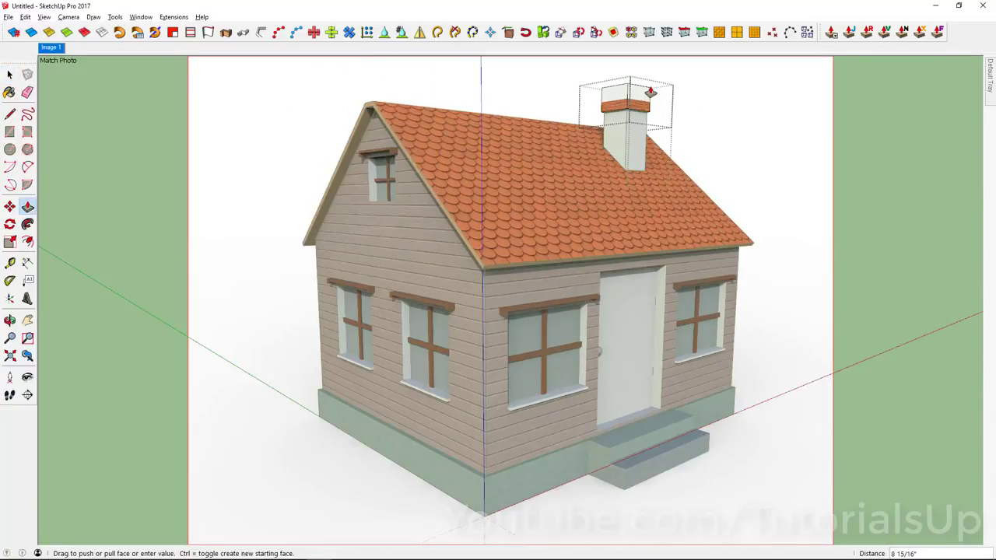
{"action": "scroll", "coordinate": [650, 92], "scroll_direction": "up", "scroll_amount": 2}
{"action": "scroll", "coordinate": [669, 108], "scroll_direction": "up", "scroll_amount": 2}
{"action": "scroll", "coordinate": [729, 159], "scroll_direction": "up", "scroll_amount": 2}
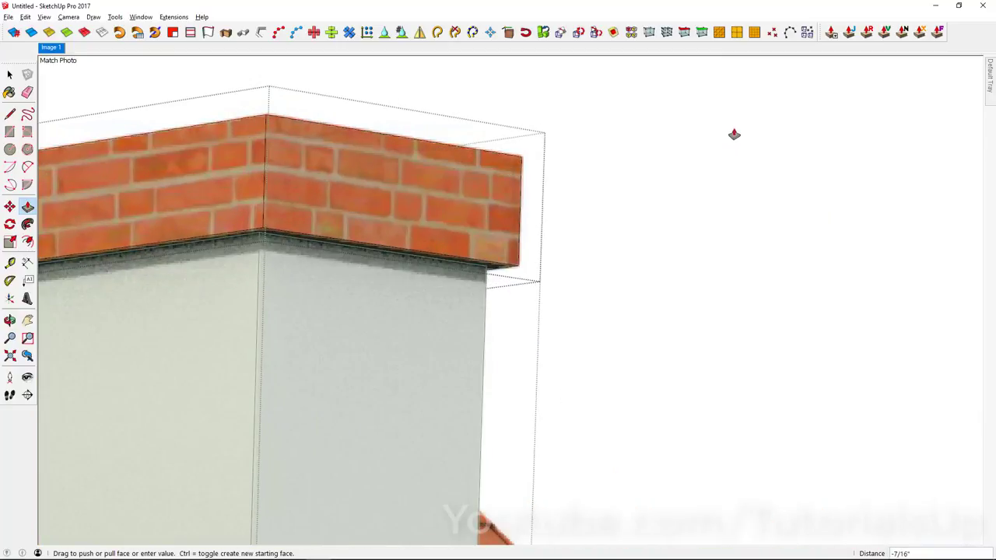
{"action": "left_click", "coordinate": [734, 134]}
{"action": "scroll", "coordinate": [684, 147], "scroll_direction": "down", "scroll_amount": 3}
{"action": "mouse_move", "coordinate": [684, 147]}
{"action": "middle_mouse_down"}
{"action": "mouse_move", "coordinate": [565, 285]}
{"action": "mouse_move", "coordinate": [511, 244]}
{"action": "middle_mouse_up"}
Step: Orbit, pan and zoom around the untextured house, leaving the Image 1 photo view
{"action": "key", "text": "space"}
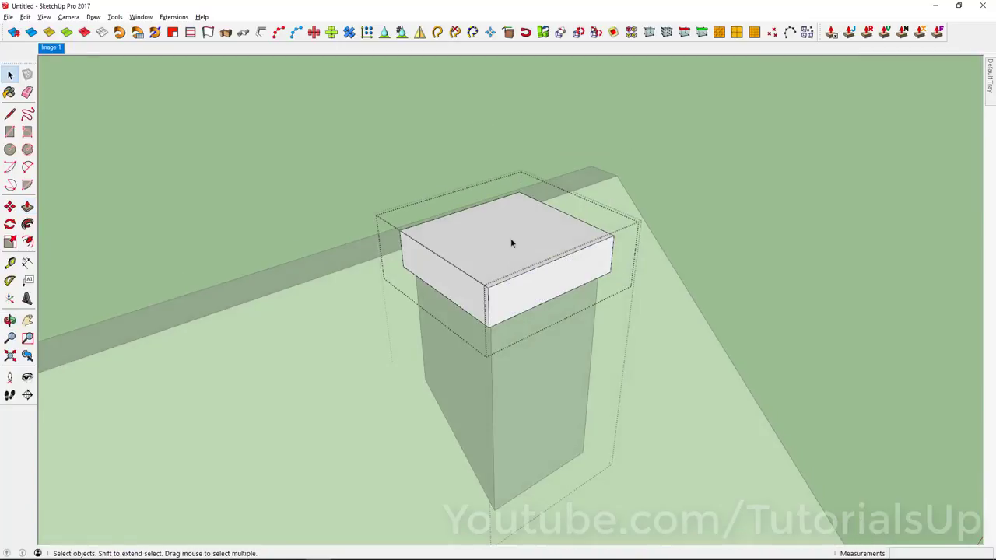
{"action": "scroll", "coordinate": [511, 243], "scroll_direction": "down", "scroll_amount": 3}
{"action": "scroll", "coordinate": [550, 234], "scroll_direction": "up", "scroll_amount": 2}
{"action": "mouse_move", "coordinate": [558, 287]}
{"action": "middle_mouse_down"}
{"action": "mouse_move", "coordinate": [194, 138]}
{"action": "mouse_move", "coordinate": [402, 187]}
{"action": "middle_mouse_up"}
{"action": "scroll", "coordinate": [567, 182], "scroll_direction": "down", "scroll_amount": 5}
{"action": "mouse_move", "coordinate": [567, 182]}
{"action": "middle_mouse_down"}
{"action": "mouse_move", "coordinate": [831, 238]}
{"action": "mouse_move", "coordinate": [706, 269]}
{"action": "mouse_move", "coordinate": [685, 293]}
{"action": "middle_mouse_up"}
{"action": "left_click", "coordinate": [57, 49]}
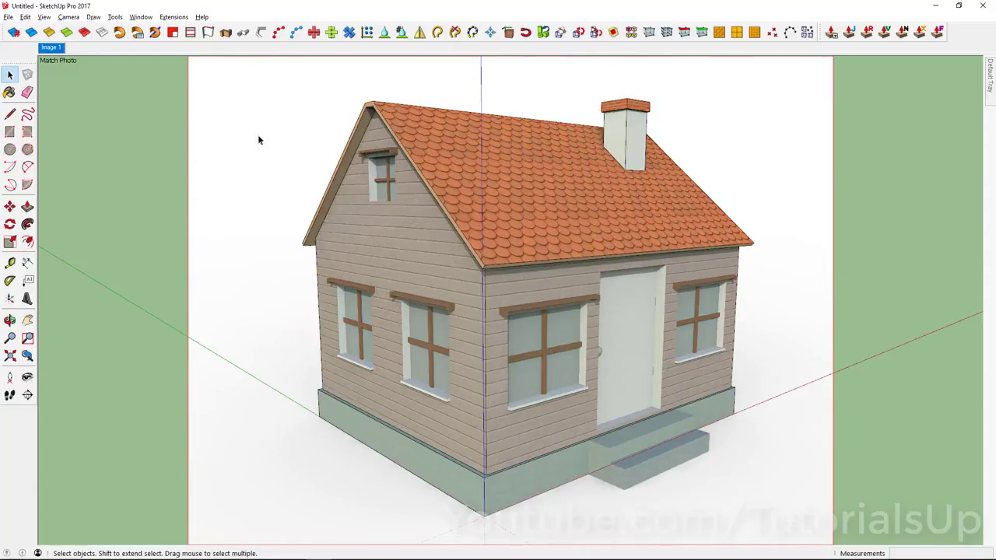
{"action": "scroll", "coordinate": [509, 230], "scroll_direction": "down", "scroll_amount": 2}
{"action": "mouse_move", "coordinate": [601, 244]}
{"action": "middle_mouse_down"}
{"action": "mouse_move", "coordinate": [525, 310]}
{"action": "mouse_move", "coordinate": [483, 311]}
{"action": "mouse_move", "coordinate": [505, 306]}
{"action": "mouse_move", "coordinate": [497, 313]}
{"action": "middle_mouse_up"}
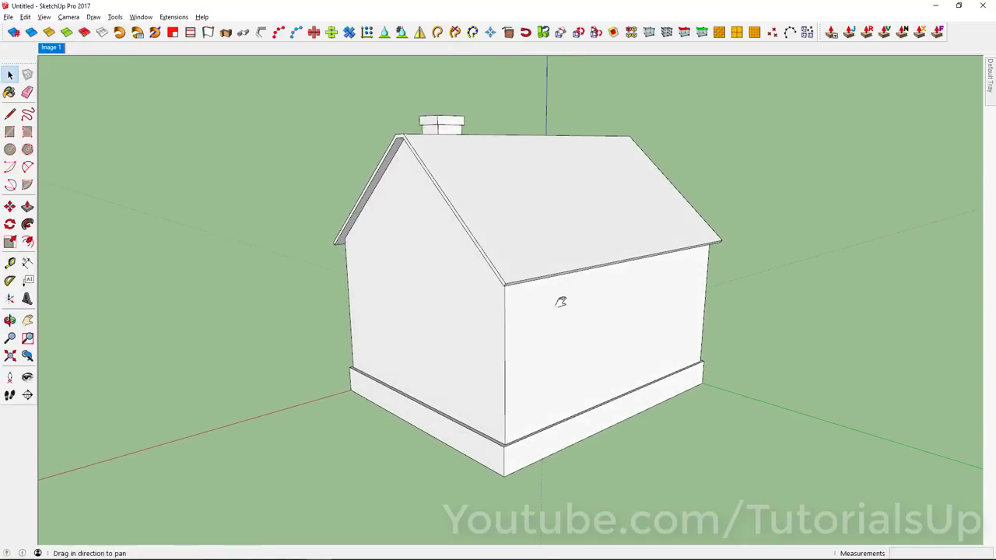
{"action": "middle_click_drag", "start_coordinate": [560, 295], "coordinate": [561, 290], "text": "shift"}
{"action": "scroll", "coordinate": [548, 289], "scroll_direction": "up", "scroll_amount": 1}
{"action": "scroll", "coordinate": [546, 289], "scroll_direction": "up", "scroll_amount": 1}
{"action": "scroll", "coordinate": [546, 289], "scroll_direction": "down", "scroll_amount": 1}
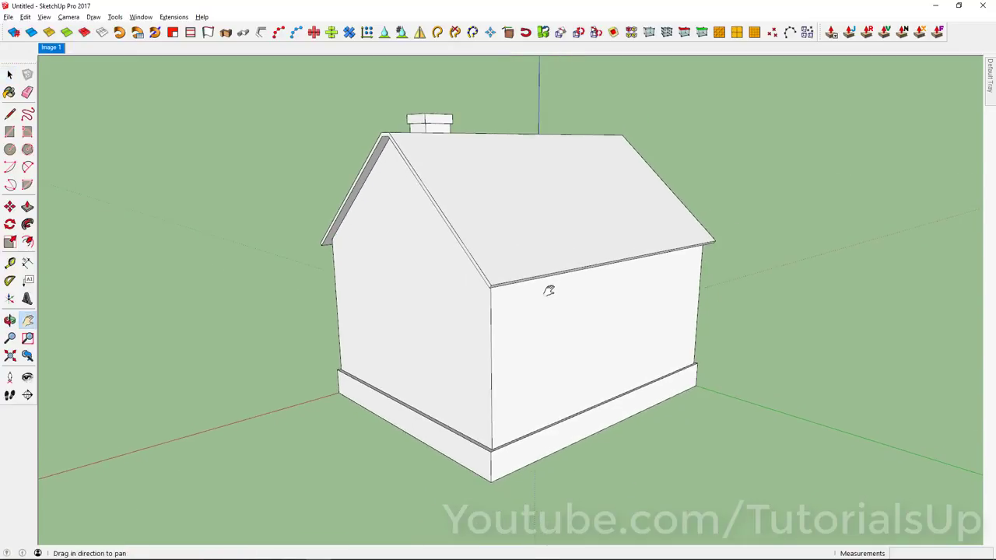
{"action": "scroll", "coordinate": [548, 291], "scroll_direction": "up", "scroll_amount": 1}
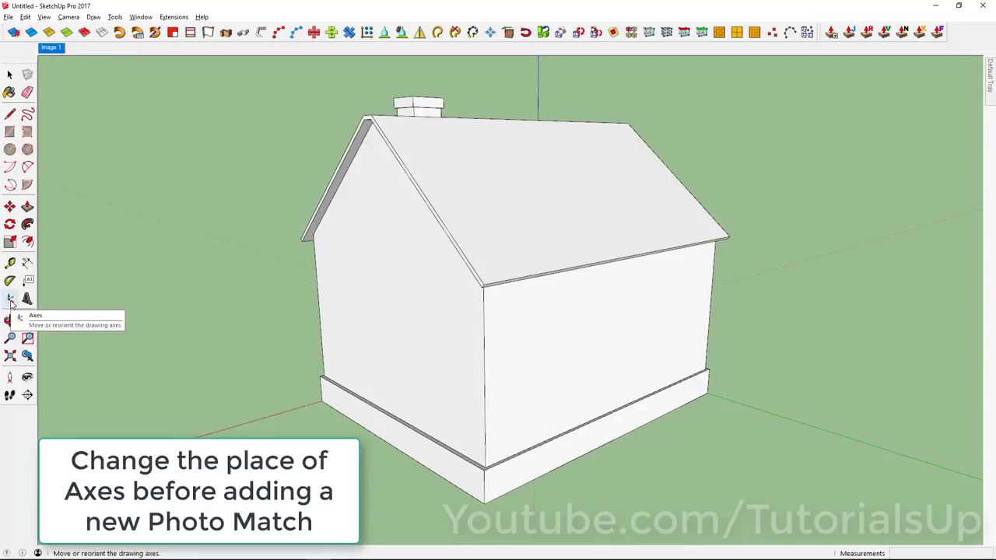
Step: Set the axes origin at the house's bottom front corner, red along the right base edge, green along the left
{"action": "left_click", "coordinate": [11, 301]}
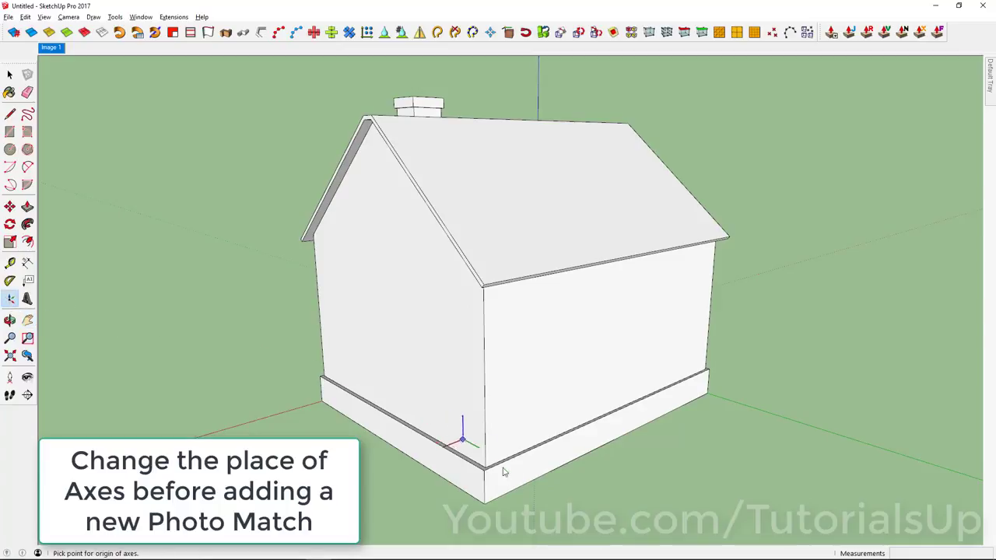
{"action": "middle_click_drag", "start_coordinate": [503, 472], "coordinate": [537, 498]}
{"action": "left_click", "coordinate": [543, 509]}
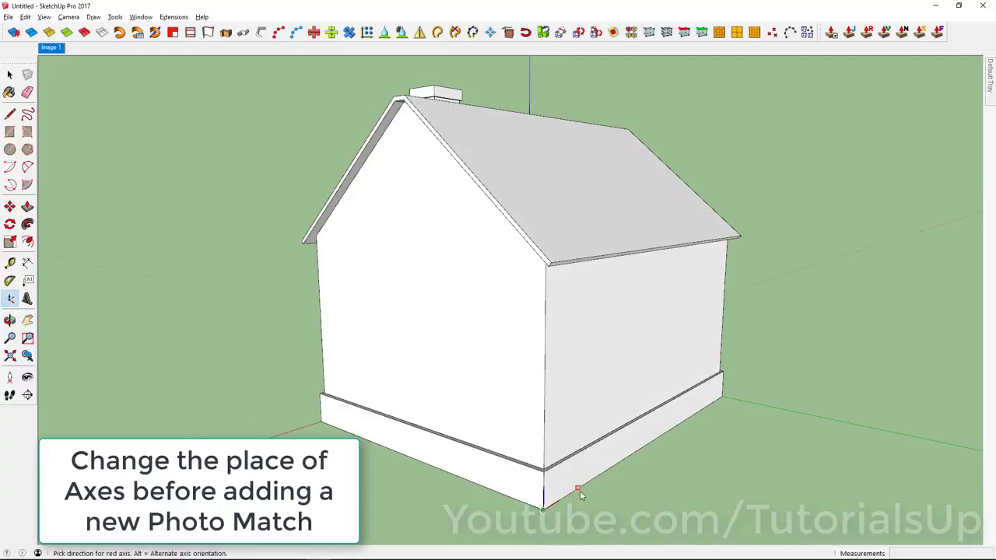
{"action": "left_click", "coordinate": [578, 490]}
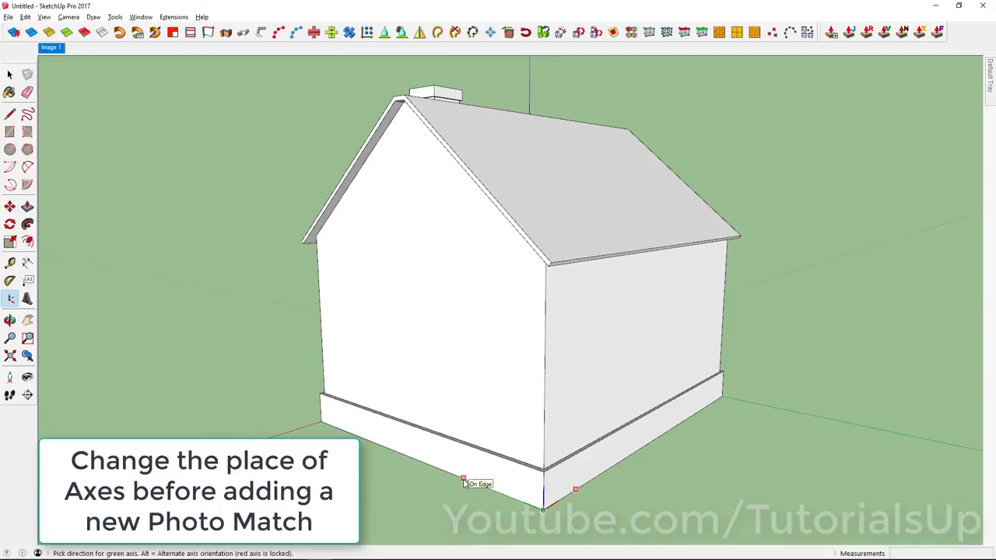
{"action": "left_click", "coordinate": [464, 479]}
{"action": "mouse_move", "coordinate": [477, 439]}
{"action": "middle_mouse_down"}
{"action": "mouse_move", "coordinate": [474, 360]}
{"action": "mouse_move", "coordinate": [351, 407]}
{"action": "mouse_move", "coordinate": [289, 451]}
{"action": "middle_mouse_up"}
{"action": "scroll", "coordinate": [350, 466], "scroll_direction": "up", "scroll_amount": 5}
{"action": "mouse_move", "coordinate": [396, 484]}
{"action": "middle_mouse_down"}
{"action": "mouse_move", "coordinate": [480, 349]}
{"action": "mouse_move", "coordinate": [420, 389]}
{"action": "middle_mouse_up"}
{"action": "scroll", "coordinate": [420, 389], "scroll_direction": "down", "scroll_amount": 5}
{"action": "mouse_move", "coordinate": [478, 304]}
{"action": "middle_mouse_down"}
{"action": "mouse_move", "coordinate": [568, 269]}
{"action": "mouse_move", "coordinate": [555, 282]}
{"action": "middle_mouse_up"}
{"action": "middle_click_drag", "start_coordinate": [455, 349], "coordinate": [415, 345]}
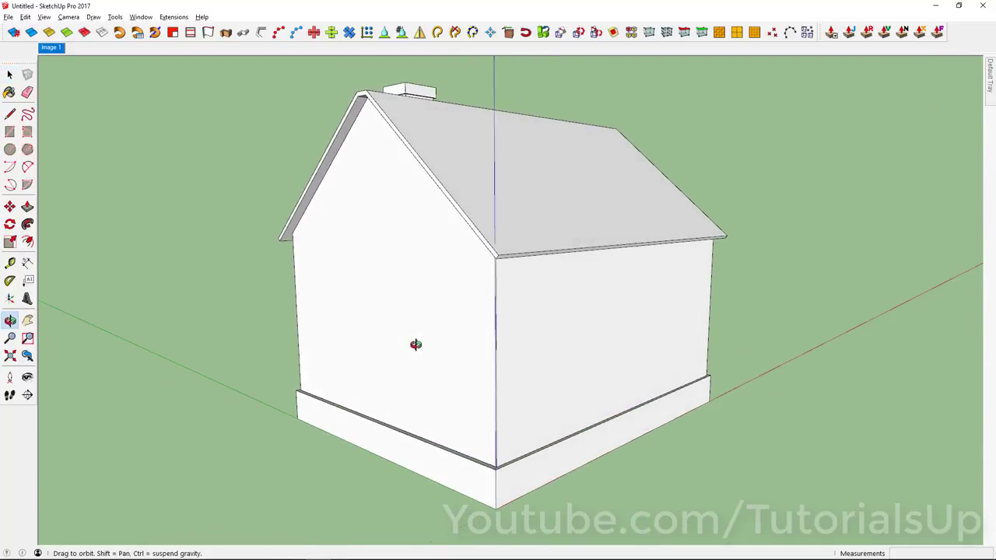
Step: Import Image 2 through File > Import as a New Matched Photo
{"action": "left_click", "coordinate": [8, 17]}
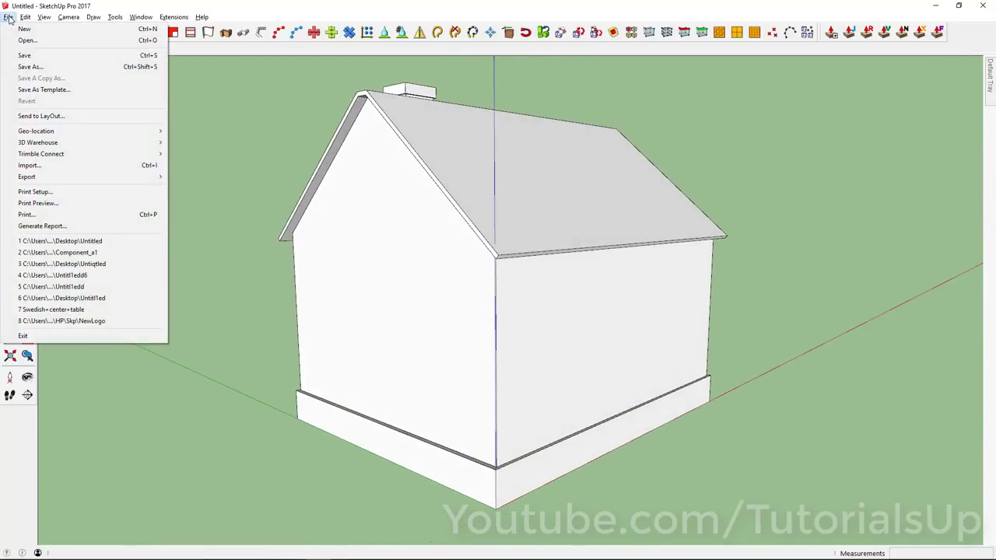
{"action": "key", "text": "Escape"}
{"action": "scroll", "coordinate": [425, 309], "scroll_direction": "down", "scroll_amount": 2}
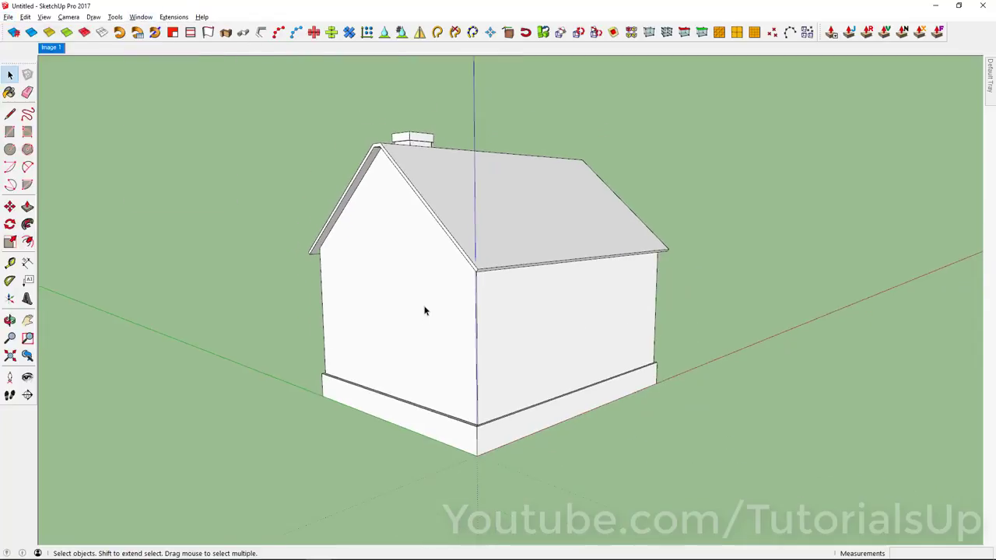
{"action": "scroll", "coordinate": [425, 309], "scroll_direction": "down", "scroll_amount": 2}
{"action": "scroll", "coordinate": [637, 361], "scroll_direction": "down", "scroll_amount": 2}
{"action": "left_click", "coordinate": [7, 17]}
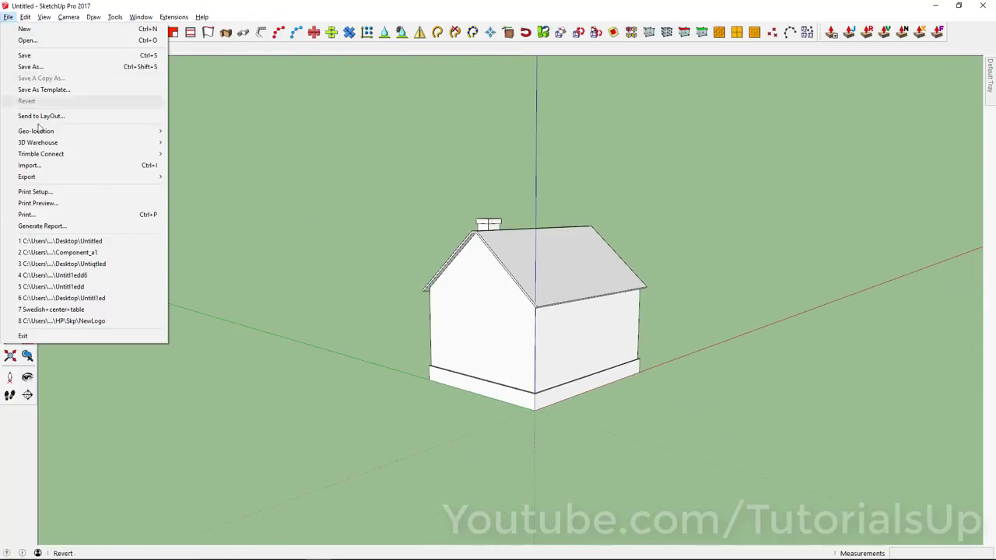
{"action": "left_click", "coordinate": [47, 169]}
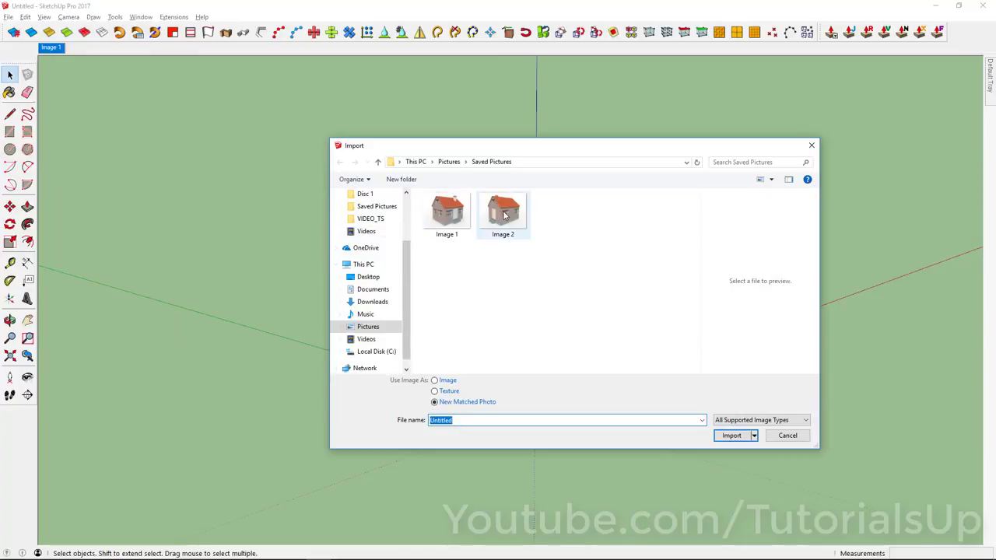
{"action": "left_click", "coordinate": [502, 213]}
{"action": "left_click", "coordinate": [739, 436]}
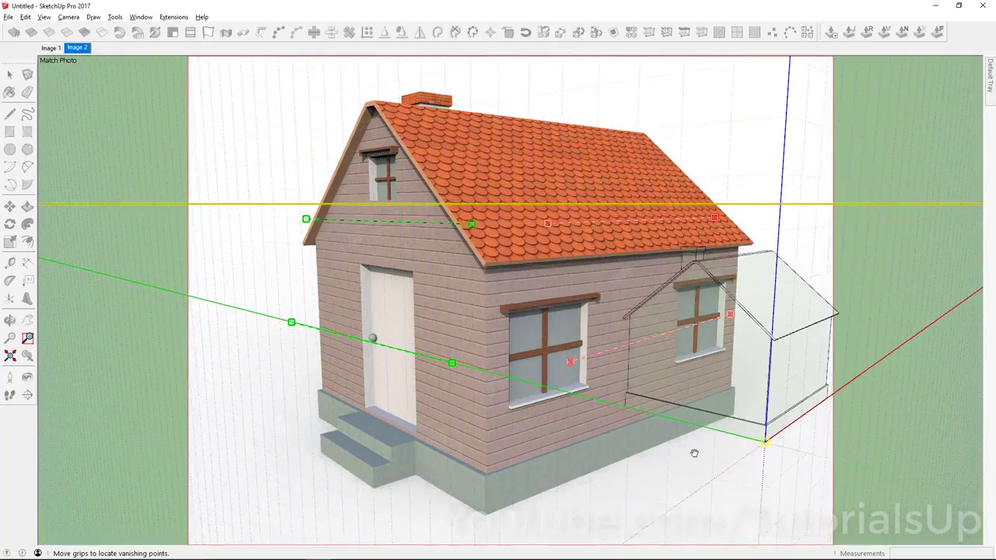
Step: Move the Image 2 photo-match origin to the house's base corner
{"action": "mouse_move", "coordinate": [535, 411]}
{"action": "left_mouse_down"}
{"action": "mouse_move", "coordinate": [452, 402]}
{"action": "mouse_move", "coordinate": [575, 440]}
{"action": "left_mouse_up"}
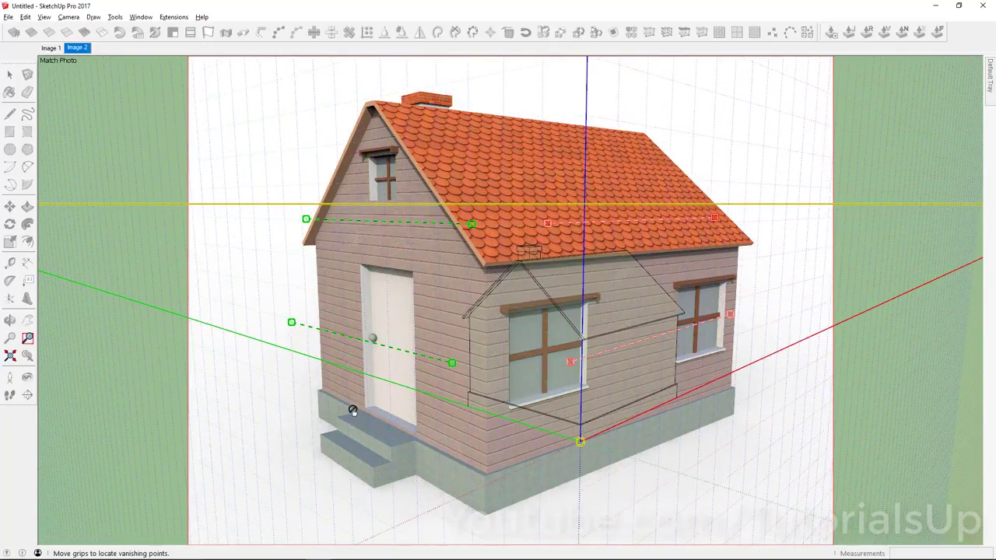
{"action": "scroll", "coordinate": [334, 425], "scroll_direction": "up", "scroll_amount": 3}
{"action": "scroll", "coordinate": [334, 277], "scroll_direction": "down", "scroll_amount": 1}
{"action": "scroll", "coordinate": [340, 173], "scroll_direction": "down", "scroll_amount": 2}
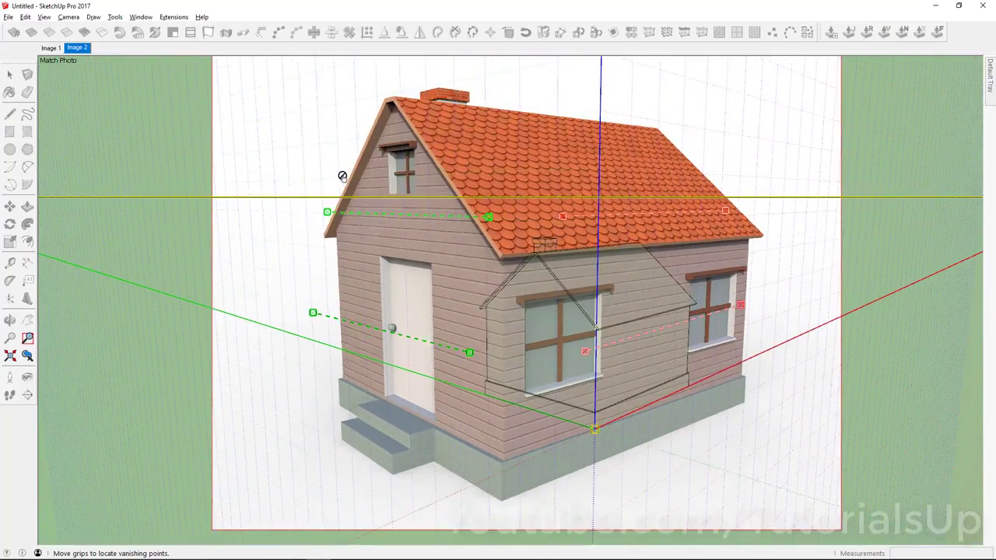
{"action": "scroll", "coordinate": [378, 222], "scroll_direction": "up", "scroll_amount": 5}
{"action": "scroll", "coordinate": [400, 292], "scroll_direction": "down", "scroll_amount": 1}
Step: Align the upper green vanishing line with the gable window head, snapping onto its corner
{"action": "left_click_drag", "start_coordinate": [400, 291], "coordinate": [484, 246]}
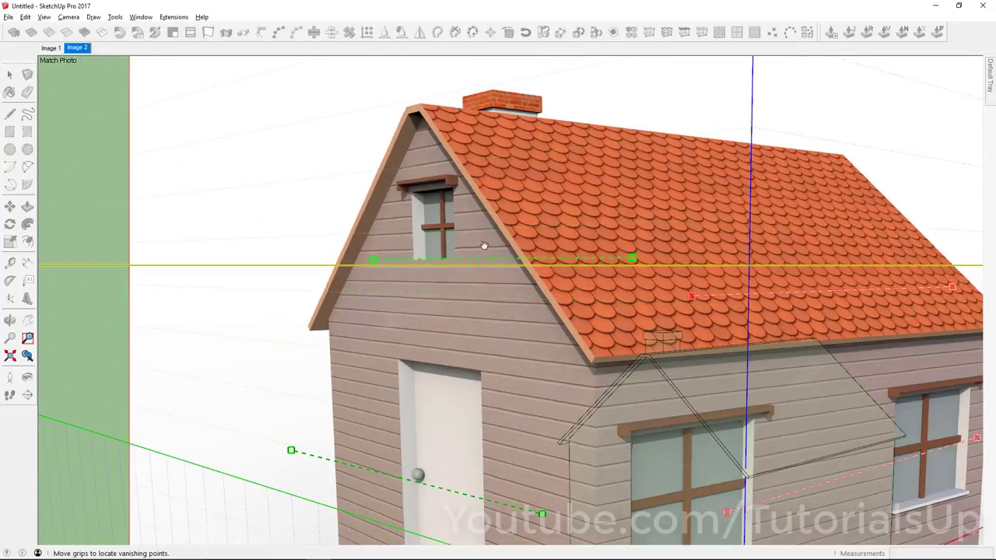
{"action": "mouse_move", "coordinate": [484, 193]}
{"action": "left_mouse_down"}
{"action": "mouse_move", "coordinate": [477, 171]}
{"action": "mouse_move", "coordinate": [460, 204]}
{"action": "left_mouse_up"}
{"action": "scroll", "coordinate": [349, 171], "scroll_direction": "up", "scroll_amount": 2}
{"action": "scroll", "coordinate": [462, 224], "scroll_direction": "up", "scroll_amount": 3}
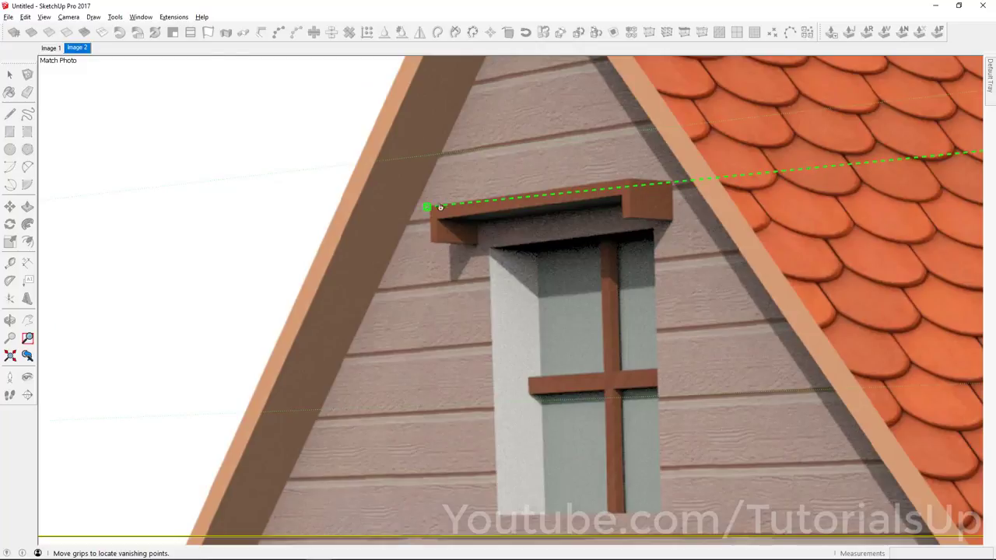
{"action": "scroll", "coordinate": [420, 225], "scroll_direction": "down", "scroll_amount": 5}
{"action": "scroll", "coordinate": [548, 204], "scroll_direction": "up", "scroll_amount": 3}
{"action": "left_click_drag", "start_coordinate": [804, 178], "coordinate": [394, 211]}
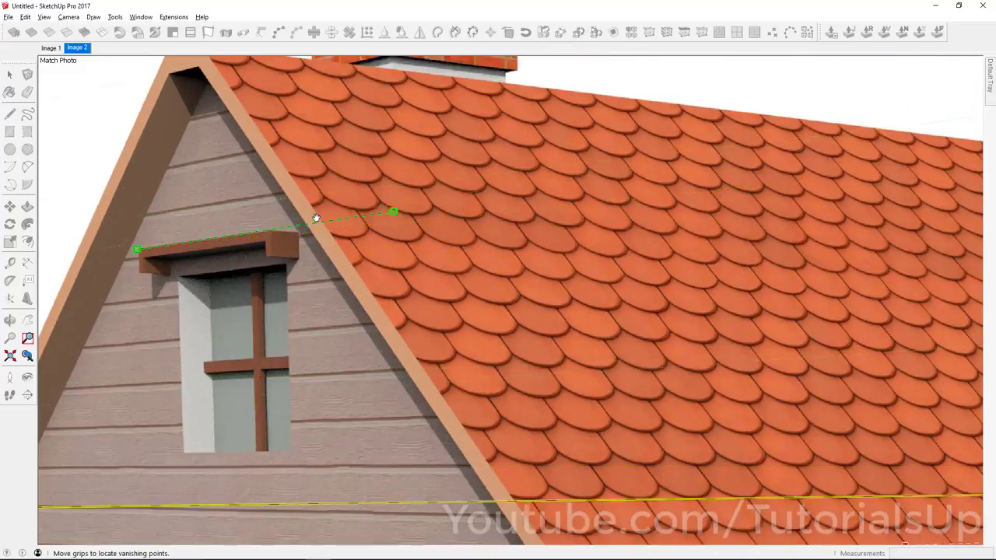
{"action": "left_click_drag", "start_coordinate": [316, 219], "coordinate": [275, 234]}
Step: Pin the lower green vanishing line's first end to the door's top-left corner
{"action": "scroll", "coordinate": [275, 233], "scroll_direction": "up", "scroll_amount": 2}
{"action": "scroll", "coordinate": [288, 226], "scroll_direction": "up", "scroll_amount": 2}
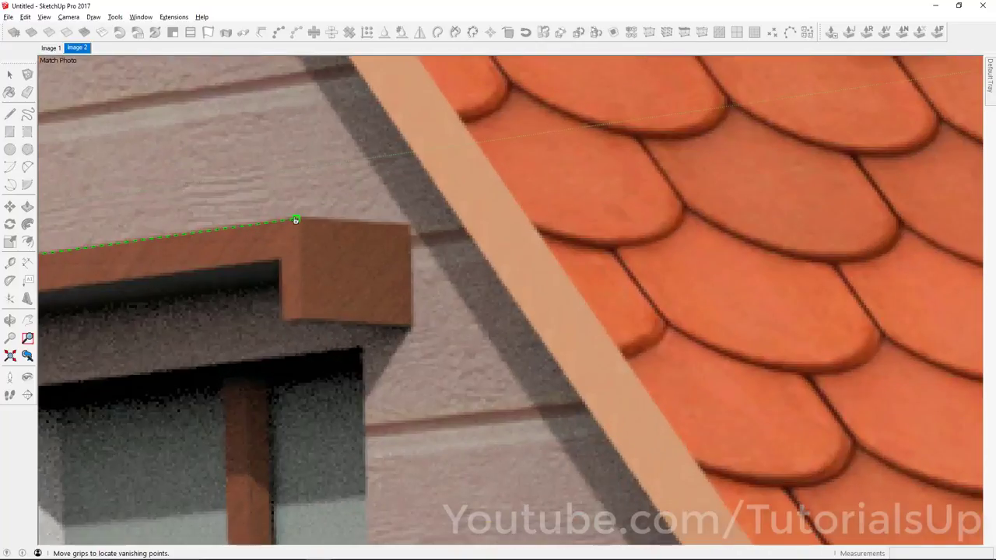
{"action": "scroll", "coordinate": [378, 253], "scroll_direction": "down", "scroll_amount": 2}
{"action": "scroll", "coordinate": [205, 228], "scroll_direction": "down", "scroll_amount": 2}
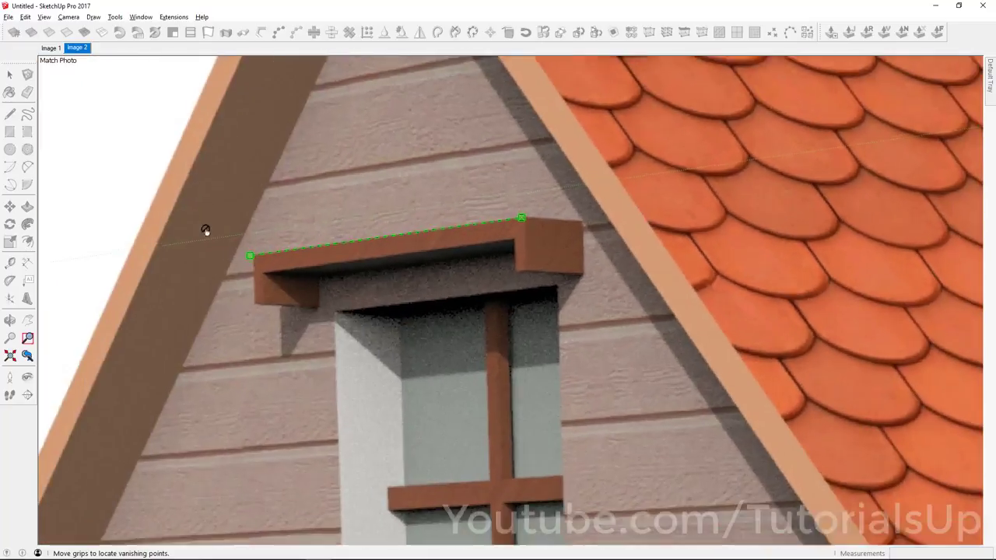
{"action": "scroll", "coordinate": [269, 257], "scroll_direction": "up", "scroll_amount": 5}
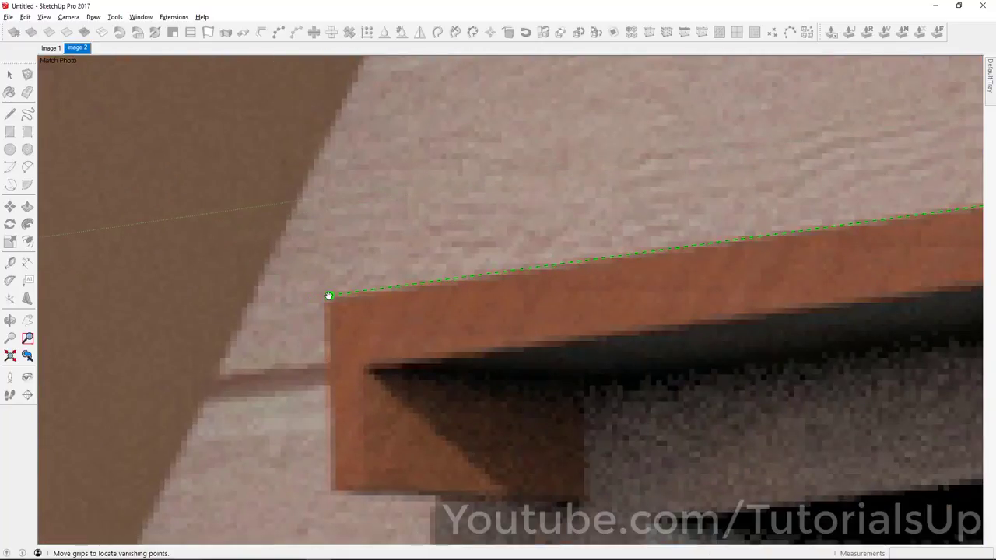
{"action": "scroll", "coordinate": [327, 247], "scroll_direction": "down", "scroll_amount": 3}
{"action": "scroll", "coordinate": [355, 137], "scroll_direction": "down", "scroll_amount": 2}
{"action": "scroll", "coordinate": [388, 125], "scroll_direction": "down", "scroll_amount": 2}
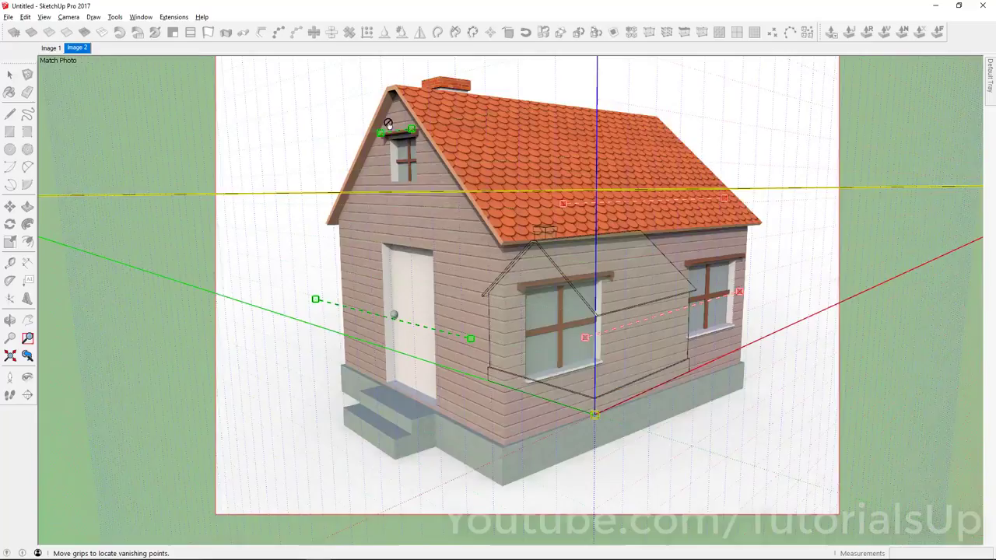
{"action": "scroll", "coordinate": [343, 291], "scroll_direction": "up", "scroll_amount": 2}
{"action": "scroll", "coordinate": [343, 292], "scroll_direction": "up", "scroll_amount": 1}
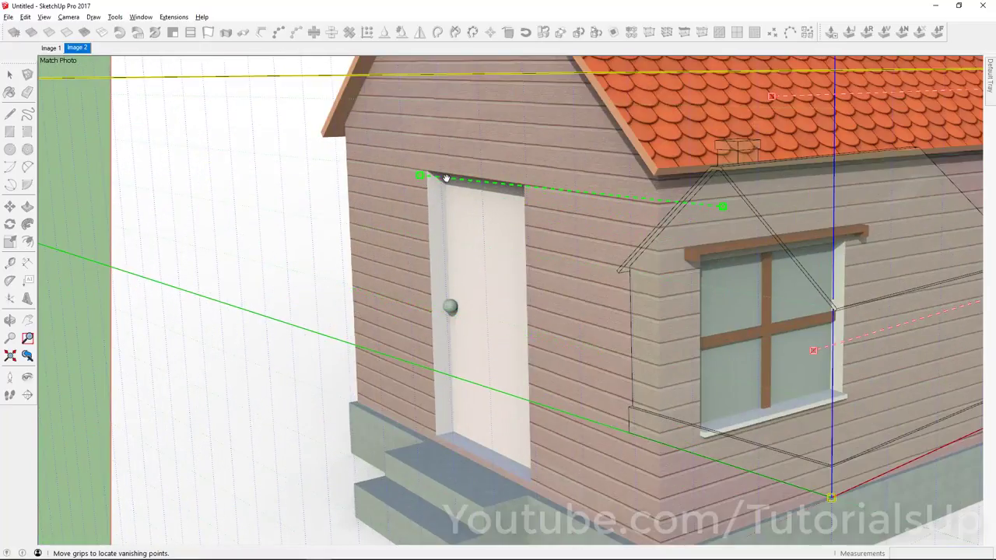
{"action": "scroll", "coordinate": [446, 178], "scroll_direction": "up", "scroll_amount": 2}
{"action": "scroll", "coordinate": [458, 183], "scroll_direction": "up", "scroll_amount": 2}
{"action": "left_click_drag", "start_coordinate": [462, 176], "coordinate": [483, 163]}
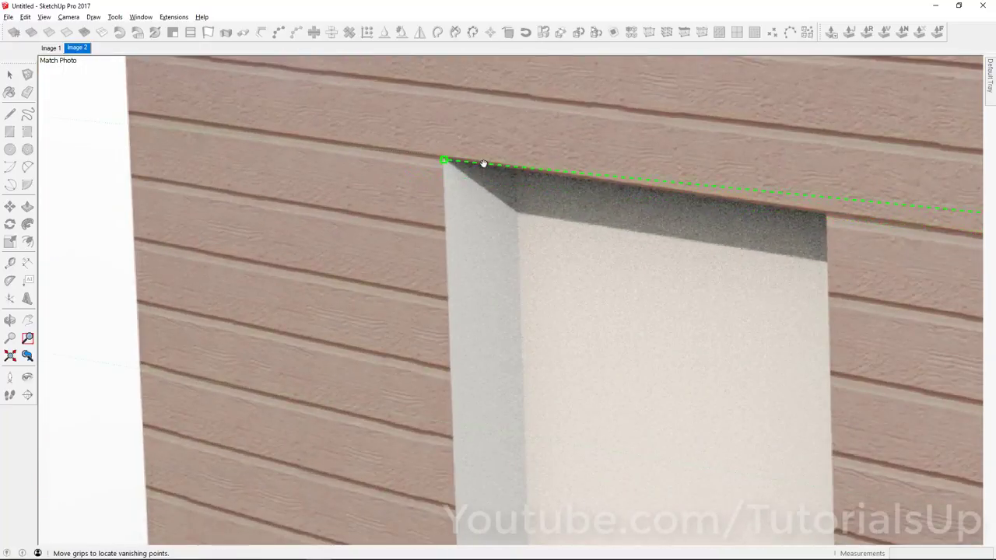
Step: Pin the lower green line's other end to the door's top-right corner
{"action": "scroll", "coordinate": [354, 222], "scroll_direction": "down", "scroll_amount": 2}
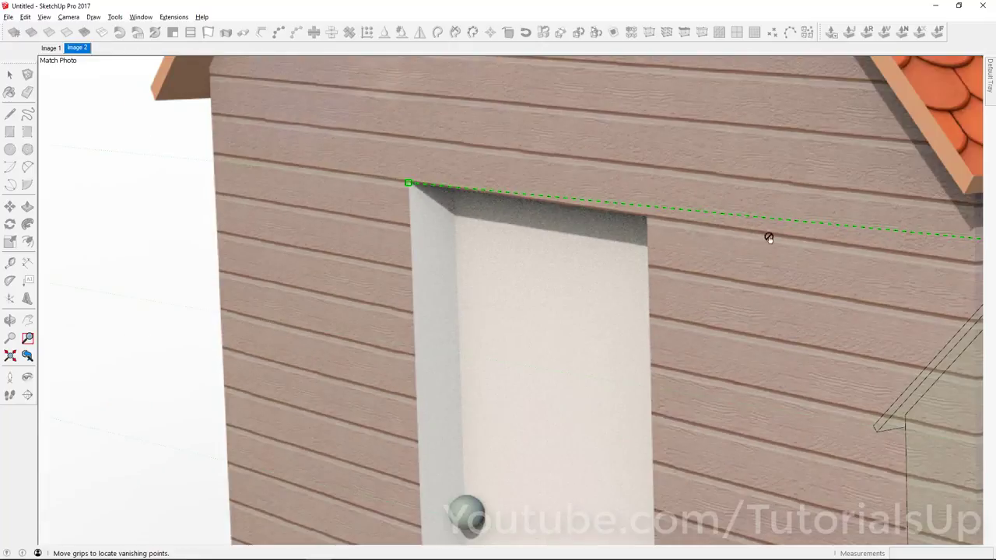
{"action": "scroll", "coordinate": [767, 234], "scroll_direction": "up", "scroll_amount": 2}
{"action": "scroll", "coordinate": [185, 173], "scroll_direction": "down", "scroll_amount": 1}
{"action": "mouse_move", "coordinate": [878, 231]}
{"action": "left_mouse_down"}
{"action": "mouse_move", "coordinate": [493, 206]}
{"action": "mouse_move", "coordinate": [405, 191]}
{"action": "left_mouse_up"}
{"action": "scroll", "coordinate": [405, 191], "scroll_direction": "up", "scroll_amount": 1}
{"action": "scroll", "coordinate": [424, 188], "scroll_direction": "up", "scroll_amount": 3}
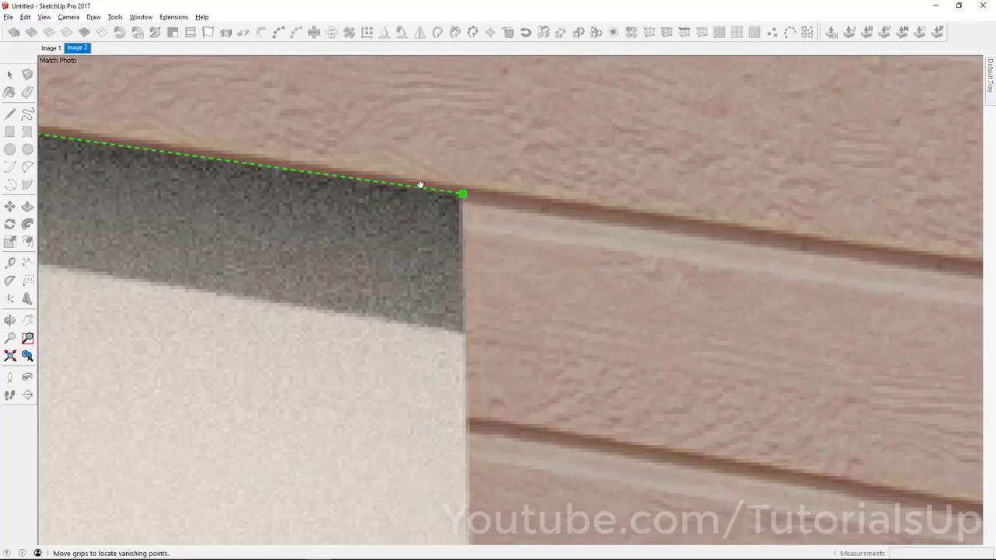
{"action": "scroll", "coordinate": [683, 249], "scroll_direction": "down", "scroll_amount": 1}
{"action": "scroll", "coordinate": [682, 249], "scroll_direction": "down", "scroll_amount": 1}
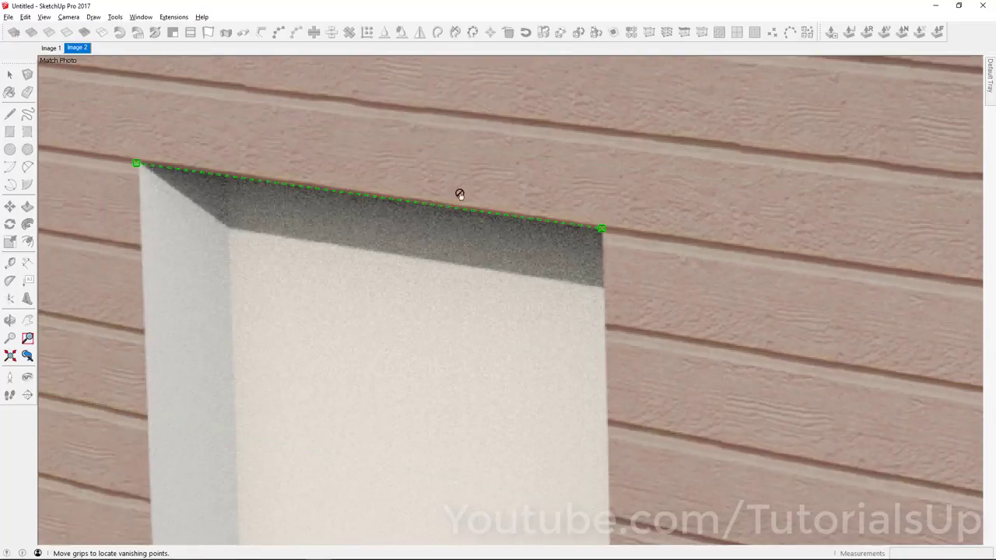
{"action": "scroll", "coordinate": [142, 167], "scroll_direction": "up", "scroll_amount": 2}
{"action": "scroll", "coordinate": [184, 168], "scroll_direction": "up", "scroll_amount": 1}
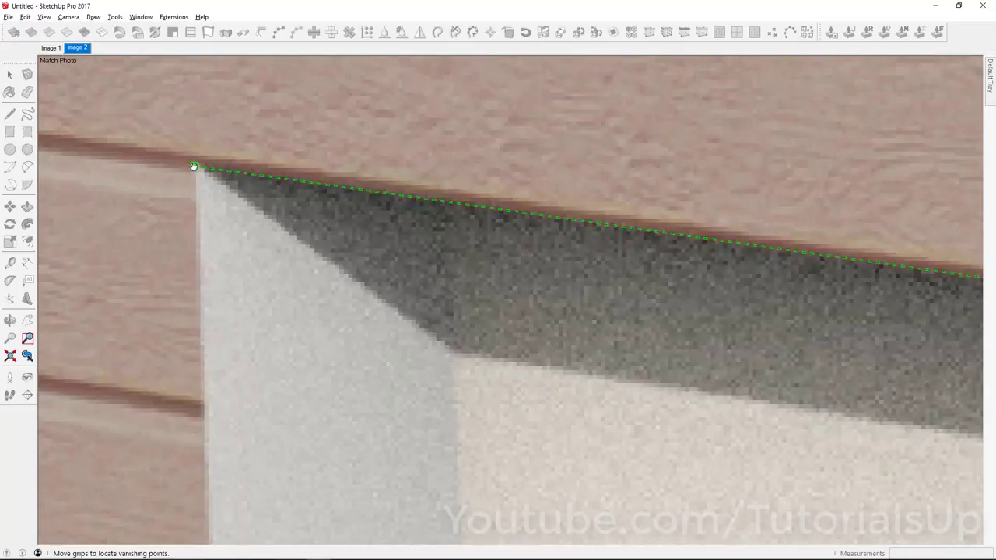
{"action": "scroll", "coordinate": [190, 168], "scroll_direction": "down", "scroll_amount": 2}
{"action": "scroll", "coordinate": [182, 165], "scroll_direction": "down", "scroll_amount": 2}
{"action": "scroll", "coordinate": [185, 170], "scroll_direction": "down", "scroll_amount": 2}
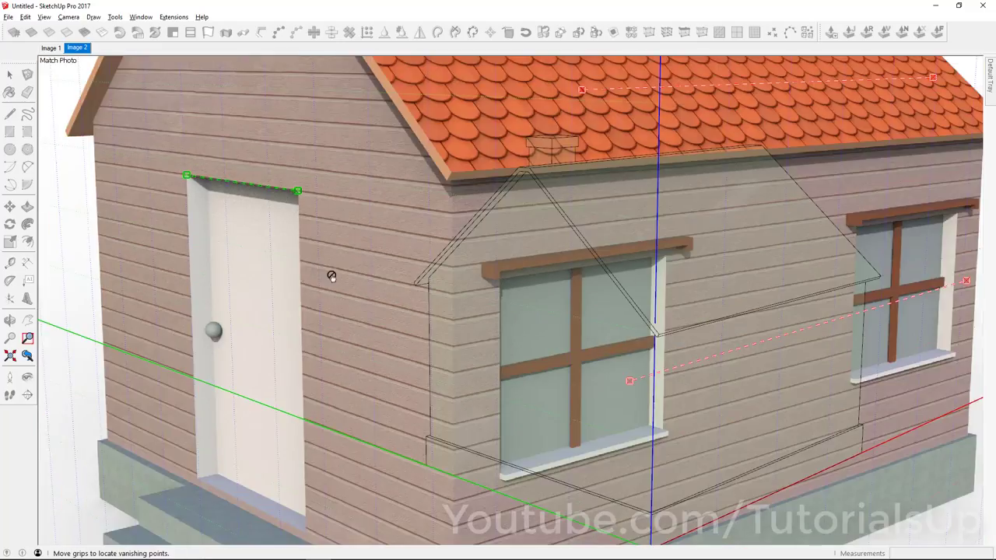
{"action": "scroll", "coordinate": [334, 272], "scroll_direction": "down", "scroll_amount": 1}
{"action": "scroll", "coordinate": [381, 260], "scroll_direction": "down", "scroll_amount": 2}
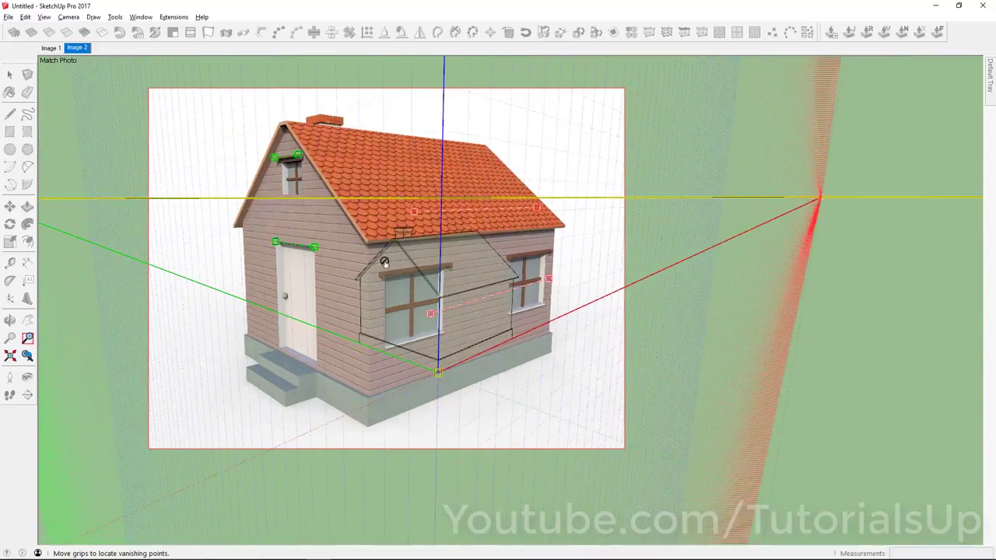
{"action": "scroll", "coordinate": [766, 350], "scroll_direction": "down", "scroll_amount": 2}
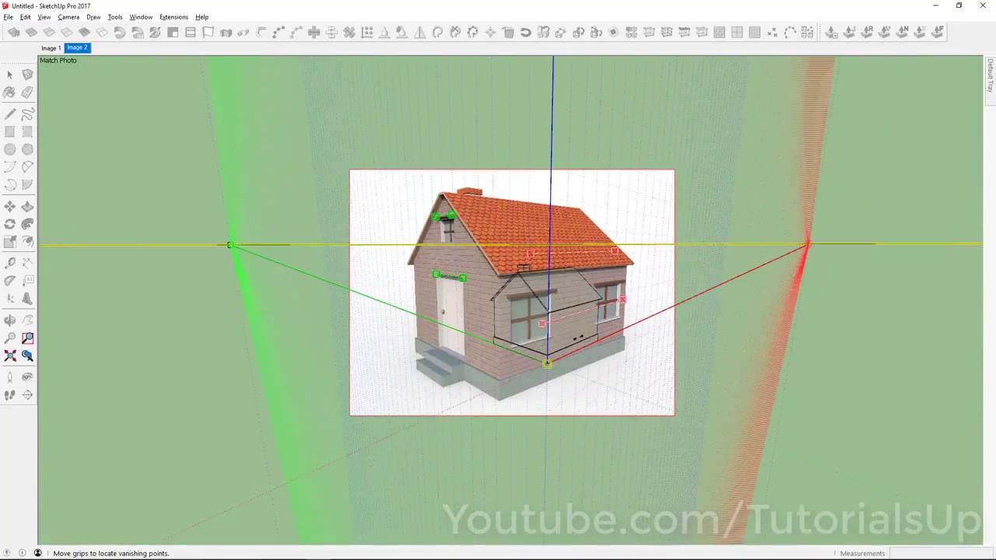
{"action": "scroll", "coordinate": [525, 332], "scroll_direction": "up", "scroll_amount": 2}
Step: Toggle the house model off and on to check the photo, then set grid spacing to 20
{"action": "left_click", "coordinate": [137, 19]}
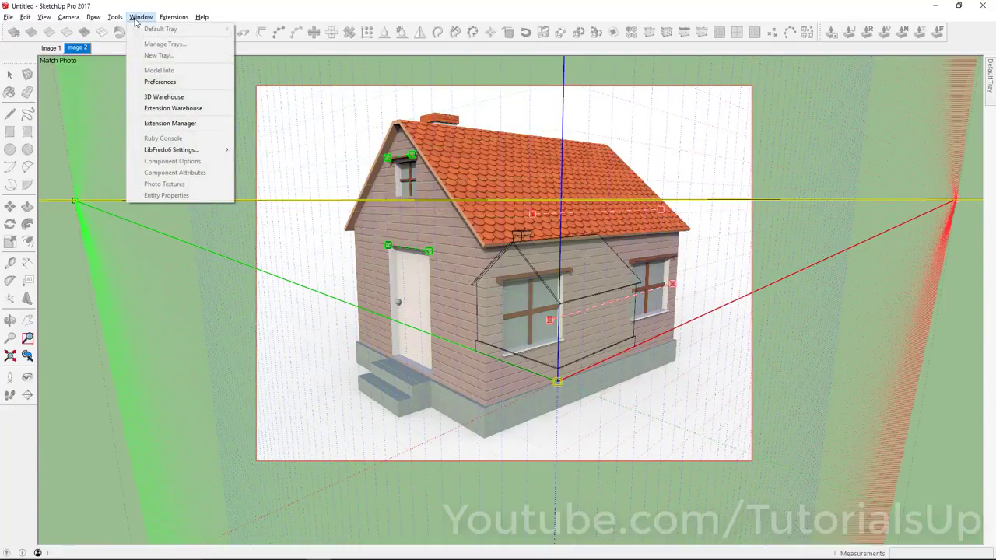
{"action": "key", "text": "Escape"}
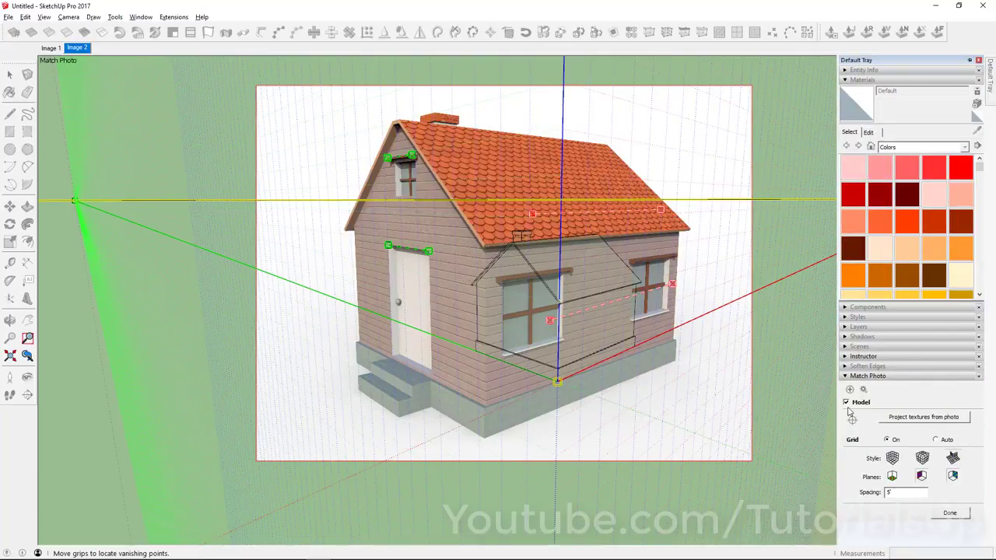
{"action": "left_click", "coordinate": [846, 403]}
{"action": "left_click", "coordinate": [845, 402]}
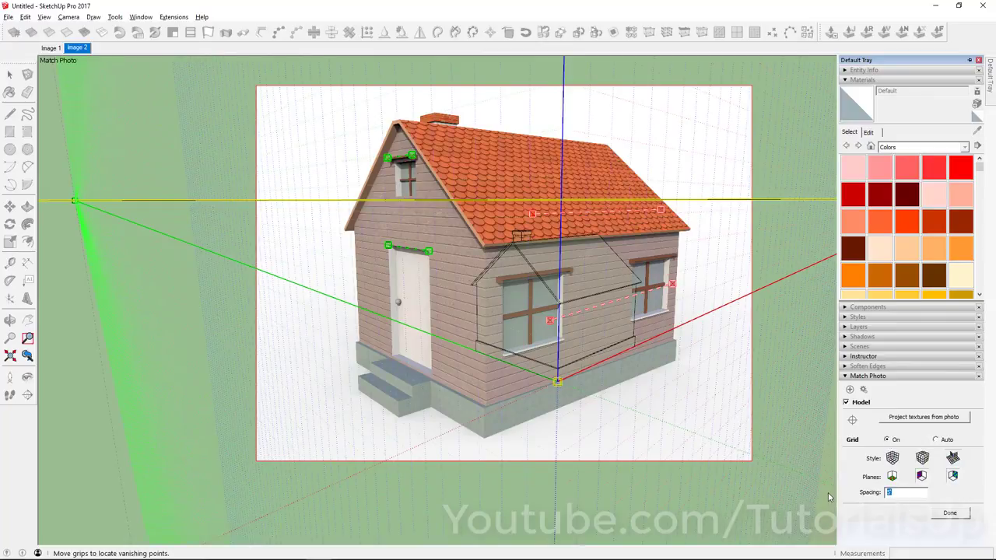
{"action": "type", "text": "20"}
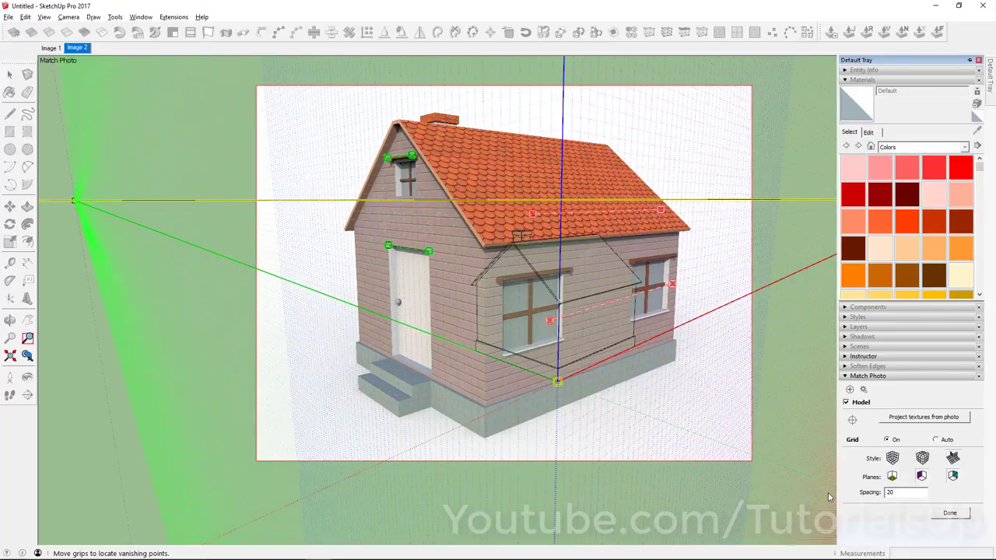
{"action": "type", "text": "0"}
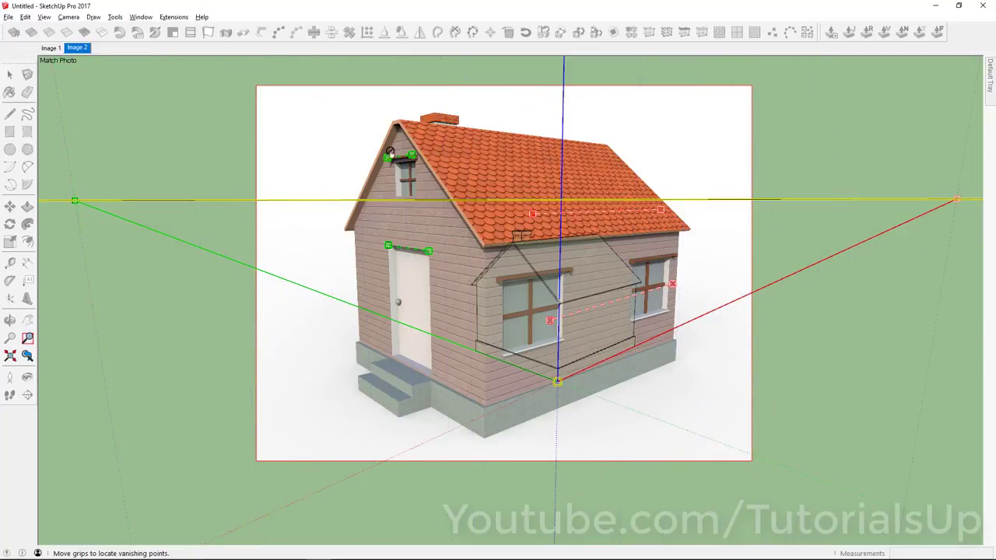
Step: Run the lower red vanishing line along the window sill to its right end
{"action": "scroll", "coordinate": [303, 355], "scroll_direction": "down", "scroll_amount": 3}
{"action": "scroll", "coordinate": [462, 363], "scroll_direction": "up", "scroll_amount": 4}
{"action": "scroll", "coordinate": [465, 384], "scroll_direction": "up", "scroll_amount": 2}
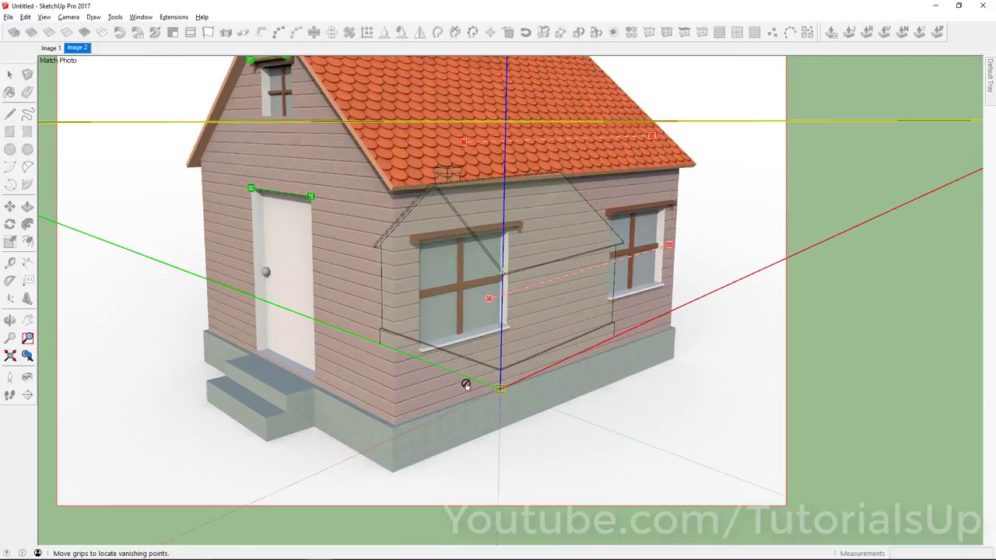
{"action": "scroll", "coordinate": [532, 288], "scroll_direction": "up", "scroll_amount": 2}
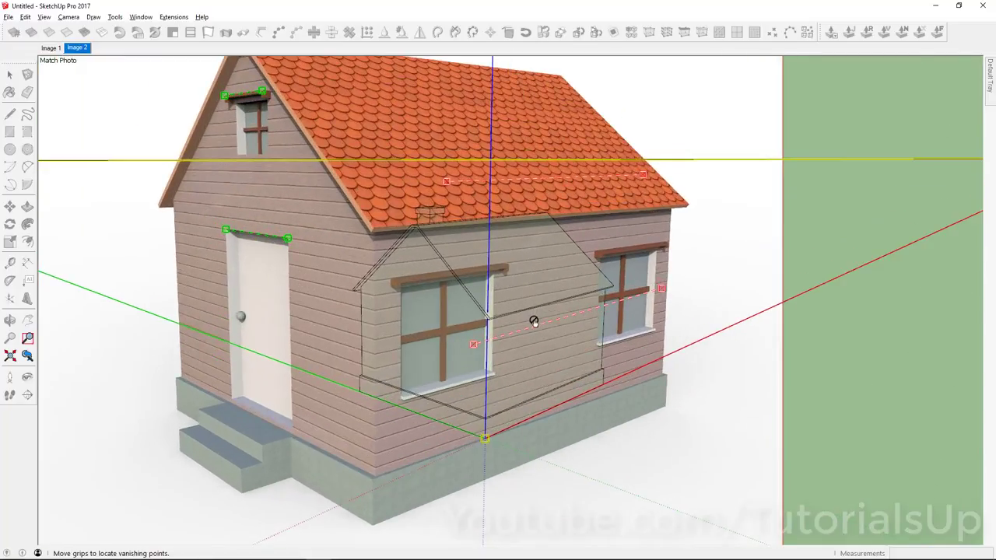
{"action": "mouse_move", "coordinate": [534, 321]}
{"action": "left_mouse_down"}
{"action": "mouse_move", "coordinate": [399, 402]}
{"action": "mouse_move", "coordinate": [430, 369]}
{"action": "mouse_move", "coordinate": [419, 371]}
{"action": "left_mouse_up"}
{"action": "scroll", "coordinate": [402, 402], "scroll_direction": "up", "scroll_amount": 2}
{"action": "scroll", "coordinate": [408, 402], "scroll_direction": "up", "scroll_amount": 3}
{"action": "scroll", "coordinate": [417, 375], "scroll_direction": "up", "scroll_amount": 3}
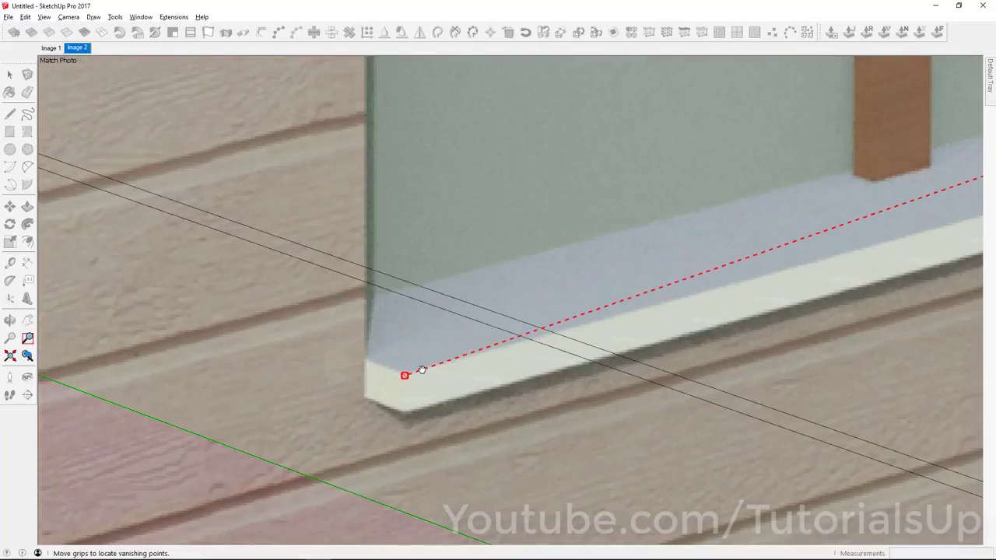
{"action": "scroll", "coordinate": [260, 405], "scroll_direction": "down", "scroll_amount": 3}
{"action": "scroll", "coordinate": [223, 405], "scroll_direction": "down", "scroll_amount": 2}
{"action": "scroll", "coordinate": [720, 276], "scroll_direction": "up", "scroll_amount": 2}
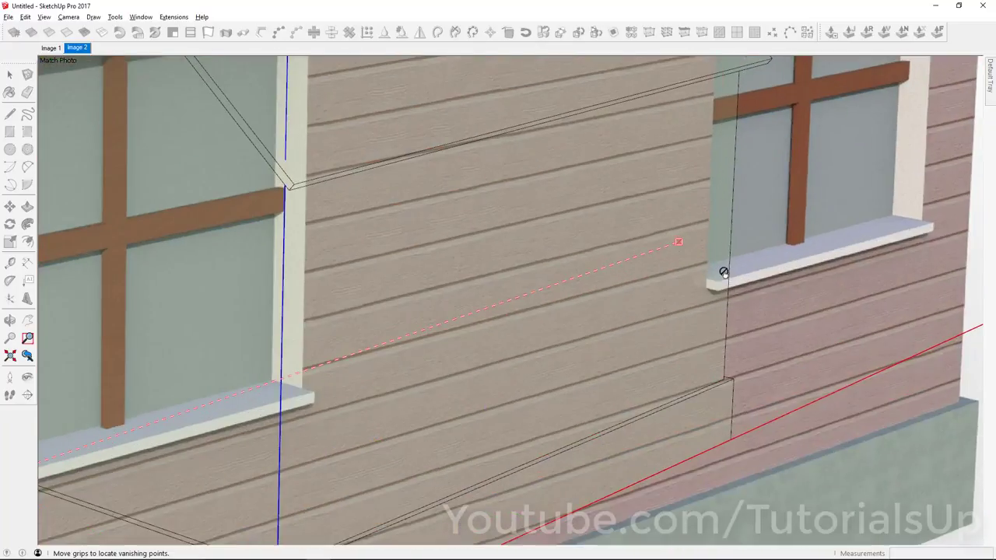
{"action": "scroll", "coordinate": [450, 322], "scroll_direction": "up", "scroll_amount": 2}
{"action": "scroll", "coordinate": [450, 322], "scroll_direction": "down", "scroll_amount": 3}
{"action": "scroll", "coordinate": [649, 275], "scroll_direction": "up", "scroll_amount": 3}
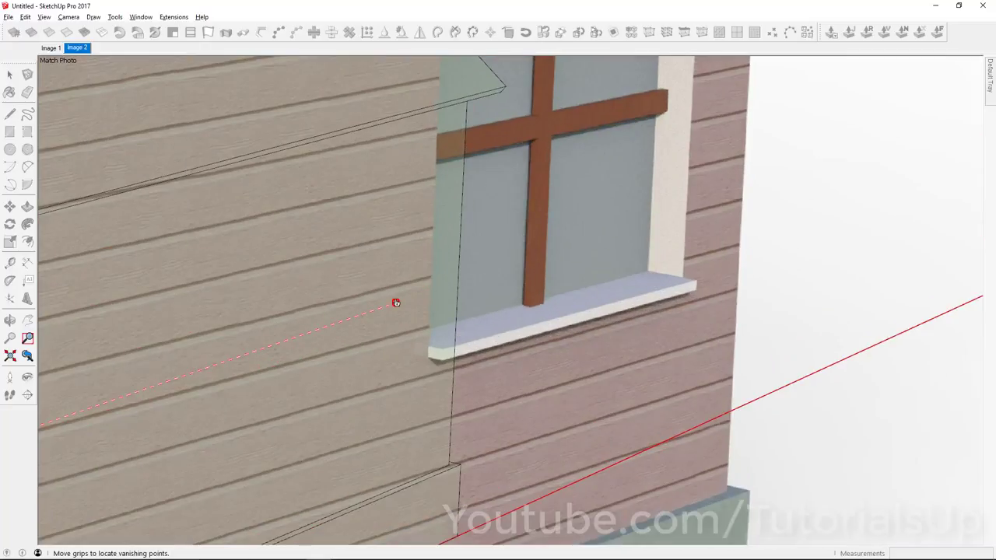
{"action": "left_click_drag", "start_coordinate": [396, 303], "coordinate": [696, 282]}
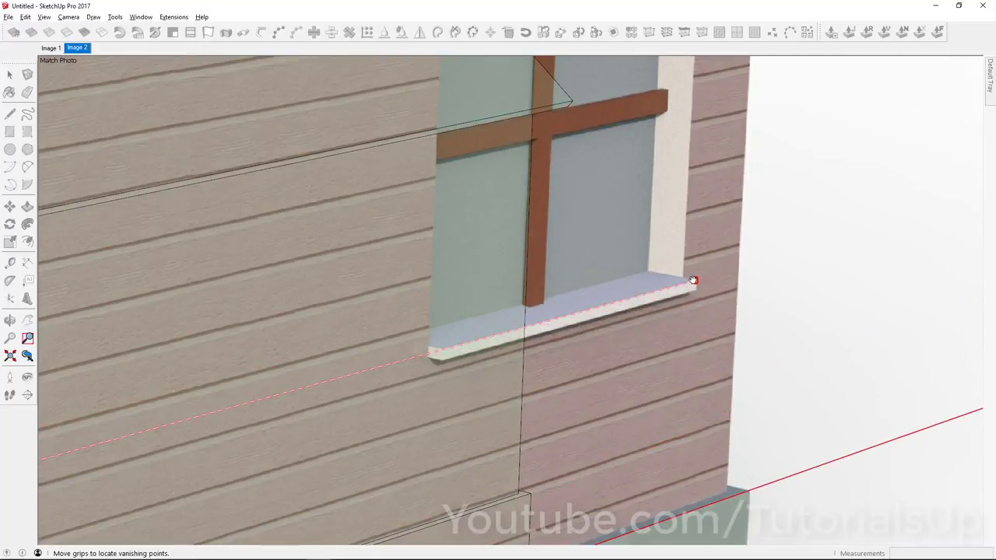
Step: Move the upper red line down onto the left window head's edge
{"action": "scroll", "coordinate": [694, 280], "scroll_direction": "up", "scroll_amount": 1}
{"action": "scroll", "coordinate": [694, 279], "scroll_direction": "up", "scroll_amount": 1}
{"action": "scroll", "coordinate": [694, 280], "scroll_direction": "up", "scroll_amount": 1}
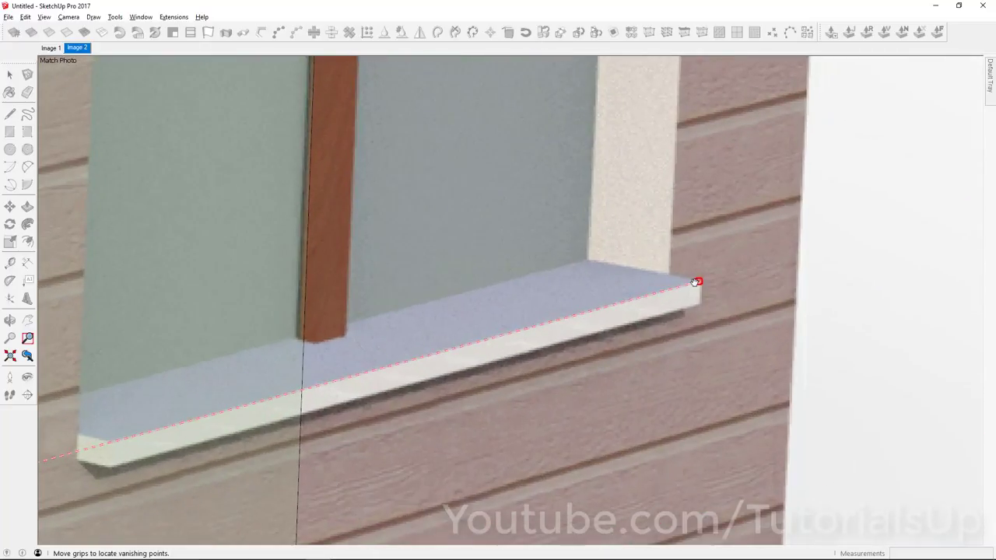
{"action": "scroll", "coordinate": [695, 280], "scroll_direction": "down", "scroll_amount": 2}
{"action": "scroll", "coordinate": [758, 355], "scroll_direction": "down", "scroll_amount": 2}
{"action": "scroll", "coordinate": [574, 356], "scroll_direction": "down", "scroll_amount": 2}
{"action": "scroll", "coordinate": [510, 260], "scroll_direction": "up", "scroll_amount": 2}
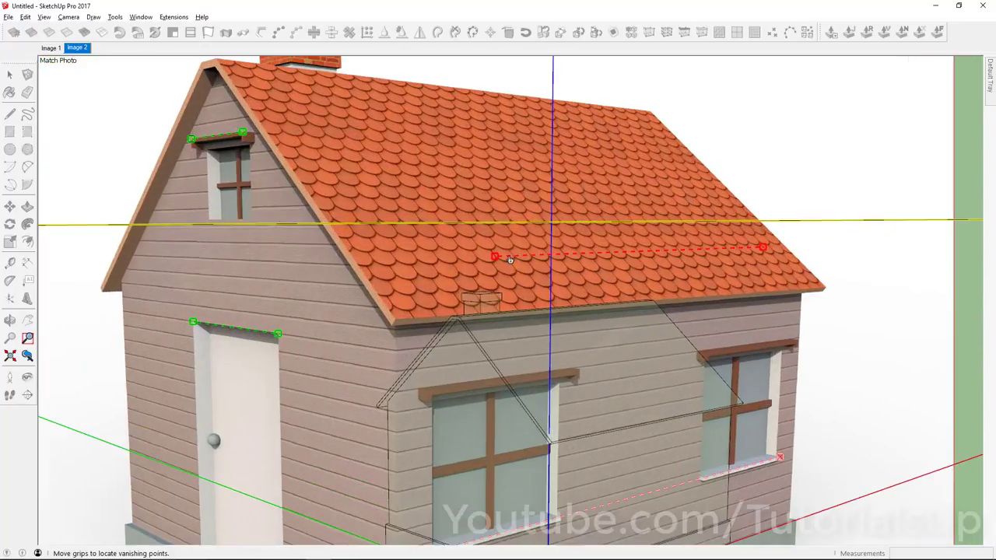
{"action": "scroll", "coordinate": [509, 261], "scroll_direction": "up", "scroll_amount": 1}
{"action": "left_click_drag", "start_coordinate": [510, 260], "coordinate": [388, 335]}
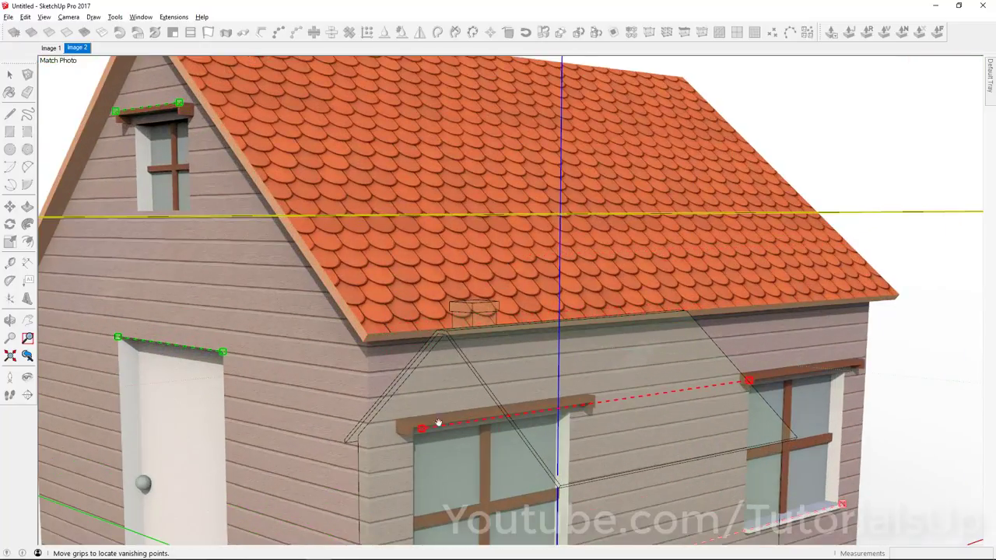
{"action": "scroll", "coordinate": [426, 421], "scroll_direction": "up", "scroll_amount": 3}
{"action": "scroll", "coordinate": [416, 420], "scroll_direction": "up", "scroll_amount": 2}
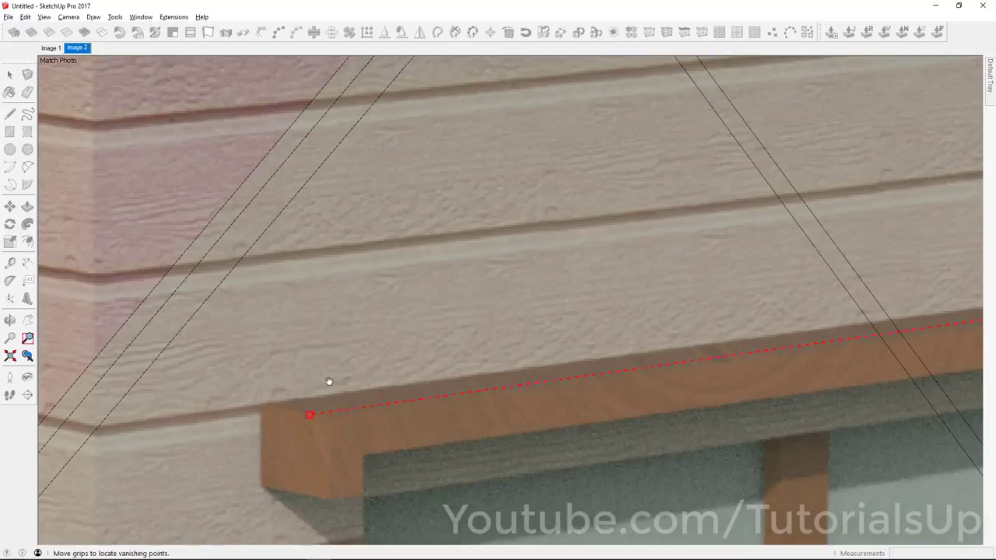
{"action": "left_click_drag", "start_coordinate": [331, 391], "coordinate": [344, 391]}
Step: Snap the upper red line's other grip to the right window head's corner
{"action": "scroll", "coordinate": [205, 350], "scroll_direction": "down", "scroll_amount": 3}
{"action": "scroll", "coordinate": [205, 349], "scroll_direction": "down", "scroll_amount": 2}
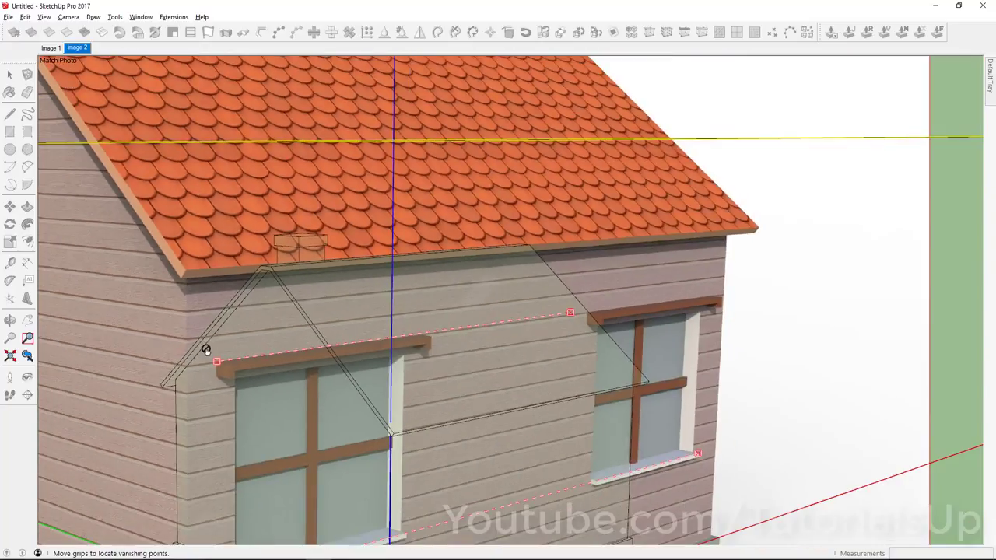
{"action": "scroll", "coordinate": [206, 349], "scroll_direction": "down", "scroll_amount": 2}
{"action": "scroll", "coordinate": [489, 291], "scroll_direction": "up", "scroll_amount": 2}
{"action": "scroll", "coordinate": [396, 363], "scroll_direction": "up", "scroll_amount": 2}
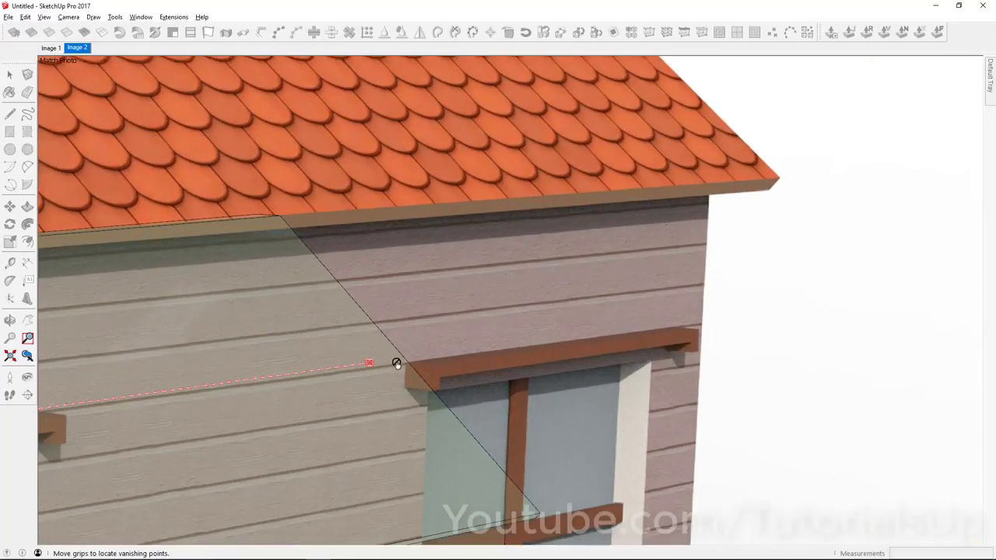
{"action": "mouse_move", "coordinate": [368, 364]}
{"action": "left_mouse_down"}
{"action": "mouse_move", "coordinate": [693, 329]}
{"action": "mouse_move", "coordinate": [677, 333]}
{"action": "left_mouse_up"}
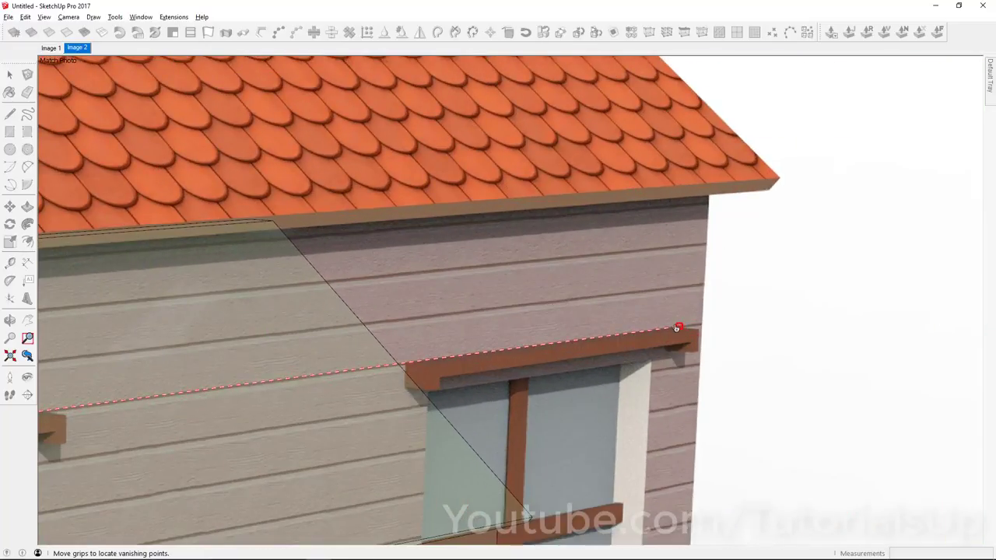
{"action": "scroll", "coordinate": [682, 329], "scroll_direction": "up", "scroll_amount": 2}
{"action": "scroll", "coordinate": [687, 324], "scroll_direction": "up", "scroll_amount": 2}
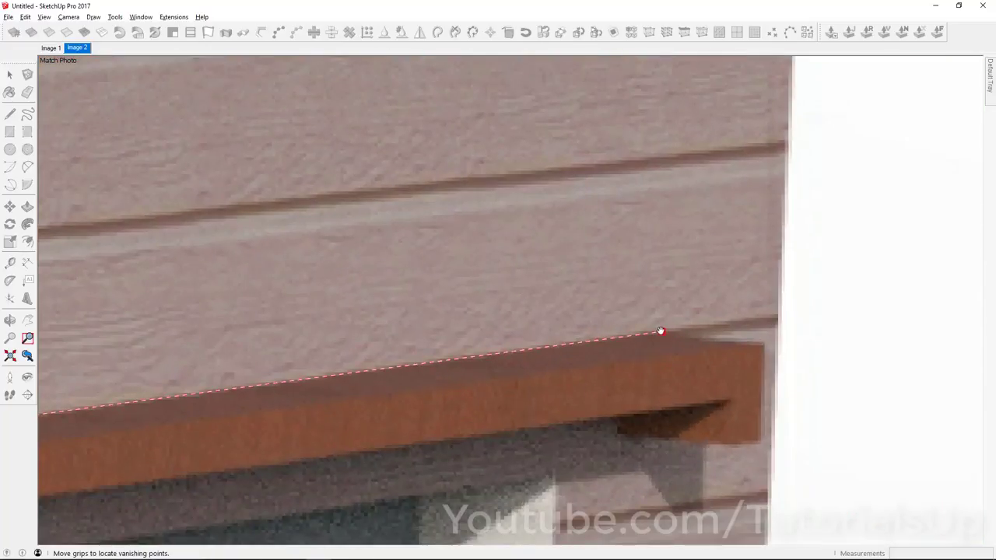
{"action": "scroll", "coordinate": [690, 314], "scroll_direction": "down", "scroll_amount": 2}
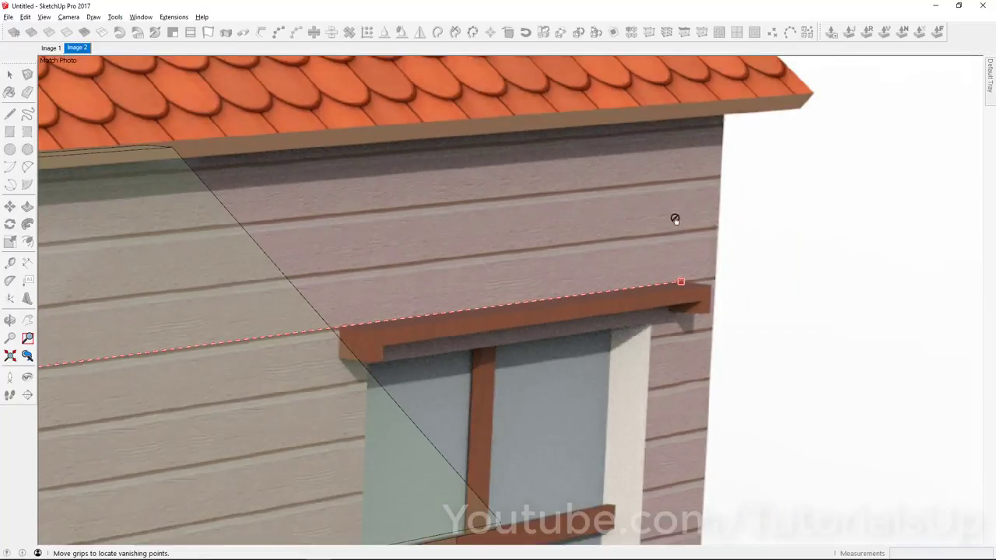
{"action": "scroll", "coordinate": [674, 218], "scroll_direction": "down", "scroll_amount": 2}
{"action": "scroll", "coordinate": [649, 195], "scroll_direction": "down", "scroll_amount": 3}
{"action": "scroll", "coordinate": [550, 339], "scroll_direction": "up", "scroll_amount": 2}
Step: Place the axis origin precisely on the house's base corner in Image 2
{"action": "scroll", "coordinate": [550, 339], "scroll_direction": "up", "scroll_amount": 1}
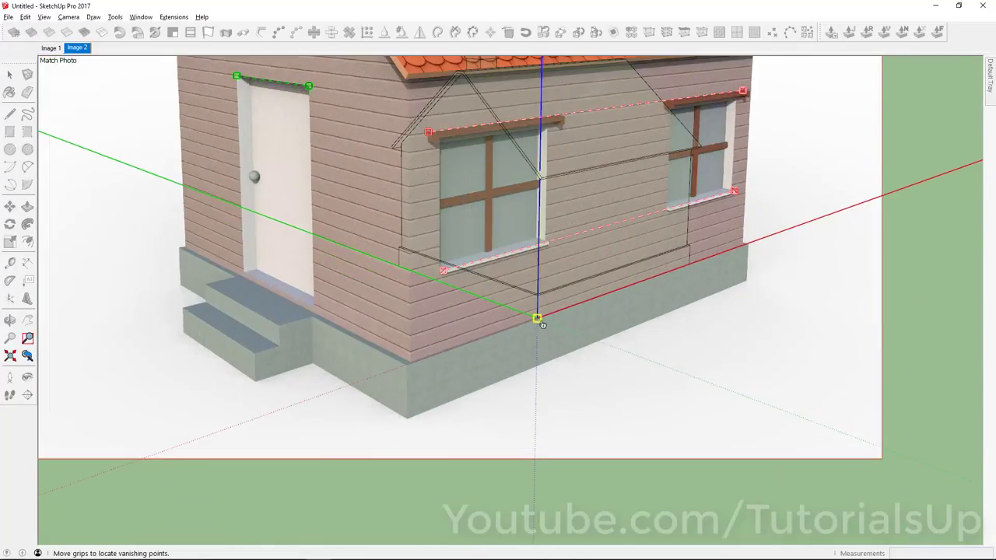
{"action": "middle_click_drag", "start_coordinate": [545, 331], "coordinate": [395, 433], "text": "shift"}
{"action": "scroll", "coordinate": [426, 382], "scroll_direction": "up", "scroll_amount": 2}
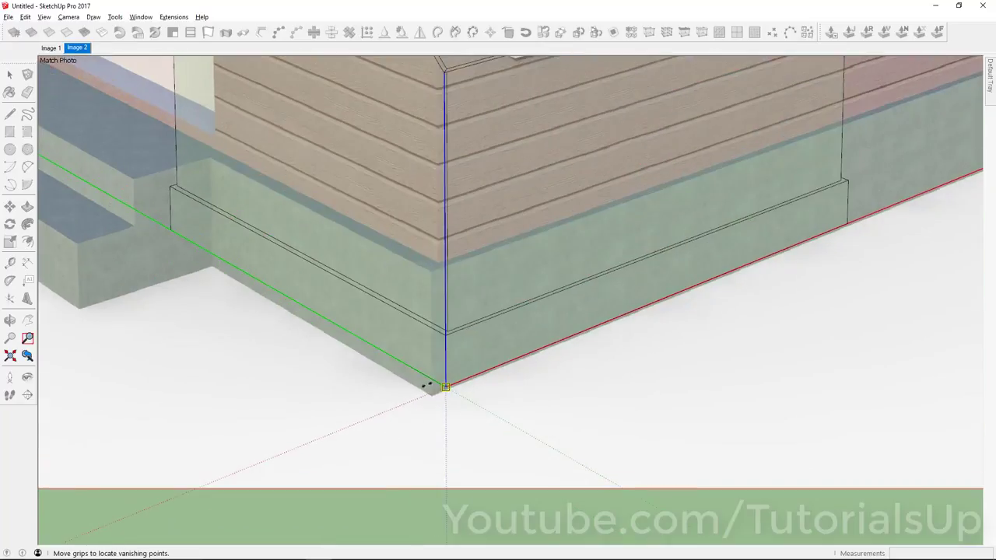
{"action": "scroll", "coordinate": [453, 393], "scroll_direction": "up", "scroll_amount": 2}
{"action": "middle_click_drag", "start_coordinate": [453, 397], "coordinate": [430, 410], "text": "shift"}
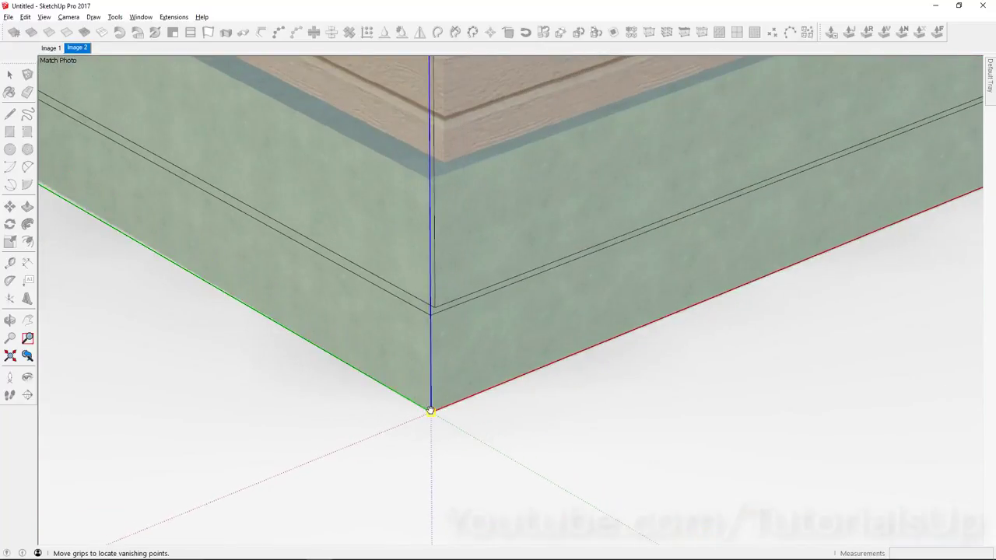
{"action": "left_click_drag", "start_coordinate": [430, 410], "coordinate": [431, 410]}
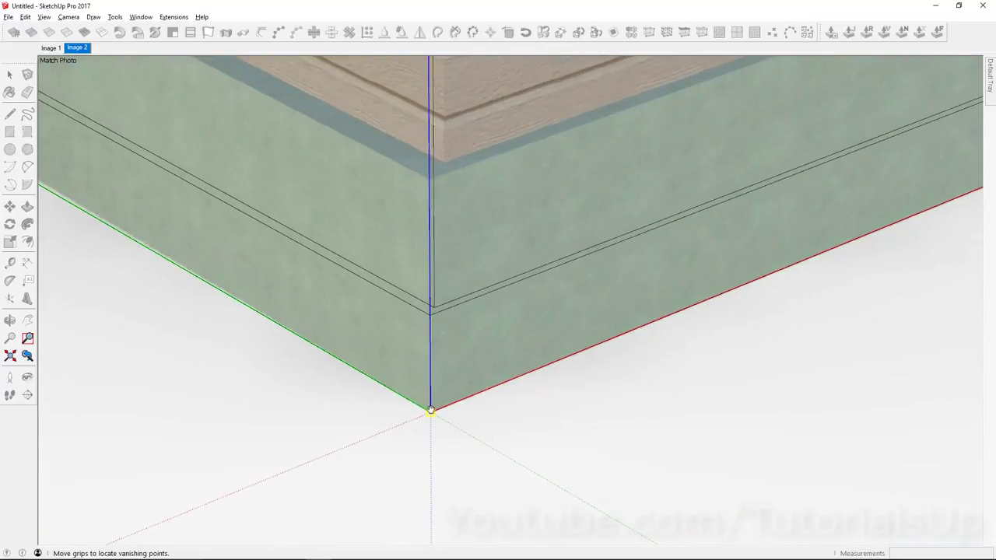
{"action": "scroll", "coordinate": [423, 440], "scroll_direction": "down", "scroll_amount": 2}
{"action": "scroll", "coordinate": [425, 440], "scroll_direction": "down", "scroll_amount": 2}
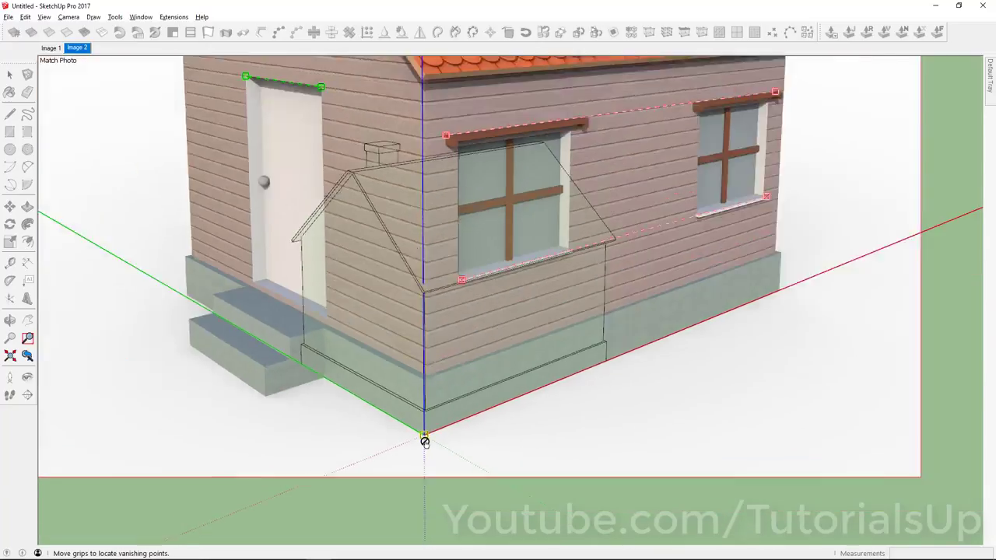
{"action": "scroll", "coordinate": [425, 441], "scroll_direction": "down", "scroll_amount": 2}
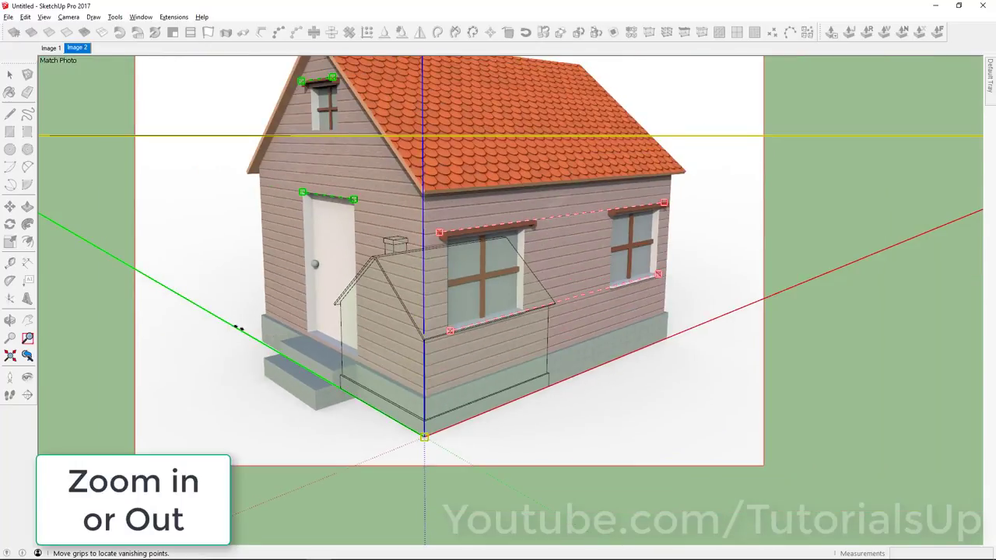
Step: Scale the model along the green and red axes to fit the photographed house
{"action": "left_click_drag", "start_coordinate": [239, 327], "coordinate": [166, 291]}
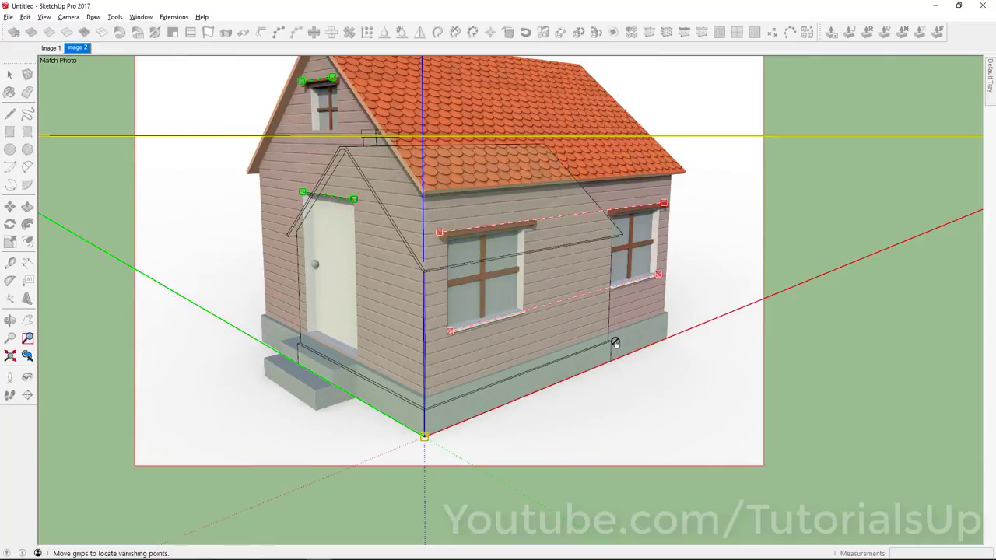
{"action": "left_click_drag", "start_coordinate": [645, 351], "coordinate": [684, 312]}
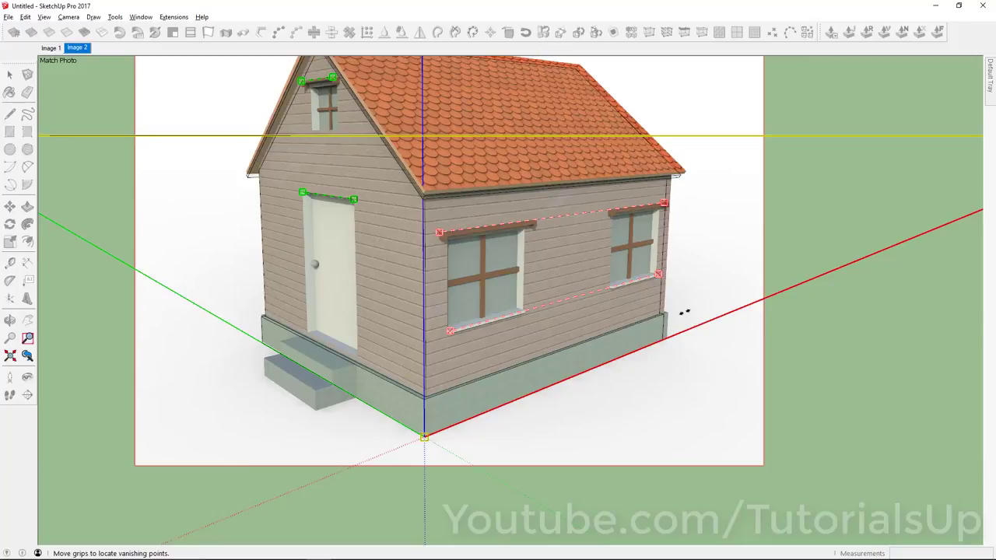
{"action": "scroll", "coordinate": [683, 319], "scroll_direction": "up", "scroll_amount": 3}
{"action": "scroll", "coordinate": [679, 330], "scroll_direction": "down", "scroll_amount": 1}
{"action": "scroll", "coordinate": [680, 343], "scroll_direction": "up", "scroll_amount": 2}
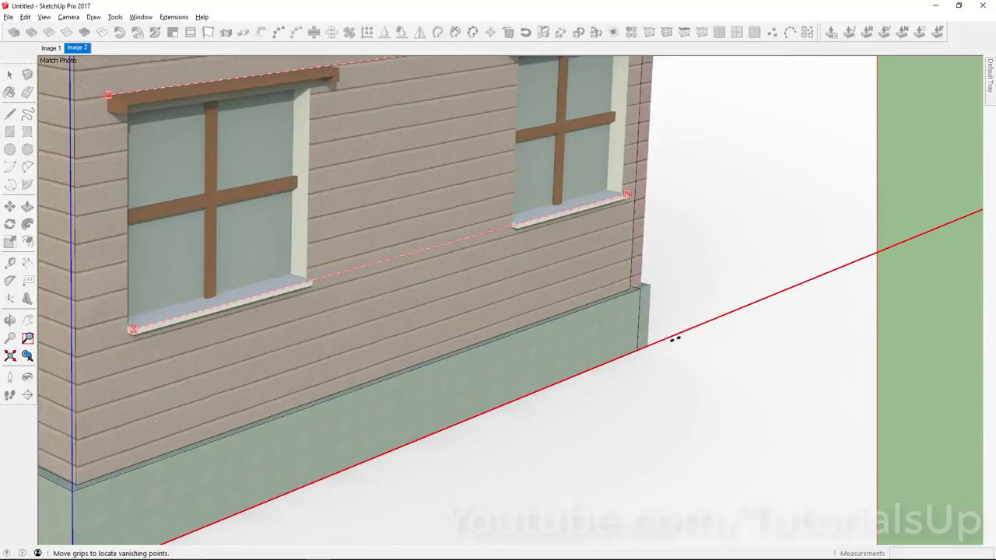
{"action": "left_click_drag", "start_coordinate": [673, 335], "coordinate": [676, 333]}
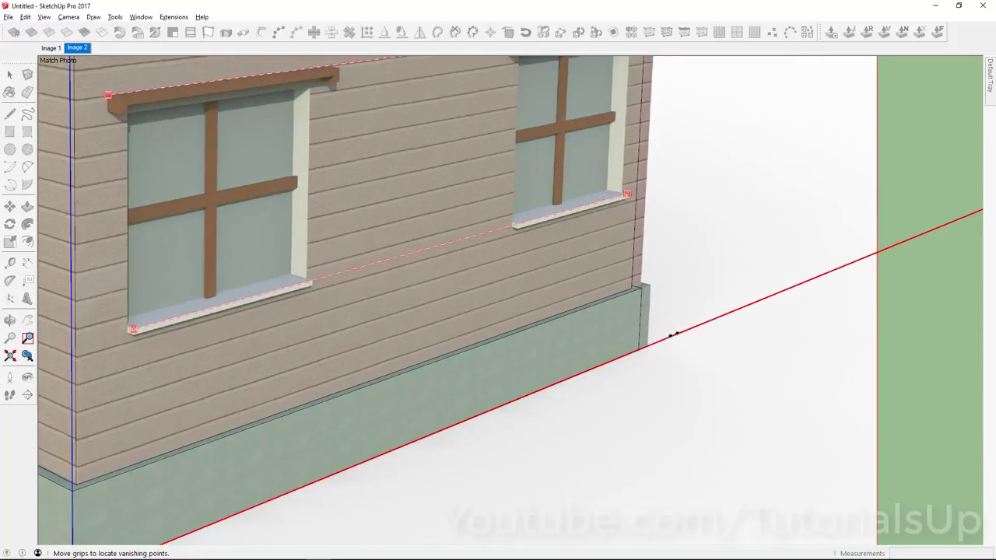
{"action": "scroll", "coordinate": [694, 318], "scroll_direction": "down", "scroll_amount": 3}
{"action": "scroll", "coordinate": [650, 354], "scroll_direction": "down", "scroll_amount": 2}
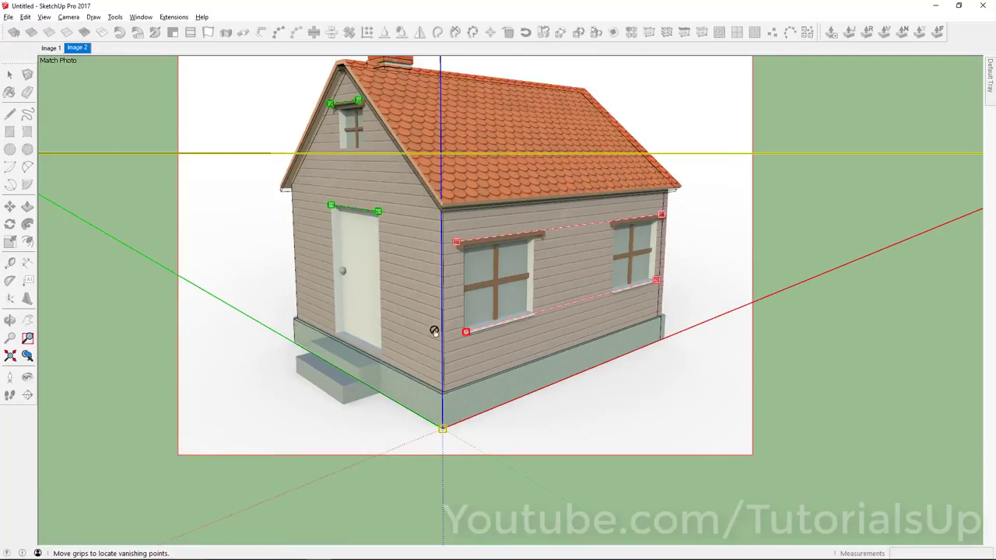
Step: Drag the upper green line's end left along a siding board to the gable roof edge
{"action": "scroll", "coordinate": [310, 320], "scroll_direction": "up", "scroll_amount": 1}
{"action": "scroll", "coordinate": [463, 438], "scroll_direction": "up", "scroll_amount": 4}
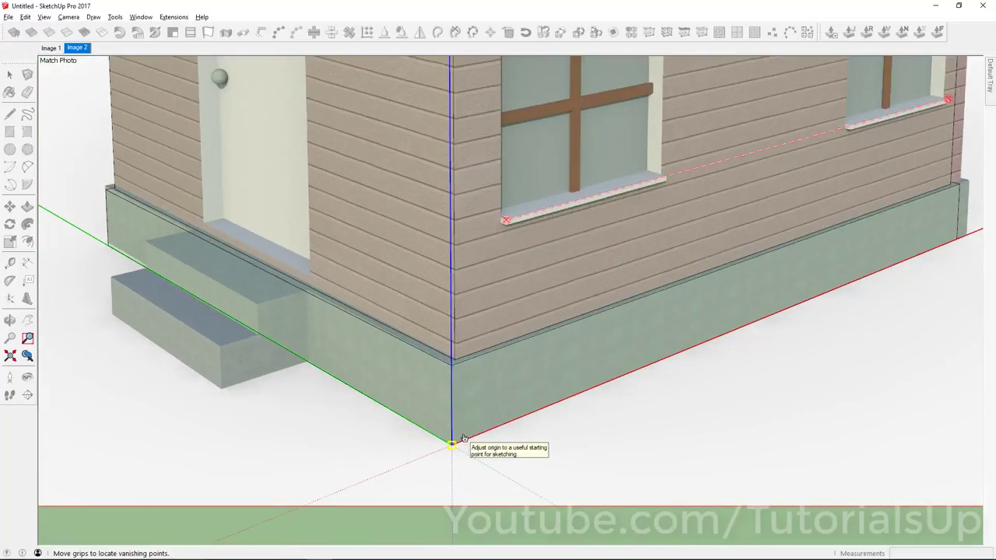
{"action": "scroll", "coordinate": [463, 438], "scroll_direction": "down", "scroll_amount": 2}
{"action": "scroll", "coordinate": [471, 440], "scroll_direction": "down", "scroll_amount": 2}
{"action": "scroll", "coordinate": [498, 385], "scroll_direction": "down", "scroll_amount": 1}
{"action": "scroll", "coordinate": [314, 223], "scroll_direction": "up", "scroll_amount": 5}
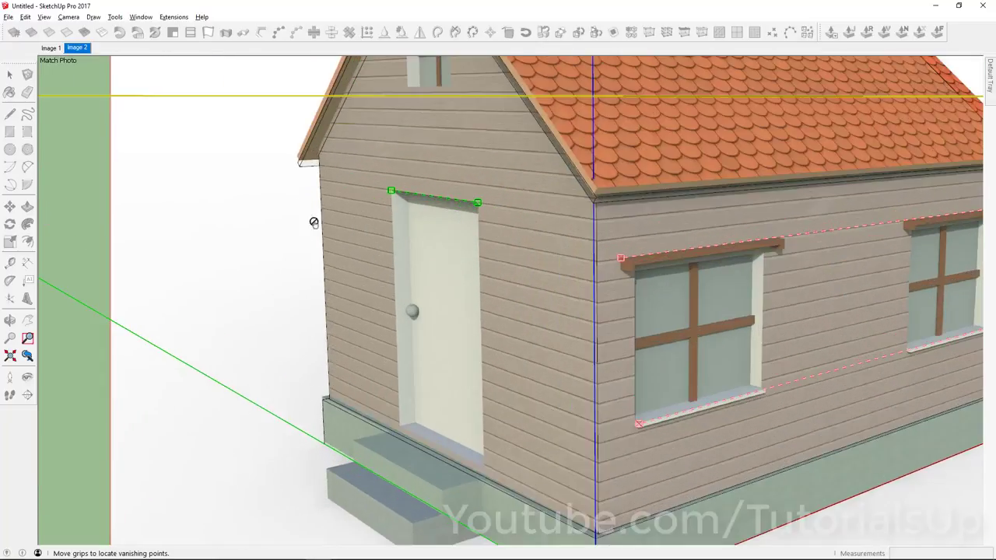
{"action": "scroll", "coordinate": [314, 222], "scroll_direction": "down", "scroll_amount": 5}
{"action": "scroll", "coordinate": [440, 156], "scroll_direction": "up", "scroll_amount": 4}
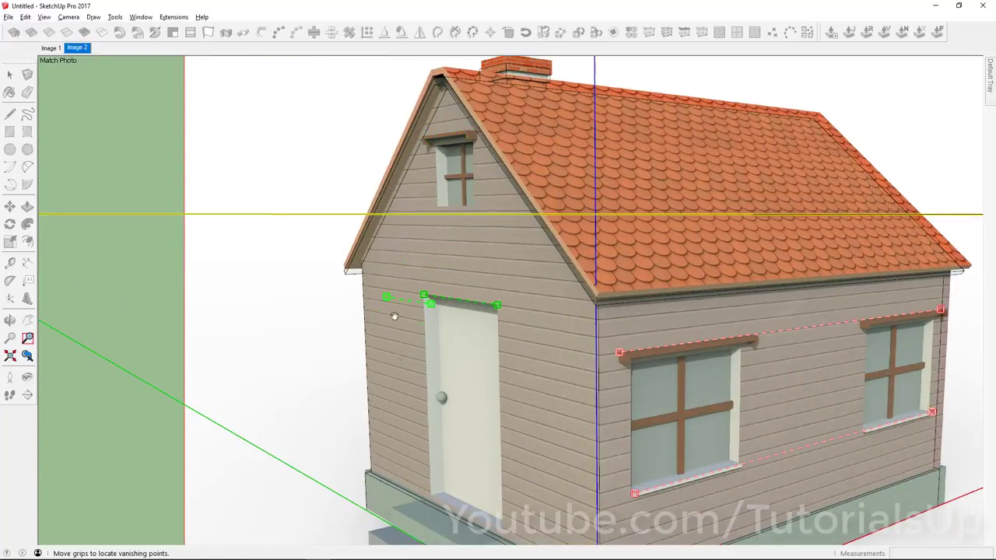
{"action": "scroll", "coordinate": [362, 404], "scroll_direction": "up", "scroll_amount": 4}
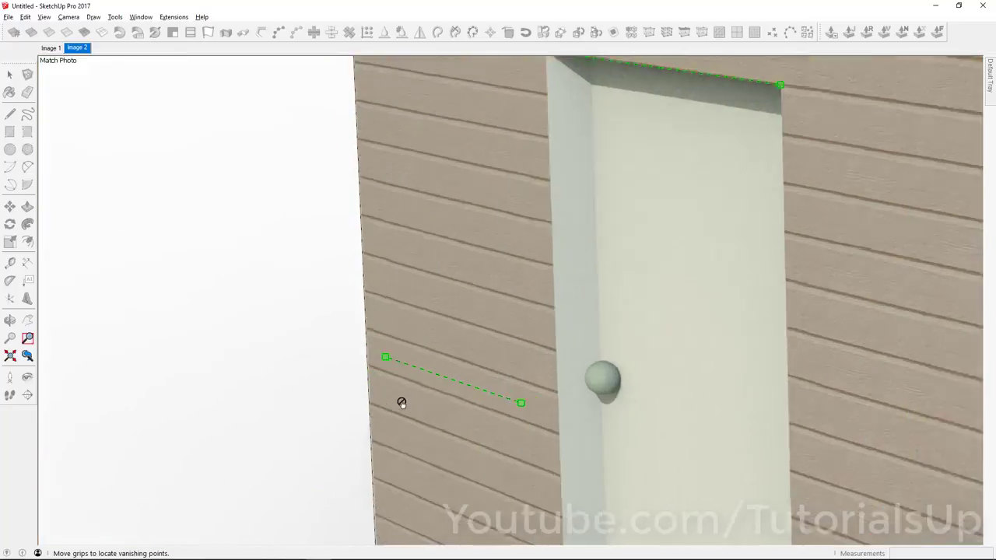
{"action": "scroll", "coordinate": [400, 402], "scroll_direction": "up", "scroll_amount": 2}
{"action": "scroll", "coordinate": [420, 355], "scroll_direction": "down", "scroll_amount": 2}
{"action": "scroll", "coordinate": [427, 388], "scroll_direction": "down", "scroll_amount": 5}
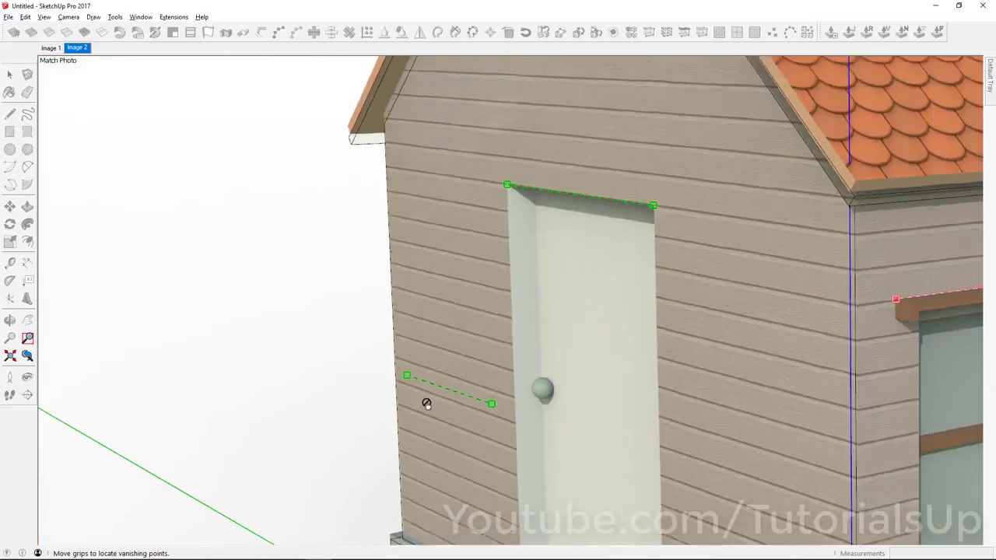
{"action": "scroll", "coordinate": [426, 401], "scroll_direction": "up", "scroll_amount": 2}
{"action": "scroll", "coordinate": [501, 204], "scroll_direction": "up", "scroll_amount": 1}
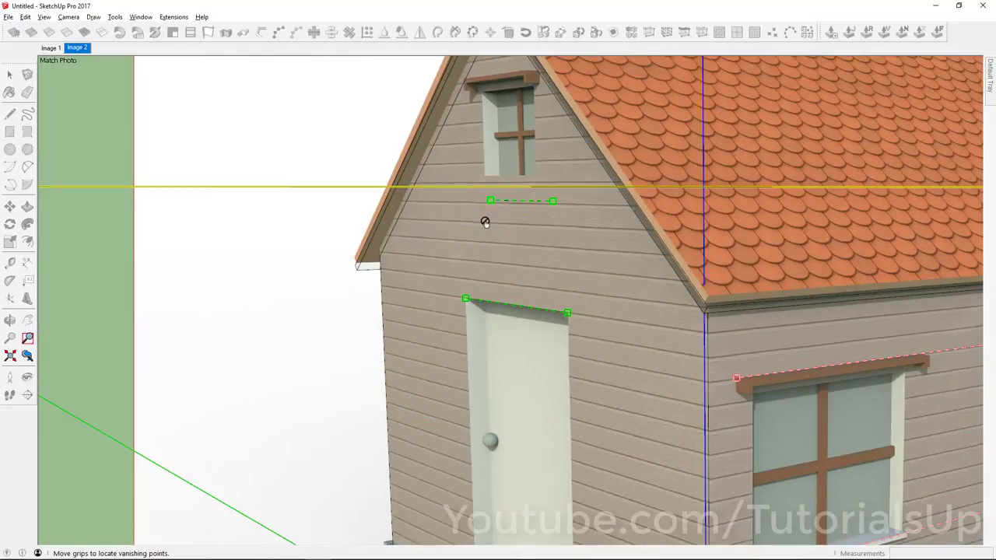
{"action": "scroll", "coordinate": [484, 215], "scroll_direction": "down", "scroll_amount": 5}
{"action": "scroll", "coordinate": [487, 184], "scroll_direction": "up", "scroll_amount": 4}
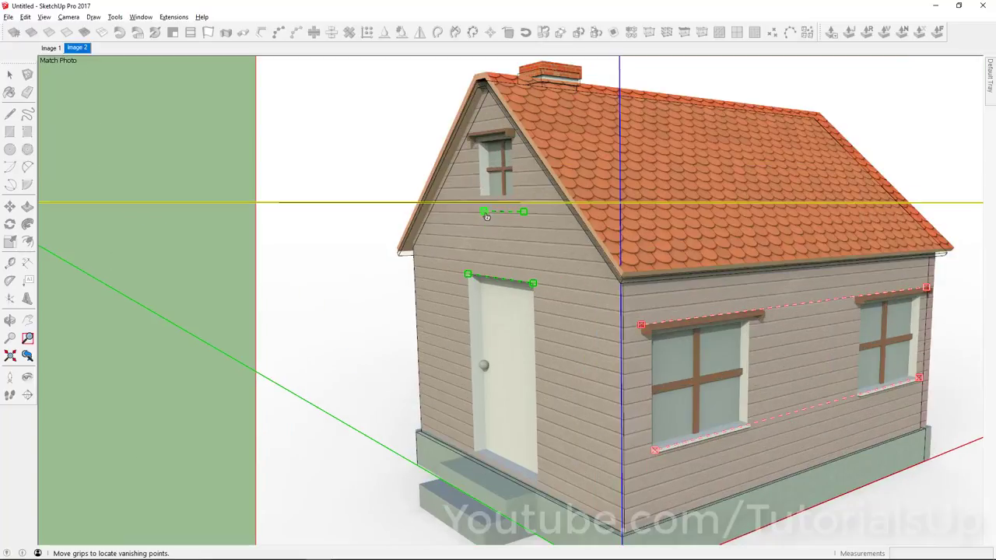
{"action": "left_click_drag", "start_coordinate": [484, 214], "coordinate": [401, 212]}
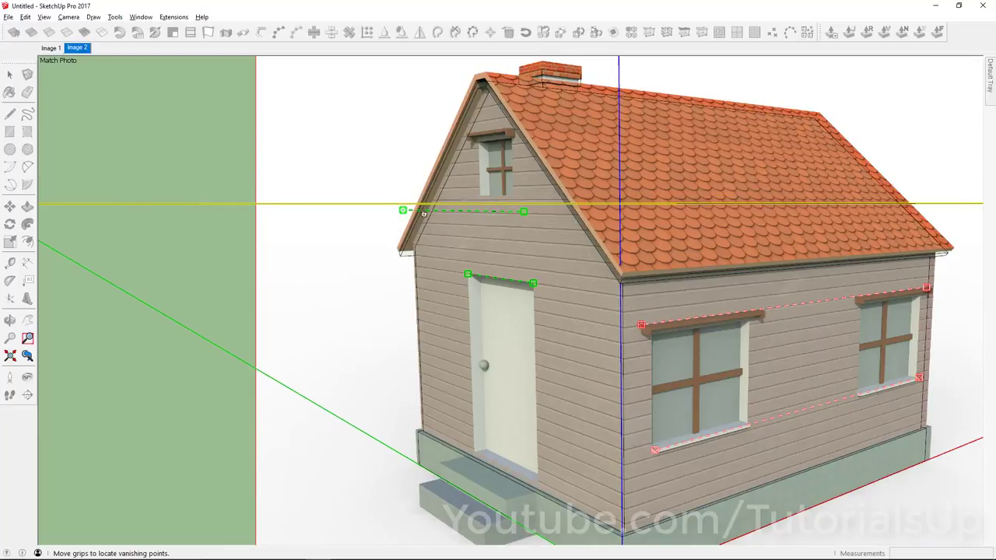
{"action": "scroll", "coordinate": [423, 213], "scroll_direction": "down", "scroll_amount": 3}
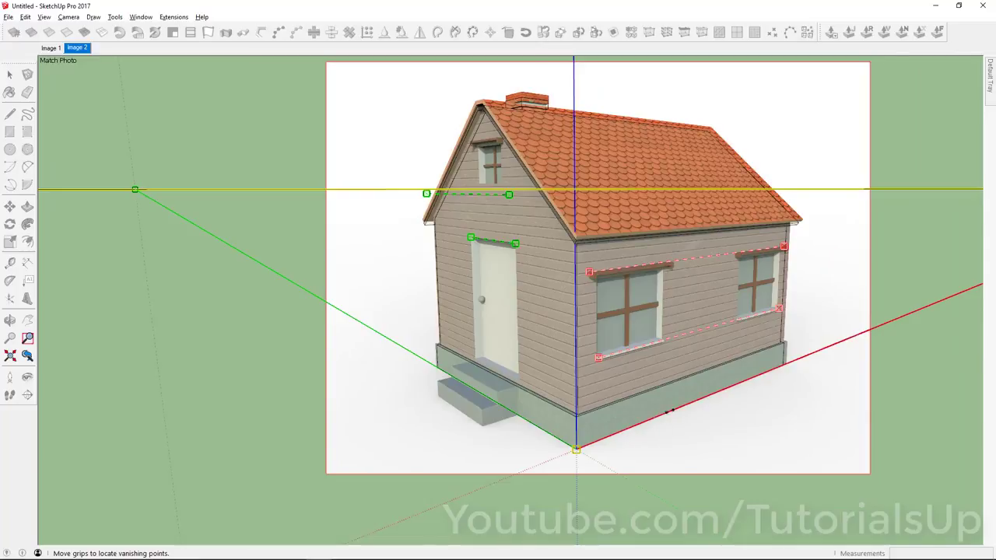
Step: Extend the lower green perspective line along the siding to the vertical house corner
{"action": "scroll", "coordinate": [608, 445], "scroll_direction": "up", "scroll_amount": 3}
{"action": "scroll", "coordinate": [577, 452], "scroll_direction": "up", "scroll_amount": 2}
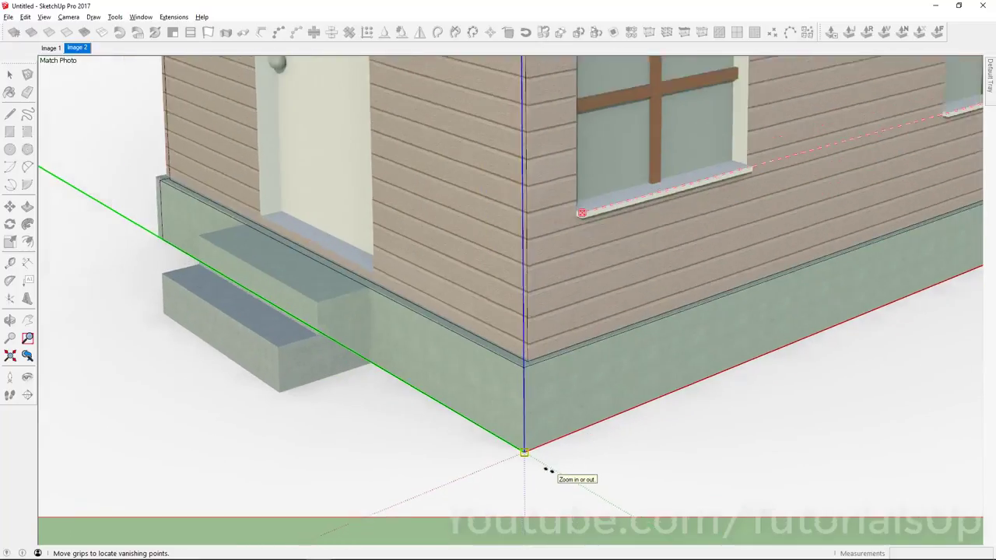
{"action": "scroll", "coordinate": [556, 470], "scroll_direction": "down", "scroll_amount": 4}
{"action": "scroll", "coordinate": [459, 213], "scroll_direction": "up", "scroll_amount": 3}
{"action": "scroll", "coordinate": [460, 213], "scroll_direction": "down", "scroll_amount": 3}
{"action": "scroll", "coordinate": [505, 344], "scroll_direction": "up", "scroll_amount": 4}
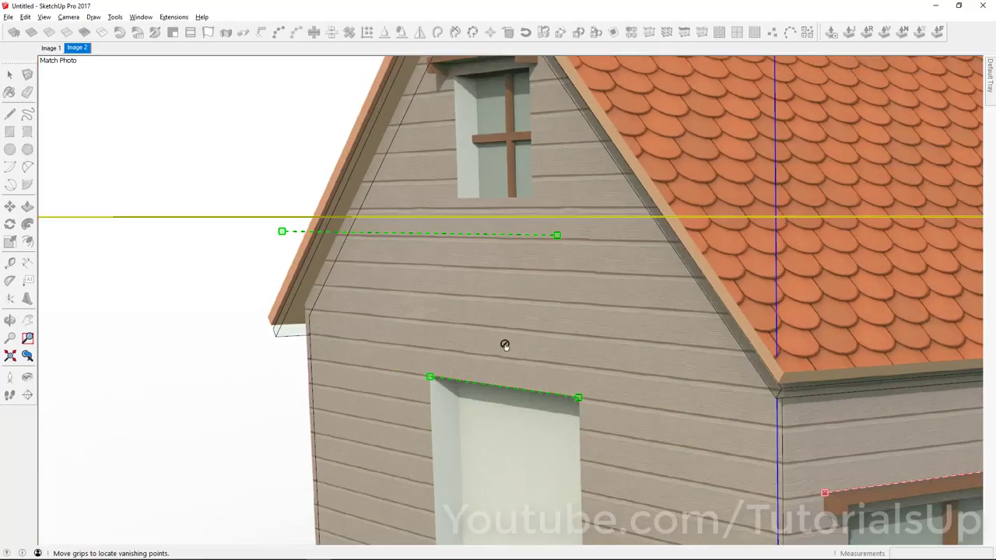
{"action": "scroll", "coordinate": [482, 321], "scroll_direction": "down", "scroll_amount": 1}
{"action": "scroll", "coordinate": [443, 442], "scroll_direction": "up", "scroll_amount": 1}
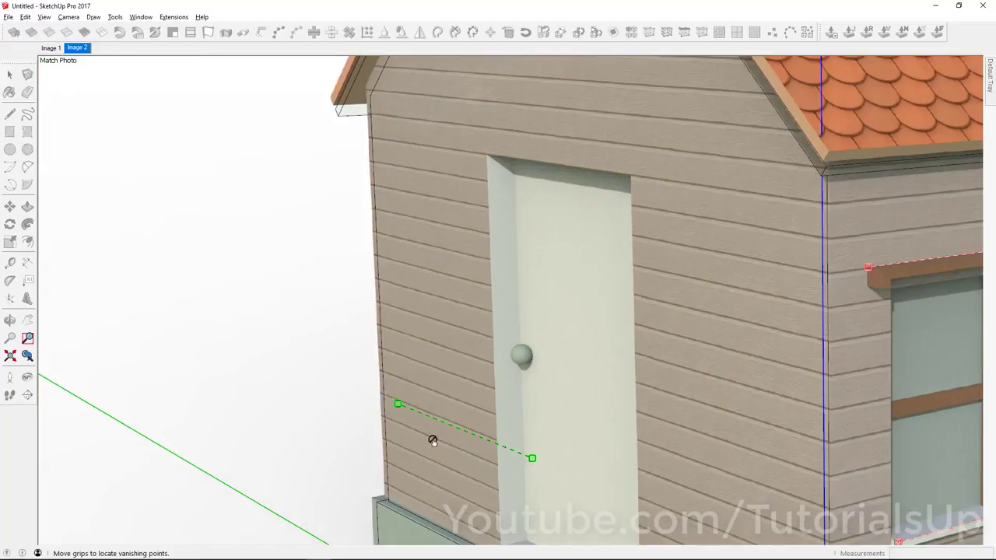
{"action": "scroll", "coordinate": [432, 437], "scroll_direction": "up", "scroll_amount": 3}
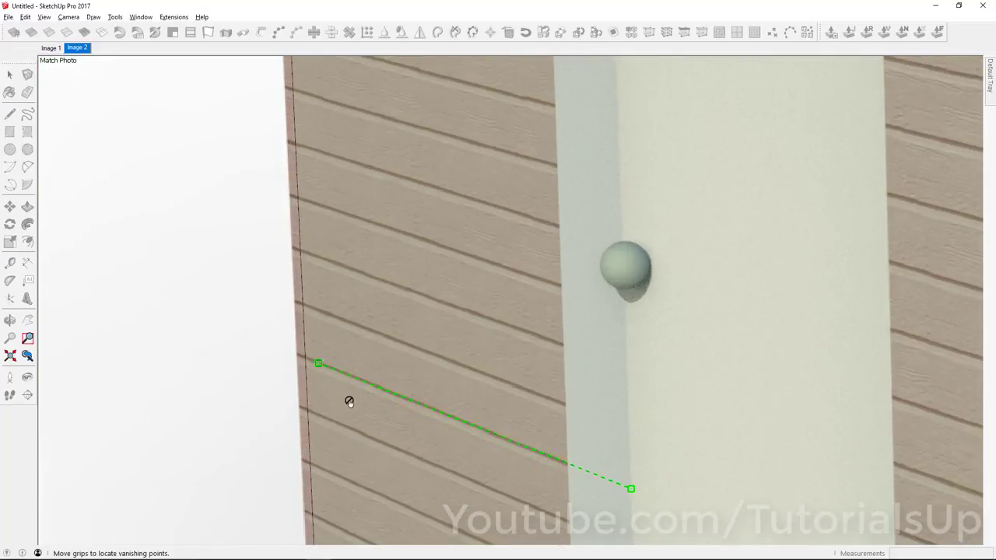
{"action": "scroll", "coordinate": [348, 402], "scroll_direction": "up", "scroll_amount": 3}
{"action": "scroll", "coordinate": [344, 338], "scroll_direction": "up", "scroll_amount": 1}
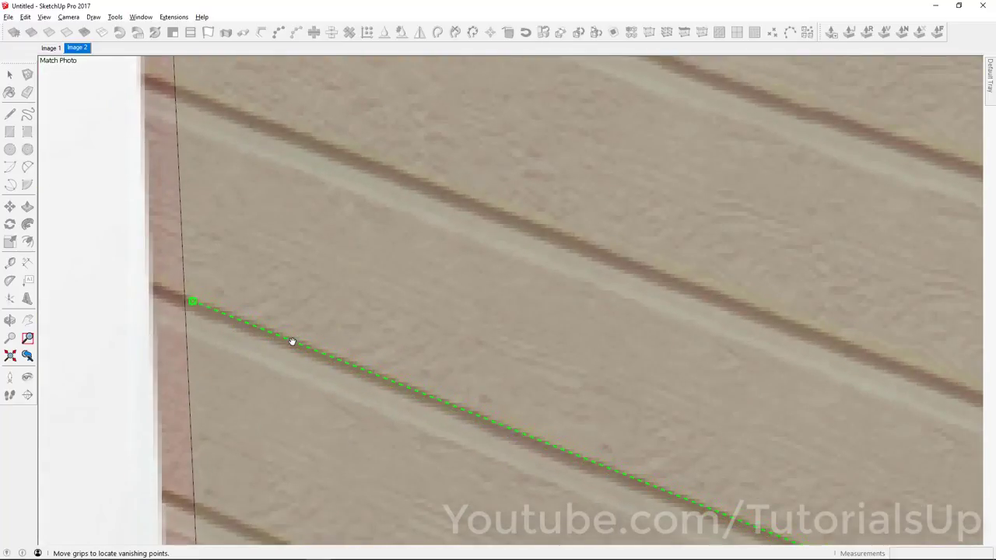
{"action": "scroll", "coordinate": [302, 249], "scroll_direction": "down", "scroll_amount": 1}
{"action": "scroll", "coordinate": [309, 244], "scroll_direction": "down", "scroll_amount": 3}
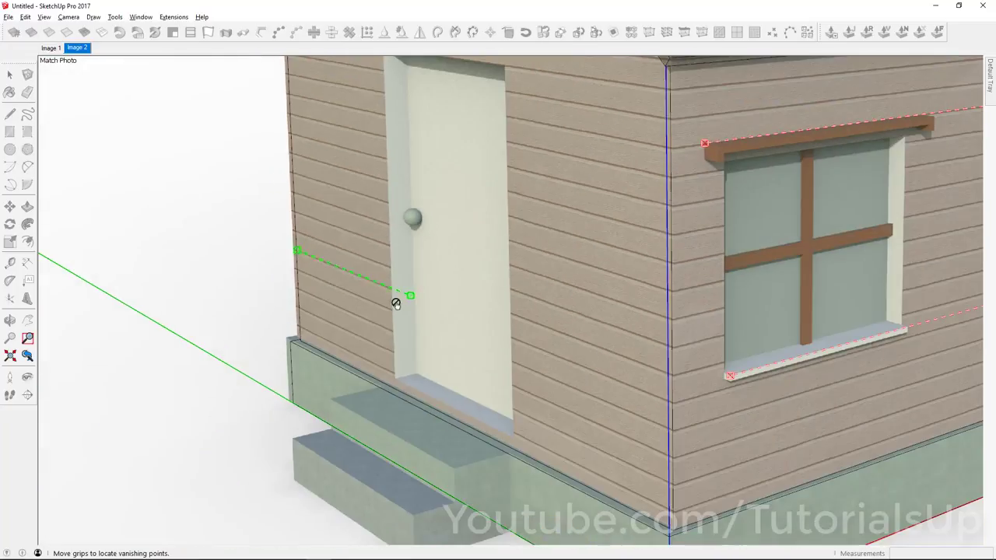
{"action": "mouse_move", "coordinate": [410, 297]}
{"action": "left_mouse_down"}
{"action": "mouse_move", "coordinate": [633, 355]}
{"action": "mouse_move", "coordinate": [662, 398]}
{"action": "left_mouse_up"}
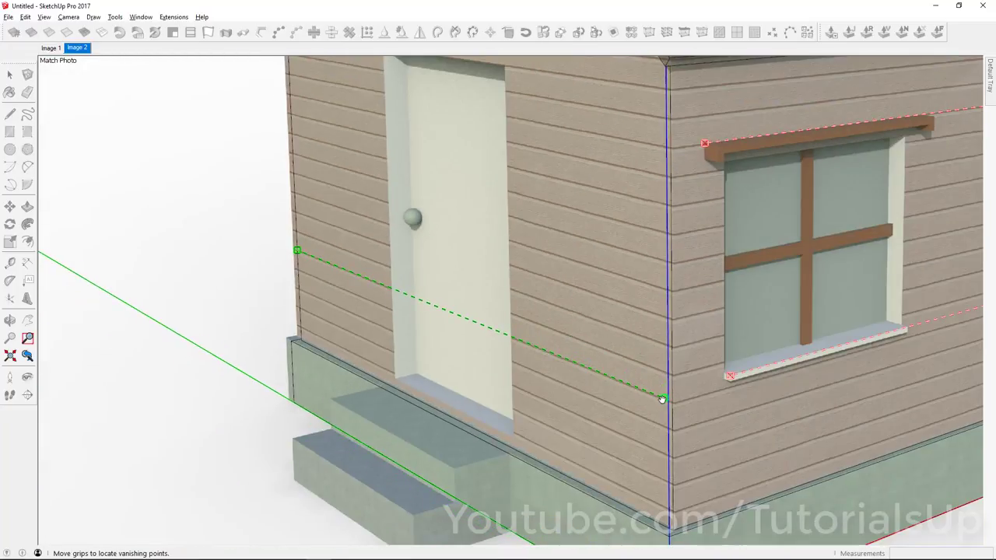
Step: Move the upper green perspective line's end onto the roof edge
{"action": "scroll", "coordinate": [662, 398], "scroll_direction": "up", "scroll_amount": 3}
{"action": "scroll", "coordinate": [669, 402], "scroll_direction": "up", "scroll_amount": 1}
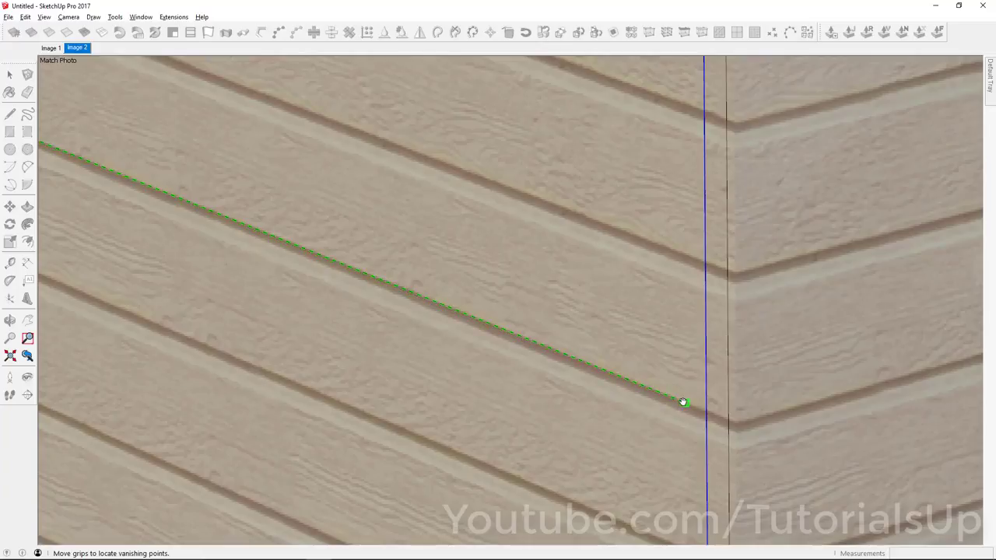
{"action": "scroll", "coordinate": [636, 437], "scroll_direction": "down", "scroll_amount": 3}
{"action": "scroll", "coordinate": [663, 462], "scroll_direction": "down", "scroll_amount": 2}
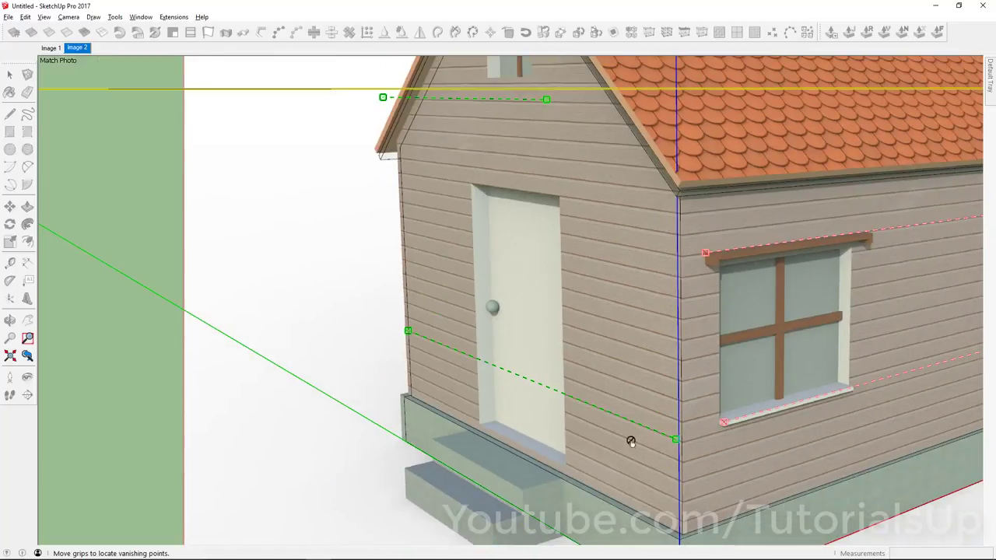
{"action": "scroll", "coordinate": [630, 441], "scroll_direction": "down", "scroll_amount": 2}
{"action": "scroll", "coordinate": [529, 221], "scroll_direction": "up", "scroll_amount": 3}
{"action": "left_click_drag", "start_coordinate": [522, 181], "coordinate": [557, 184]}
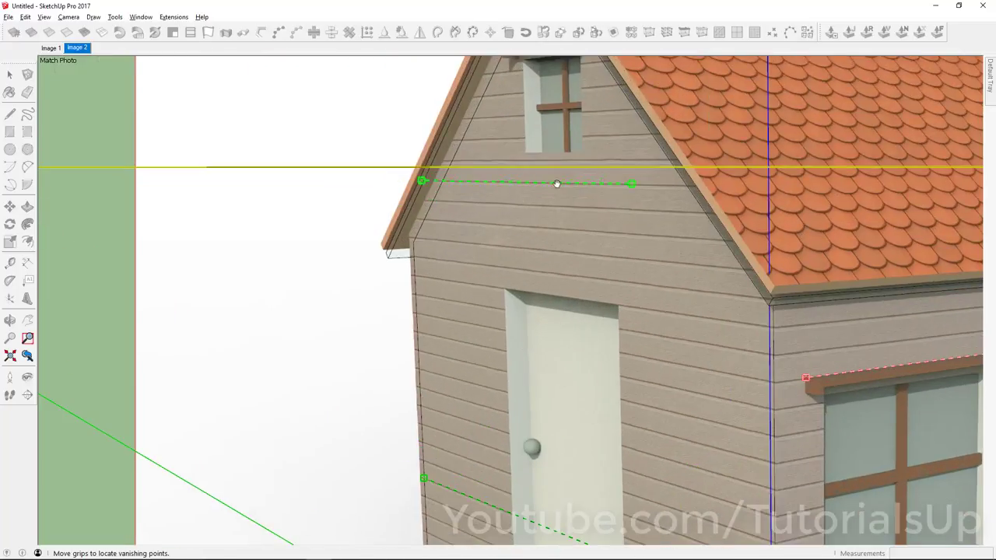
{"action": "scroll", "coordinate": [470, 206], "scroll_direction": "up", "scroll_amount": 3}
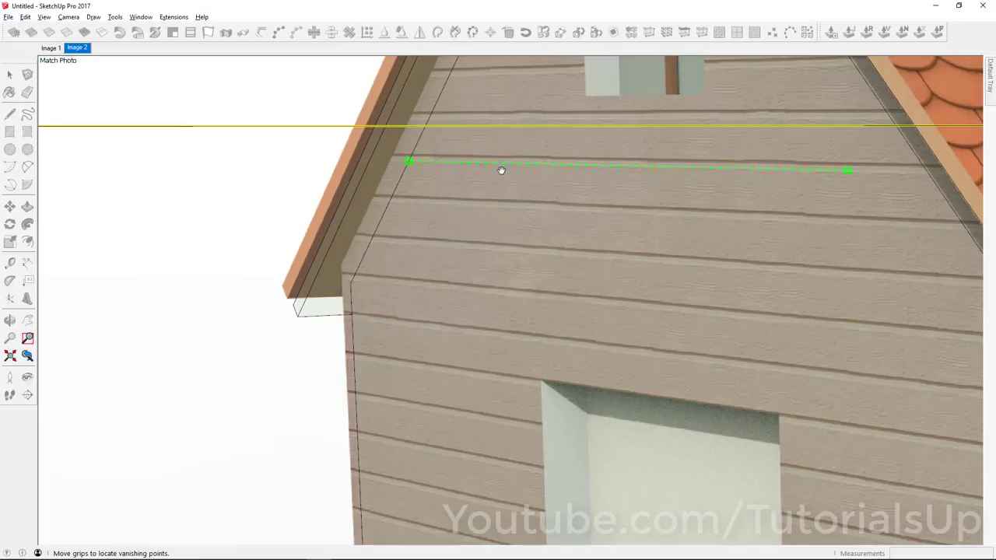
{"action": "scroll", "coordinate": [429, 182], "scroll_direction": "up", "scroll_amount": 2}
{"action": "scroll", "coordinate": [430, 219], "scroll_direction": "up", "scroll_amount": 2}
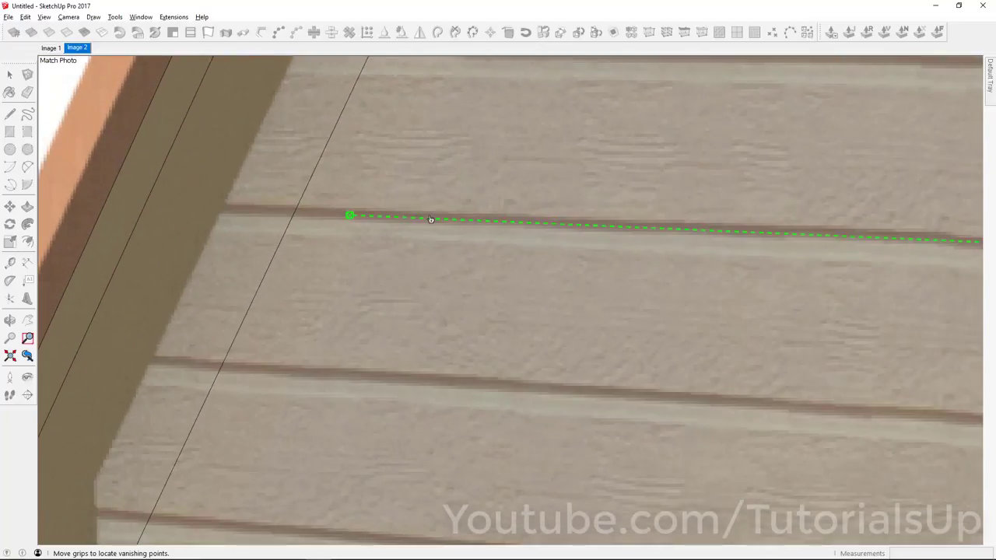
{"action": "scroll", "coordinate": [396, 211], "scroll_direction": "down", "scroll_amount": 3}
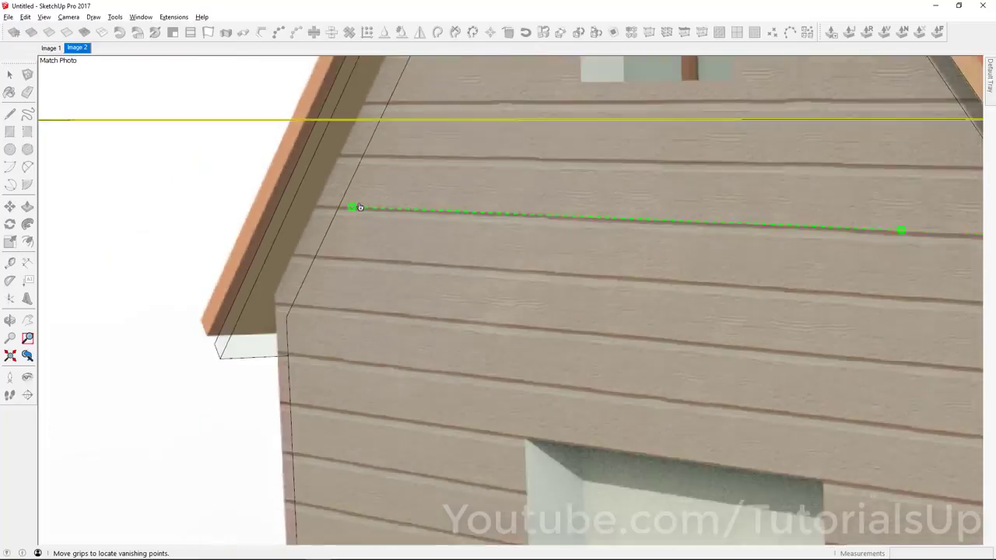
{"action": "scroll", "coordinate": [401, 208], "scroll_direction": "down", "scroll_amount": 2}
{"action": "scroll", "coordinate": [412, 206], "scroll_direction": "down", "scroll_amount": 2}
{"action": "scroll", "coordinate": [422, 205], "scroll_direction": "down", "scroll_amount": 1}
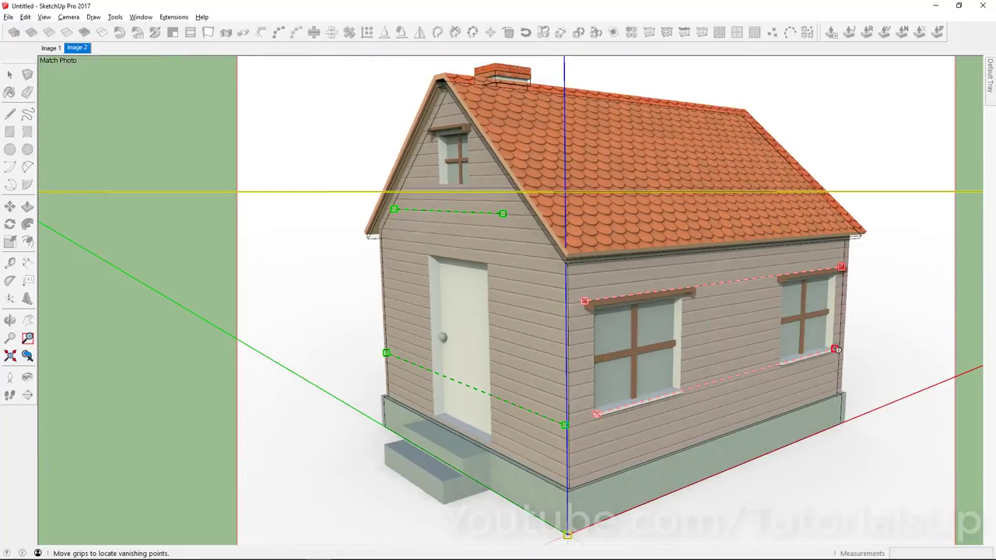
{"action": "scroll", "coordinate": [379, 407], "scroll_direction": "up", "scroll_amount": 2}
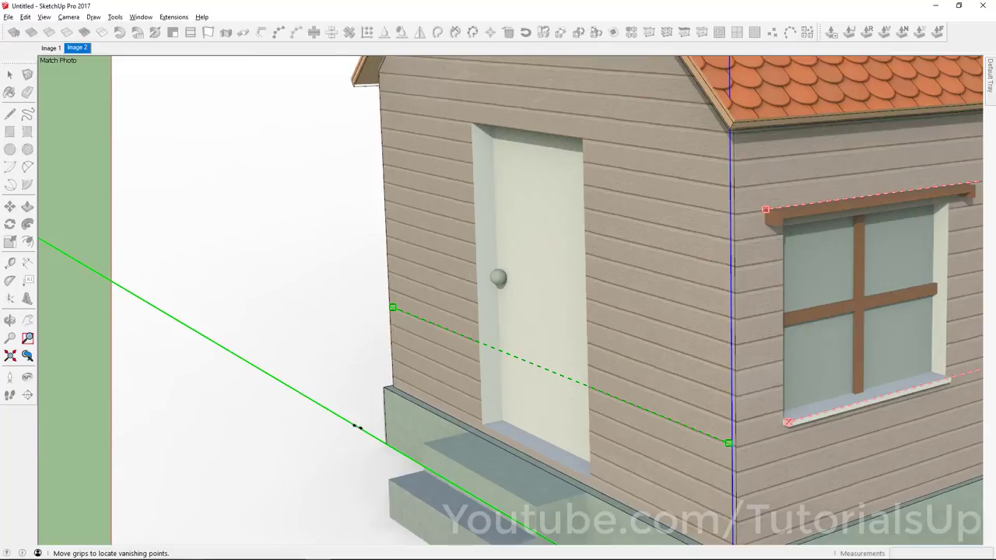
{"action": "scroll", "coordinate": [328, 419], "scroll_direction": "down", "scroll_amount": 3}
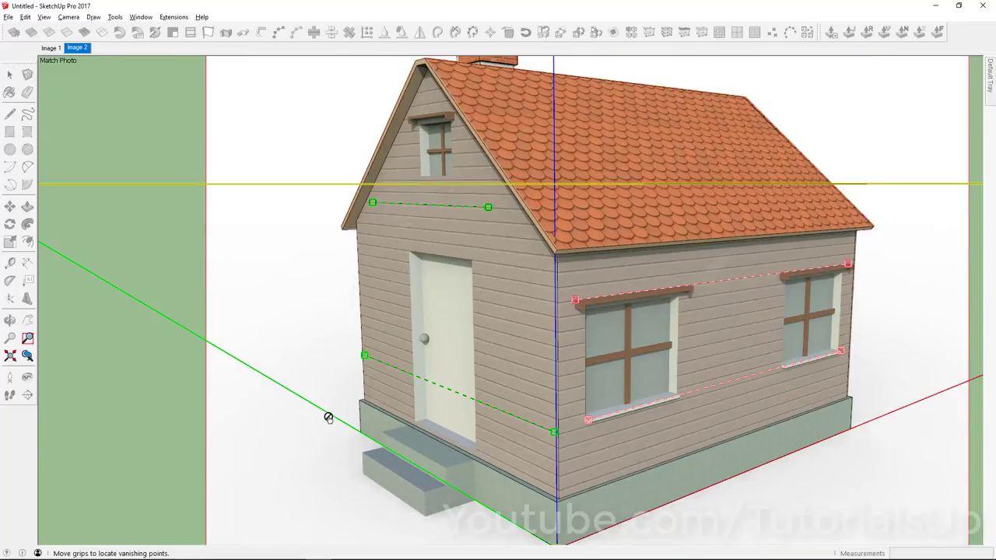
{"action": "scroll", "coordinate": [507, 490], "scroll_direction": "down", "scroll_amount": 2}
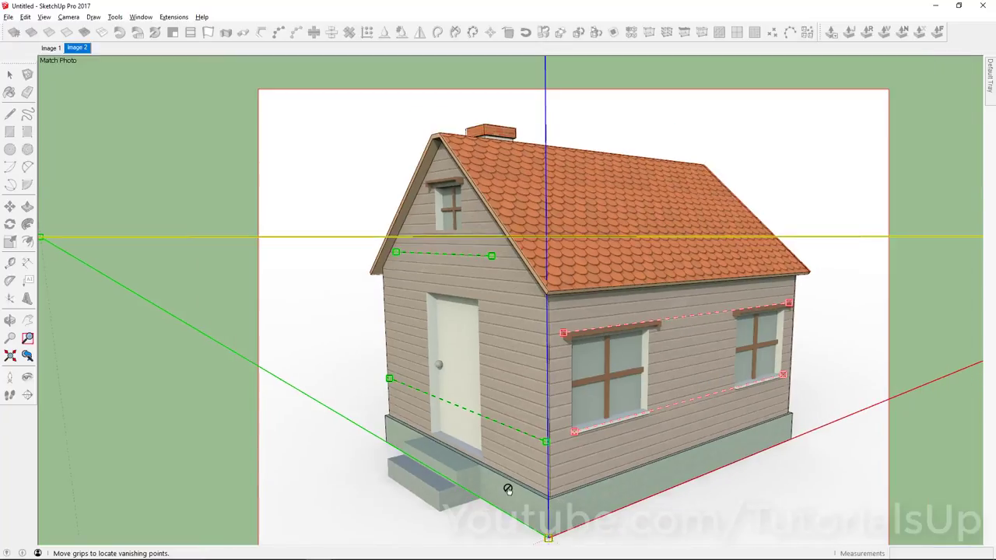
{"action": "scroll", "coordinate": [469, 151], "scroll_direction": "up", "scroll_amount": 3}
{"action": "scroll", "coordinate": [505, 109], "scroll_direction": "up", "scroll_amount": 2}
{"action": "scroll", "coordinate": [562, 106], "scroll_direction": "down", "scroll_amount": 3}
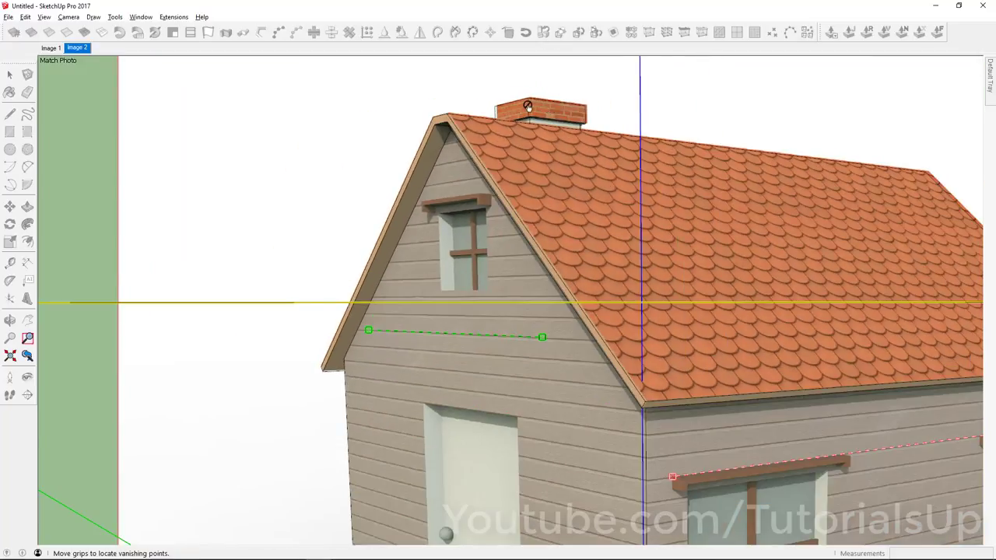
{"action": "scroll", "coordinate": [525, 107], "scroll_direction": "down", "scroll_amount": 2}
Step: Finish the Image 2 photo match by choosing Done
{"action": "right_click", "coordinate": [424, 120]}
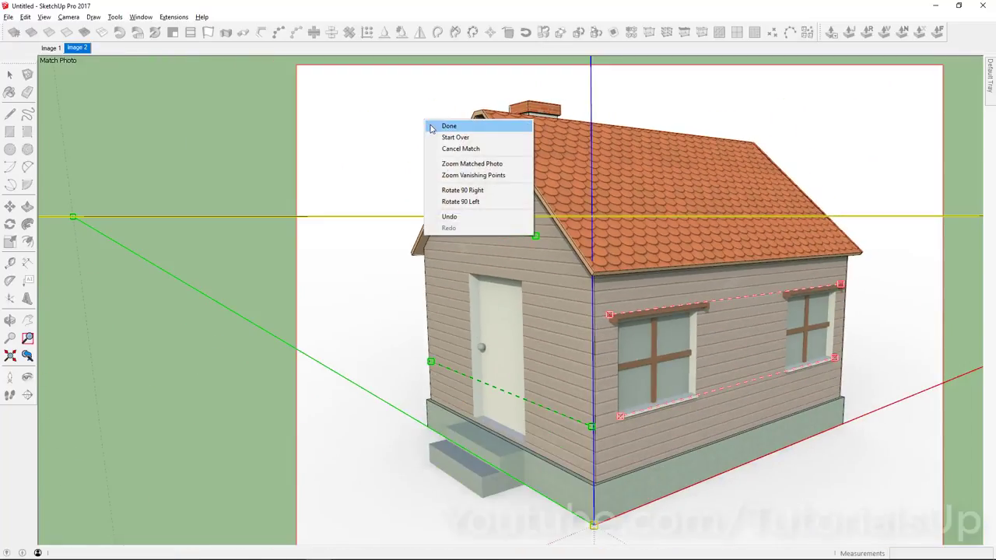
{"action": "left_click", "coordinate": [432, 128]}
{"action": "scroll", "coordinate": [327, 168], "scroll_direction": "down", "scroll_amount": 3}
{"action": "scroll", "coordinate": [342, 163], "scroll_direction": "down", "scroll_amount": 1}
{"action": "scroll", "coordinate": [479, 147], "scroll_direction": "up", "scroll_amount": 2}
{"action": "scroll", "coordinate": [498, 167], "scroll_direction": "up", "scroll_amount": 1}
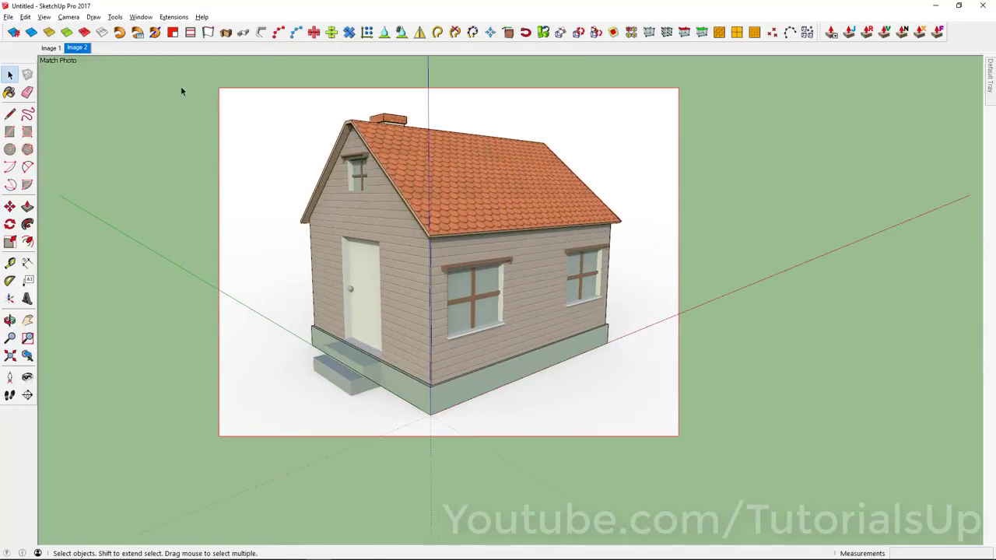
Step: Check the Image 1 scene, return to the Image 2 scene, and open the Tools menu
{"action": "left_click", "coordinate": [49, 48]}
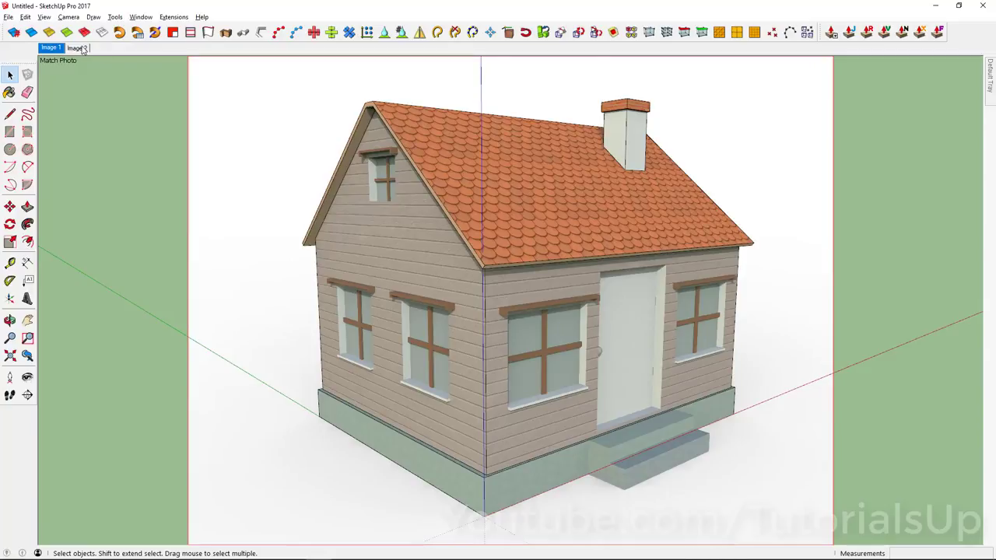
{"action": "left_click", "coordinate": [78, 48]}
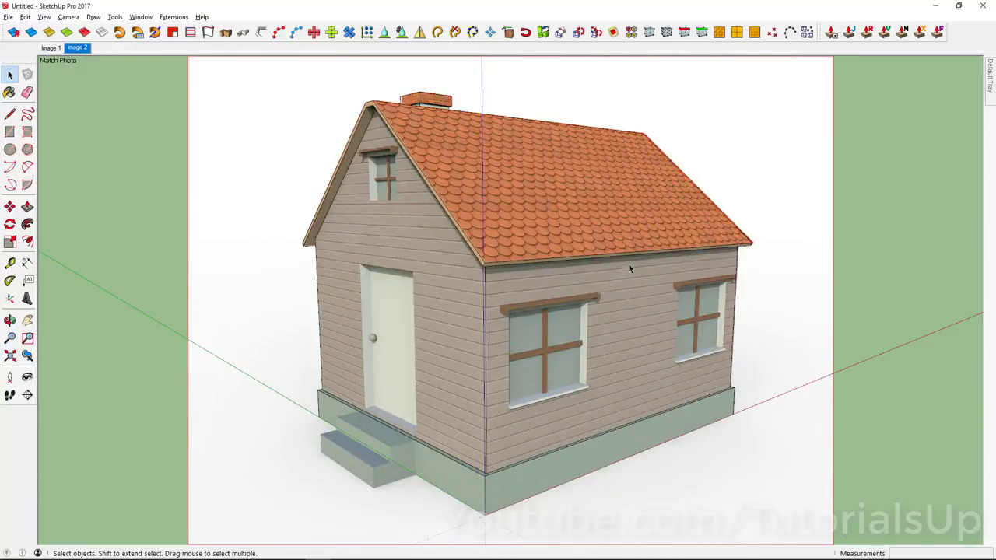
{"action": "left_click", "coordinate": [87, 48]}
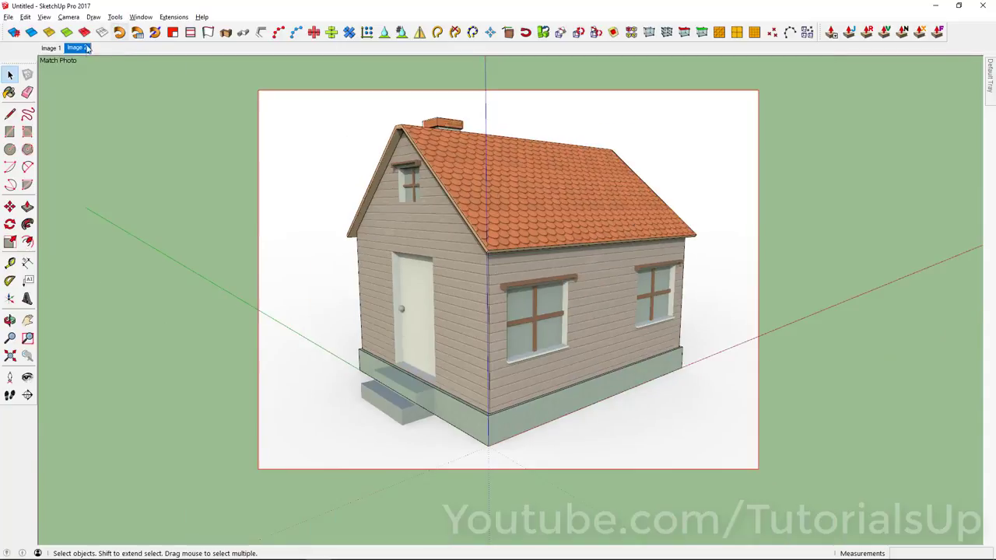
{"action": "left_click", "coordinate": [114, 17]}
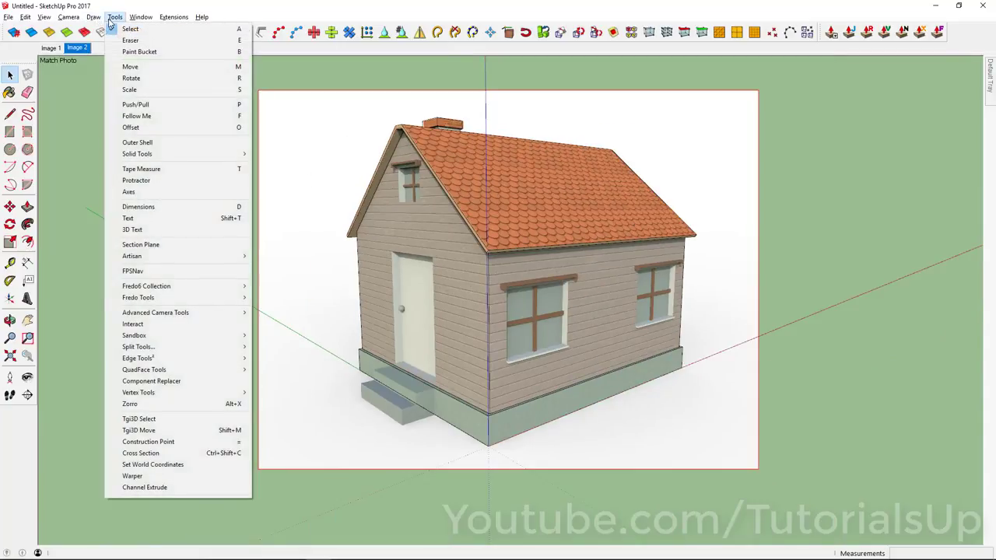
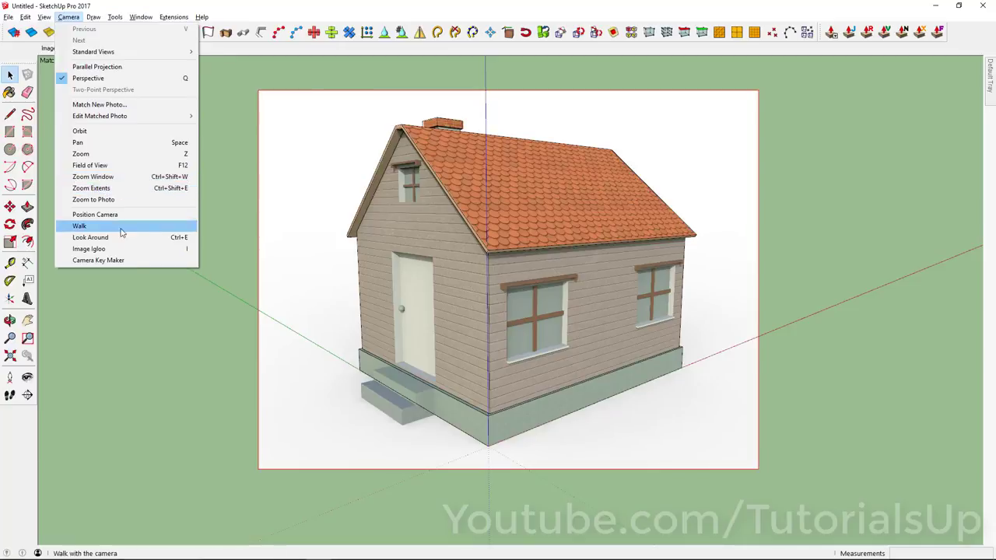
Step: Switch to the Image 2 scene and orbit out to view the white house and photo cameras
{"action": "left_click", "coordinate": [115, 253]}
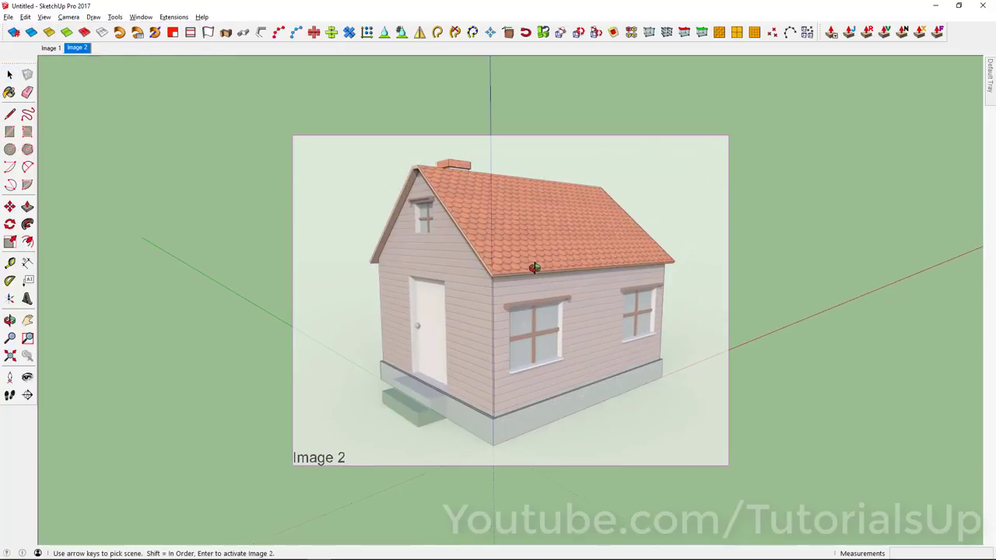
{"action": "mouse_move", "coordinate": [552, 256]}
{"action": "left_mouse_down"}
{"action": "mouse_move", "coordinate": [396, 301]}
{"action": "mouse_move", "coordinate": [412, 223]}
{"action": "mouse_move", "coordinate": [240, 251]}
{"action": "mouse_move", "coordinate": [319, 262]}
{"action": "mouse_move", "coordinate": [696, 229]}
{"action": "mouse_move", "coordinate": [411, 273]}
{"action": "mouse_move", "coordinate": [514, 256]}
{"action": "mouse_move", "coordinate": [452, 251]}
{"action": "mouse_move", "coordinate": [205, 273]}
{"action": "mouse_move", "coordinate": [526, 274]}
{"action": "mouse_move", "coordinate": [459, 264]}
{"action": "mouse_move", "coordinate": [427, 353]}
{"action": "mouse_move", "coordinate": [464, 409]}
{"action": "mouse_move", "coordinate": [514, 438]}
{"action": "mouse_move", "coordinate": [400, 328]}
{"action": "left_mouse_up"}
{"action": "scroll", "coordinate": [436, 224], "scroll_direction": "down", "scroll_amount": 3}
{"action": "scroll", "coordinate": [448, 251], "scroll_direction": "up", "scroll_amount": 5}
{"action": "scroll", "coordinate": [449, 253], "scroll_direction": "down", "scroll_amount": 3}
{"action": "scroll", "coordinate": [449, 254], "scroll_direction": "down", "scroll_amount": 3}
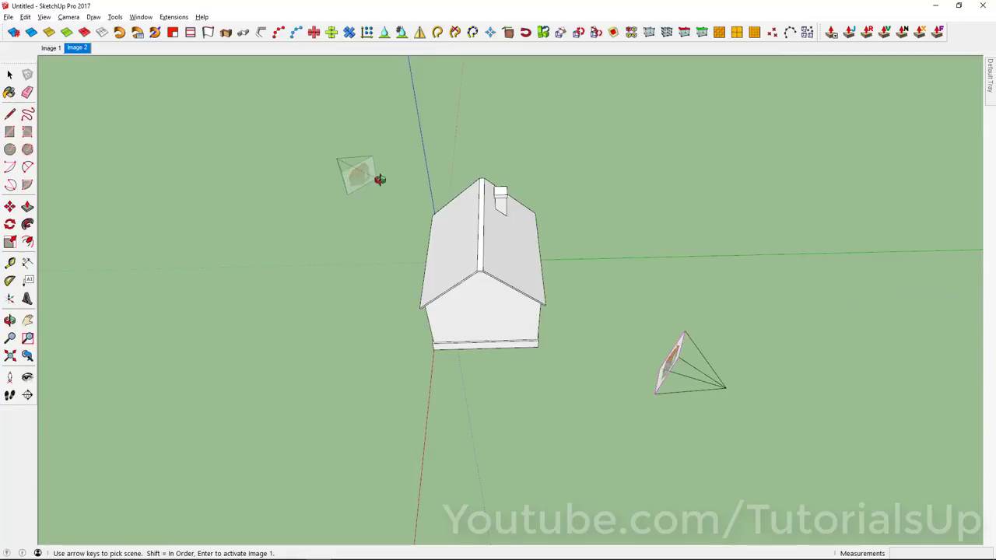
{"action": "mouse_move", "coordinate": [379, 179]}
{"action": "left_mouse_down"}
{"action": "mouse_move", "coordinate": [385, 220]}
{"action": "mouse_move", "coordinate": [305, 184]}
{"action": "left_mouse_up"}
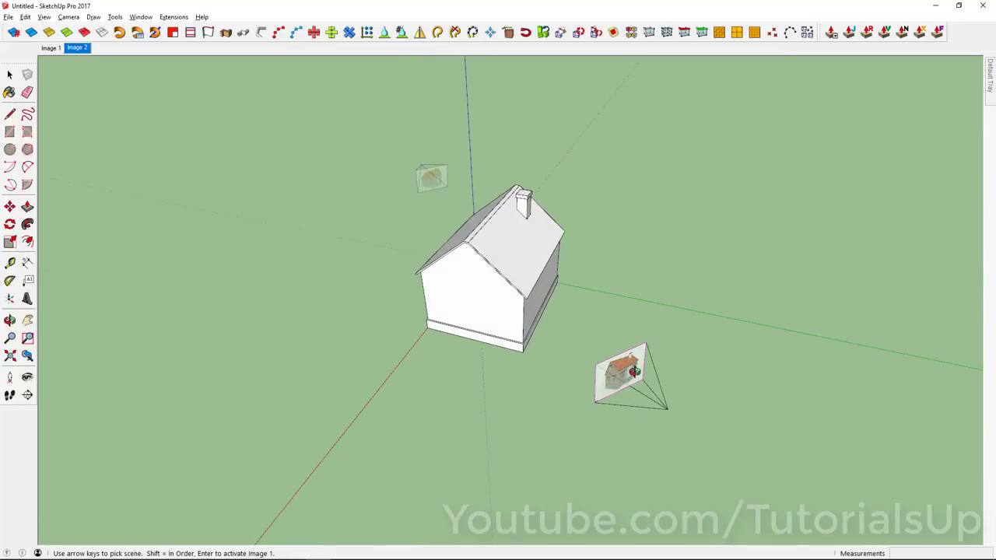
{"action": "key", "text": "shift"}
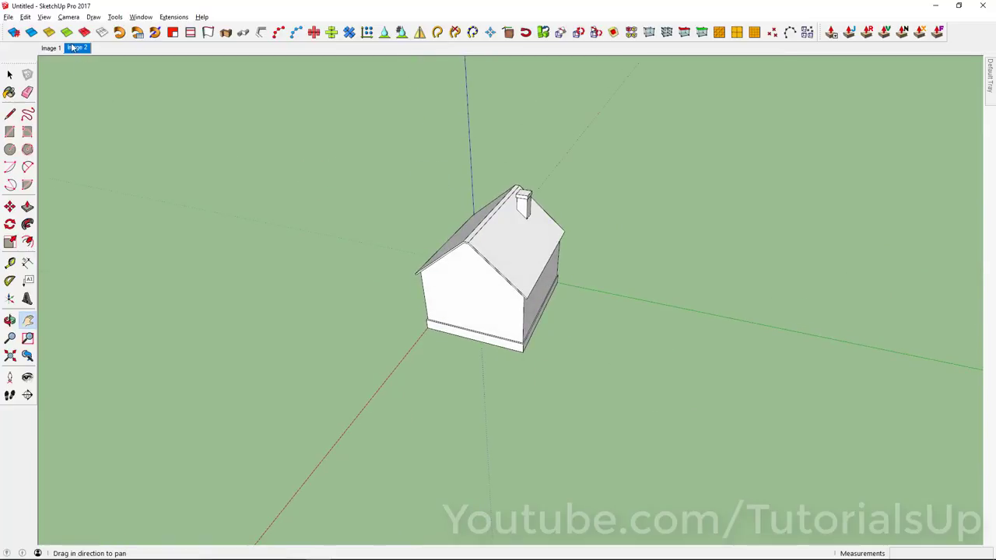
Step: From the Image 1 scene, project its photo onto the house, trimming partially visible faces
{"action": "left_click", "coordinate": [72, 47]}
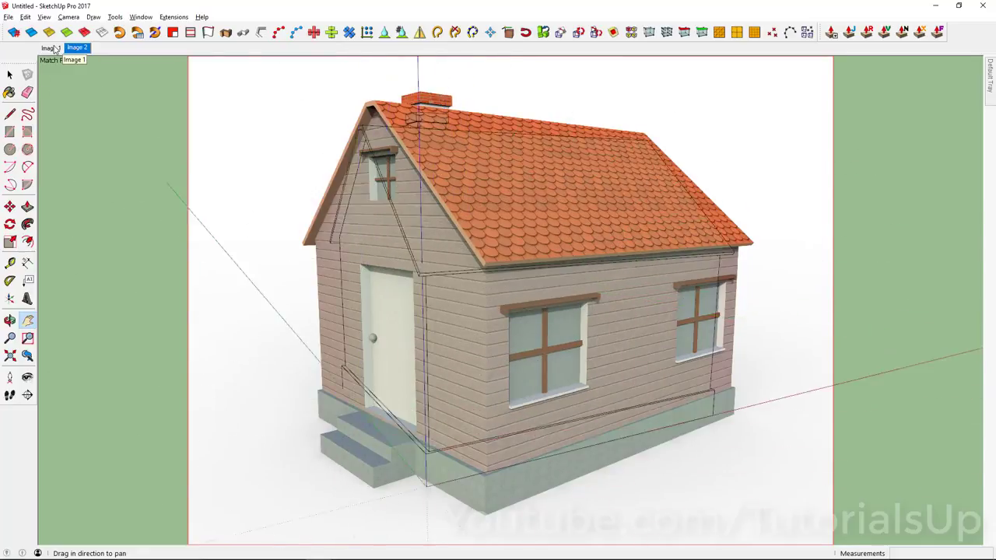
{"action": "left_click", "coordinate": [51, 48]}
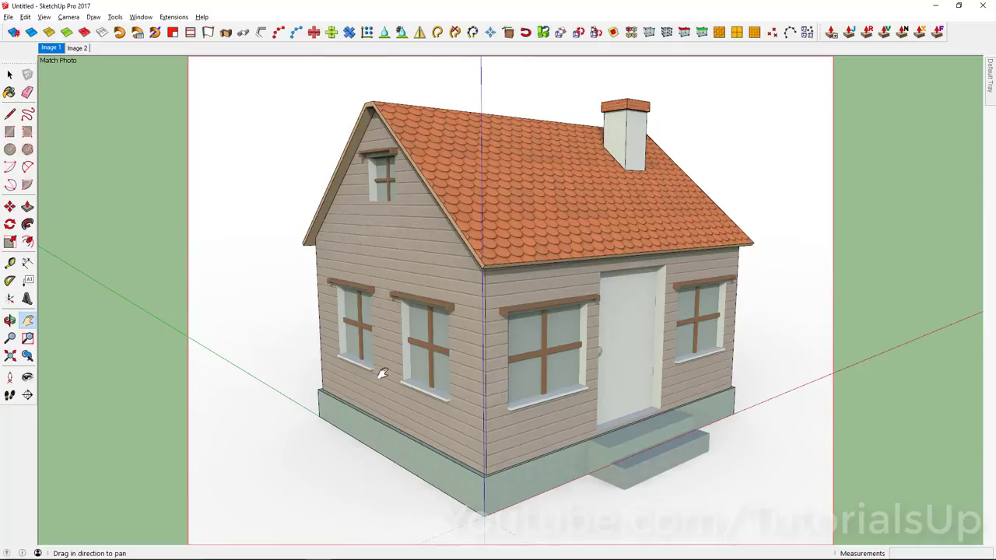
{"action": "key", "text": "space"}
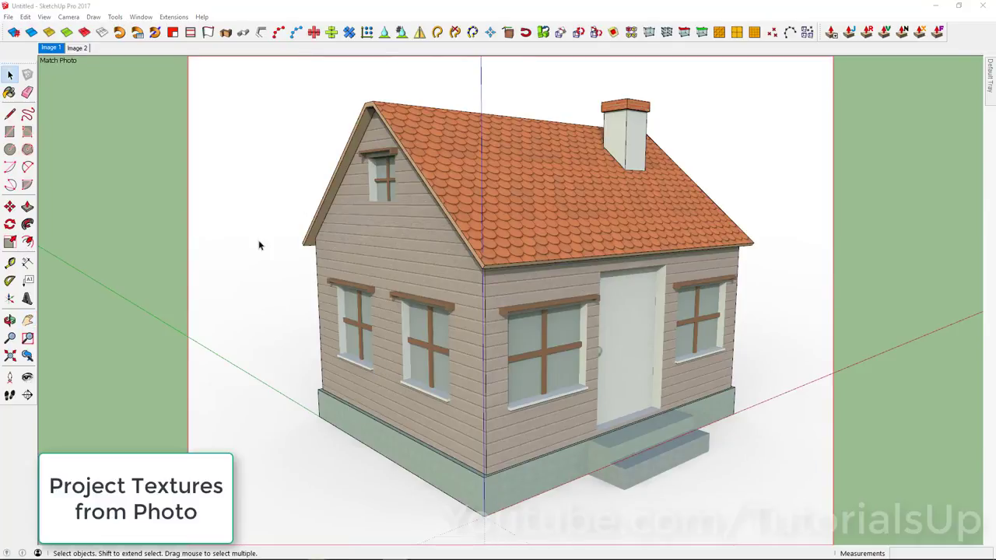
{"action": "right_click", "coordinate": [273, 255]}
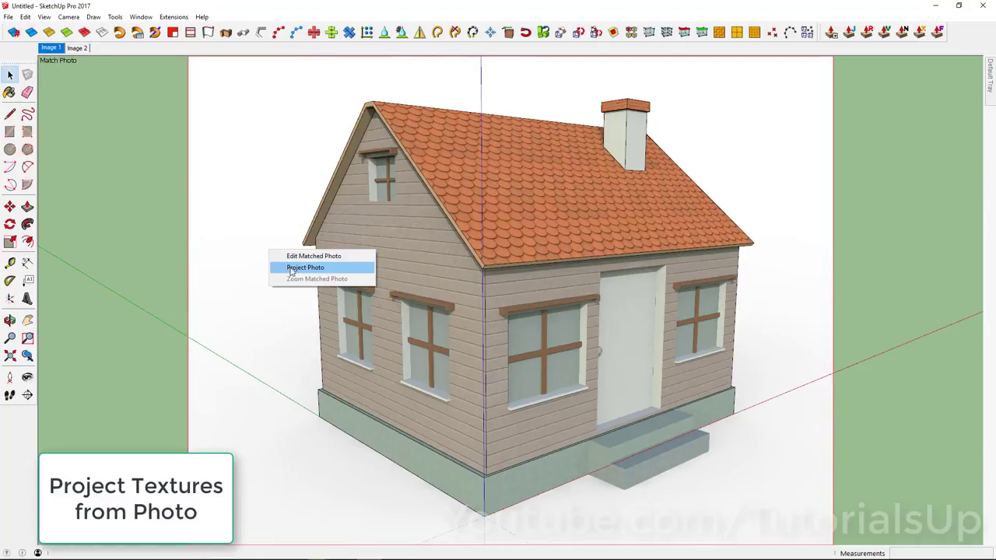
{"action": "left_click", "coordinate": [332, 268]}
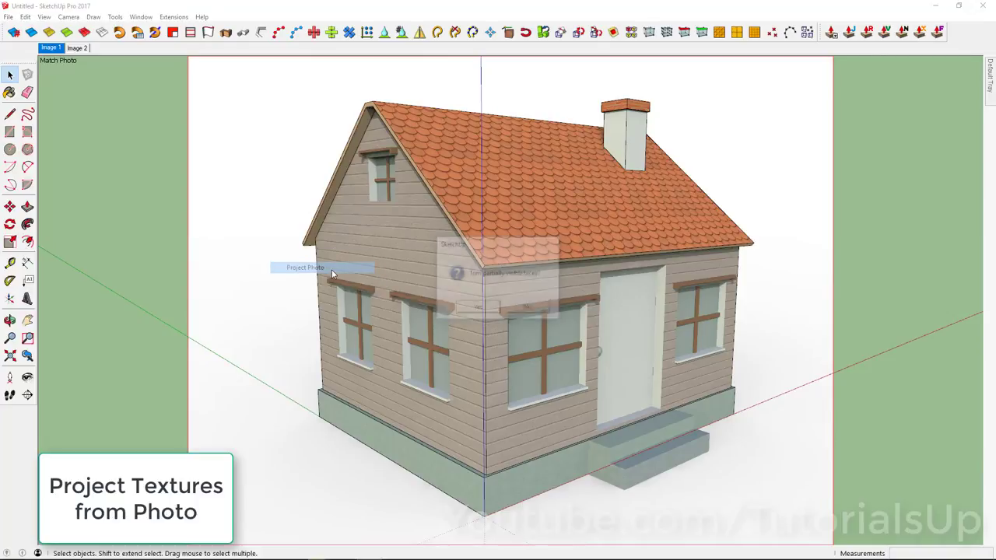
{"action": "left_click", "coordinate": [477, 308]}
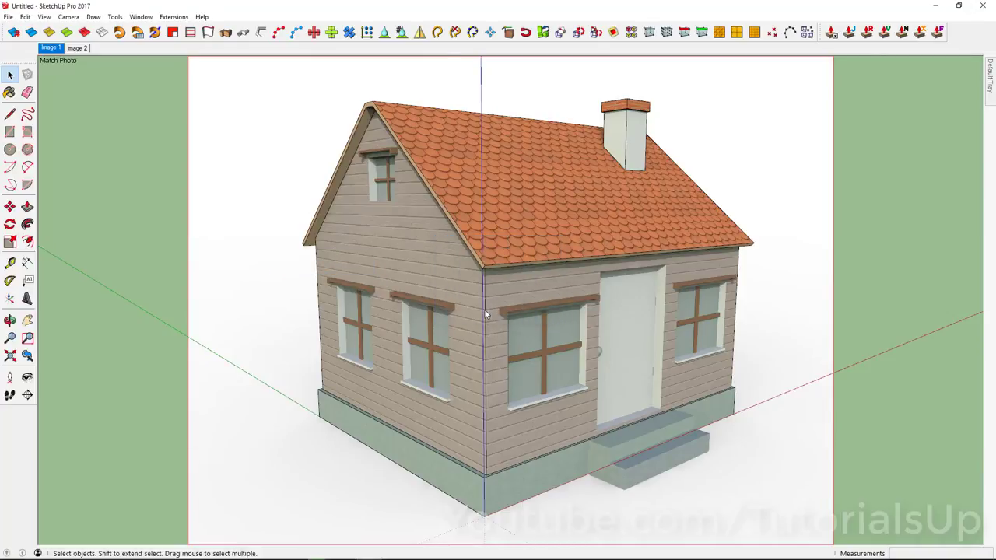
Step: Orbit around the house to check the textured side wall, roof and front door
{"action": "scroll", "coordinate": [488, 310], "scroll_direction": "up", "scroll_amount": 1}
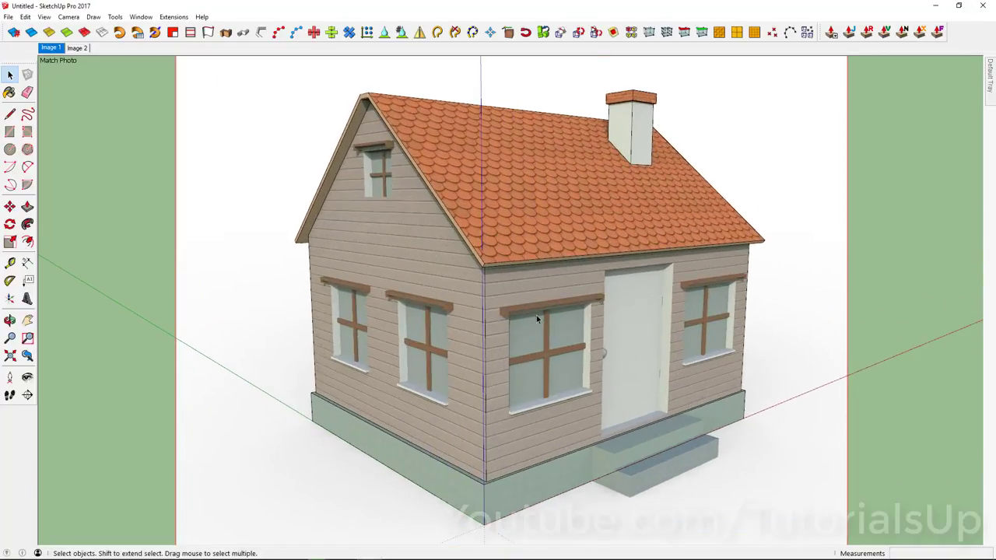
{"action": "middle_click_drag", "start_coordinate": [536, 315], "coordinate": [799, 301]}
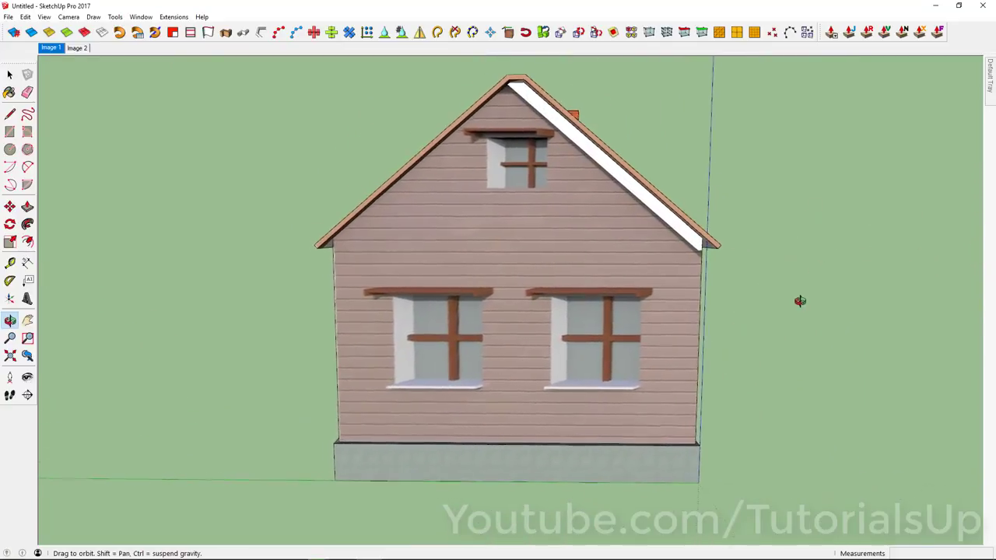
{"action": "mouse_move", "coordinate": [800, 301]}
{"action": "left_mouse_down"}
{"action": "mouse_move", "coordinate": [360, 390]}
{"action": "mouse_move", "coordinate": [151, 83]}
{"action": "left_mouse_up"}
{"action": "key", "text": "space"}
Step: Project the Image 2 photo onto the house, overwriting existing materials and trimming faces
{"action": "left_click", "coordinate": [78, 48]}
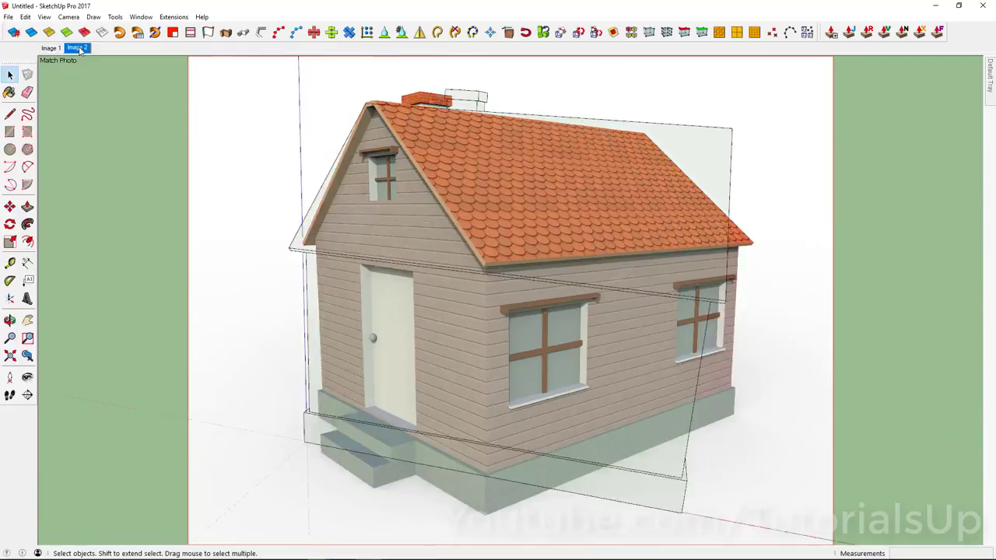
{"action": "right_click", "coordinate": [319, 163]}
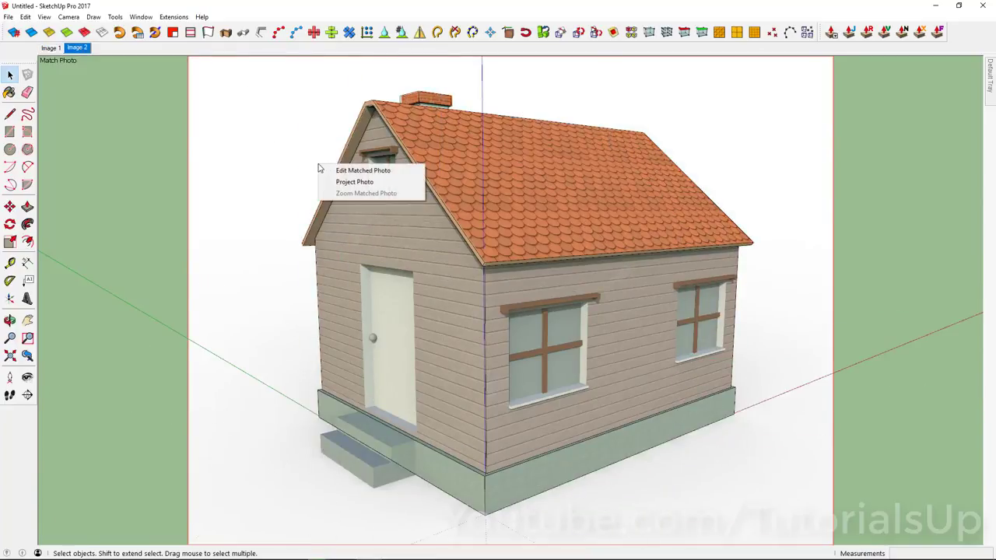
{"action": "left_click", "coordinate": [338, 167]}
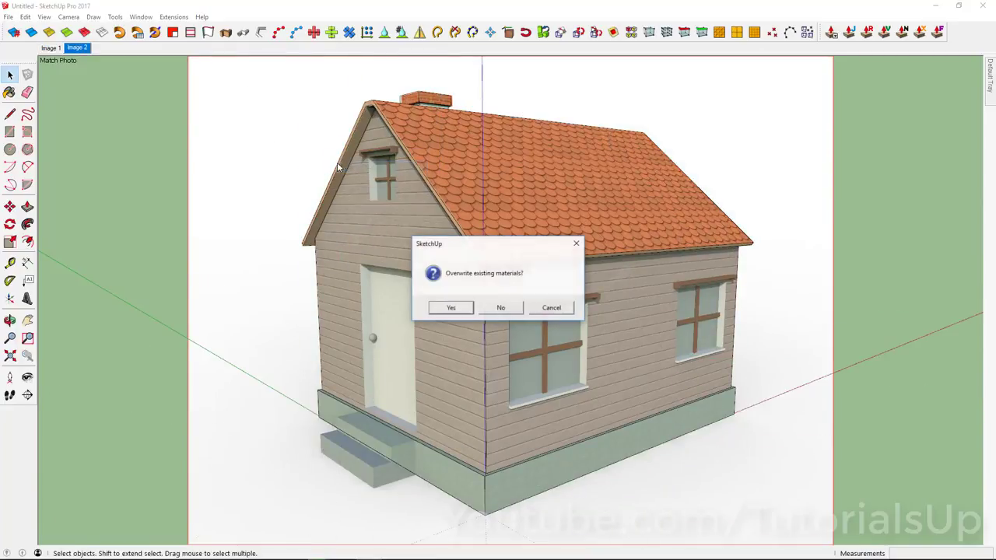
{"action": "left_click", "coordinate": [449, 309]}
{"action": "left_click", "coordinate": [466, 311]}
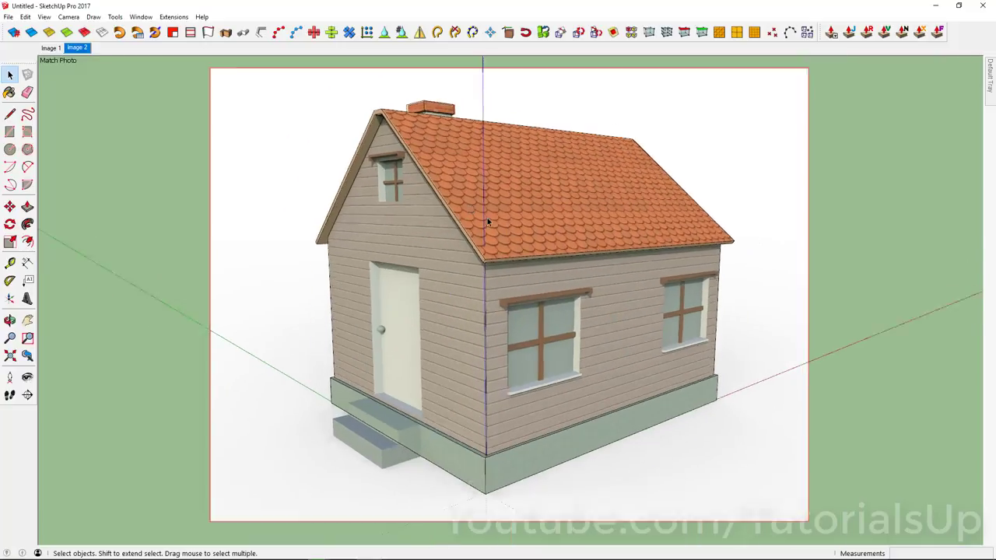
{"action": "mouse_move", "coordinate": [467, 208]}
{"action": "middle_mouse_down"}
{"action": "mouse_move", "coordinate": [605, 304]}
{"action": "mouse_move", "coordinate": [767, 311]}
{"action": "mouse_move", "coordinate": [640, 326]}
{"action": "middle_mouse_up"}
{"action": "mouse_move", "coordinate": [528, 314]}
{"action": "middle_mouse_down"}
{"action": "mouse_move", "coordinate": [366, 316]}
{"action": "mouse_move", "coordinate": [367, 326]}
{"action": "middle_mouse_up"}
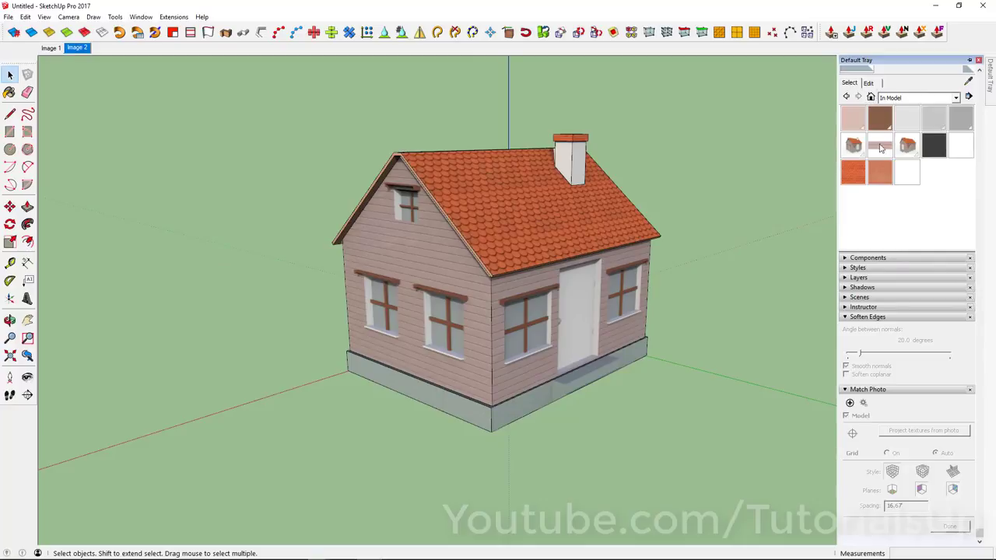
Step: Delete both projected photo materials from the In Model list, replacing them with the default material
{"action": "right_click", "coordinate": [909, 147]}
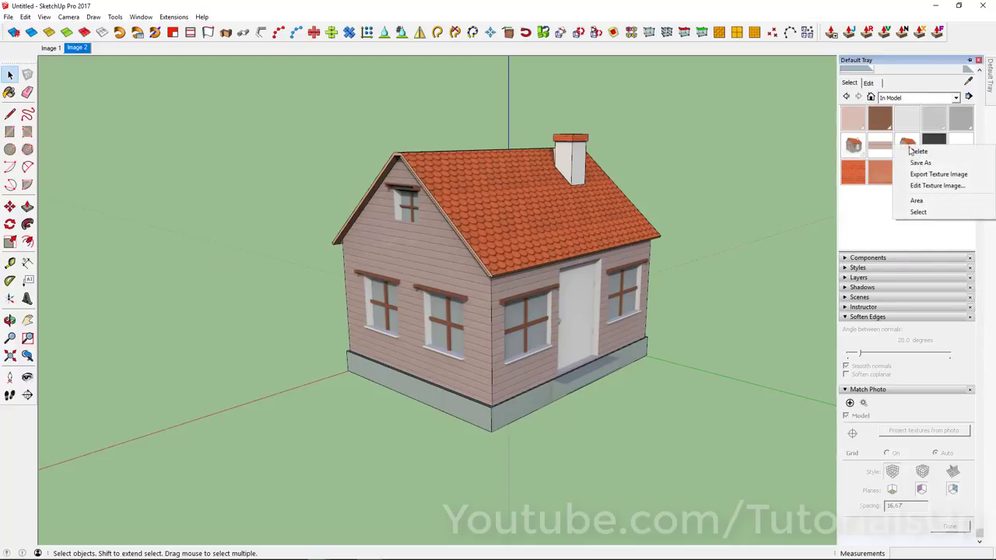
{"action": "left_click", "coordinate": [919, 153]}
{"action": "left_click", "coordinate": [536, 307]}
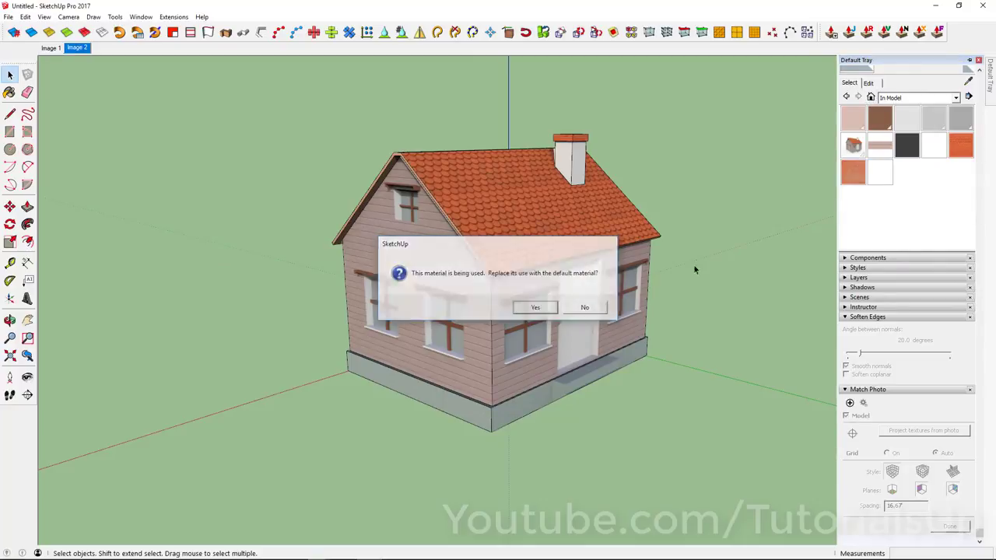
{"action": "right_click", "coordinate": [860, 145]}
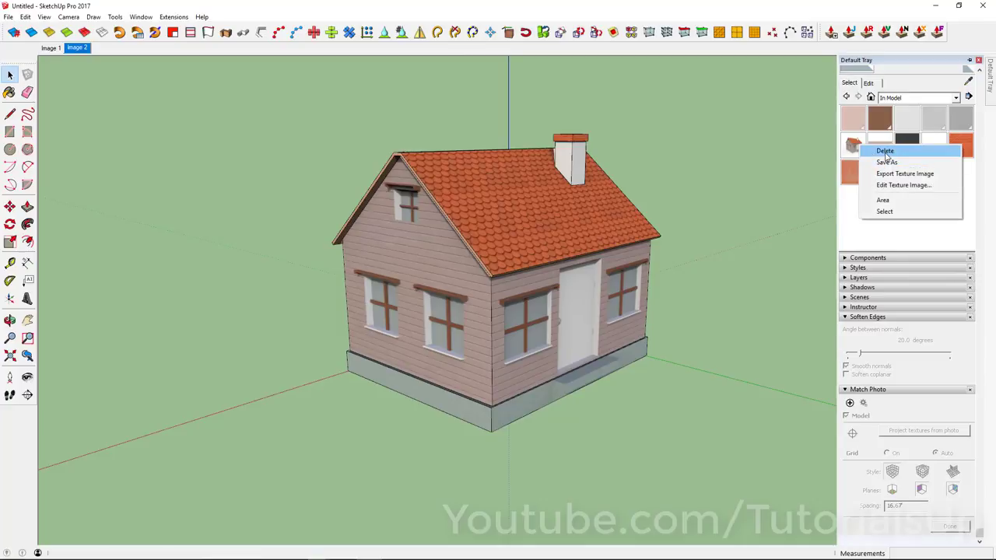
{"action": "left_click", "coordinate": [884, 150]}
{"action": "left_click", "coordinate": [536, 307]}
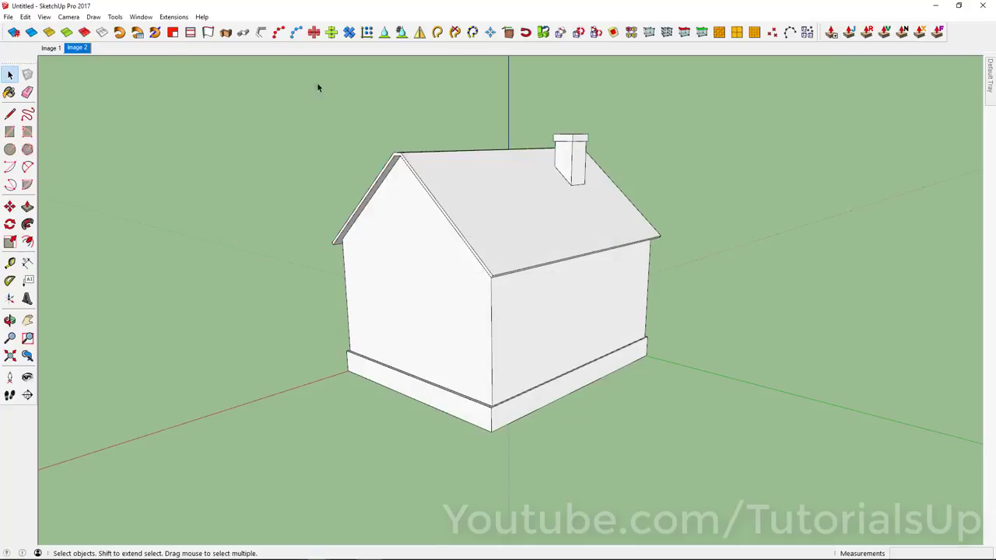
Step: Show the Image 1 scene and set Model Info units to Decimal feet with 0.00' precision
{"action": "left_click", "coordinate": [57, 50]}
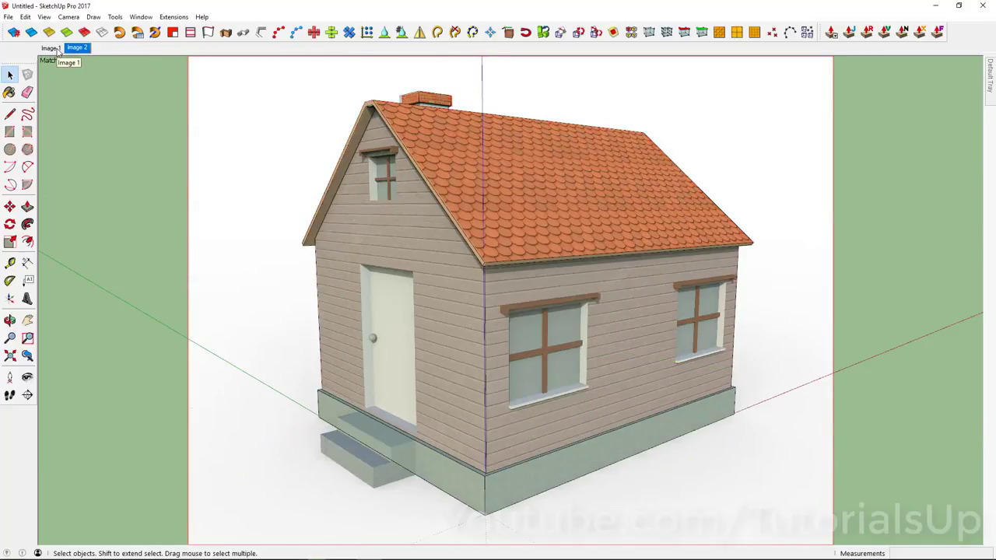
{"action": "left_click", "coordinate": [57, 49]}
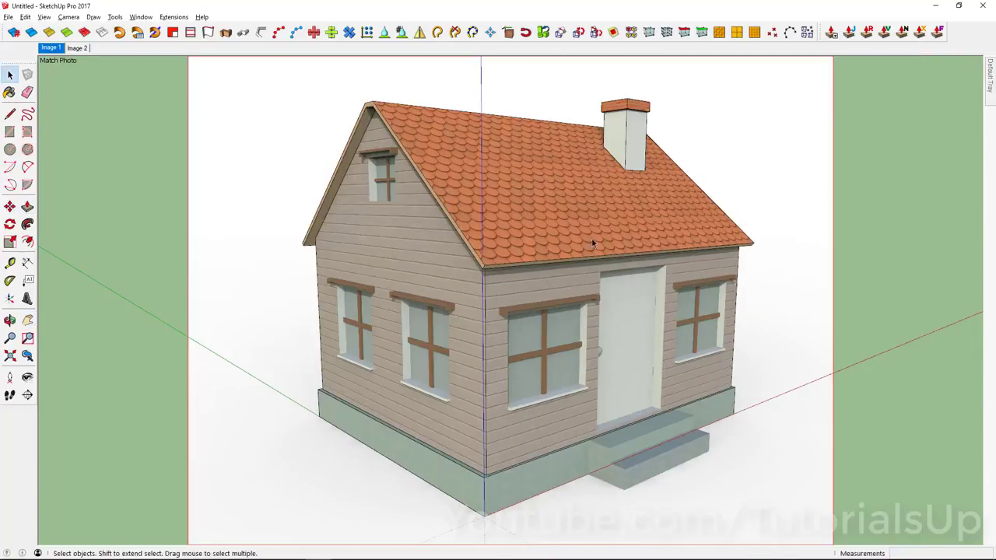
{"action": "left_click", "coordinate": [141, 17]}
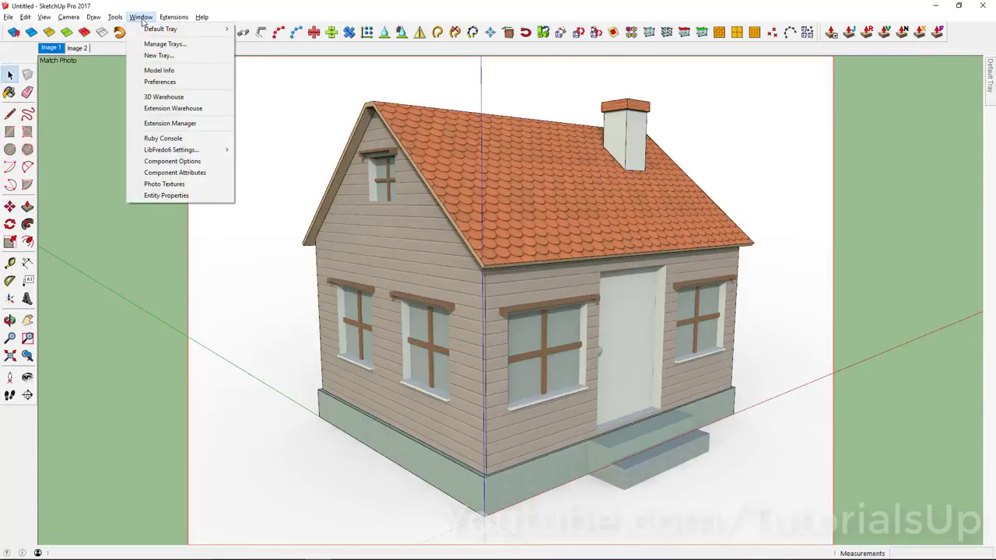
{"action": "left_click", "coordinate": [171, 69]}
{"action": "left_click_drag", "start_coordinate": [157, 36], "coordinate": [556, 138]}
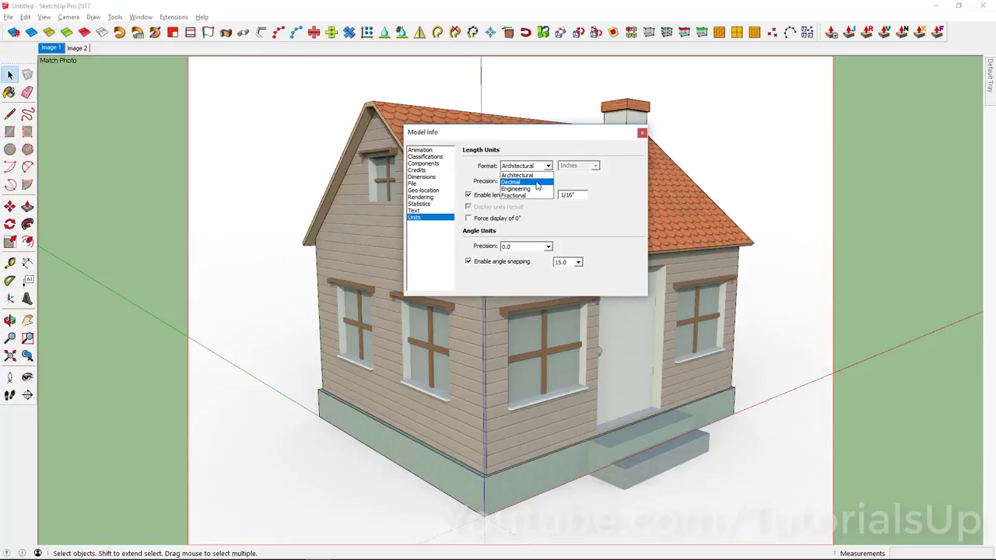
{"action": "left_click", "coordinate": [536, 182]}
{"action": "left_click", "coordinate": [547, 182]}
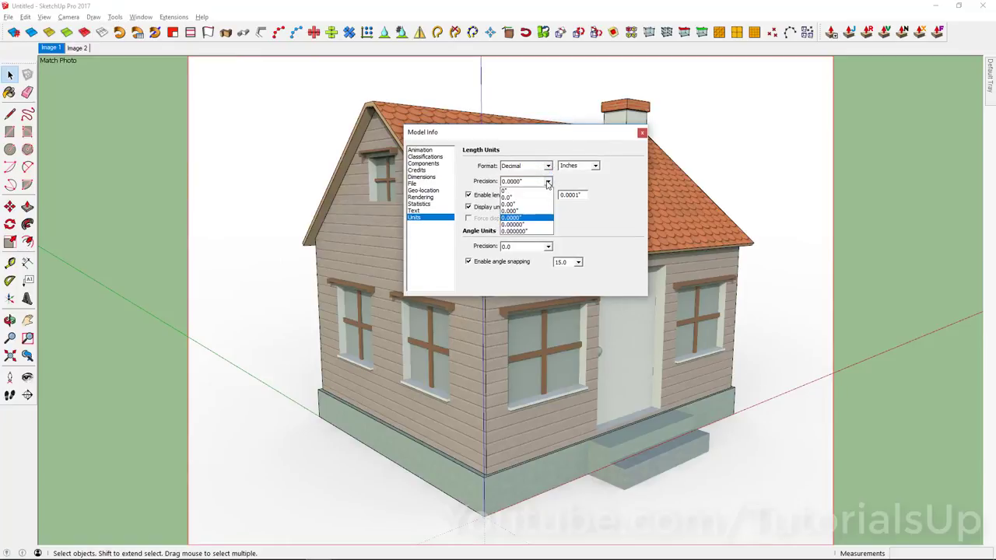
{"action": "left_click", "coordinate": [532, 204]}
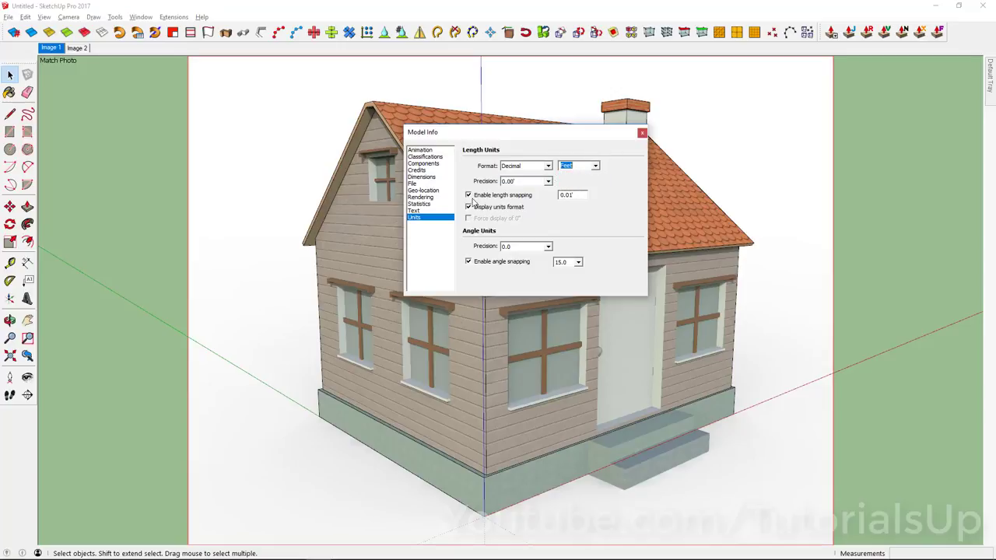
Step: Close Model Info and zoom in on the front wall's doorway
{"action": "left_click", "coordinate": [642, 133]}
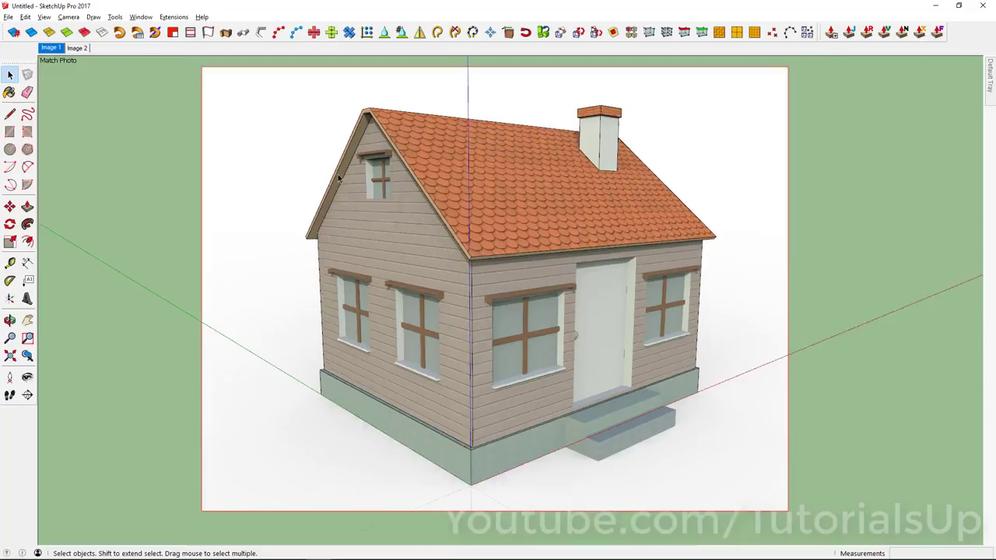
{"action": "scroll", "coordinate": [602, 296], "scroll_direction": "up", "scroll_amount": 2}
{"action": "scroll", "coordinate": [585, 371], "scroll_direction": "up", "scroll_amount": 5}
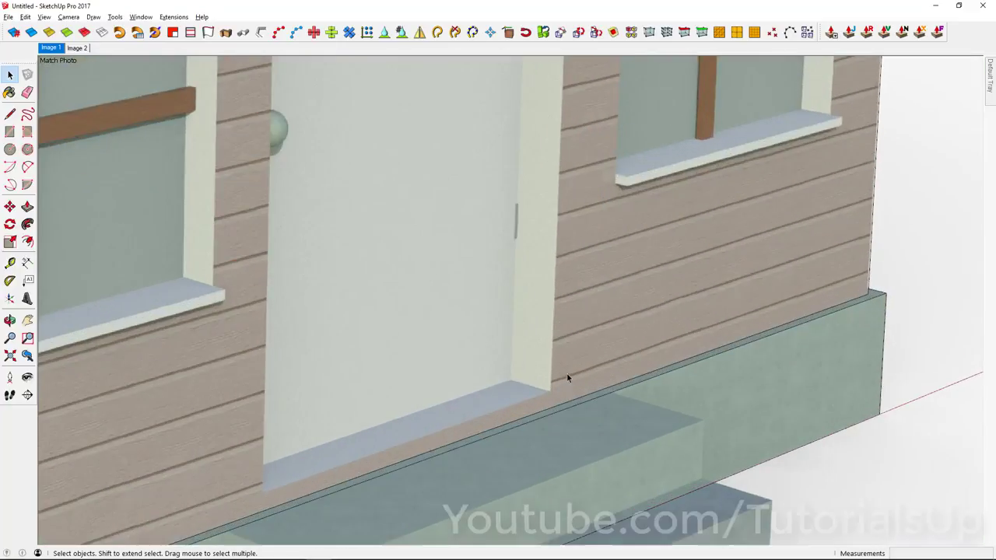
{"action": "scroll", "coordinate": [550, 393], "scroll_direction": "up", "scroll_amount": 3}
{"action": "key", "text": "l"}
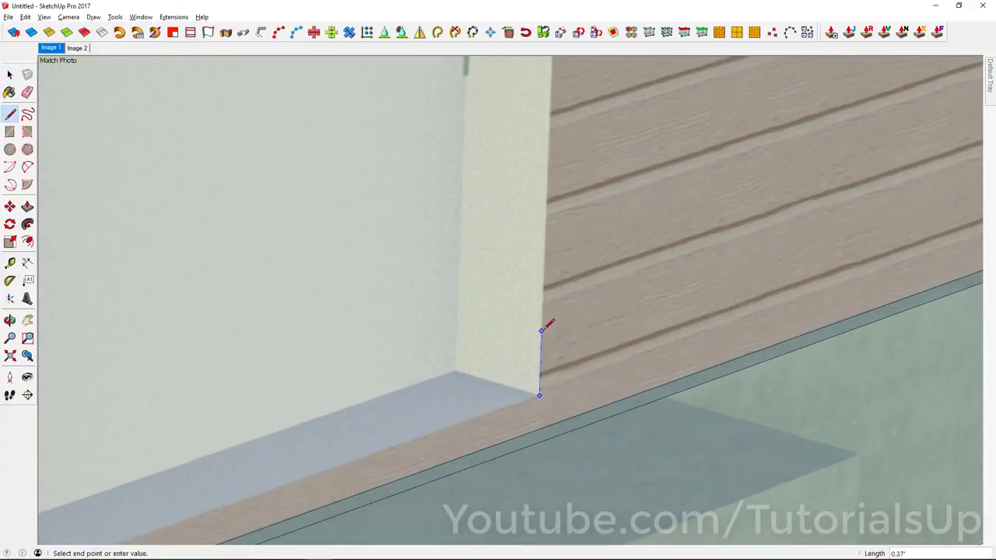
{"action": "scroll", "coordinate": [542, 339], "scroll_direction": "down", "scroll_amount": 3}
{"action": "scroll", "coordinate": [533, 356], "scroll_direction": "down", "scroll_amount": 2}
{"action": "scroll", "coordinate": [544, 267], "scroll_direction": "up", "scroll_amount": 4}
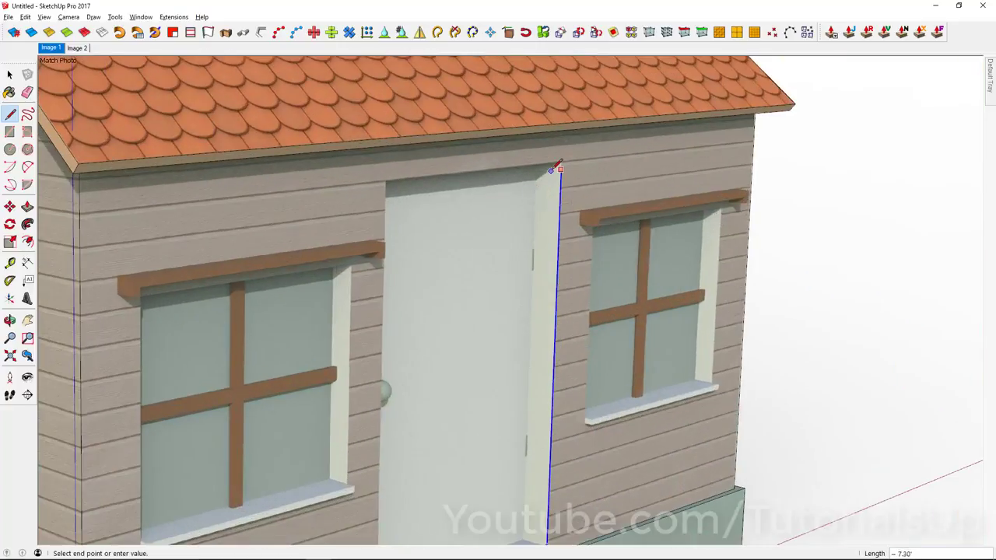
{"action": "left_click", "coordinate": [552, 166]}
{"action": "key", "text": "space"}
Step: Trace a rectangle over the photo's doorway from its top corner to its bottom corner
{"action": "key", "text": "r"}
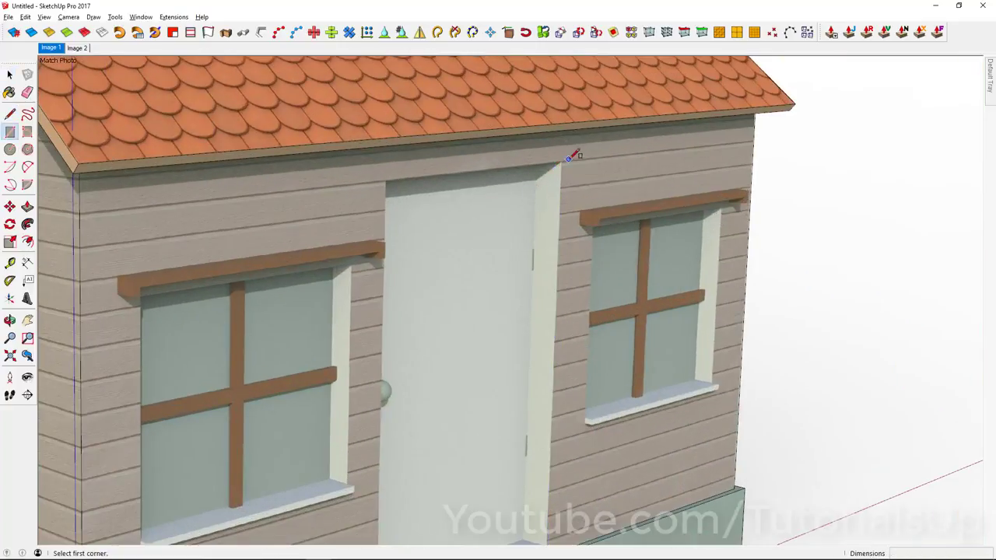
{"action": "scroll", "coordinate": [565, 159], "scroll_direction": "up", "scroll_amount": 3}
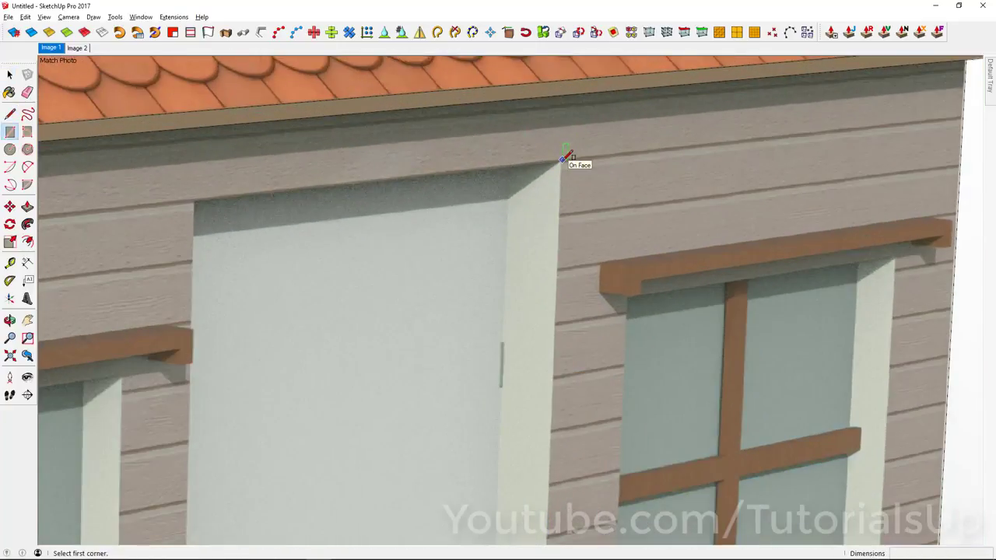
{"action": "left_click", "coordinate": [560, 159]}
{"action": "scroll", "coordinate": [565, 159], "scroll_direction": "down", "scroll_amount": 2}
{"action": "scroll", "coordinate": [478, 366], "scroll_direction": "down", "scroll_amount": 3}
{"action": "scroll", "coordinate": [477, 366], "scroll_direction": "up", "scroll_amount": 4}
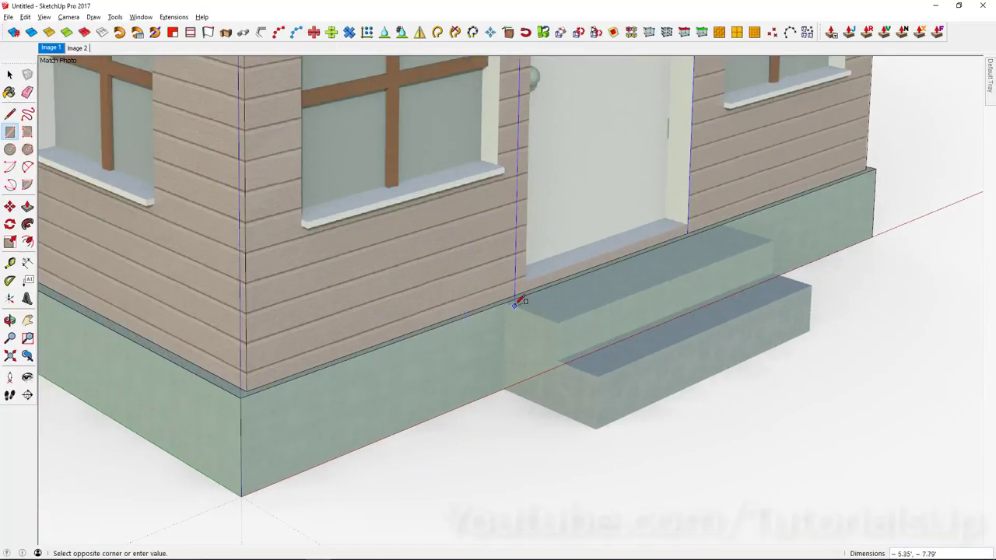
{"action": "scroll", "coordinate": [544, 247], "scroll_direction": "up", "scroll_amount": 3}
{"action": "left_click", "coordinate": [537, 257]}
{"action": "scroll", "coordinate": [378, 456], "scroll_direction": "down", "scroll_amount": 2}
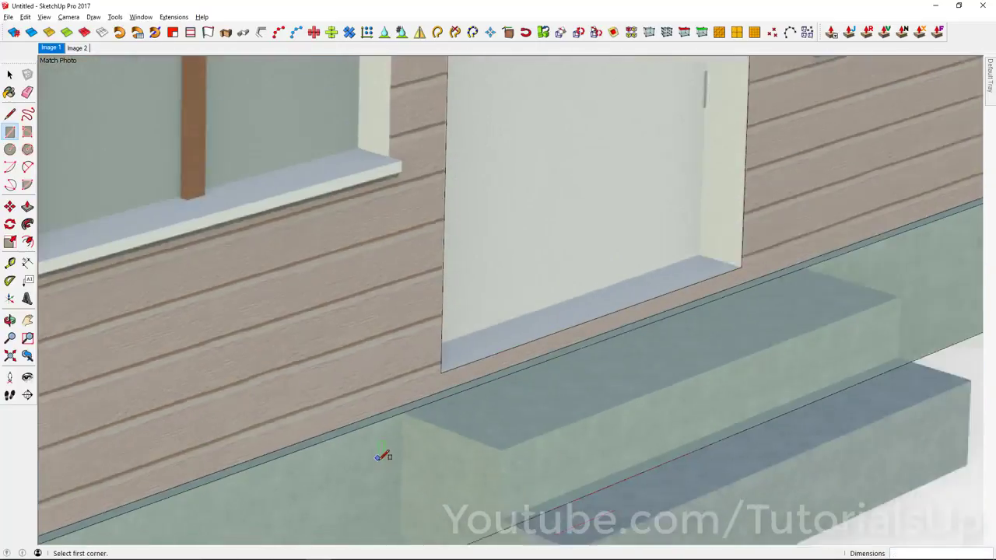
{"action": "scroll", "coordinate": [378, 456], "scroll_direction": "down", "scroll_amount": 3}
{"action": "scroll", "coordinate": [433, 306], "scroll_direction": "up", "scroll_amount": 2}
{"action": "scroll", "coordinate": [432, 306], "scroll_direction": "up", "scroll_amount": 1}
Step: Push the door rectangle 0.57' into the front wall
{"action": "key", "text": "p"}
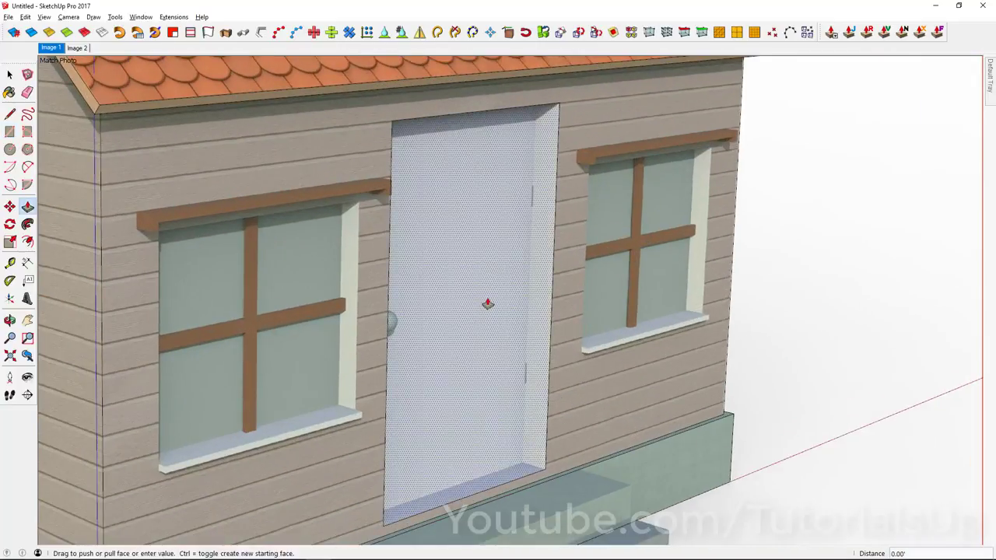
{"action": "left_click", "coordinate": [471, 299]}
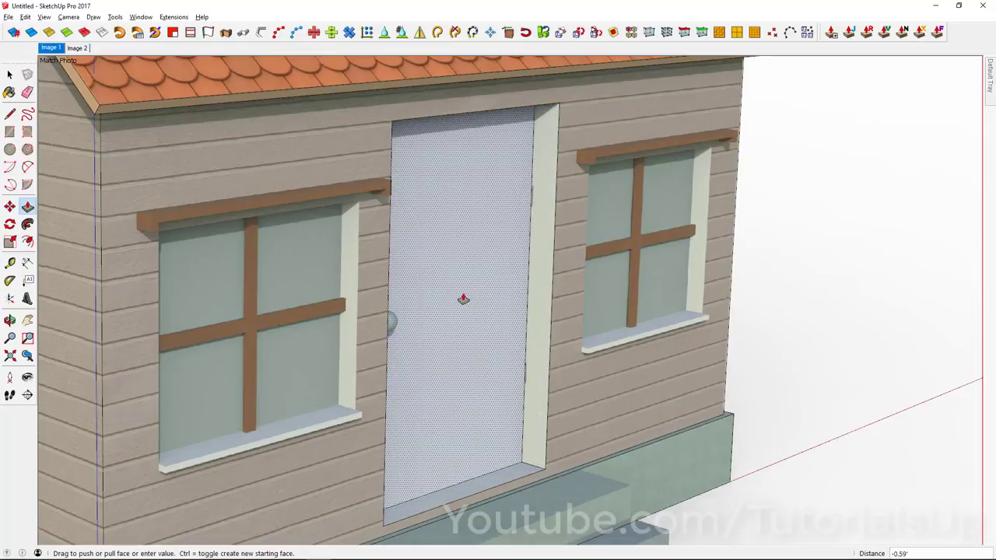
{"action": "left_click", "coordinate": [501, 313]}
{"action": "key", "text": "space"}
{"action": "scroll", "coordinate": [702, 251], "scroll_direction": "down", "scroll_amount": 5}
{"action": "scroll", "coordinate": [669, 268], "scroll_direction": "down", "scroll_amount": 3}
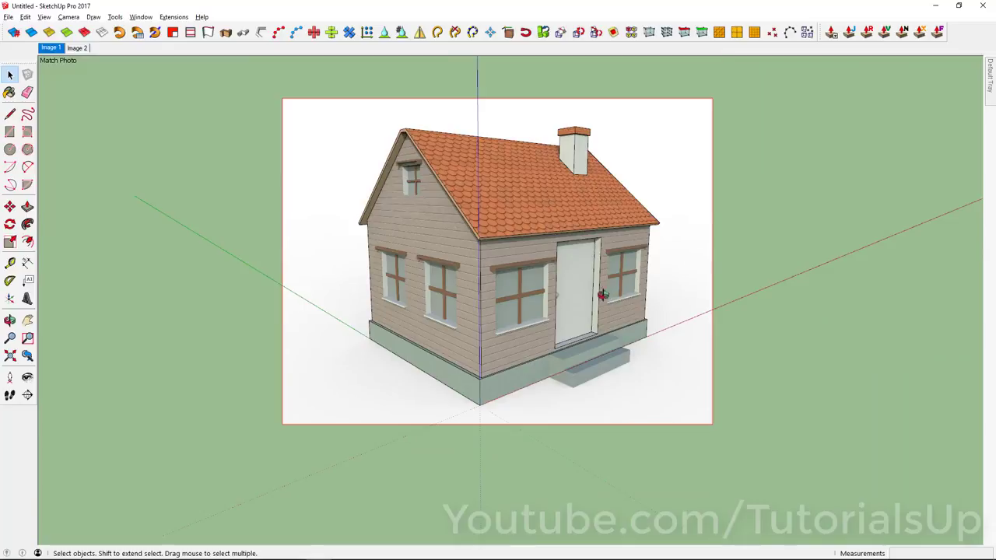
Step: Add a 7.46' dimension beside the door for its height, then return to the Image 1 view
{"action": "mouse_move", "coordinate": [603, 295]}
{"action": "middle_mouse_down"}
{"action": "mouse_move", "coordinate": [409, 338]}
{"action": "mouse_move", "coordinate": [325, 291]}
{"action": "middle_mouse_up"}
{"action": "scroll", "coordinate": [446, 292], "scroll_direction": "up", "scroll_amount": 3}
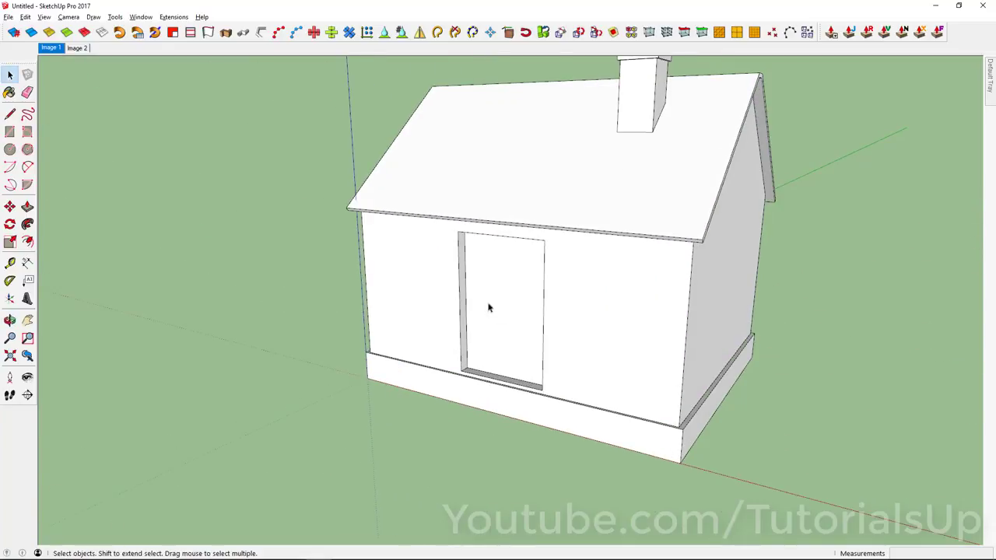
{"action": "key", "text": "t"}
{"action": "key", "text": "d"}
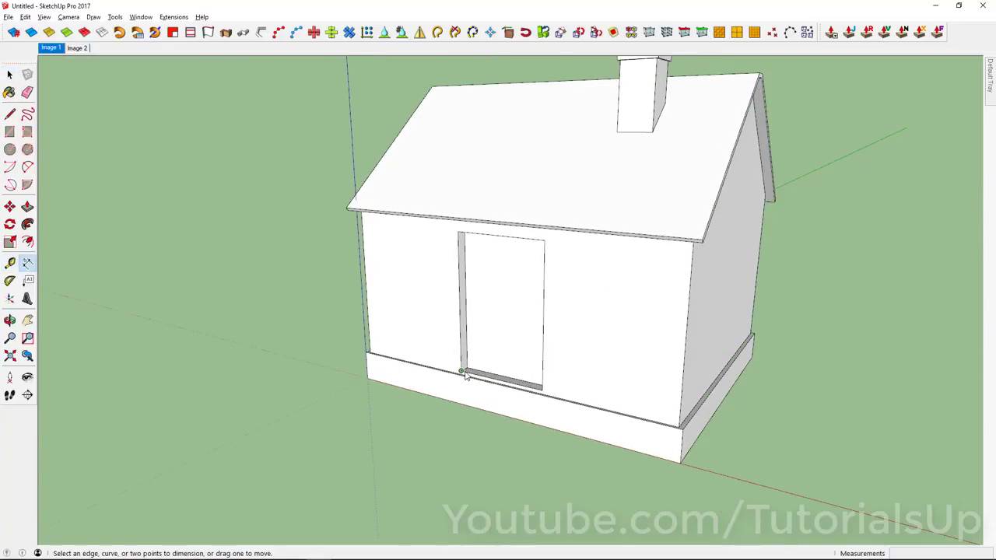
{"action": "left_click", "coordinate": [426, 234]}
{"action": "scroll", "coordinate": [433, 314], "scroll_direction": "up", "scroll_amount": 3}
{"action": "scroll", "coordinate": [402, 295], "scroll_direction": "up", "scroll_amount": 2}
{"action": "scroll", "coordinate": [456, 295], "scroll_direction": "down", "scroll_amount": 3}
{"action": "mouse_move", "coordinate": [456, 296]}
{"action": "middle_mouse_down"}
{"action": "mouse_move", "coordinate": [677, 264]}
{"action": "mouse_move", "coordinate": [526, 276]}
{"action": "mouse_move", "coordinate": [637, 283]}
{"action": "mouse_move", "coordinate": [588, 308]}
{"action": "middle_mouse_up"}
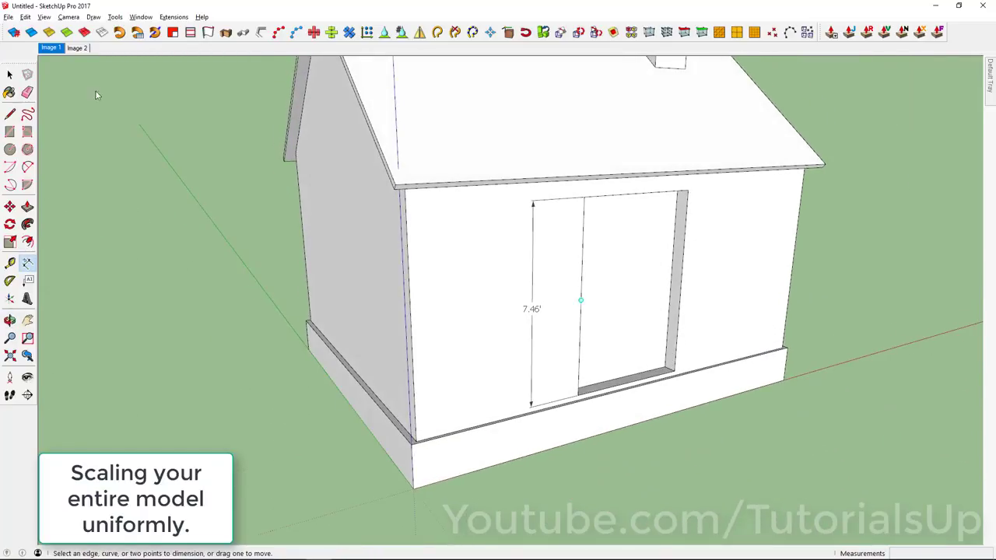
{"action": "left_click", "coordinate": [51, 49]}
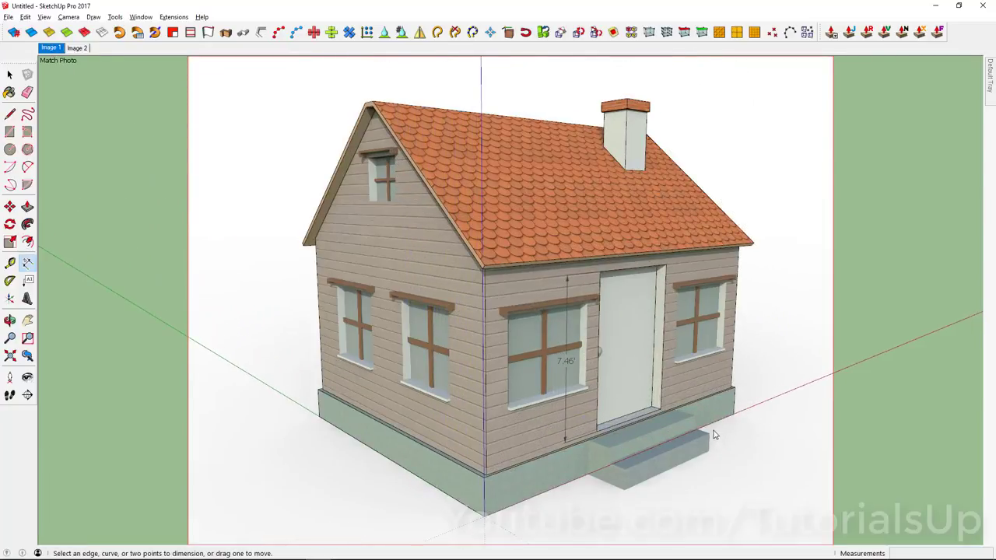
{"action": "scroll", "coordinate": [675, 319], "scroll_direction": "up", "scroll_amount": 1}
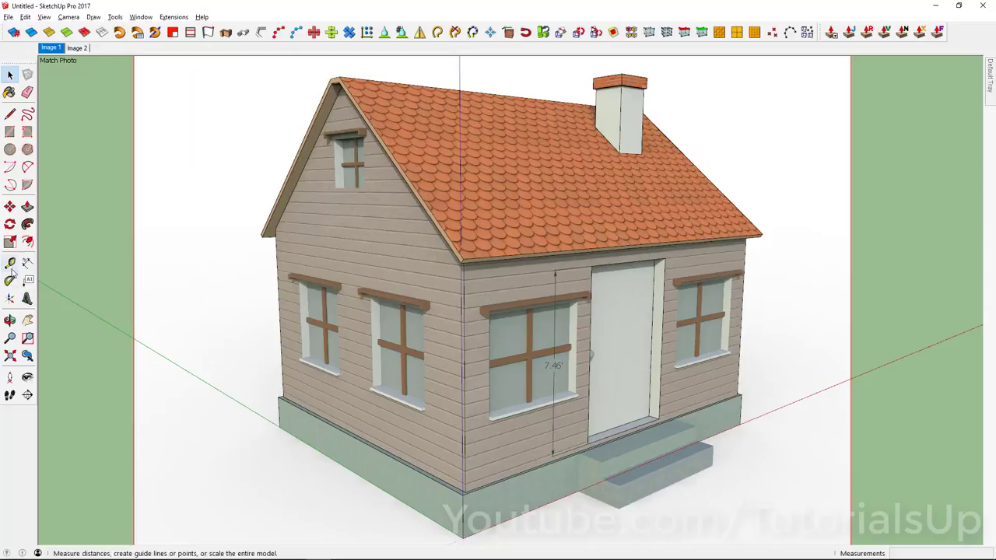
Step: Measure the door height with the Tape Measure and resize the model so it reads 7.5'
{"action": "left_click", "coordinate": [658, 416]}
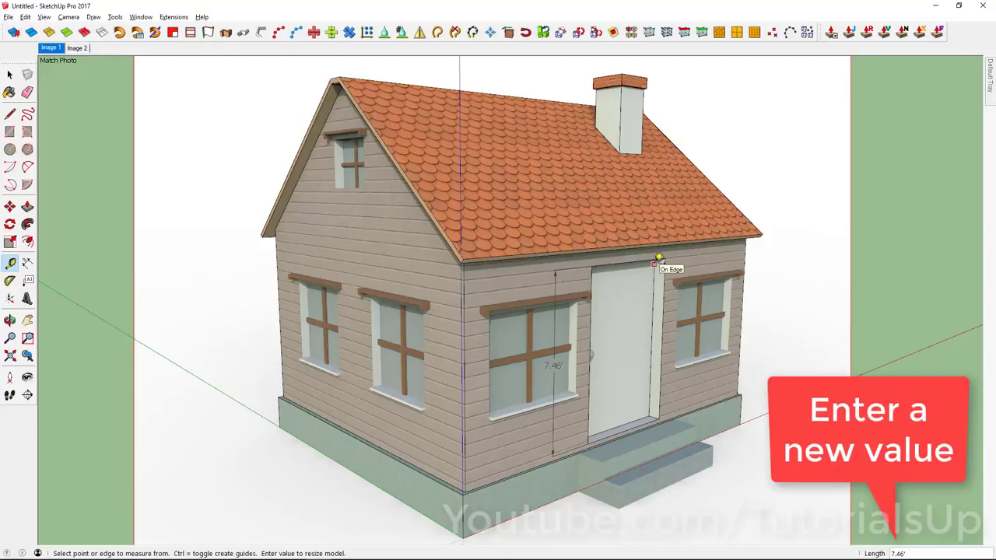
{"action": "type", "text": "7.5"}
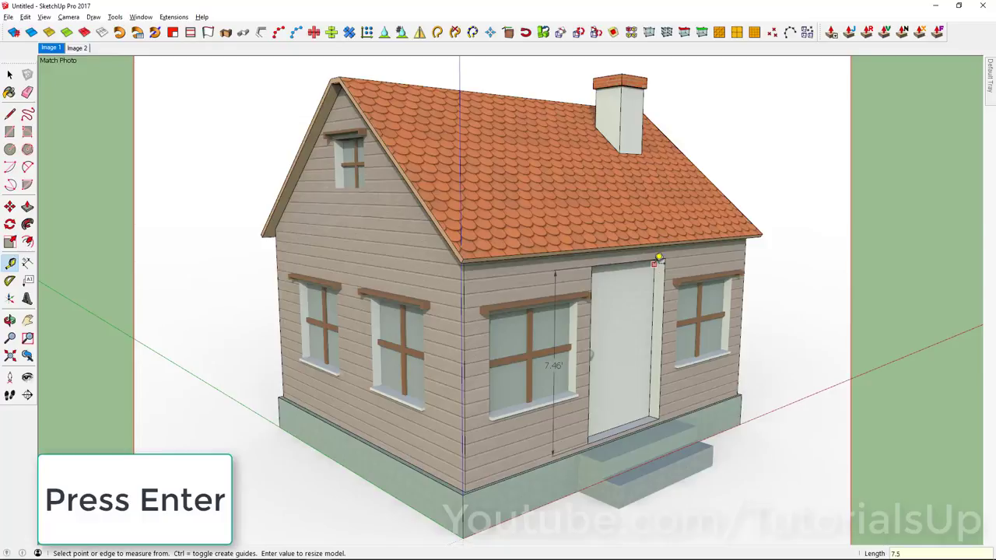
{"action": "key", "text": "Return"}
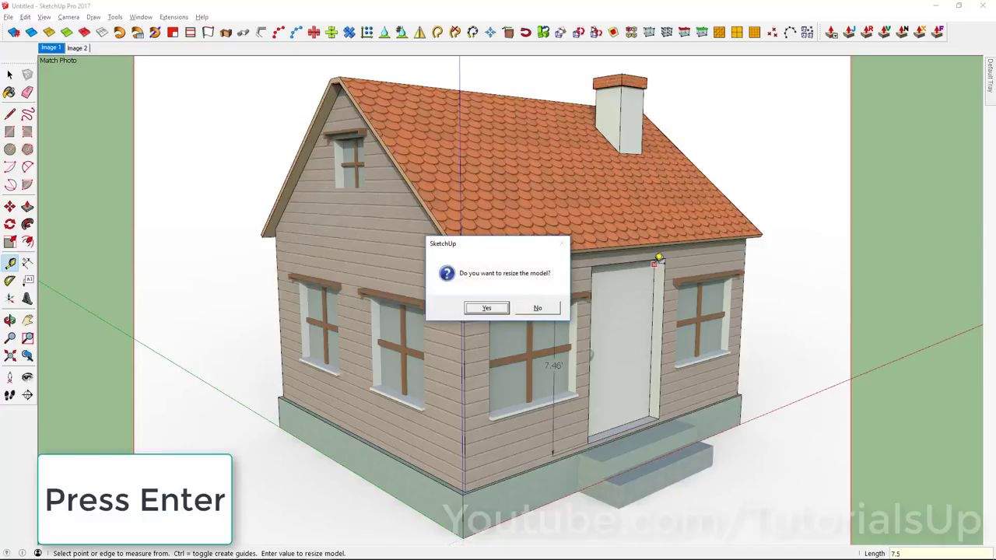
{"action": "left_click", "coordinate": [488, 308]}
Step: Orbit around the resized house to check the door dimension from the front
{"action": "scroll", "coordinate": [591, 389], "scroll_direction": "up", "scroll_amount": 3}
{"action": "middle_click_drag", "start_coordinate": [591, 389], "coordinate": [436, 374]}
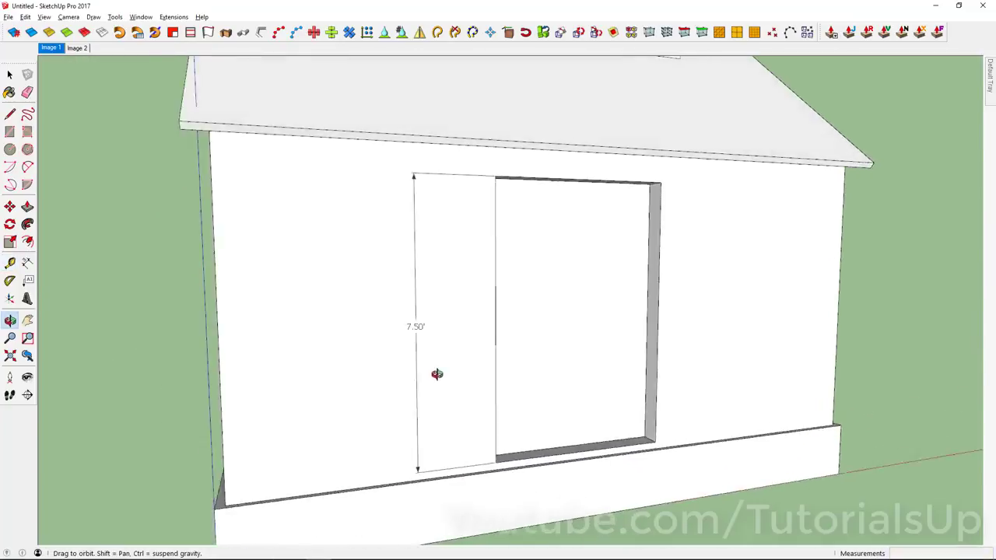
{"action": "left_click_drag", "start_coordinate": [437, 374], "coordinate": [211, 378]}
{"action": "key", "text": "t"}
{"action": "scroll", "coordinate": [271, 338], "scroll_direction": "up", "scroll_amount": 3}
{"action": "scroll", "coordinate": [366, 343], "scroll_direction": "down", "scroll_amount": 3}
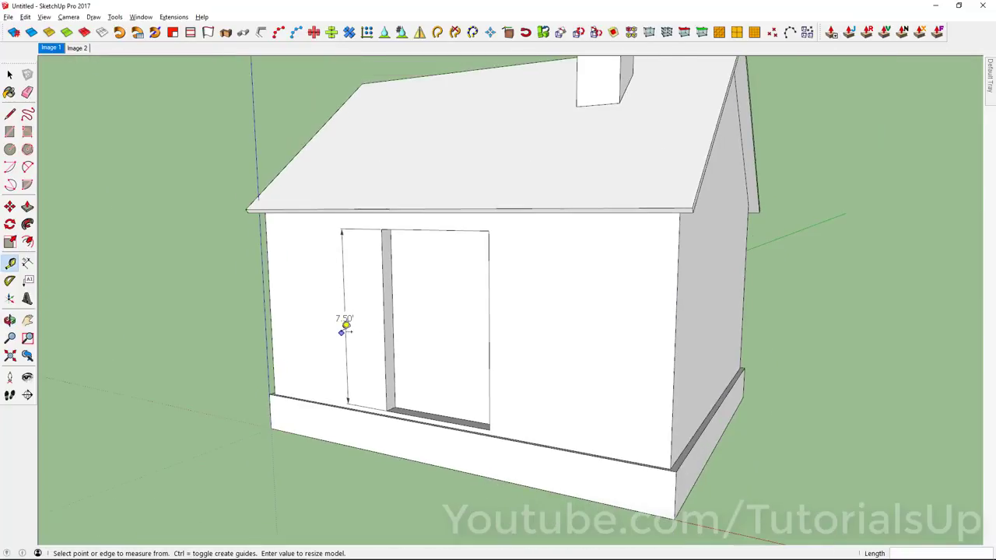
{"action": "mouse_move", "coordinate": [344, 326]}
{"action": "middle_mouse_down"}
{"action": "mouse_move", "coordinate": [429, 326]}
{"action": "mouse_move", "coordinate": [268, 184]}
{"action": "middle_mouse_up"}
{"action": "key", "text": "space"}
{"action": "scroll", "coordinate": [383, 351], "scroll_direction": "down", "scroll_amount": 3}
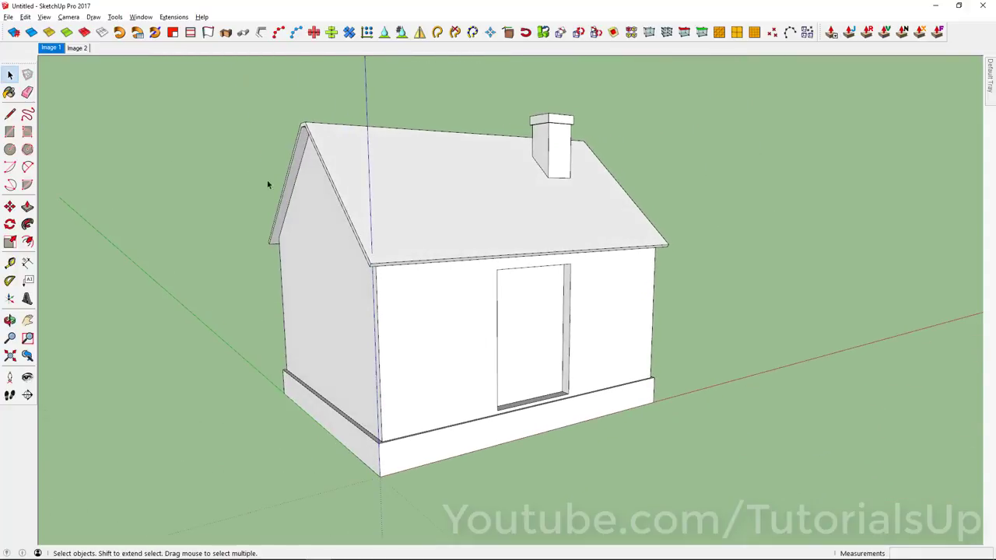
Step: In the Image 1 view, trace a rectangle over the left side window from header to sill
{"action": "left_click", "coordinate": [51, 49]}
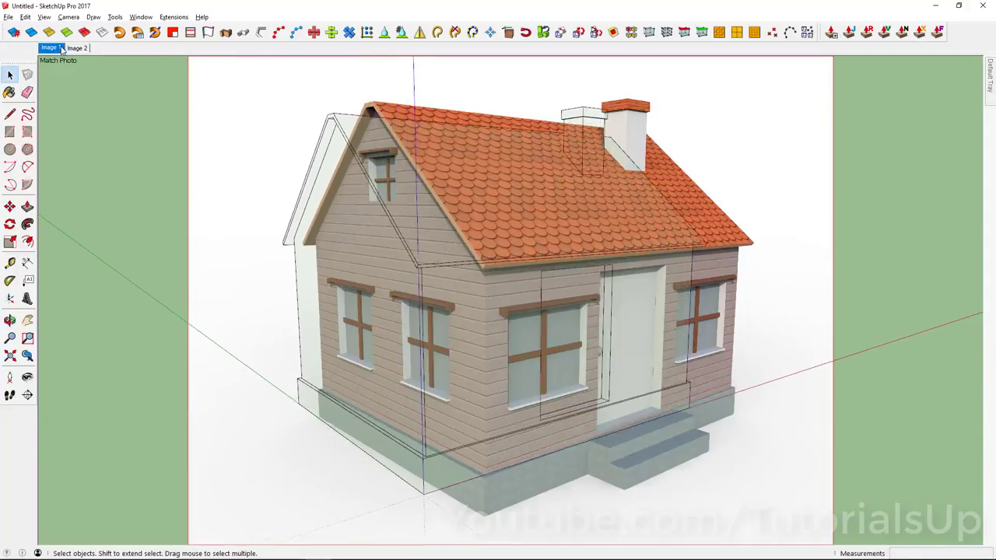
{"action": "scroll", "coordinate": [339, 346], "scroll_direction": "up", "scroll_amount": 3}
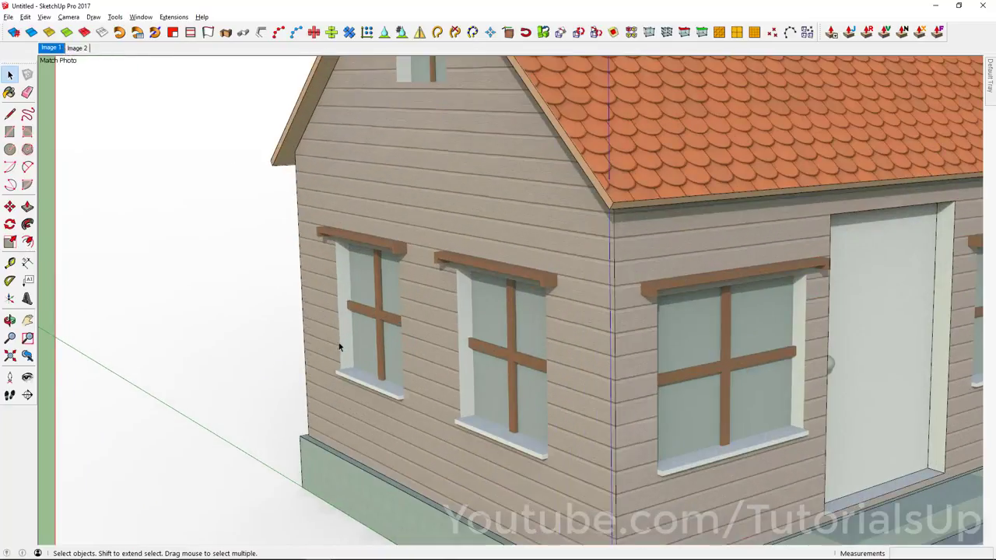
{"action": "key", "text": "r"}
{"action": "scroll", "coordinate": [292, 191], "scroll_direction": "up", "scroll_amount": 5}
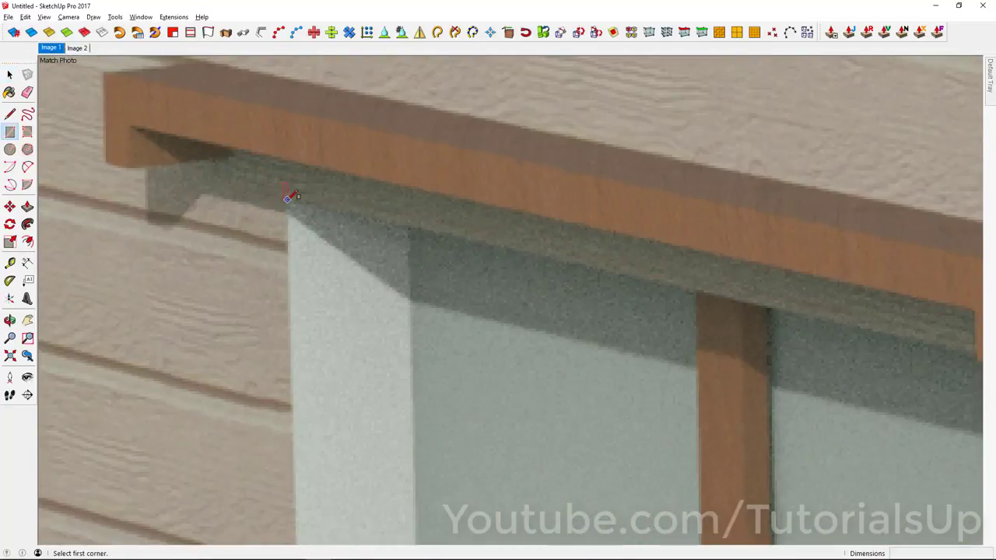
{"action": "left_click", "coordinate": [293, 183]}
{"action": "scroll", "coordinate": [306, 163], "scroll_direction": "down", "scroll_amount": 5}
{"action": "scroll", "coordinate": [435, 412], "scroll_direction": "up", "scroll_amount": 5}
{"action": "scroll", "coordinate": [403, 371], "scroll_direction": "up", "scroll_amount": 2}
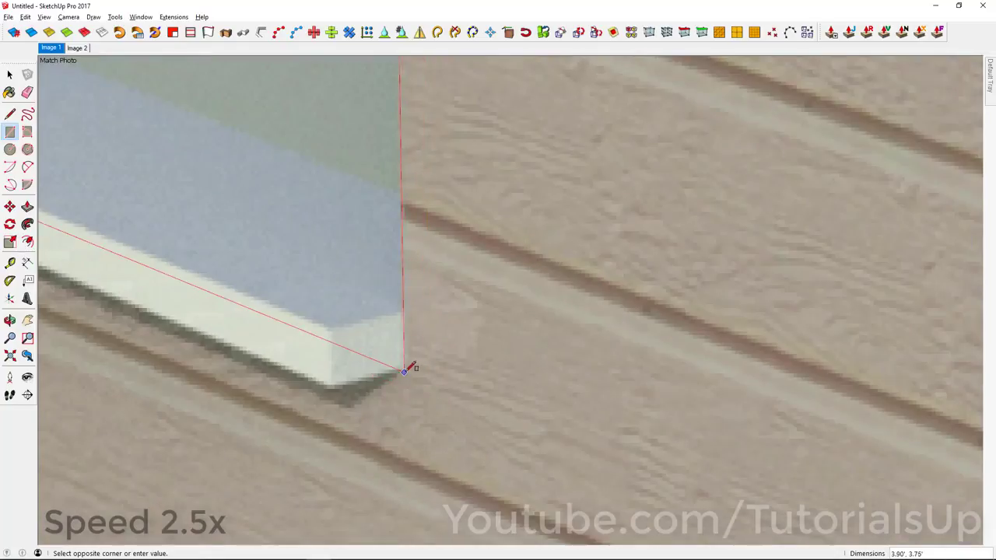
{"action": "left_click", "coordinate": [404, 369]}
{"action": "scroll", "coordinate": [521, 418], "scroll_direction": "down", "scroll_amount": 3}
Step: Push the window face inward to recess it into the wall
{"action": "key", "text": "p"}
{"action": "scroll", "coordinate": [467, 350], "scroll_direction": "up", "scroll_amount": 2}
{"action": "left_click", "coordinate": [404, 326]}
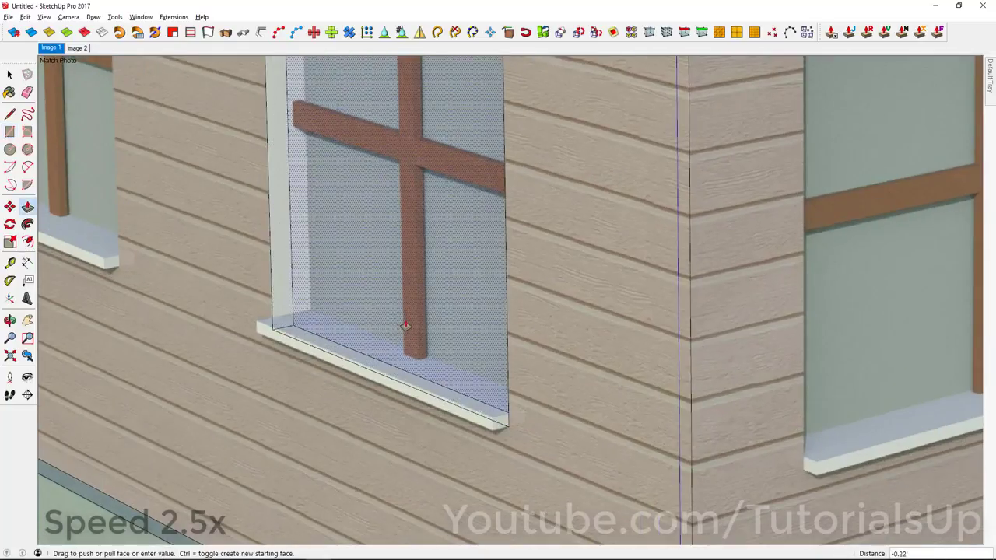
{"action": "scroll", "coordinate": [431, 315], "scroll_direction": "up", "scroll_amount": 3}
{"action": "left_click", "coordinate": [304, 362]}
Step: Pull the window sill face outward to form a projecting ledge
{"action": "left_click", "coordinate": [311, 351]}
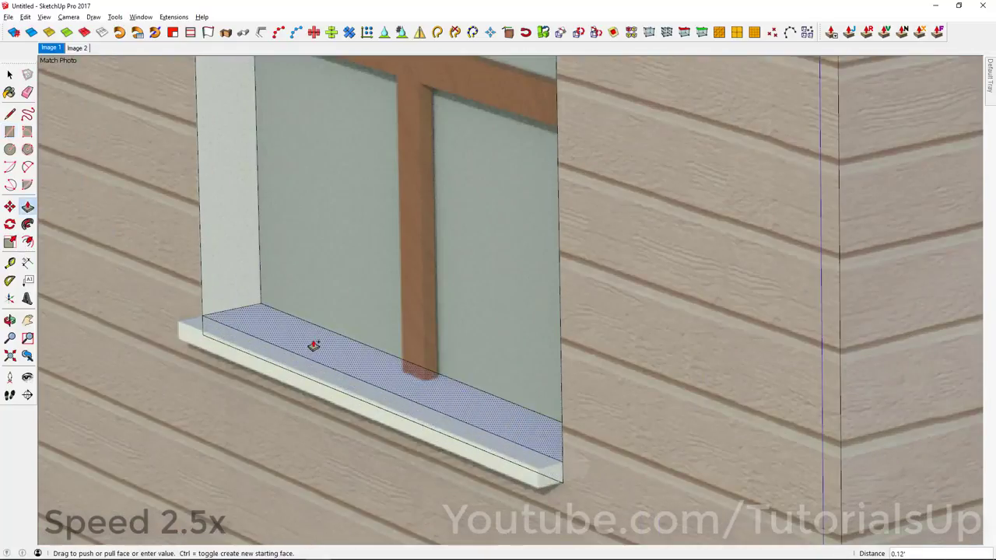
{"action": "left_click", "coordinate": [236, 377]}
{"action": "scroll", "coordinate": [235, 377], "scroll_direction": "up", "scroll_amount": 2}
{"action": "left_click", "coordinate": [162, 345]}
{"action": "scroll", "coordinate": [355, 344], "scroll_direction": "down", "scroll_amount": 5}
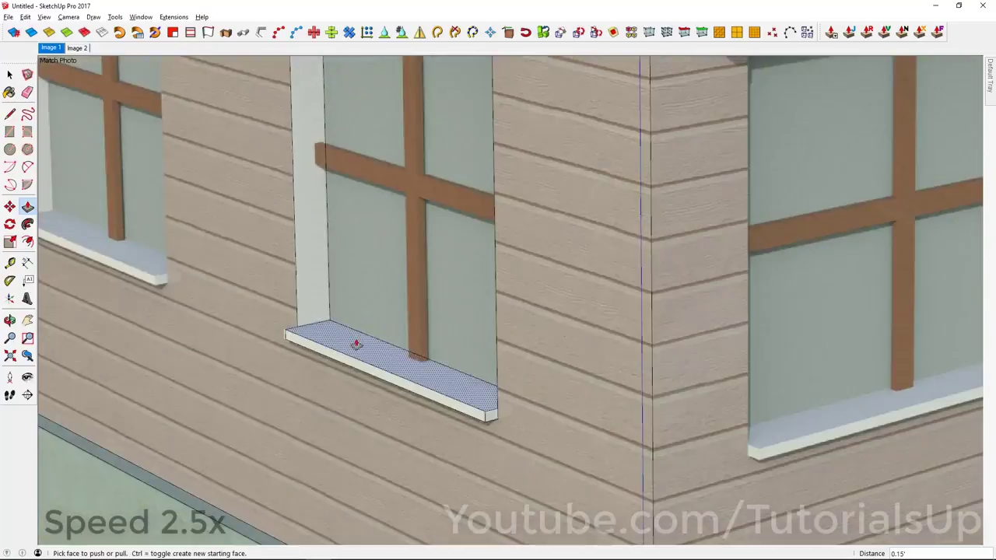
{"action": "scroll", "coordinate": [506, 379], "scroll_direction": "down", "scroll_amount": 2}
{"action": "key", "text": "space"}
{"action": "scroll", "coordinate": [530, 164], "scroll_direction": "up", "scroll_amount": 3}
Step: Push/Pull the new header rectangle out from the wall above the window
{"action": "key", "text": "l"}
{"action": "scroll", "coordinate": [600, 195], "scroll_direction": "up", "scroll_amount": 2}
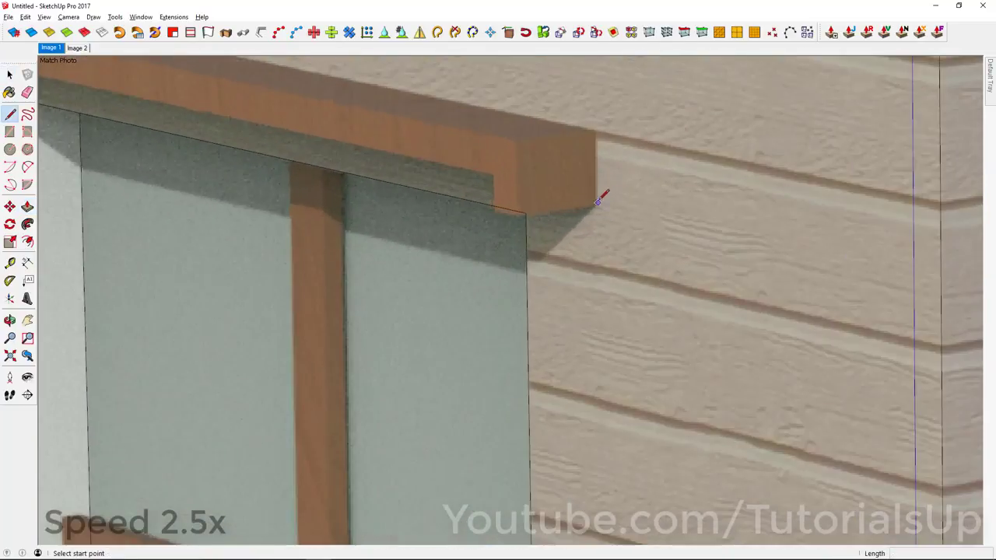
{"action": "key", "text": "r"}
{"action": "scroll", "coordinate": [735, 325], "scroll_direction": "up", "scroll_amount": 2}
{"action": "scroll", "coordinate": [732, 326], "scroll_direction": "down", "scroll_amount": 5}
{"action": "scroll", "coordinate": [148, 146], "scroll_direction": "up", "scroll_amount": 5}
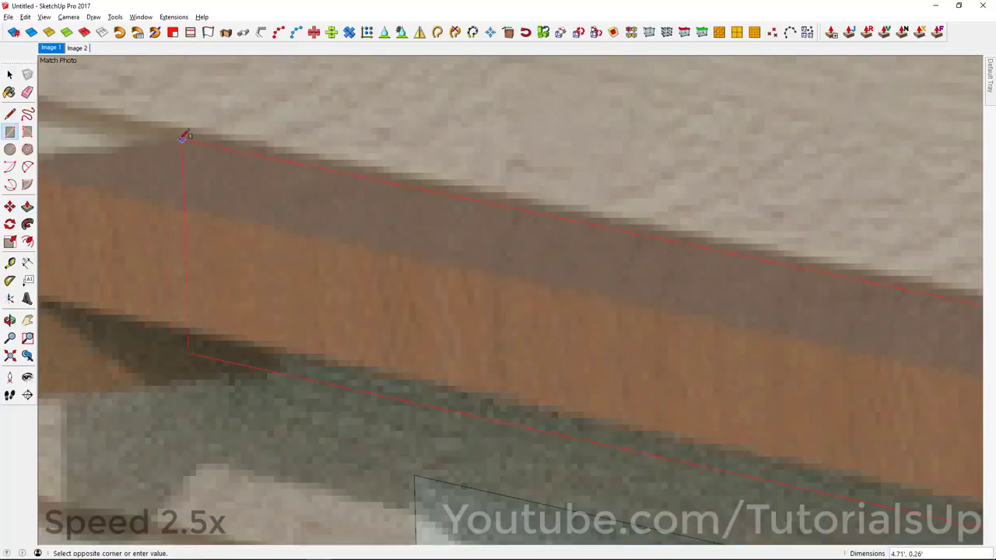
{"action": "scroll", "coordinate": [158, 132], "scroll_direction": "down", "scroll_amount": 5}
{"action": "key", "text": "p"}
{"action": "left_click", "coordinate": [633, 282]}
{"action": "scroll", "coordinate": [600, 282], "scroll_direction": "up", "scroll_amount": 2}
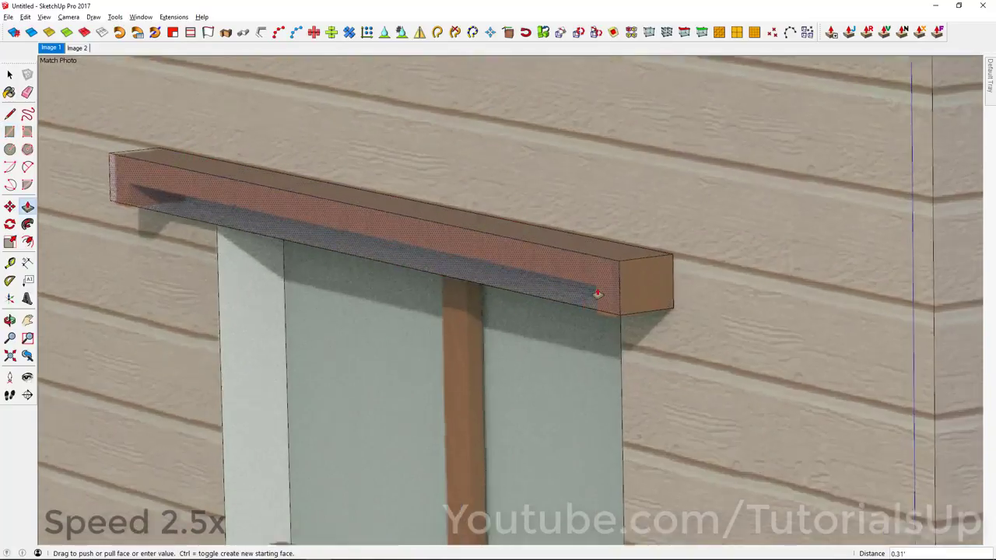
{"action": "scroll", "coordinate": [589, 294], "scroll_direction": "up", "scroll_amount": 2}
{"action": "scroll", "coordinate": [584, 234], "scroll_direction": "down", "scroll_amount": 2}
{"action": "scroll", "coordinate": [549, 231], "scroll_direction": "down", "scroll_amount": 3}
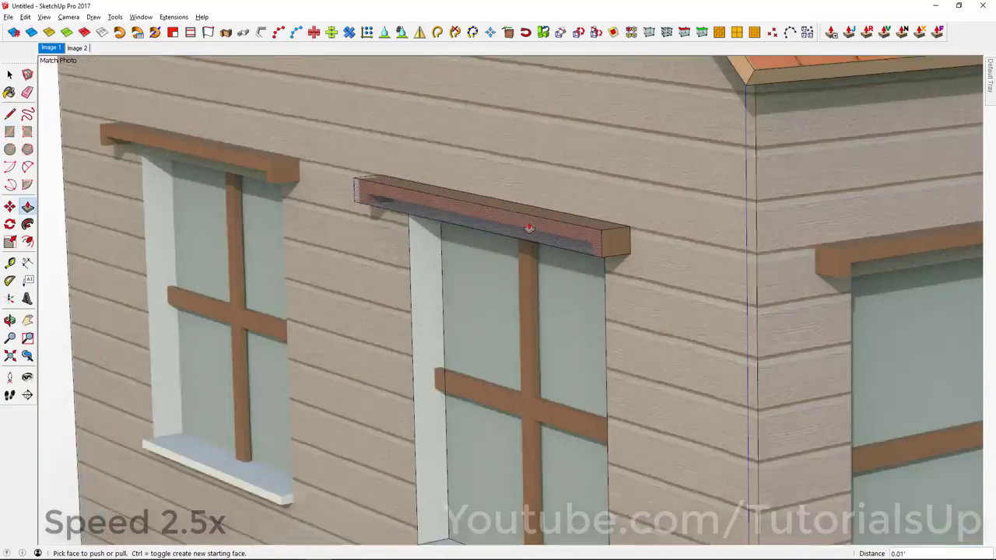
{"action": "scroll", "coordinate": [371, 191], "scroll_direction": "up", "scroll_amount": 4}
Step: Extend the header's end face outward so it overhangs past the window
{"action": "middle_click_drag", "start_coordinate": [371, 190], "coordinate": [459, 274]}
{"action": "left_click", "coordinate": [459, 273]}
{"action": "left_click", "coordinate": [49, 48]}
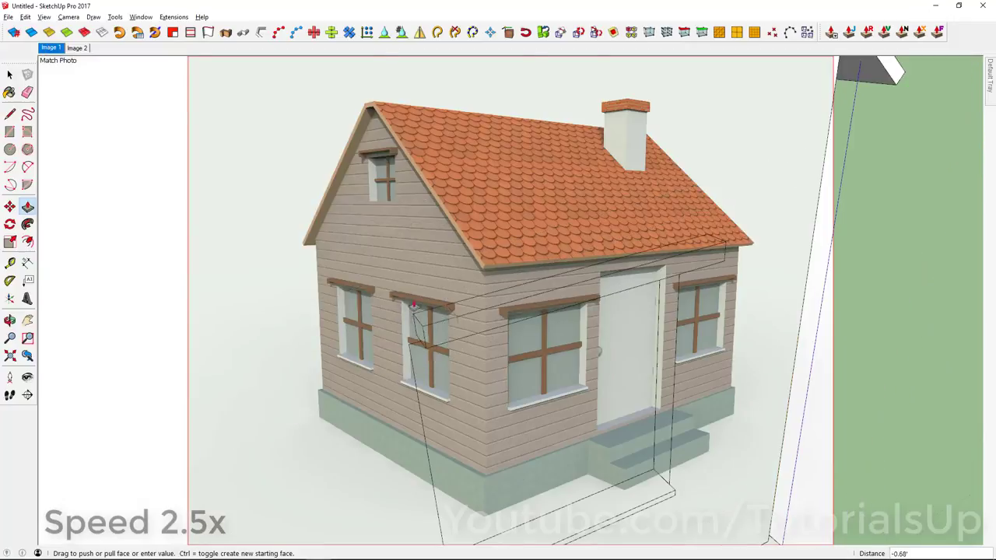
{"action": "scroll", "coordinate": [401, 337], "scroll_direction": "up", "scroll_amount": 5}
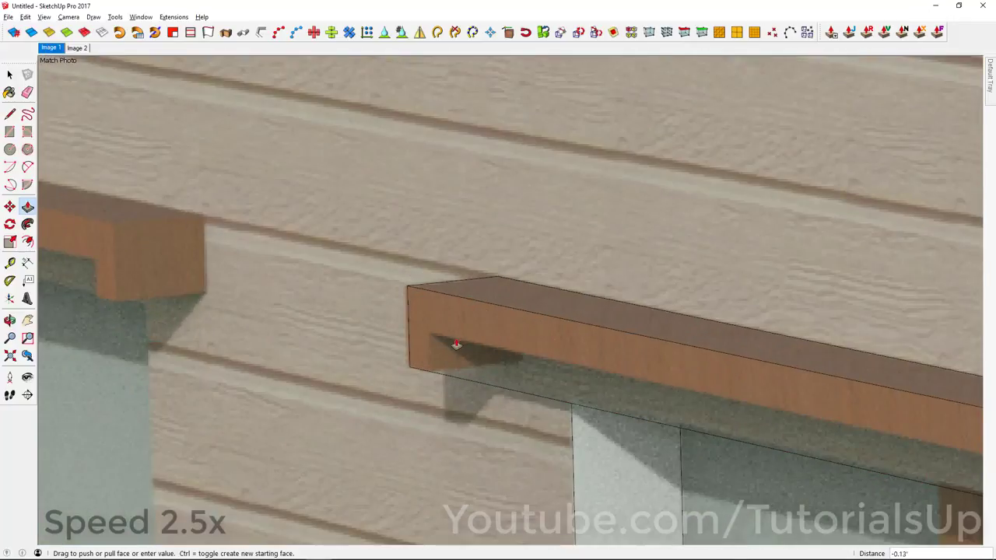
{"action": "left_click", "coordinate": [446, 342]}
{"action": "key", "text": "space"}
Step: Offset the header's underside edge and push the inset face in to form a groove
{"action": "scroll", "coordinate": [799, 355], "scroll_direction": "down", "scroll_amount": 3}
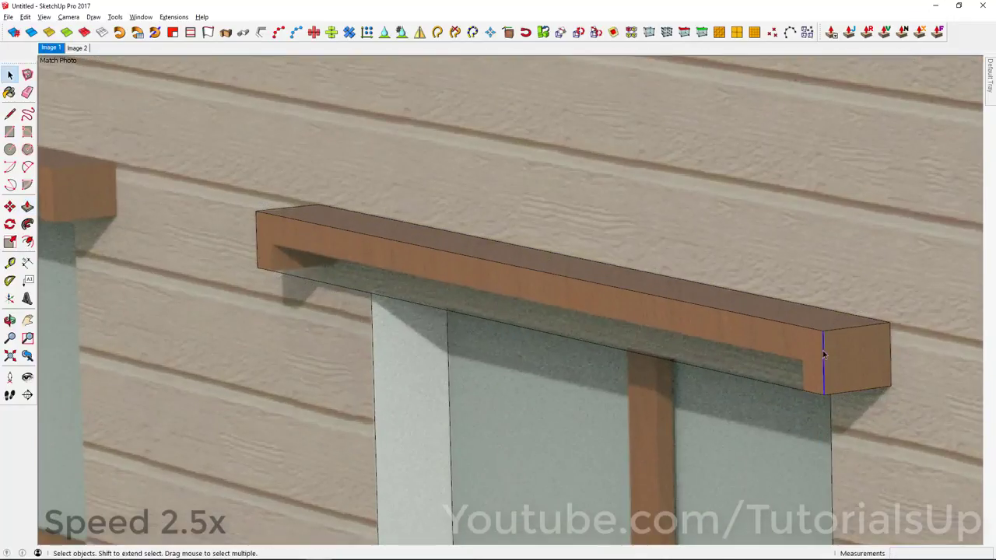
{"action": "scroll", "coordinate": [368, 273], "scroll_direction": "up", "scroll_amount": 1}
{"action": "key", "text": "f"}
{"action": "left_click", "coordinate": [400, 229]}
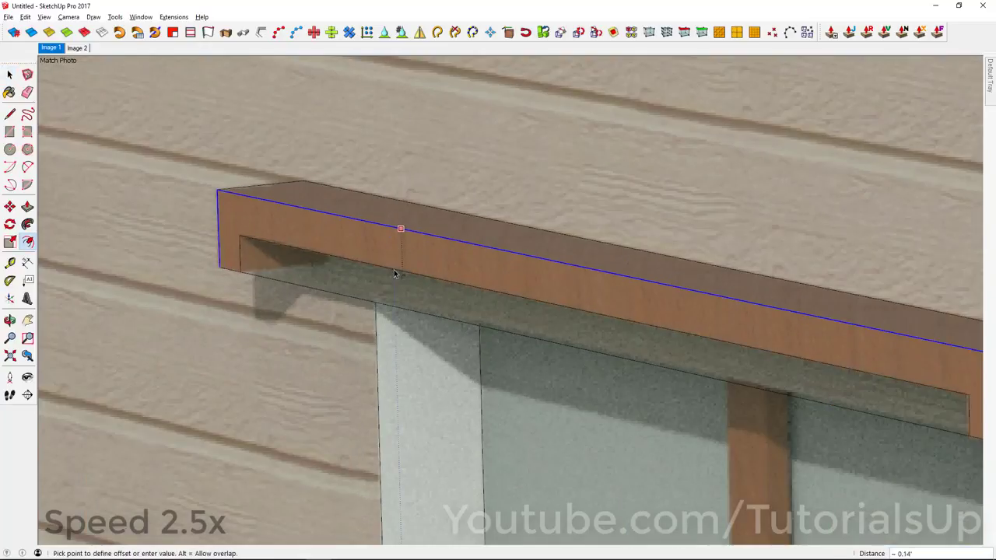
{"action": "left_click", "coordinate": [272, 231]}
{"action": "scroll", "coordinate": [272, 231], "scroll_direction": "down", "scroll_amount": 3}
{"action": "key", "text": "p"}
{"action": "left_click", "coordinate": [333, 288]}
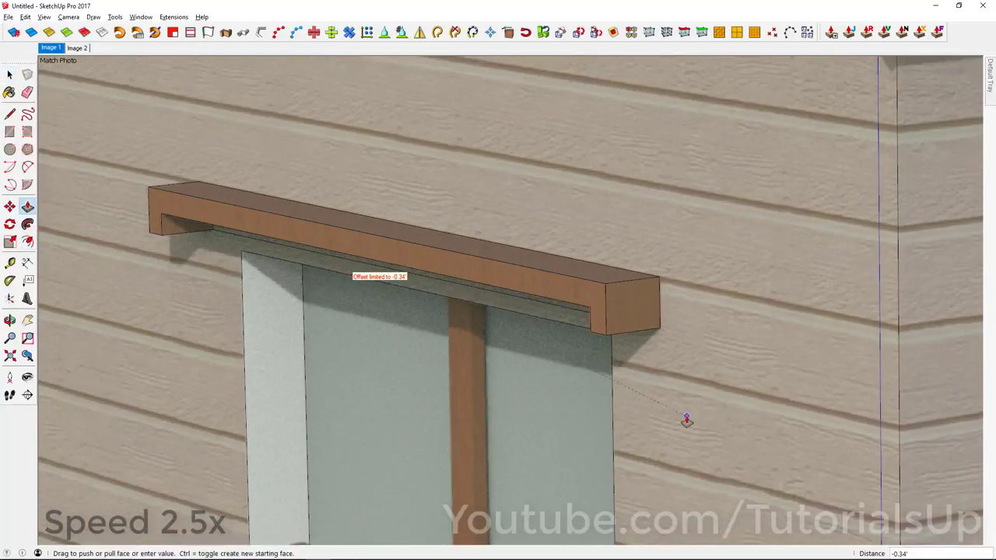
{"action": "left_click", "coordinate": [684, 415]}
{"action": "middle_click_drag", "start_coordinate": [684, 415], "coordinate": [702, 196]}
{"action": "key", "text": "space"}
Step: Check the Model Info Animation page, where scene transitions last 1.5 seconds
{"action": "left_click", "coordinate": [141, 17]}
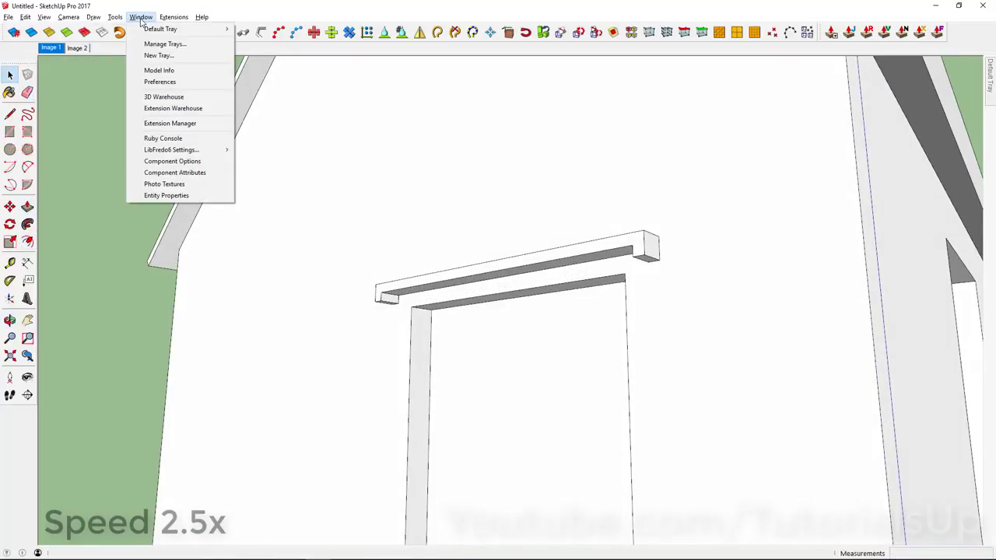
{"action": "left_click", "coordinate": [174, 73]}
{"action": "left_click", "coordinate": [420, 149]}
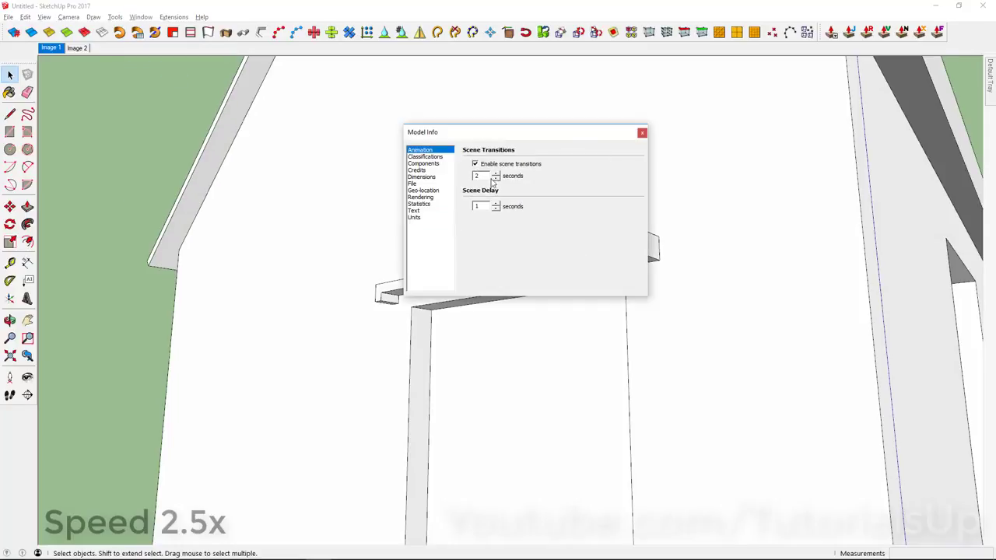
{"action": "left_click", "coordinate": [642, 133]}
Step: Return to the Image 1 match-photo scene and zoom in on the window crossbar
{"action": "left_click", "coordinate": [52, 48]}
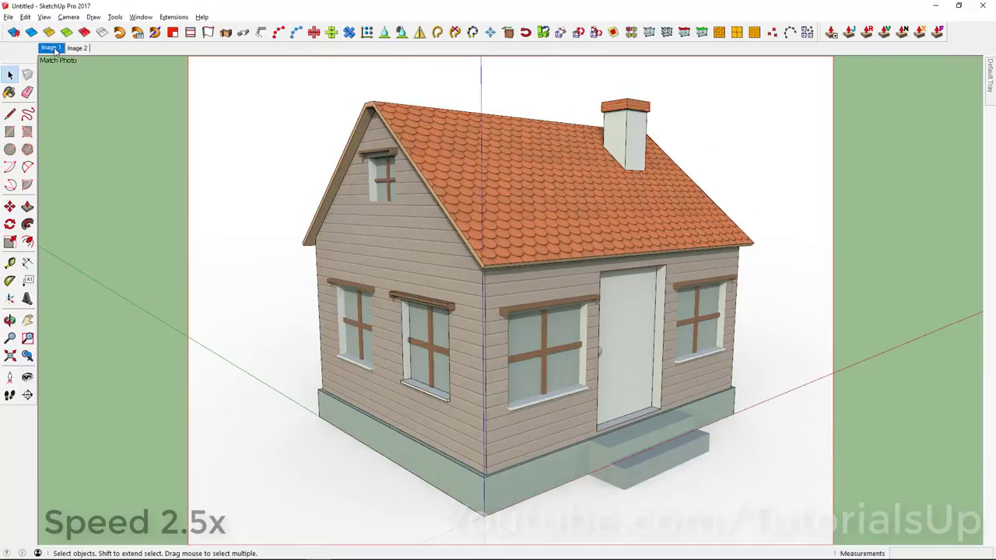
{"action": "scroll", "coordinate": [365, 283], "scroll_direction": "up", "scroll_amount": 5}
{"action": "scroll", "coordinate": [402, 356], "scroll_direction": "up", "scroll_amount": 1}
{"action": "scroll", "coordinate": [422, 252], "scroll_direction": "down", "scroll_amount": 3}
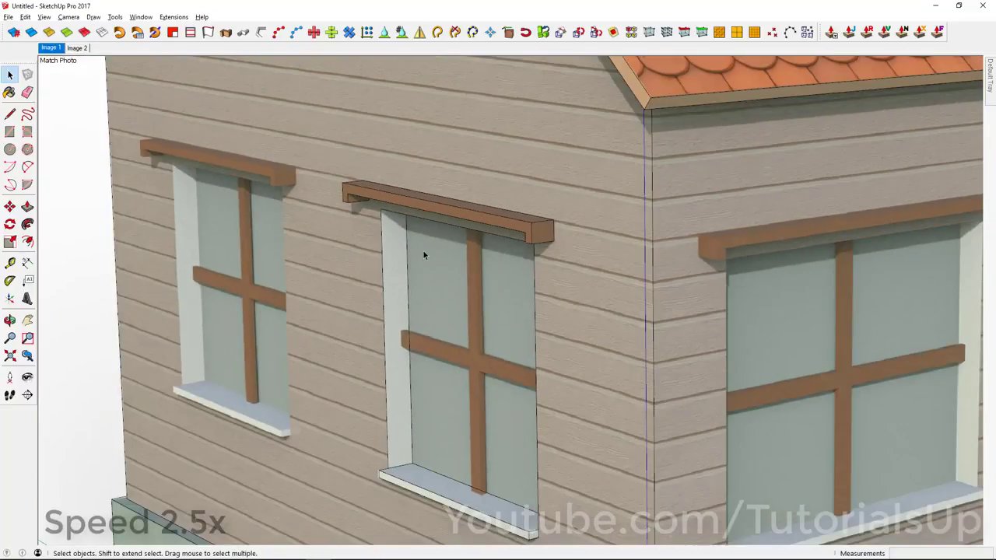
{"action": "key", "text": "r"}
{"action": "scroll", "coordinate": [409, 362], "scroll_direction": "up", "scroll_amount": 6}
Step: Draw a small rectangle over the end of the window's cross-bar
{"action": "scroll", "coordinate": [340, 263], "scroll_direction": "up", "scroll_amount": 2}
{"action": "left_click", "coordinate": [340, 263]}
{"action": "scroll", "coordinate": [341, 264], "scroll_direction": "down", "scroll_amount": 2}
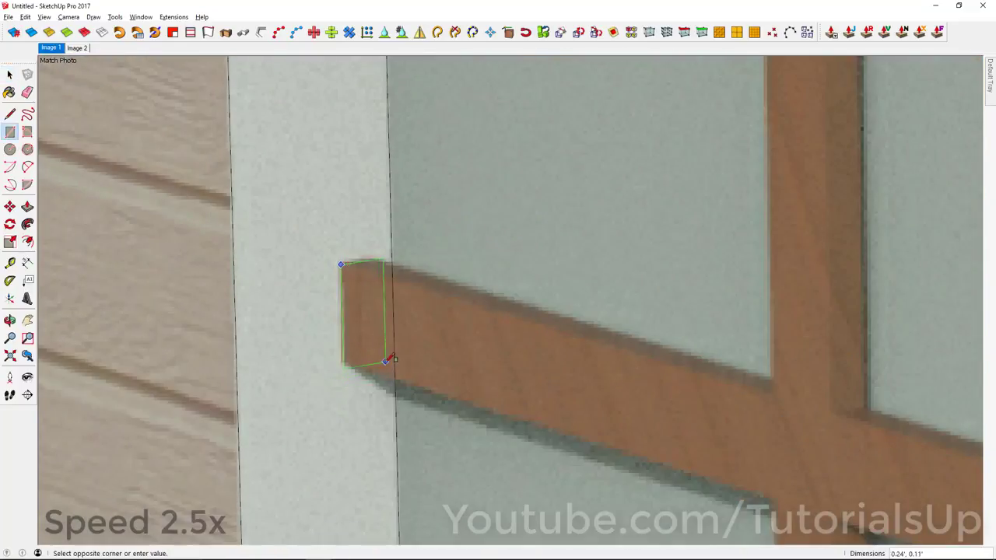
{"action": "left_click", "coordinate": [377, 359]}
{"action": "scroll", "coordinate": [334, 332], "scroll_direction": "down", "scroll_amount": 5}
{"action": "scroll", "coordinate": [329, 331], "scroll_direction": "up", "scroll_amount": 3}
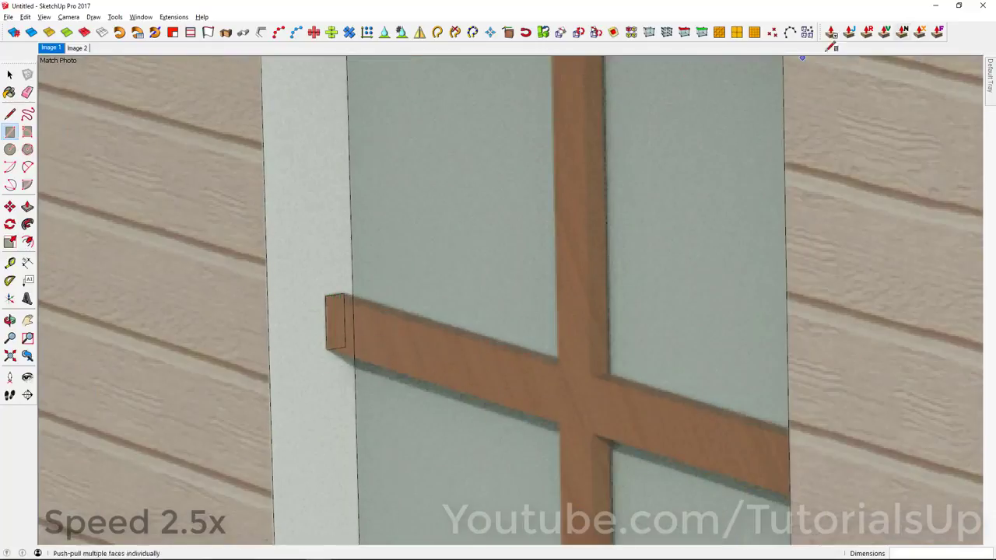
Step: Joint Push Pull the rectangle 3.75' across the window into a bar, then select it
{"action": "left_click", "coordinate": [831, 32]}
{"action": "left_click", "coordinate": [337, 315]}
{"action": "left_click_drag", "start_coordinate": [337, 315], "coordinate": [796, 277]}
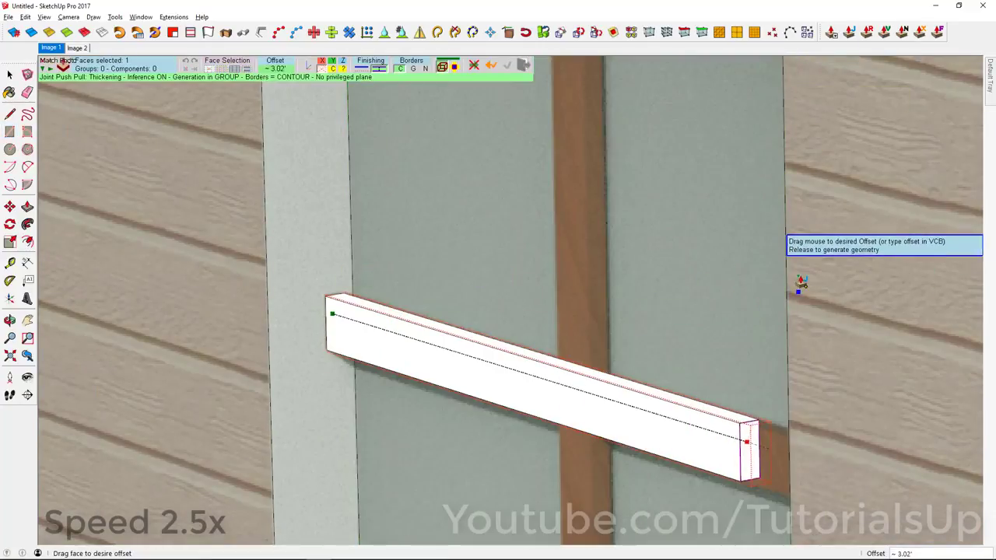
{"action": "scroll", "coordinate": [571, 288], "scroll_direction": "down", "scroll_amount": 3}
{"action": "scroll", "coordinate": [718, 460], "scroll_direction": "down", "scroll_amount": 2}
{"action": "left_click_drag", "start_coordinate": [718, 460], "coordinate": [699, 449]}
{"action": "key", "text": "space"}
{"action": "scroll", "coordinate": [601, 262], "scroll_direction": "up", "scroll_amount": 3}
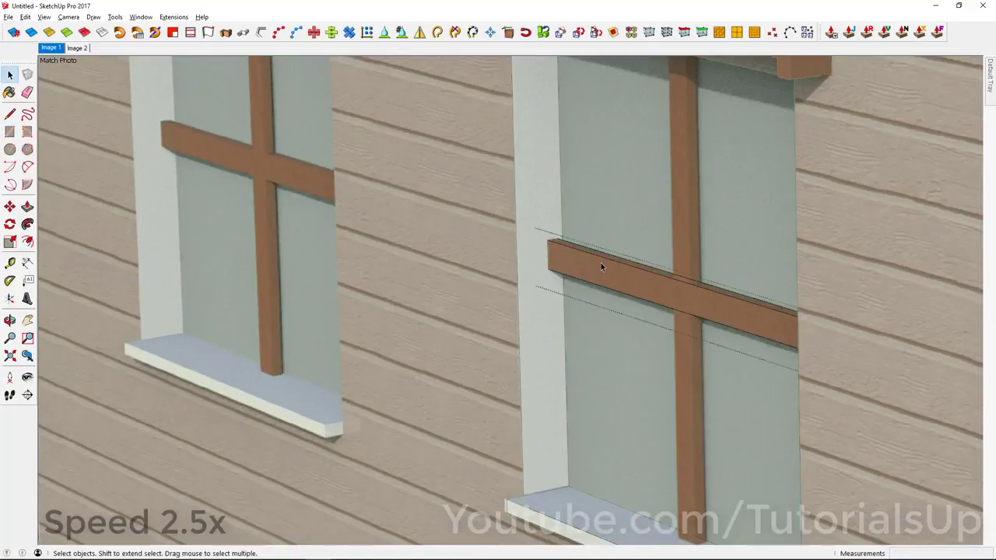
{"action": "left_click", "coordinate": [601, 263]}
{"action": "scroll", "coordinate": [622, 280], "scroll_direction": "down", "scroll_amount": 2}
{"action": "scroll", "coordinate": [622, 280], "scroll_direction": "up", "scroll_amount": 2}
{"action": "scroll", "coordinate": [577, 259], "scroll_direction": "down", "scroll_amount": 2}
Step: Rotate-copy the horizontal bar 90° to create a vertical bar crossing it
{"action": "scroll", "coordinate": [577, 259], "scroll_direction": "up", "scroll_amount": 3}
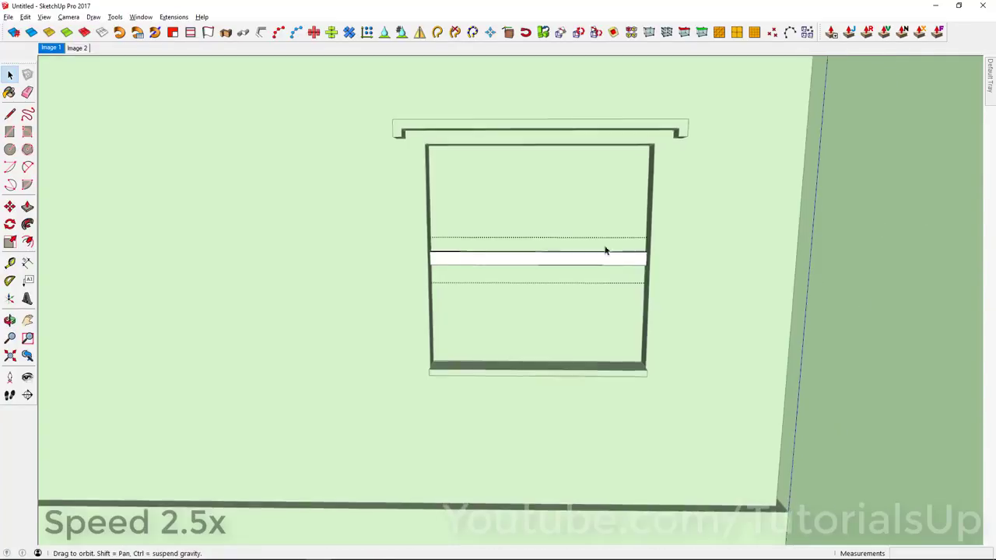
{"action": "mouse_move", "coordinate": [604, 249]}
{"action": "middle_mouse_down"}
{"action": "mouse_move", "coordinate": [493, 282]}
{"action": "mouse_move", "coordinate": [529, 272]}
{"action": "middle_mouse_up"}
{"action": "scroll", "coordinate": [513, 288], "scroll_direction": "up", "scroll_amount": 2}
{"action": "scroll", "coordinate": [476, 280], "scroll_direction": "up", "scroll_amount": 2}
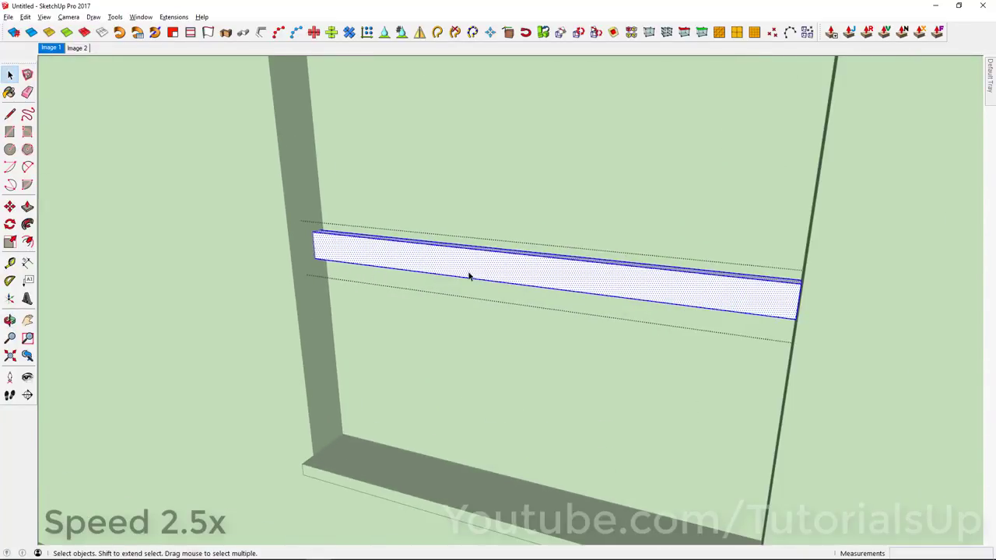
{"action": "key", "text": "q"}
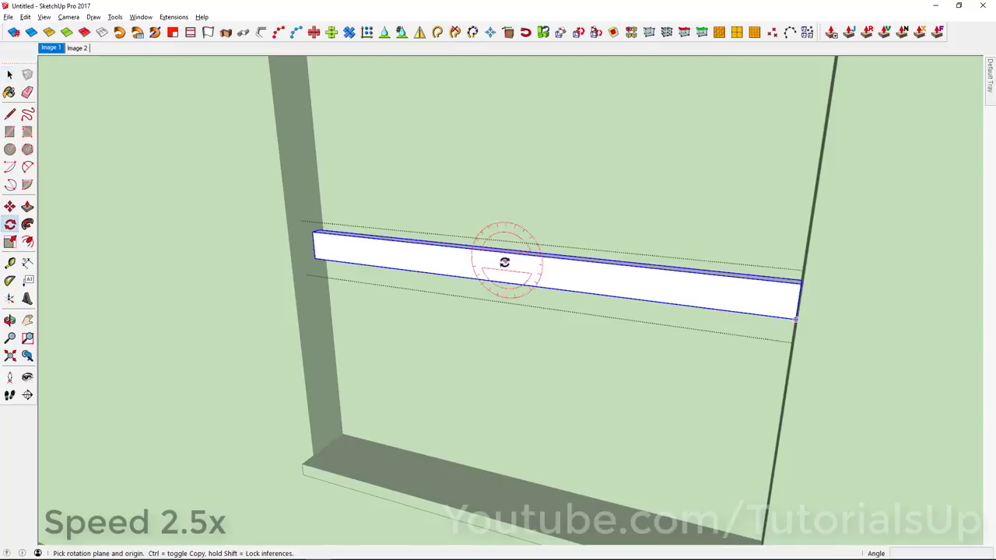
{"action": "left_click", "coordinate": [518, 253]}
{"action": "left_click", "coordinate": [315, 238]}
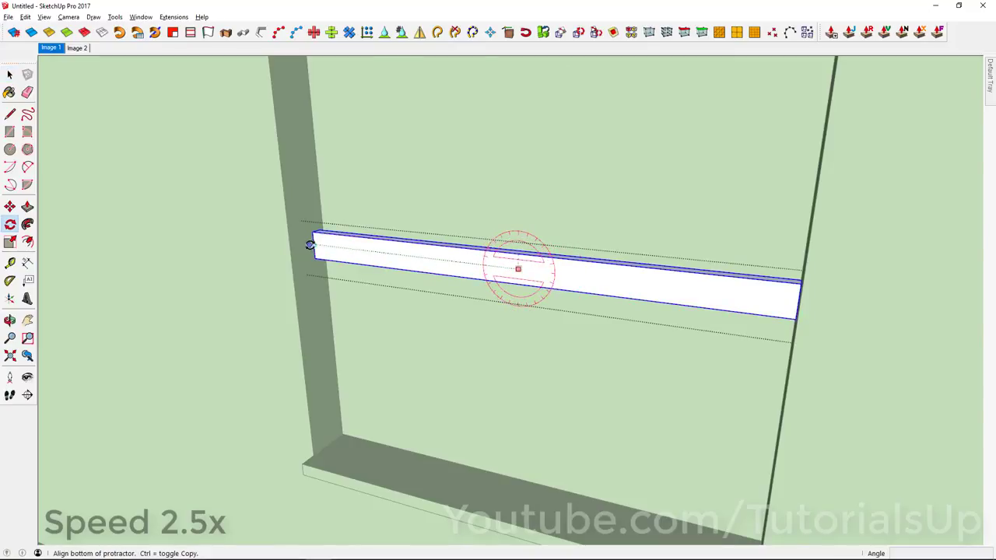
{"action": "key", "text": "ctrl"}
{"action": "left_click", "coordinate": [518, 175]}
{"action": "middle_click_drag", "start_coordinate": [518, 175], "coordinate": [382, 204]}
{"action": "key", "text": "space"}
{"action": "scroll", "coordinate": [472, 249], "scroll_direction": "up", "scroll_amount": 2}
Step: Select both bars and intersect their faces
{"action": "right_click", "coordinate": [473, 249]}
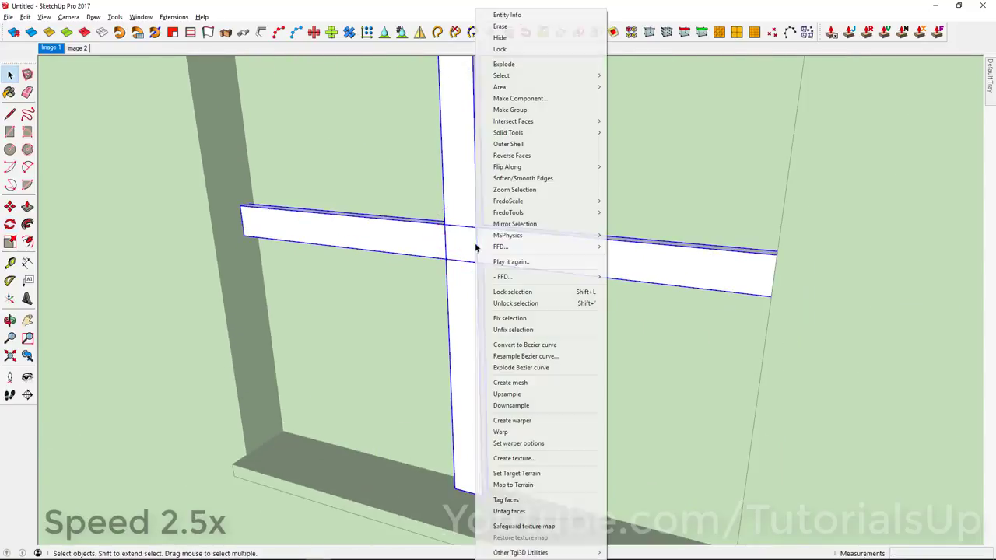
{"action": "left_click", "coordinate": [513, 116]}
{"action": "right_click", "coordinate": [476, 227]}
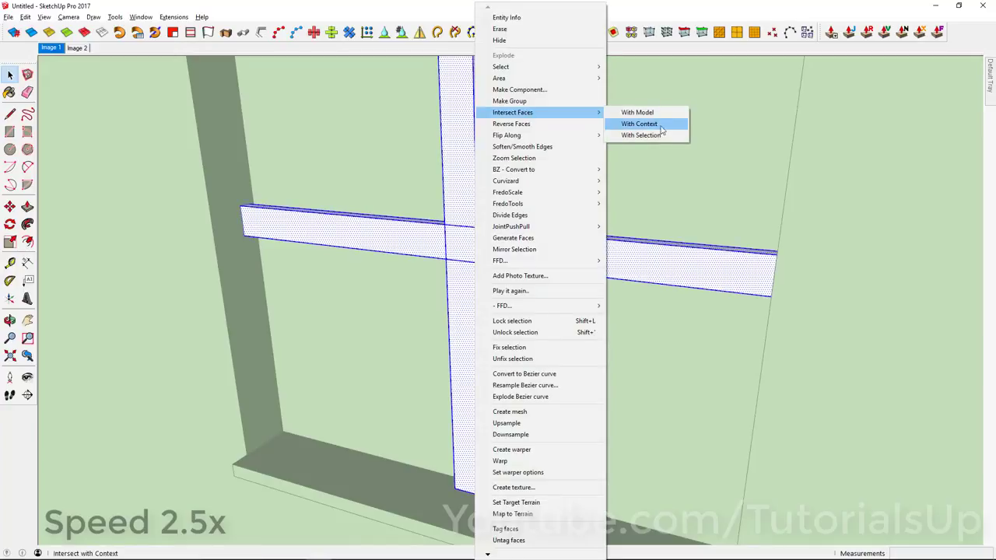
{"action": "left_click", "coordinate": [645, 121]}
{"action": "scroll", "coordinate": [442, 249], "scroll_direction": "up", "scroll_amount": 3}
Step: Orbit around the crossed bars to inspect the intersection
{"action": "key", "text": "e"}
{"action": "middle_click_drag", "start_coordinate": [512, 235], "coordinate": [254, 220]}
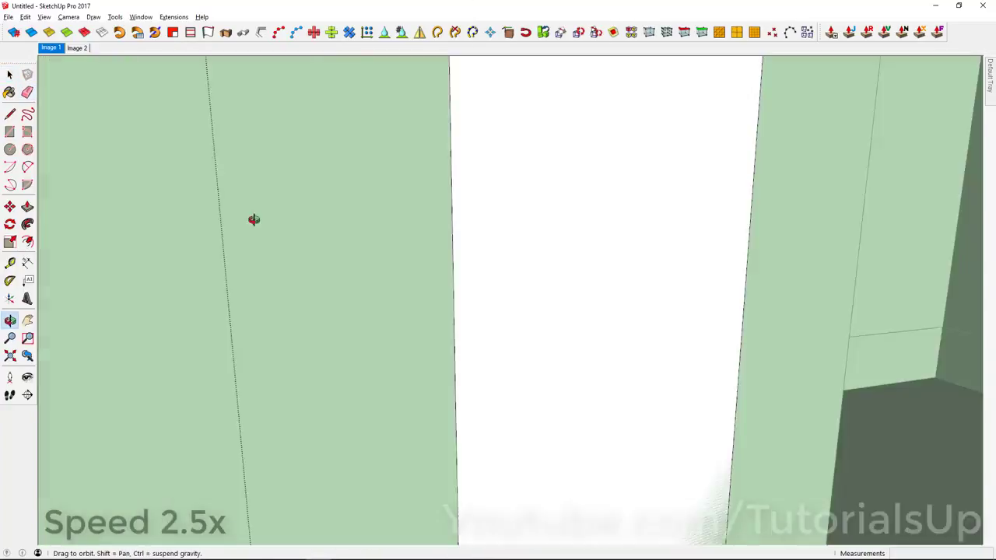
{"action": "scroll", "coordinate": [480, 194], "scroll_direction": "down", "scroll_amount": 3}
{"action": "mouse_move", "coordinate": [480, 193]}
{"action": "middle_mouse_down"}
{"action": "mouse_move", "coordinate": [511, 440]}
{"action": "mouse_move", "coordinate": [304, 298]}
{"action": "mouse_move", "coordinate": [534, 480]}
{"action": "middle_mouse_up"}
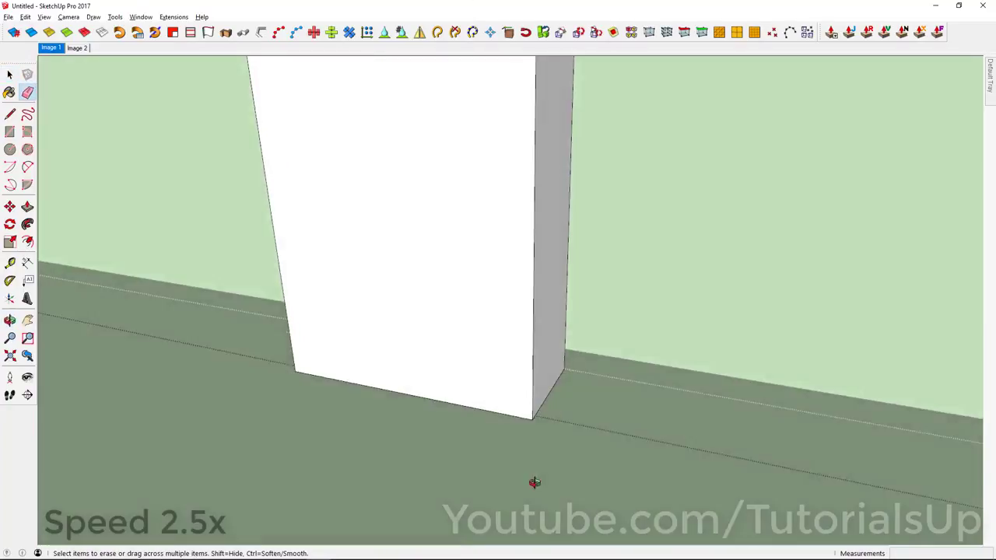
{"action": "scroll", "coordinate": [489, 489], "scroll_direction": "down", "scroll_amount": 3}
{"action": "scroll", "coordinate": [518, 209], "scroll_direction": "down", "scroll_amount": 3}
{"action": "scroll", "coordinate": [504, 288], "scroll_direction": "down", "scroll_amount": 2}
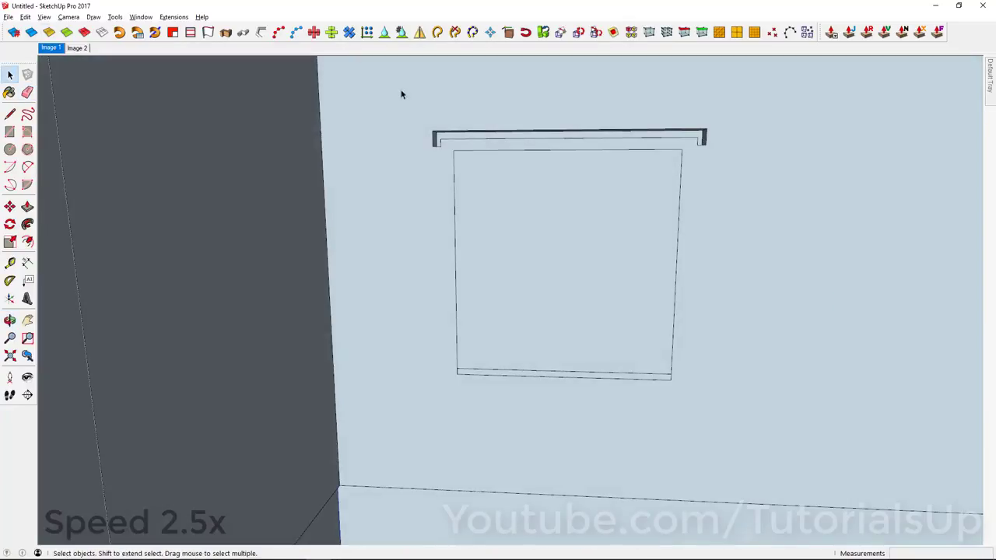
Step: Make the window, header, sill and bars one component with Cut opening enabled
{"action": "left_click_drag", "start_coordinate": [400, 93], "coordinate": [755, 427]}
{"action": "right_click", "coordinate": [547, 148]}
{"action": "left_click", "coordinate": [589, 104]}
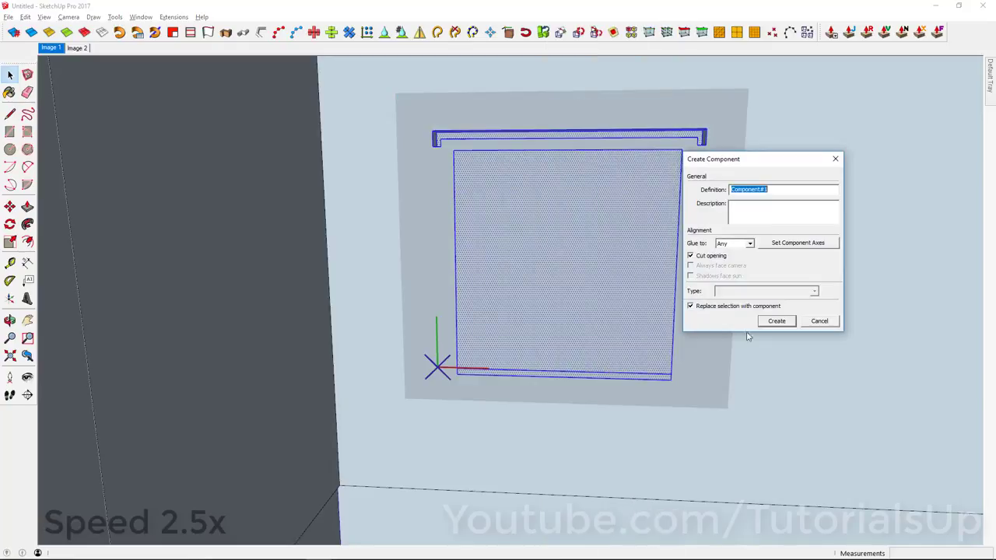
{"action": "left_click", "coordinate": [776, 320]}
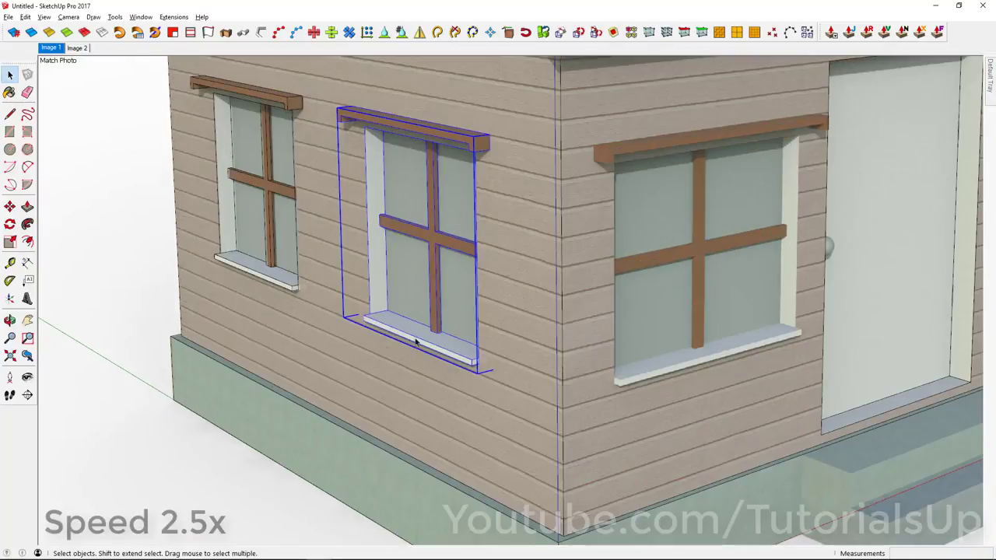
Step: Copy the window component into the opening beside the front door
{"action": "key", "text": "m"}
{"action": "key", "text": "ctrl"}
{"action": "left_click", "coordinate": [322, 325]}
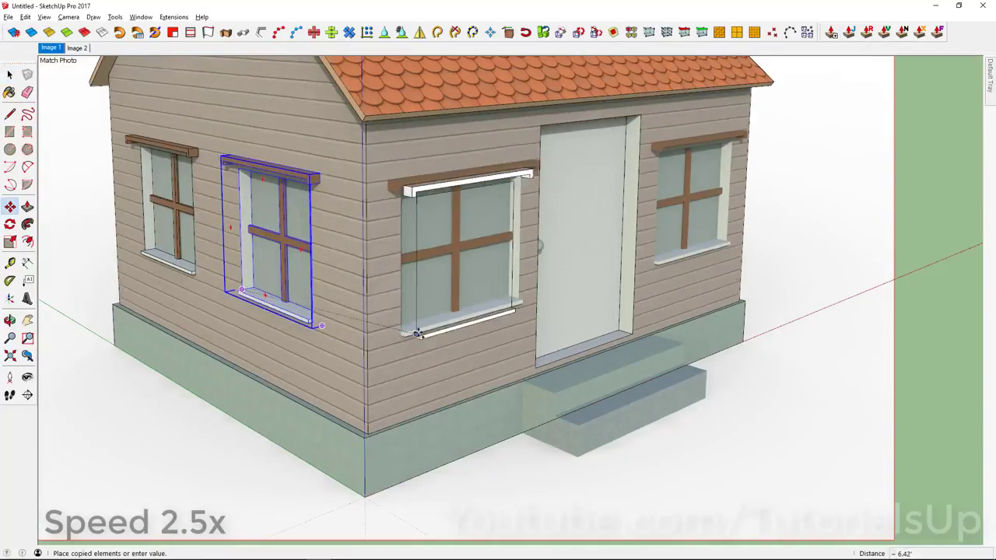
{"action": "scroll", "coordinate": [418, 333], "scroll_direction": "up", "scroll_amount": 3}
{"action": "scroll", "coordinate": [399, 356], "scroll_direction": "up", "scroll_amount": 3}
{"action": "scroll", "coordinate": [378, 296], "scroll_direction": "up", "scroll_amount": 2}
{"action": "scroll", "coordinate": [376, 292], "scroll_direction": "up", "scroll_amount": 1}
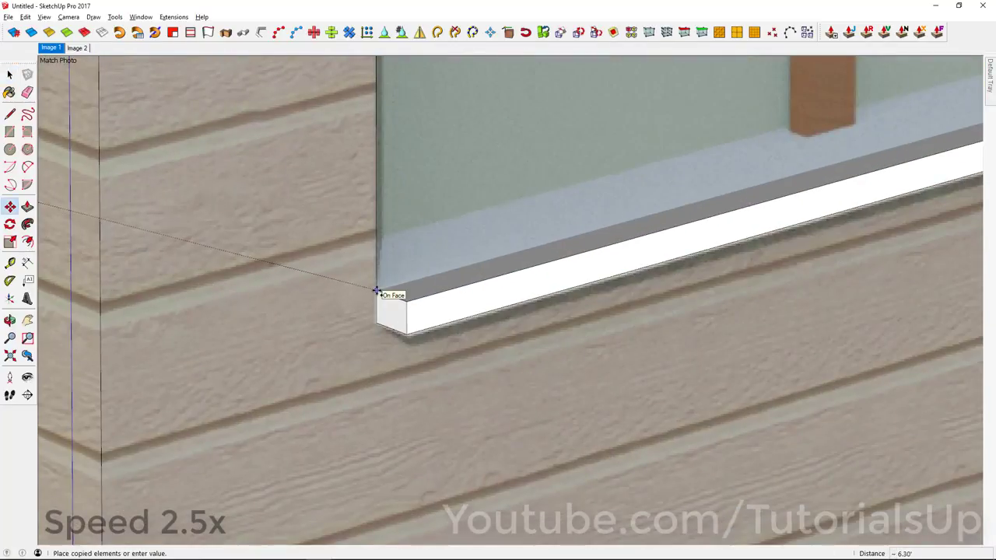
{"action": "left_click", "coordinate": [376, 292]}
{"action": "scroll", "coordinate": [420, 350], "scroll_direction": "down", "scroll_amount": 5}
{"action": "scroll", "coordinate": [459, 388], "scroll_direction": "up", "scroll_amount": 2}
{"action": "scroll", "coordinate": [459, 359], "scroll_direction": "up", "scroll_amount": 2}
{"action": "scroll", "coordinate": [412, 350], "scroll_direction": "up", "scroll_amount": 1}
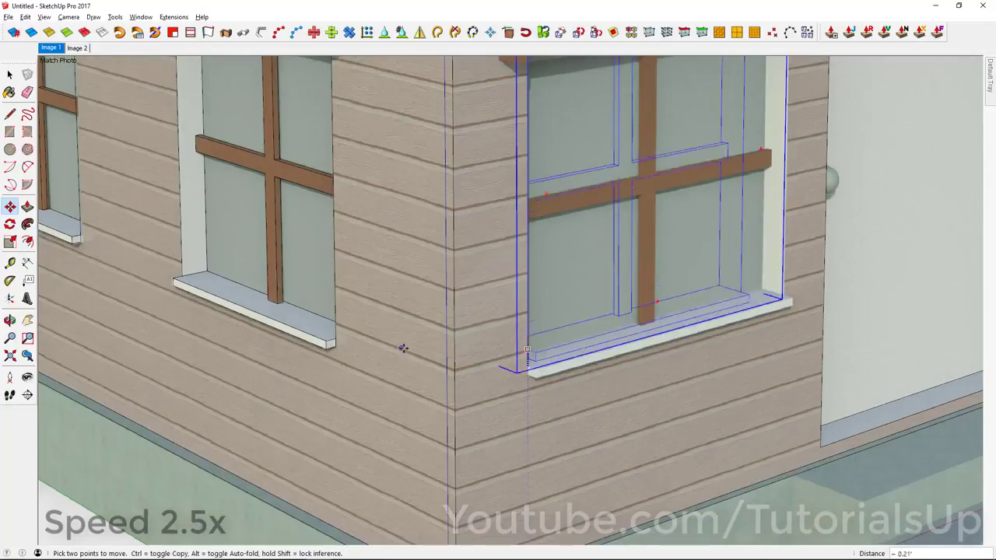
{"action": "key", "text": "space"}
{"action": "scroll", "coordinate": [402, 347], "scroll_direction": "down", "scroll_amount": 5}
{"action": "scroll", "coordinate": [924, 373], "scroll_direction": "down", "scroll_amount": 3}
{"action": "scroll", "coordinate": [539, 279], "scroll_direction": "up", "scroll_amount": 2}
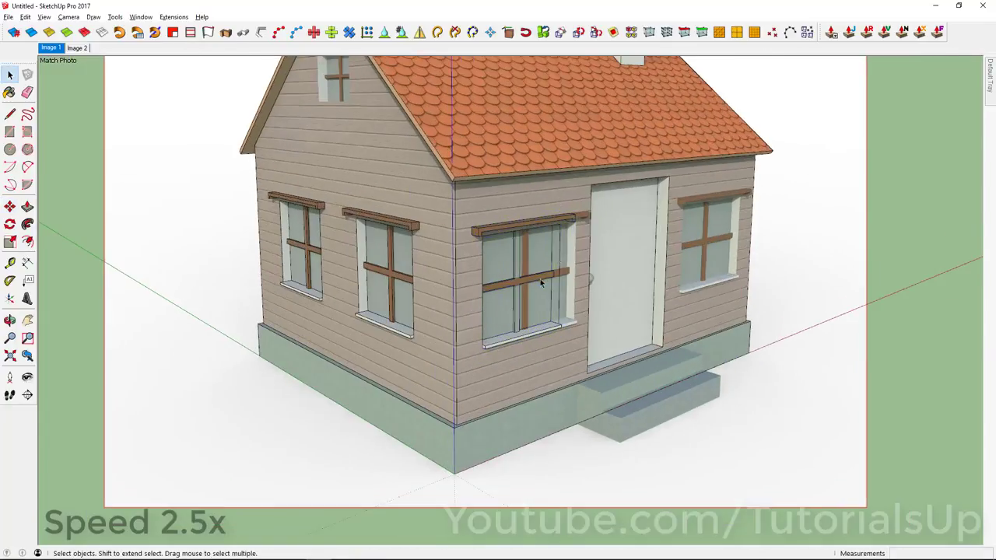
{"action": "scroll", "coordinate": [539, 279], "scroll_direction": "up", "scroll_amount": 3}
Step: Open the window copy for editing, then return to the Image 1 match-photo scene
{"action": "middle_click_drag", "start_coordinate": [540, 279], "coordinate": [391, 228]}
{"action": "right_click", "coordinate": [366, 229]}
{"action": "left_click", "coordinate": [385, 133]}
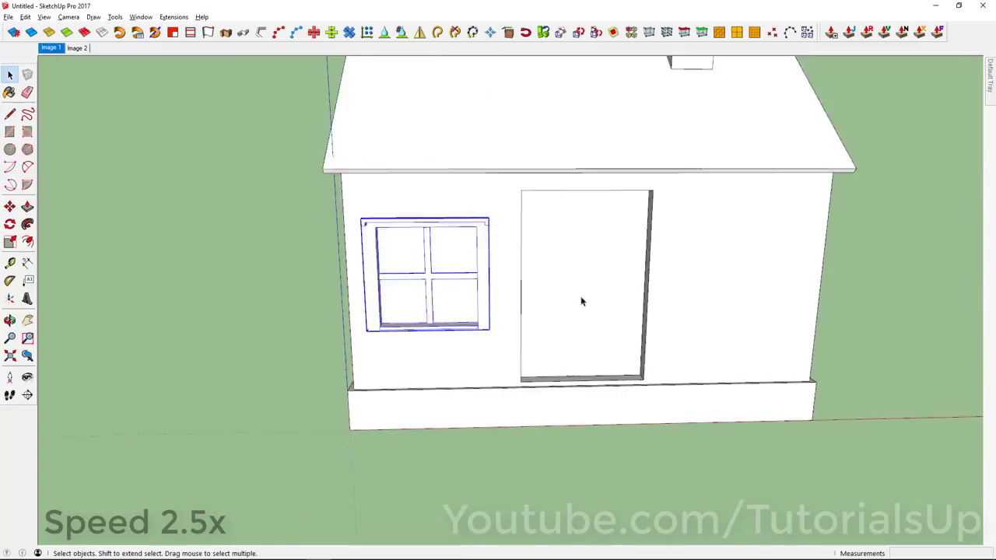
{"action": "scroll", "coordinate": [545, 295], "scroll_direction": "up", "scroll_amount": 3}
{"action": "double_click", "coordinate": [518, 249]}
{"action": "left_click", "coordinate": [50, 48]}
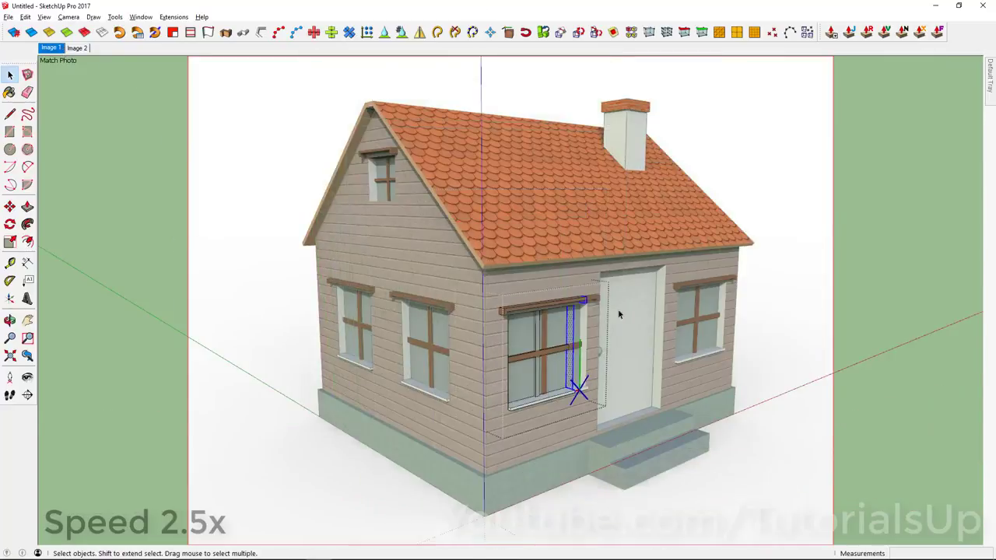
{"action": "scroll", "coordinate": [579, 381], "scroll_direction": "up", "scroll_amount": 5}
{"action": "key", "text": "m"}
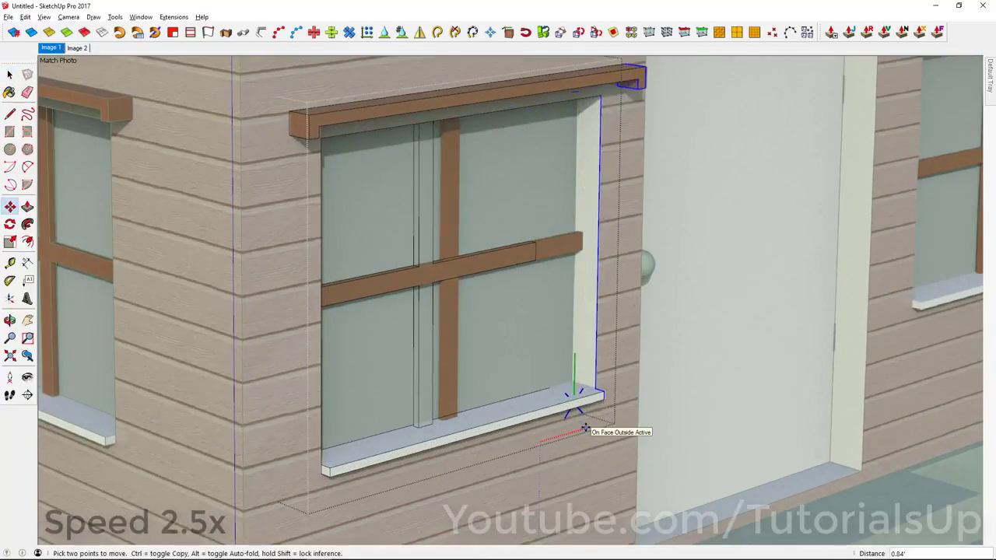
{"action": "scroll", "coordinate": [585, 427], "scroll_direction": "down", "scroll_amount": 5}
Step: Extend the window's cross bar with Push/Pull until it meets the window frame
{"action": "middle_click_drag", "start_coordinate": [560, 378], "coordinate": [534, 337]}
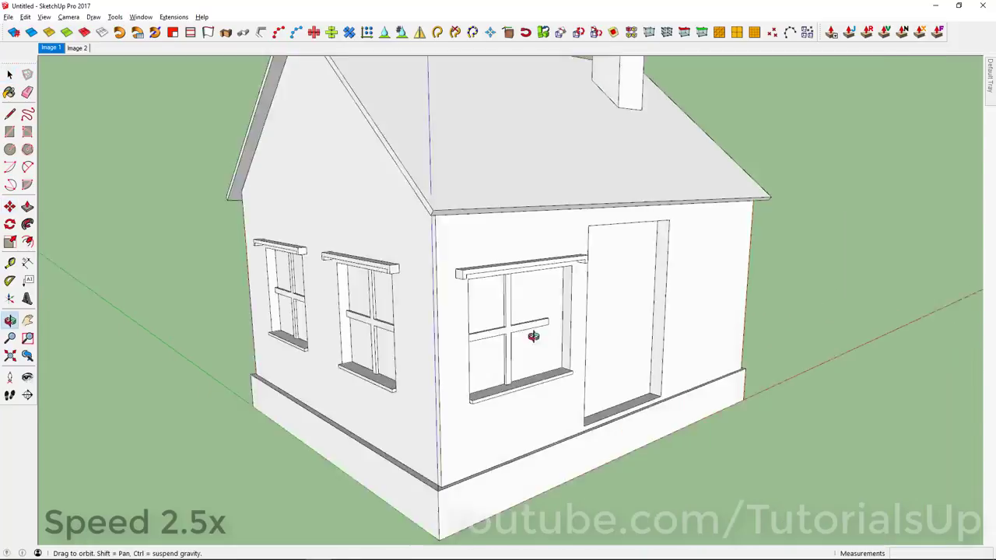
{"action": "scroll", "coordinate": [533, 338], "scroll_direction": "up", "scroll_amount": 4}
{"action": "scroll", "coordinate": [459, 331], "scroll_direction": "up", "scroll_amount": 2}
{"action": "key", "text": "space"}
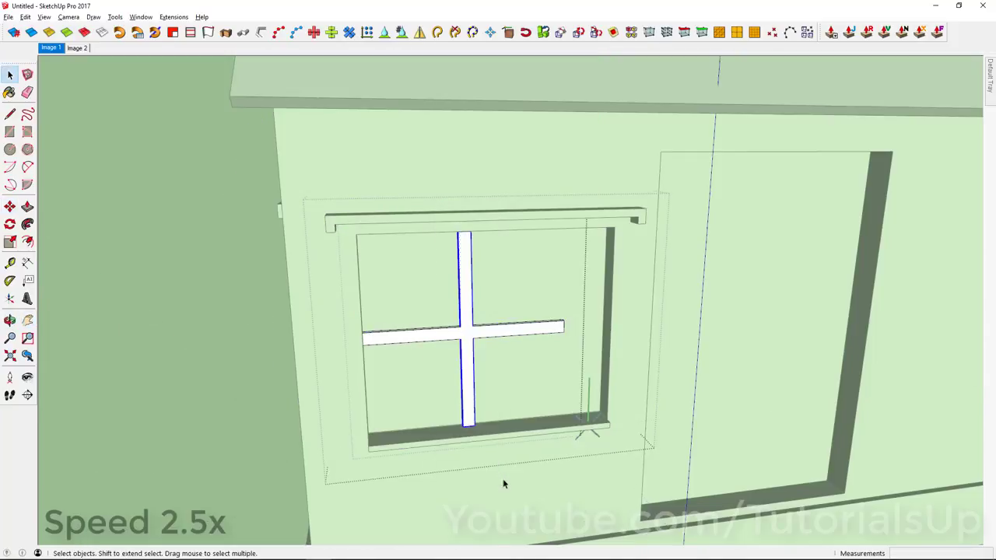
{"action": "scroll", "coordinate": [475, 432], "scroll_direction": "up", "scroll_amount": 3}
{"action": "scroll", "coordinate": [487, 445], "scroll_direction": "up", "scroll_amount": 4}
{"action": "key", "text": "m"}
{"action": "scroll", "coordinate": [544, 451], "scroll_direction": "down", "scroll_amount": 3}
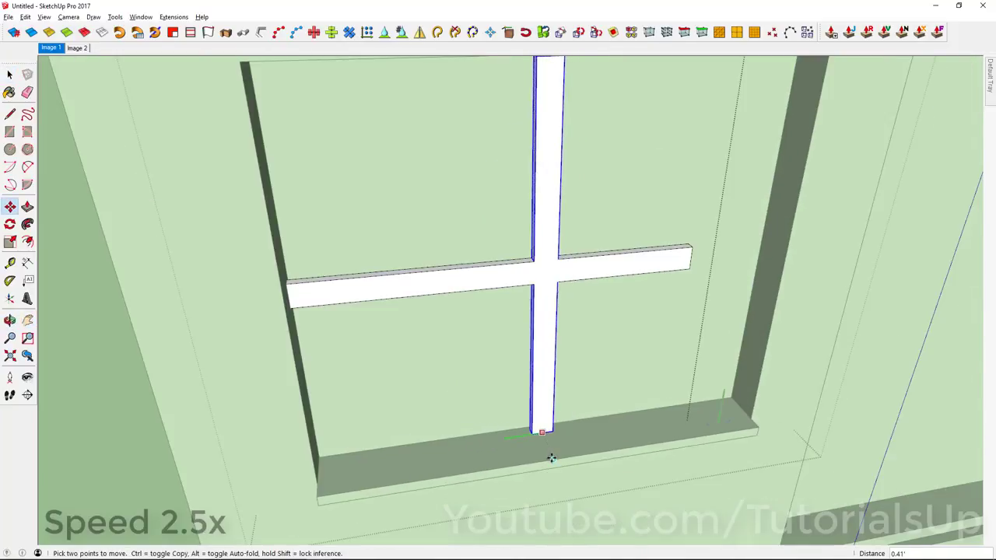
{"action": "scroll", "coordinate": [464, 433], "scroll_direction": "down", "scroll_amount": 3}
{"action": "scroll", "coordinate": [482, 405], "scroll_direction": "up", "scroll_amount": 3}
{"action": "key", "text": "space"}
{"action": "scroll", "coordinate": [591, 350], "scroll_direction": "up", "scroll_amount": 2}
{"action": "key", "text": "p"}
{"action": "left_click", "coordinate": [644, 469]}
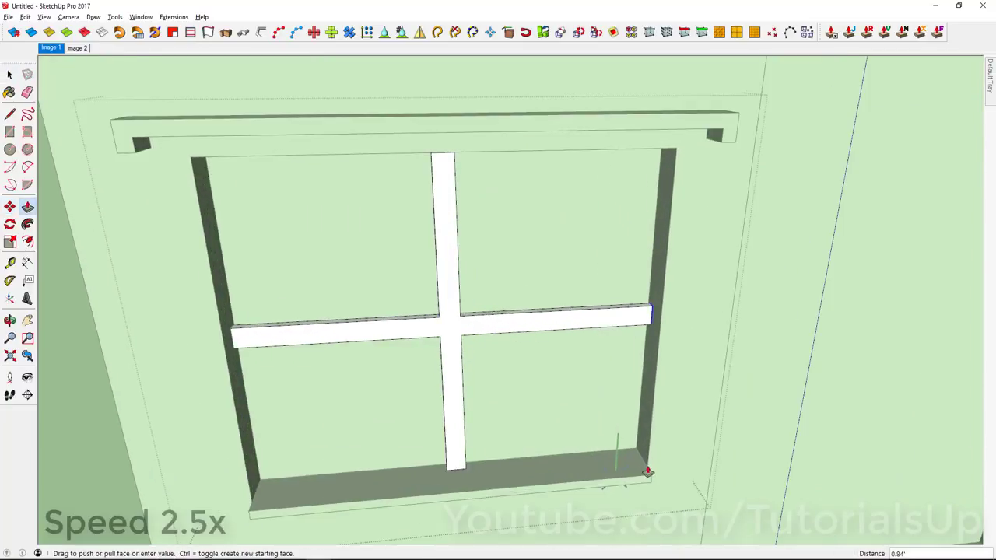
{"action": "key", "text": "space"}
{"action": "scroll", "coordinate": [573, 366], "scroll_direction": "down", "scroll_amount": 5}
Step: Mirror a copy of the window to the other side of the door, then return to the Image 1 scene
{"action": "middle_click_drag", "start_coordinate": [574, 366], "coordinate": [456, 223]}
{"action": "scroll", "coordinate": [467, 280], "scroll_direction": "up", "scroll_amount": 2}
{"action": "scroll", "coordinate": [467, 280], "scroll_direction": "up", "scroll_amount": 2}
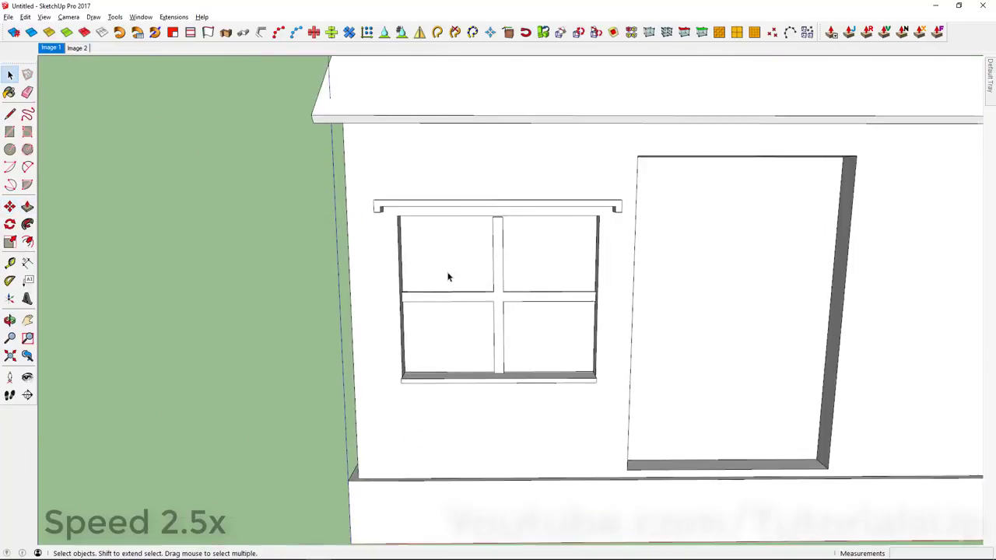
{"action": "left_click", "coordinate": [447, 278]}
{"action": "middle_click_drag", "start_coordinate": [447, 277], "coordinate": [582, 272]}
{"action": "left_click", "coordinate": [472, 32]}
{"action": "scroll", "coordinate": [506, 296], "scroll_direction": "down", "scroll_amount": 3}
{"action": "middle_click_drag", "start_coordinate": [506, 296], "coordinate": [585, 251]}
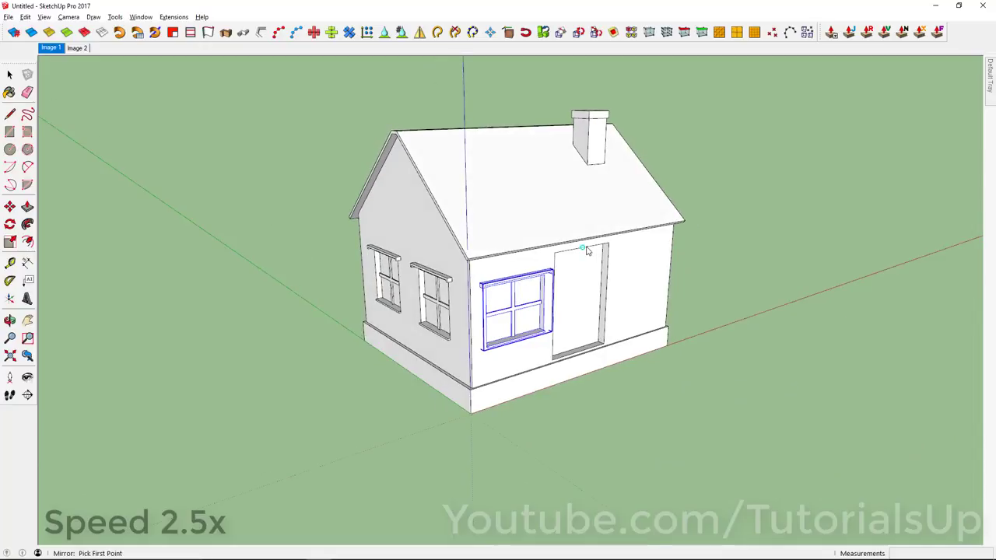
{"action": "scroll", "coordinate": [591, 378], "scroll_direction": "up", "scroll_amount": 3}
{"action": "left_click", "coordinate": [614, 432]}
{"action": "middle_click_drag", "start_coordinate": [614, 431], "coordinate": [628, 298]}
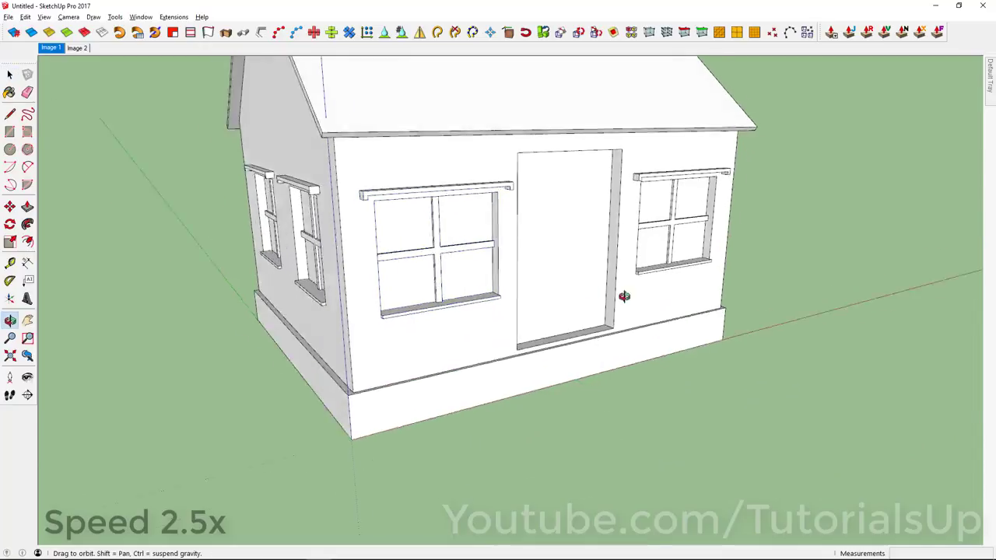
{"action": "key", "text": "space"}
{"action": "scroll", "coordinate": [578, 280], "scroll_direction": "down", "scroll_amount": 3}
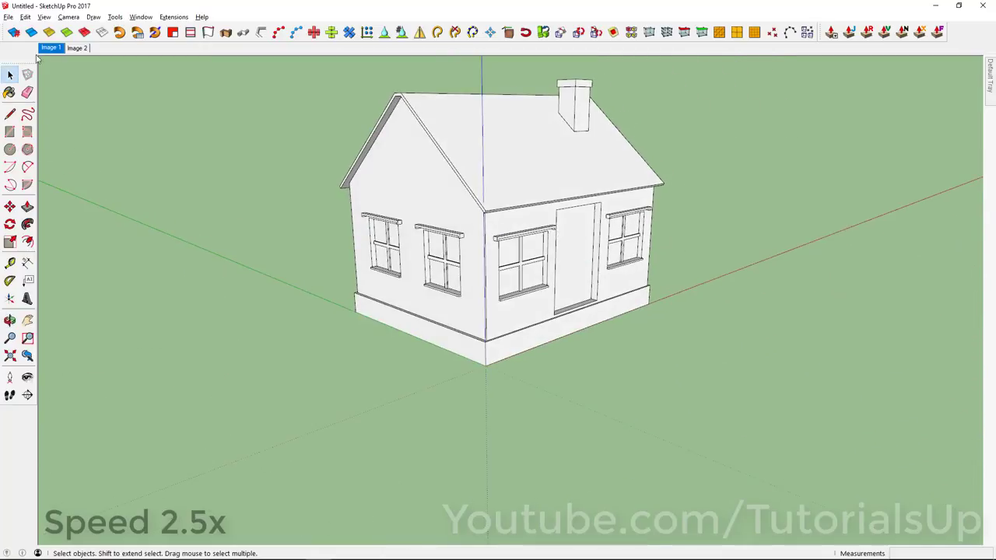
{"action": "left_click", "coordinate": [58, 49]}
Step: Trace a rectangle over the photo's gable window and recess it into the wall
{"action": "scroll", "coordinate": [370, 155], "scroll_direction": "up", "scroll_amount": 3}
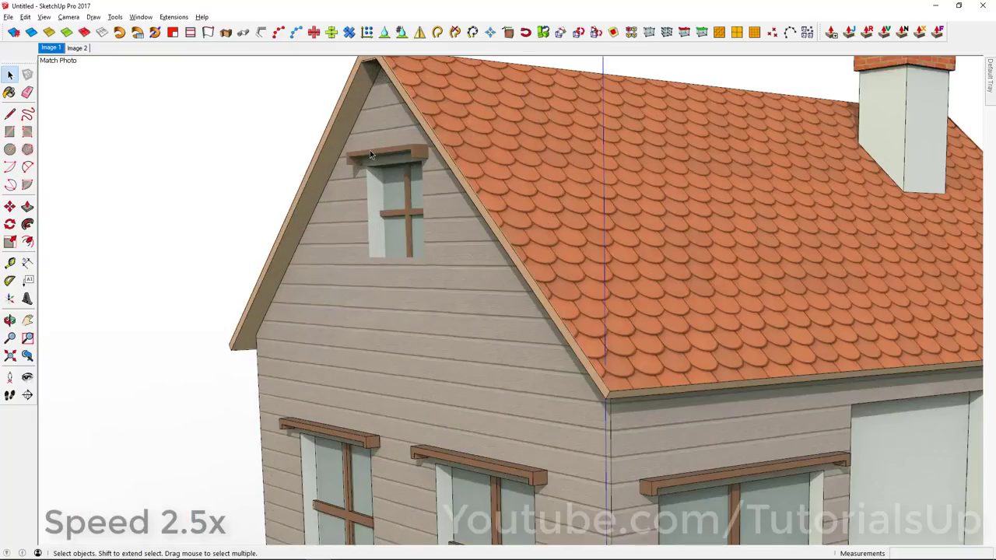
{"action": "scroll", "coordinate": [385, 233], "scroll_direction": "up", "scroll_amount": 5}
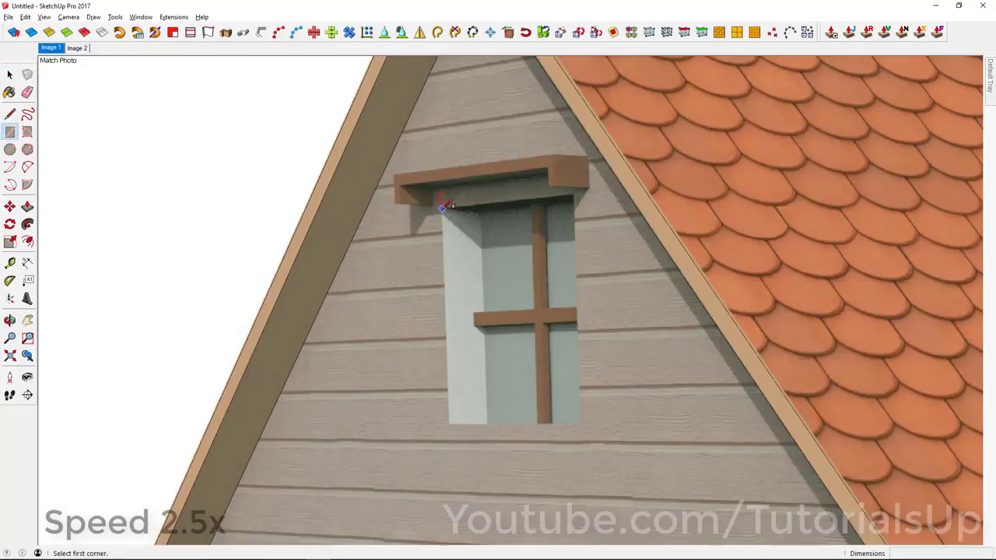
{"action": "key", "text": "r"}
{"action": "left_click", "coordinate": [441, 207]}
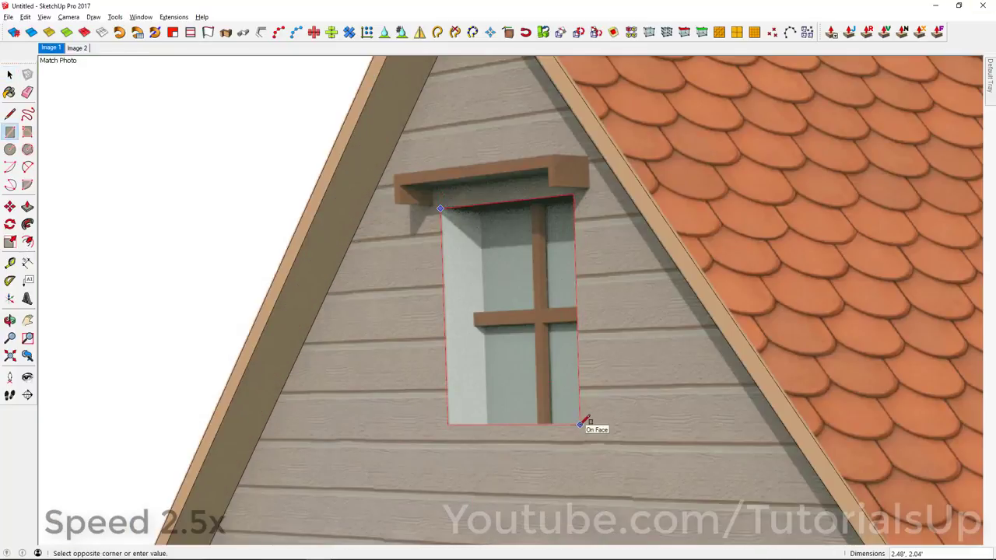
{"action": "left_click", "coordinate": [579, 423]}
{"action": "key", "text": "space"}
{"action": "scroll", "coordinate": [467, 311], "scroll_direction": "up", "scroll_amount": 1}
{"action": "scroll", "coordinate": [461, 309], "scroll_direction": "up", "scroll_amount": 1}
{"action": "key", "text": "r"}
{"action": "left_click", "coordinate": [438, 186]}
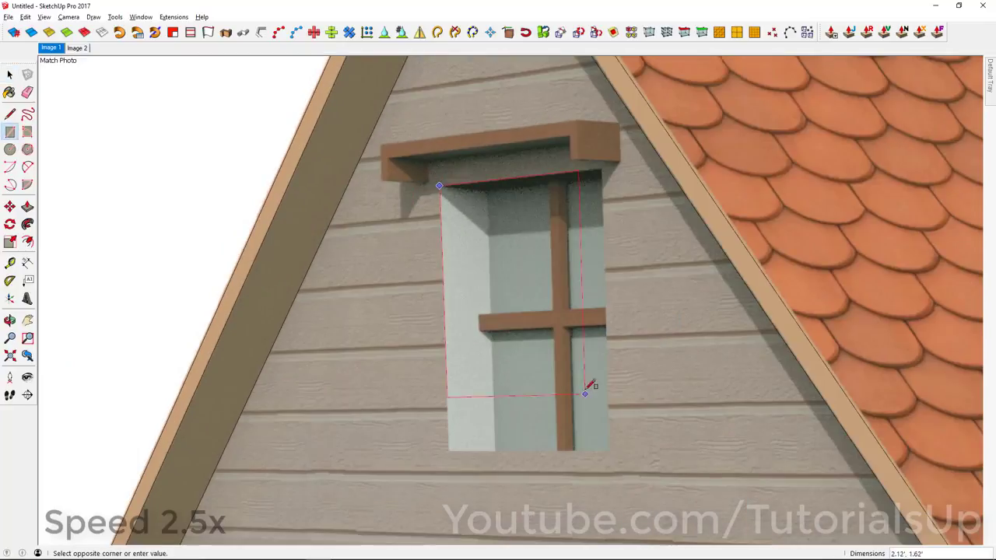
{"action": "left_click", "coordinate": [610, 448]}
{"action": "key", "text": "p"}
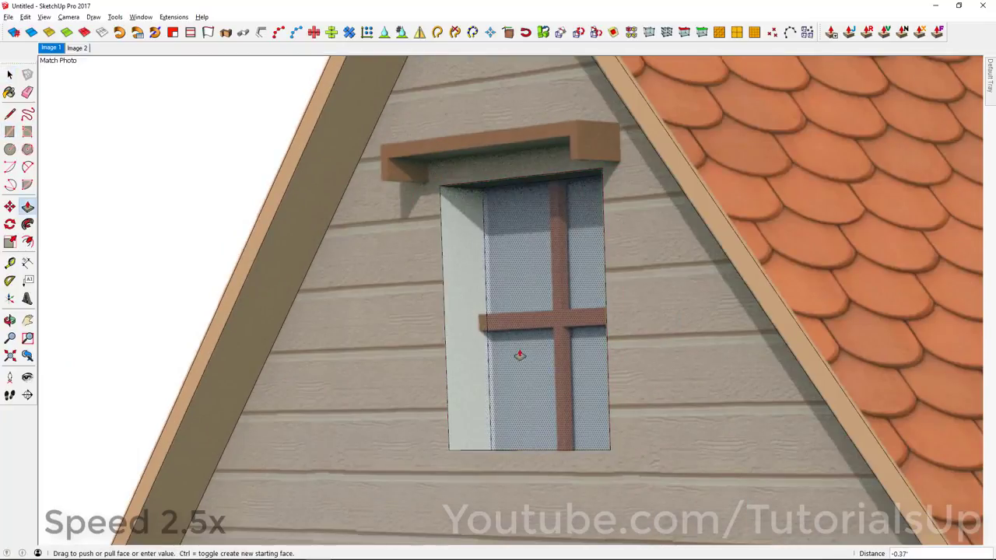
{"action": "left_click", "coordinate": [522, 355]}
{"action": "key", "text": "space"}
Step: Draw the lintel rectangle above the gable window and pull it out 0.34'
{"action": "scroll", "coordinate": [529, 156], "scroll_direction": "down", "scroll_amount": 1}
{"action": "key", "text": "r"}
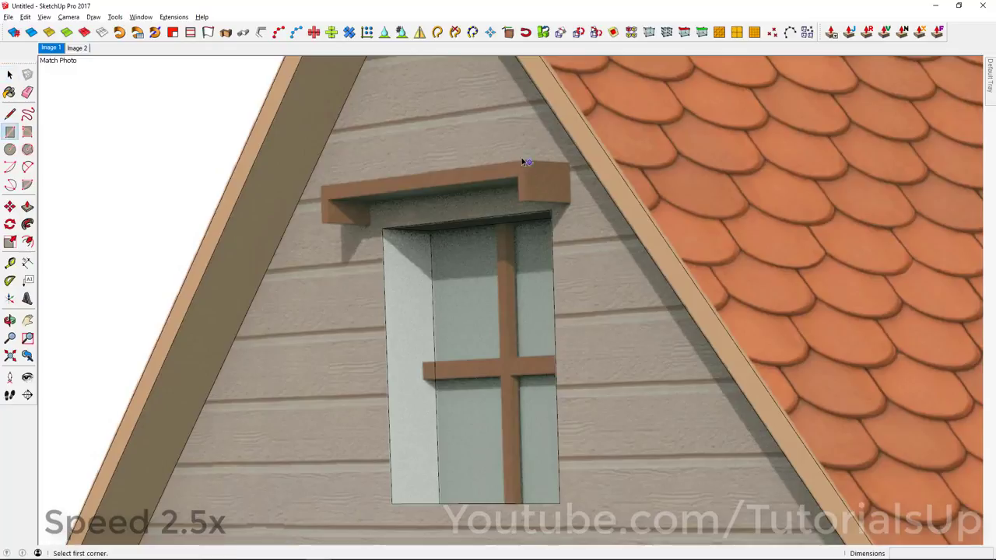
{"action": "scroll", "coordinate": [521, 157], "scroll_direction": "up", "scroll_amount": 3}
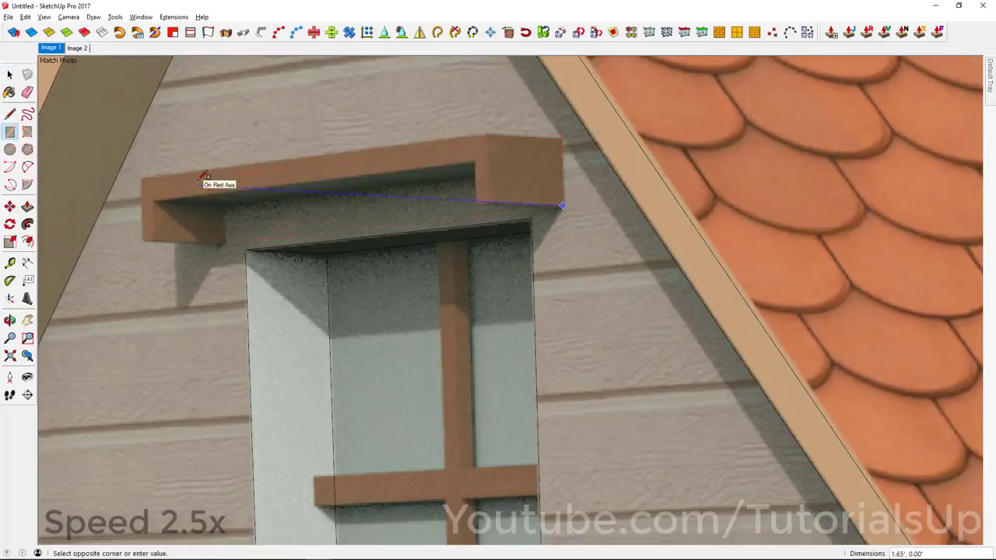
{"action": "left_click", "coordinate": [478, 186]}
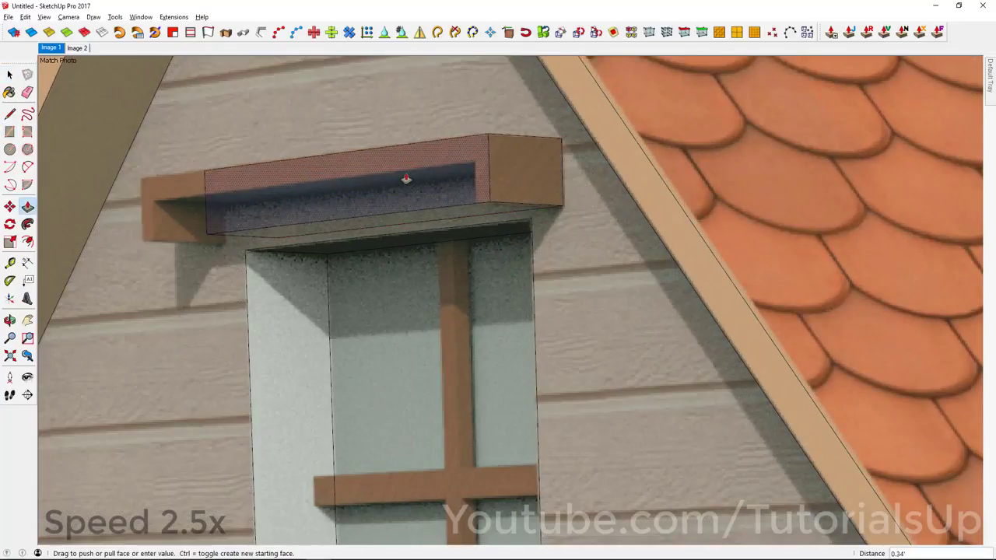
{"action": "scroll", "coordinate": [478, 187], "scroll_direction": "down", "scroll_amount": 3}
{"action": "middle_click_drag", "start_coordinate": [477, 186], "coordinate": [455, 180]}
{"action": "left_click", "coordinate": [51, 48]}
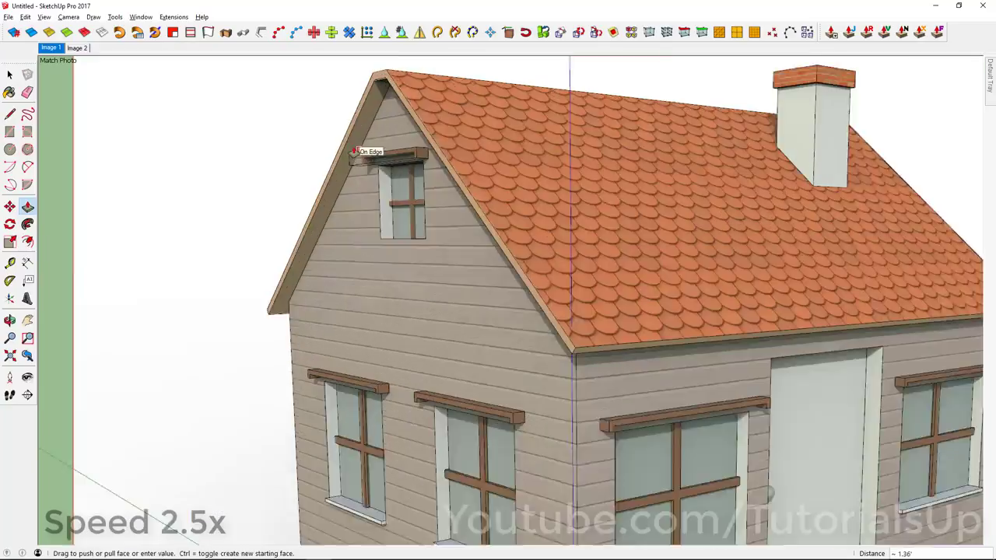
{"action": "scroll", "coordinate": [441, 163], "scroll_direction": "up", "scroll_amount": 3}
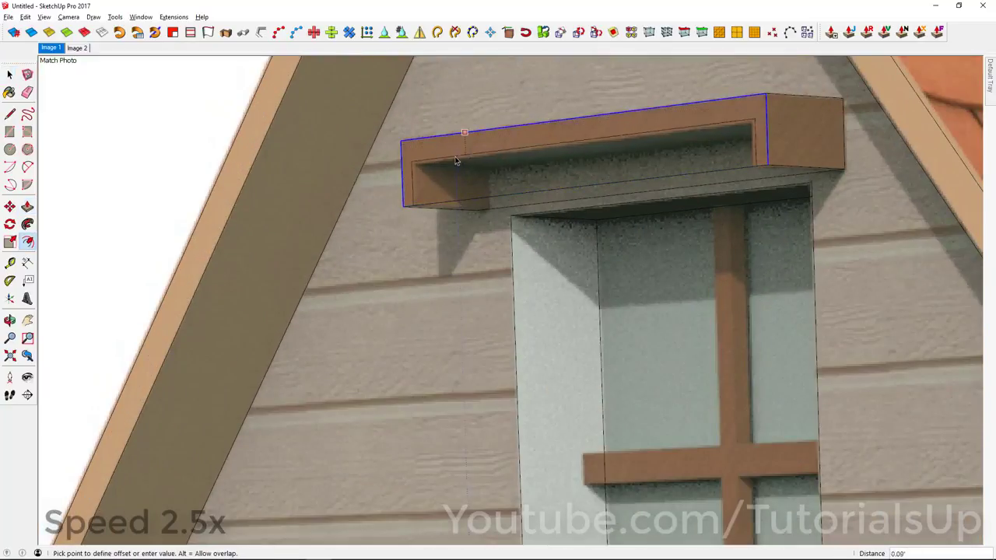
Step: Offset the lintel and push its inner face in to hollow the header
{"action": "key", "text": "space"}
{"action": "scroll", "coordinate": [435, 171], "scroll_direction": "down", "scroll_amount": 2}
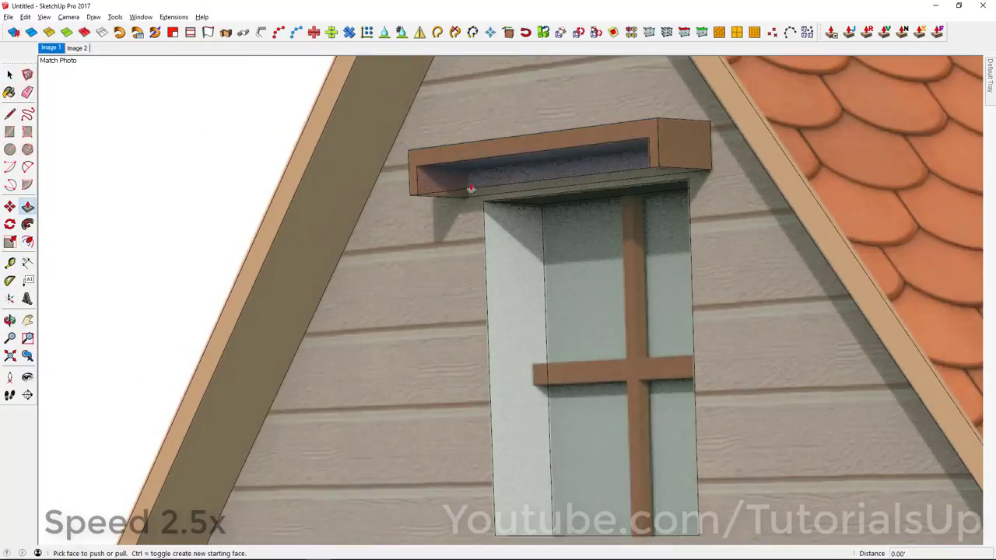
{"action": "left_click", "coordinate": [604, 190]}
{"action": "scroll", "coordinate": [595, 169], "scroll_direction": "down", "scroll_amount": 3}
{"action": "mouse_move", "coordinate": [596, 169]}
{"action": "middle_mouse_down"}
{"action": "mouse_move", "coordinate": [540, 143]}
{"action": "mouse_move", "coordinate": [484, 198]}
{"action": "middle_mouse_up"}
{"action": "scroll", "coordinate": [540, 143], "scroll_direction": "up", "scroll_amount": 2}
{"action": "key", "text": "space"}
{"action": "left_click", "coordinate": [523, 150]}
{"action": "scroll", "coordinate": [483, 195], "scroll_direction": "up", "scroll_amount": 3}
Step: Move the gable window from its top midpoint to realign it with the photo
{"action": "key", "text": "3"}
{"action": "middle_click_drag", "start_coordinate": [687, 441], "coordinate": [546, 322]}
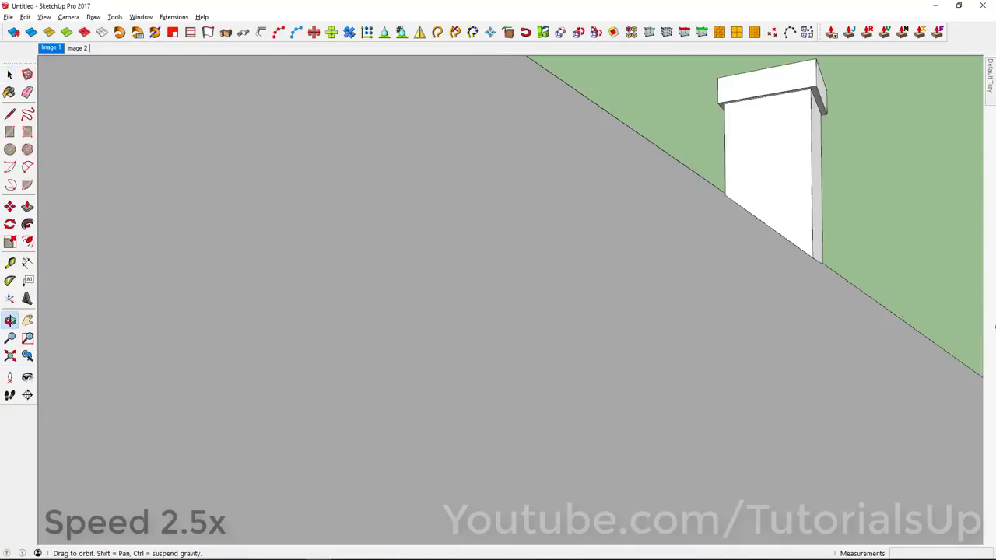
{"action": "scroll", "coordinate": [547, 322], "scroll_direction": "down", "scroll_amount": 3}
{"action": "scroll", "coordinate": [650, 173], "scroll_direction": "up", "scroll_amount": 3}
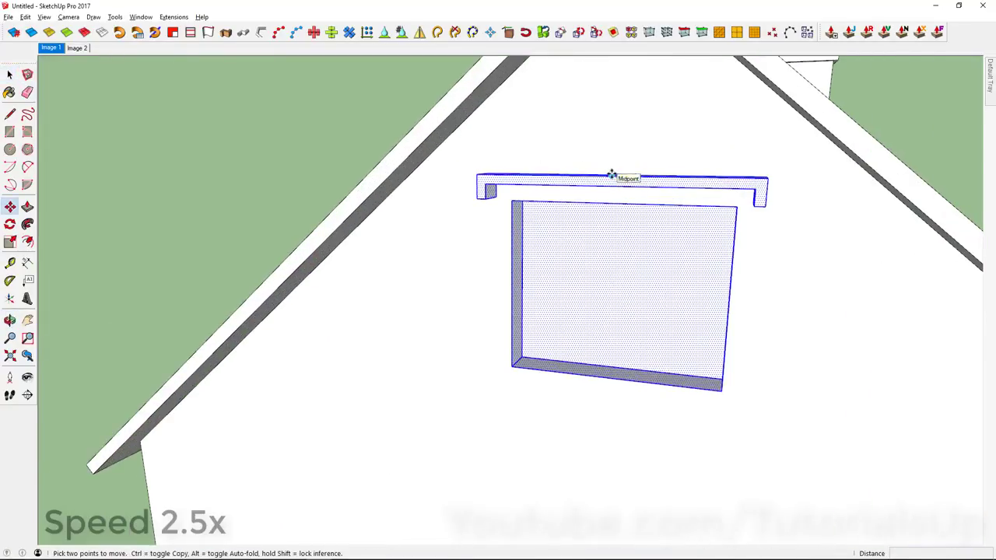
{"action": "left_click", "coordinate": [611, 175]}
{"action": "scroll", "coordinate": [611, 175], "scroll_direction": "down", "scroll_amount": 3}
{"action": "key", "text": "space"}
{"action": "scroll", "coordinate": [202, 208], "scroll_direction": "down", "scroll_amount": 3}
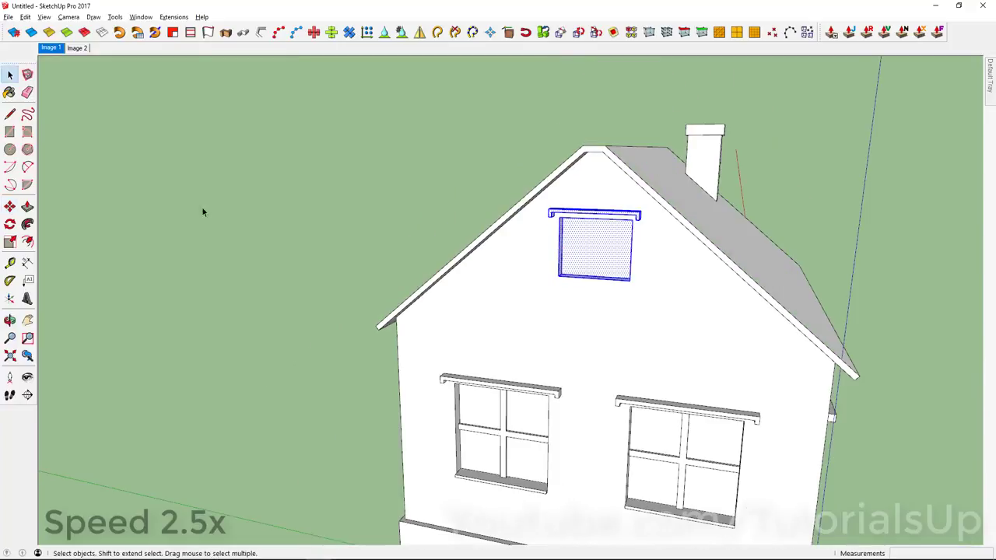
{"action": "middle_click_drag", "start_coordinate": [203, 208], "coordinate": [555, 178]}
{"action": "left_click", "coordinate": [51, 47]}
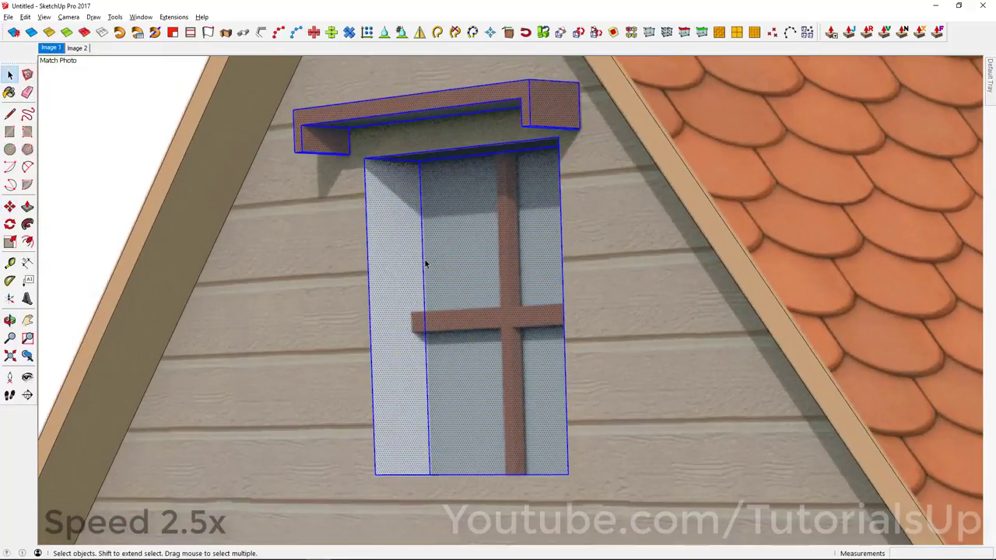
{"action": "scroll", "coordinate": [420, 321], "scroll_direction": "up", "scroll_amount": 5}
Step: Draw a small rectangle for the horizontal crossbar and thicken it outward with Joint Push Pull
{"action": "key", "text": "r"}
{"action": "left_click", "coordinate": [381, 293]}
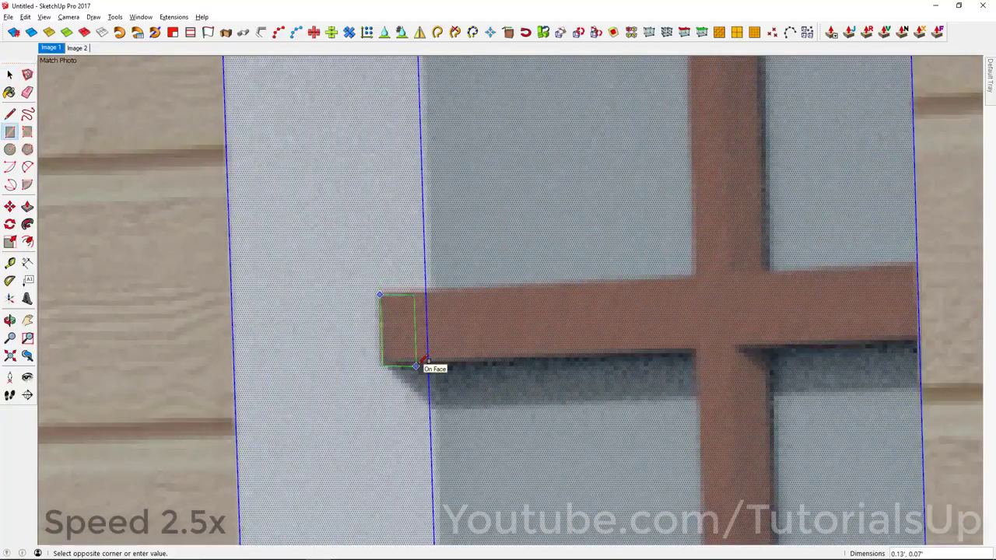
{"action": "left_click", "coordinate": [416, 365]}
{"action": "scroll", "coordinate": [416, 366], "scroll_direction": "down", "scroll_amount": 3}
{"action": "key", "text": "j"}
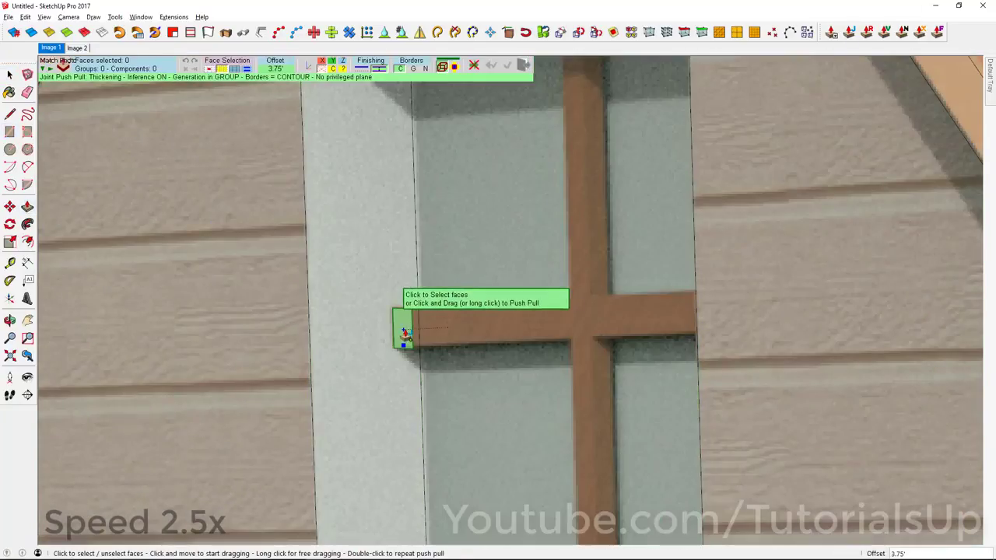
{"action": "scroll", "coordinate": [404, 333], "scroll_direction": "down", "scroll_amount": 3}
{"action": "left_click_drag", "start_coordinate": [455, 314], "coordinate": [629, 485]}
{"action": "key", "text": "space"}
{"action": "scroll", "coordinate": [566, 304], "scroll_direction": "up", "scroll_amount": 2}
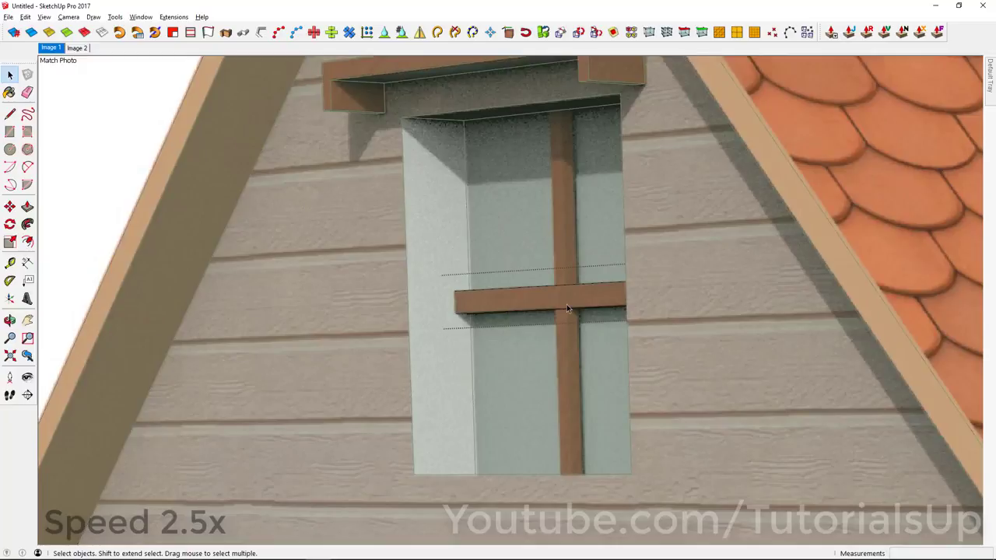
Step: Rotate a copy of the crossbar 90° to form the vertical bar
{"action": "left_click", "coordinate": [567, 306]}
{"action": "key", "text": "m"}
{"action": "left_click", "coordinate": [469, 303]}
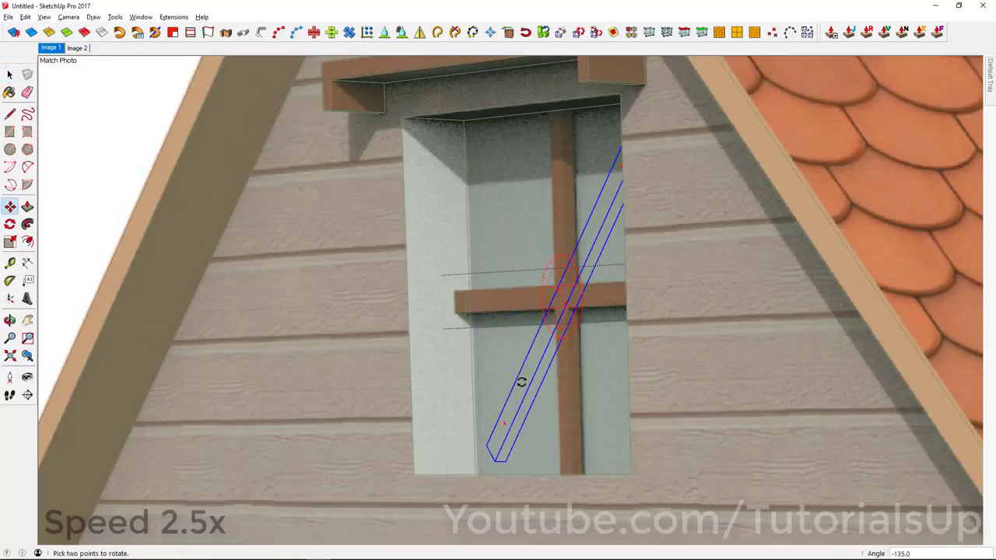
{"action": "key", "text": "space"}
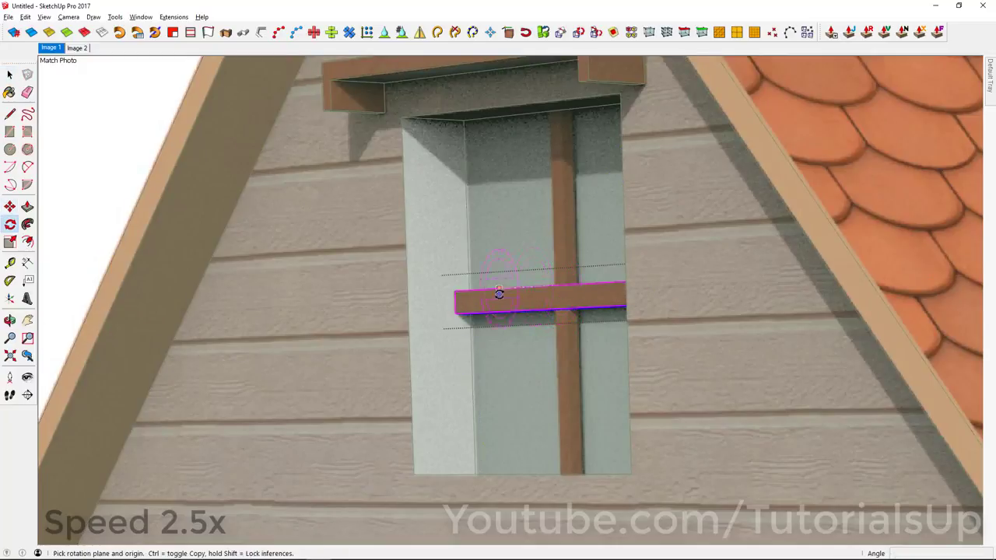
{"action": "scroll", "coordinate": [547, 298], "scroll_direction": "up", "scroll_amount": 3}
{"action": "left_click", "coordinate": [368, 299]}
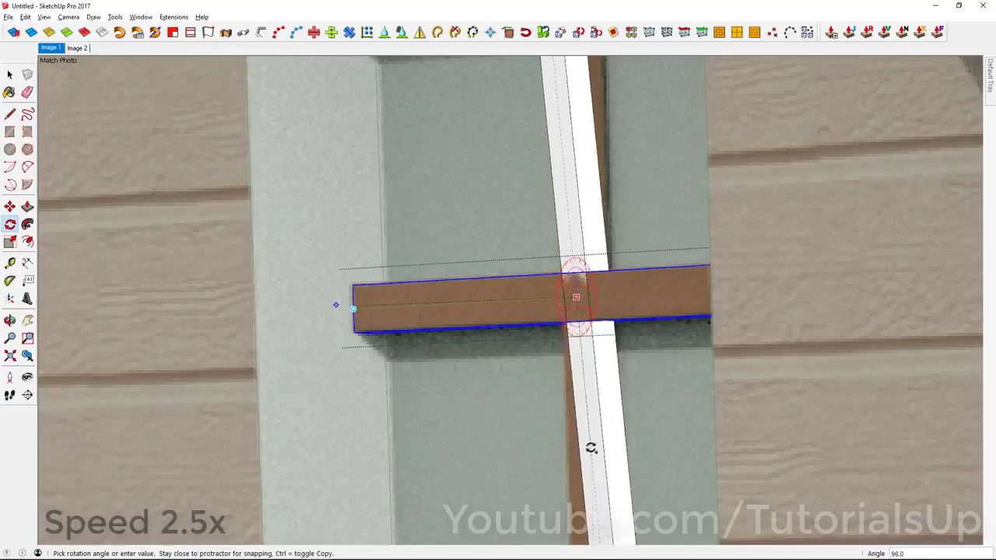
{"action": "left_click", "coordinate": [583, 444]}
{"action": "key", "text": "space"}
{"action": "scroll", "coordinate": [579, 297], "scroll_direction": "down", "scroll_amount": 5}
{"action": "scroll", "coordinate": [572, 215], "scroll_direction": "up", "scroll_amount": 2}
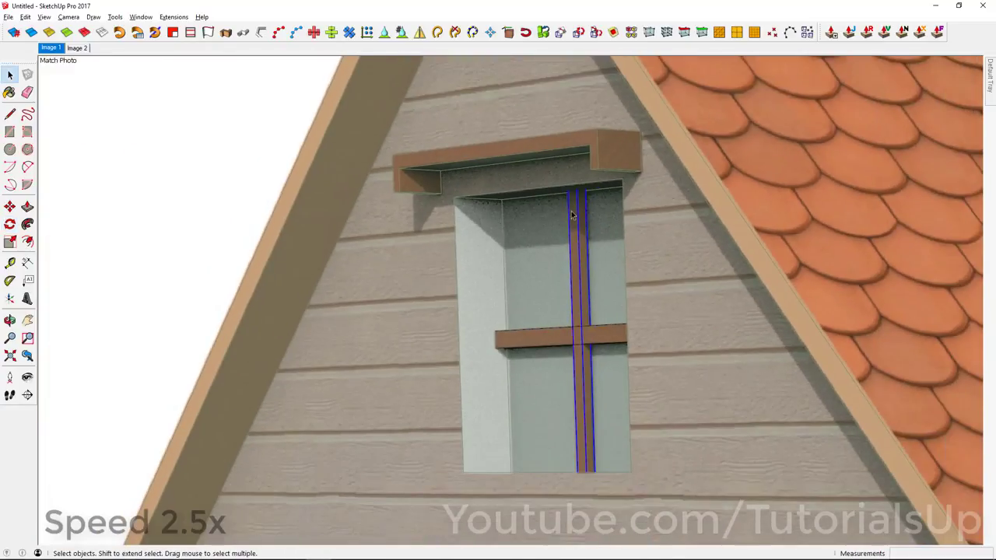
Step: Explode the vertical bar and push a window face in by 0.25' to fit
{"action": "right_click", "coordinate": [592, 340]}
{"action": "left_click", "coordinate": [631, 68]}
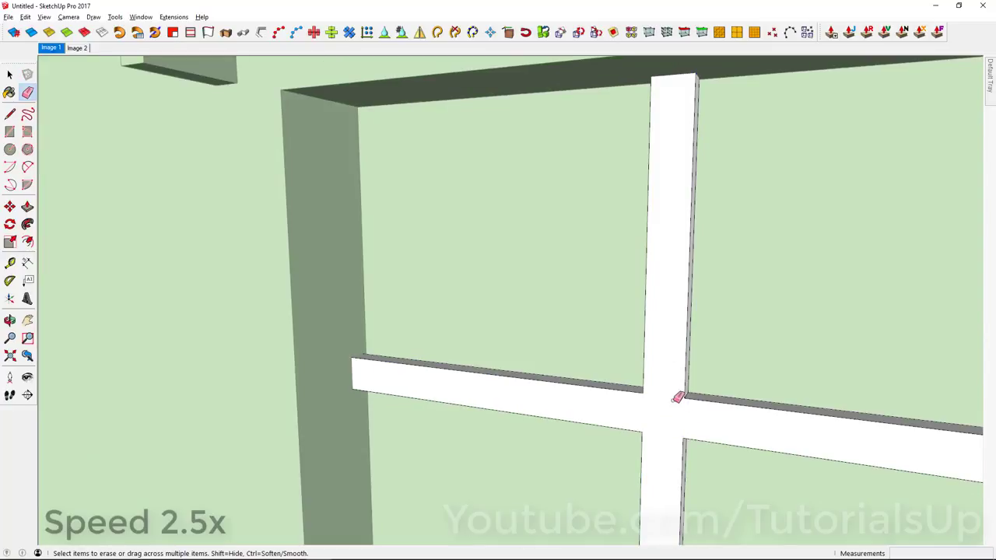
{"action": "mouse_move", "coordinate": [676, 398]}
{"action": "middle_mouse_down"}
{"action": "mouse_move", "coordinate": [615, 153]}
{"action": "mouse_move", "coordinate": [271, 222]}
{"action": "mouse_move", "coordinate": [558, 240]}
{"action": "middle_mouse_up"}
{"action": "middle_click_drag", "start_coordinate": [484, 256], "coordinate": [516, 140]}
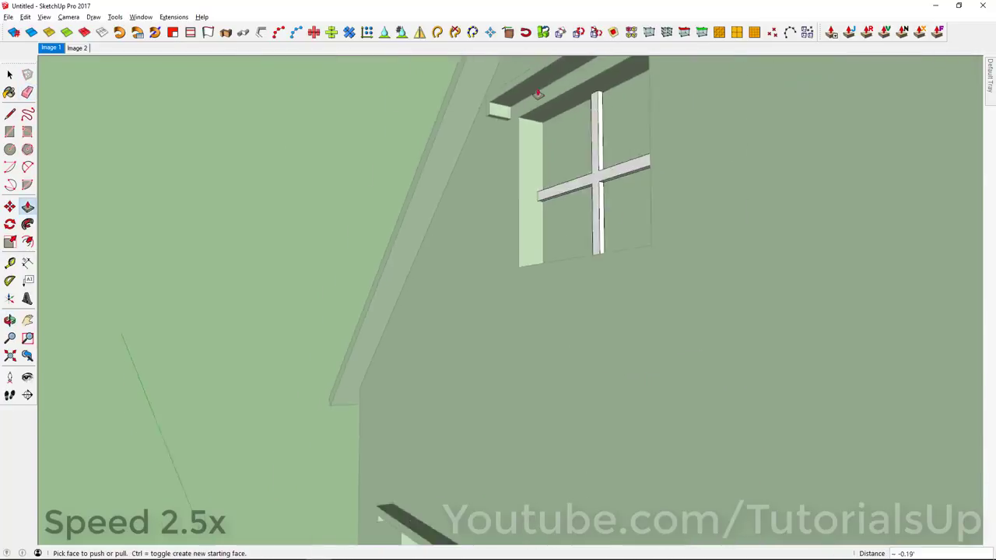
{"action": "scroll", "coordinate": [544, 179], "scroll_direction": "up", "scroll_amount": 3}
{"action": "left_click", "coordinate": [611, 275]}
{"action": "mouse_move", "coordinate": [611, 276]}
{"action": "middle_mouse_down"}
{"action": "mouse_move", "coordinate": [558, 271]}
{"action": "mouse_move", "coordinate": [607, 270]}
{"action": "mouse_move", "coordinate": [563, 293]}
{"action": "middle_mouse_up"}
{"action": "key", "text": "space"}
{"action": "scroll", "coordinate": [563, 292], "scroll_direction": "down", "scroll_amount": 5}
Step: Outline the upper step on the foundation below the door and extrude it outward
{"action": "scroll", "coordinate": [669, 364], "scroll_direction": "down", "scroll_amount": 2}
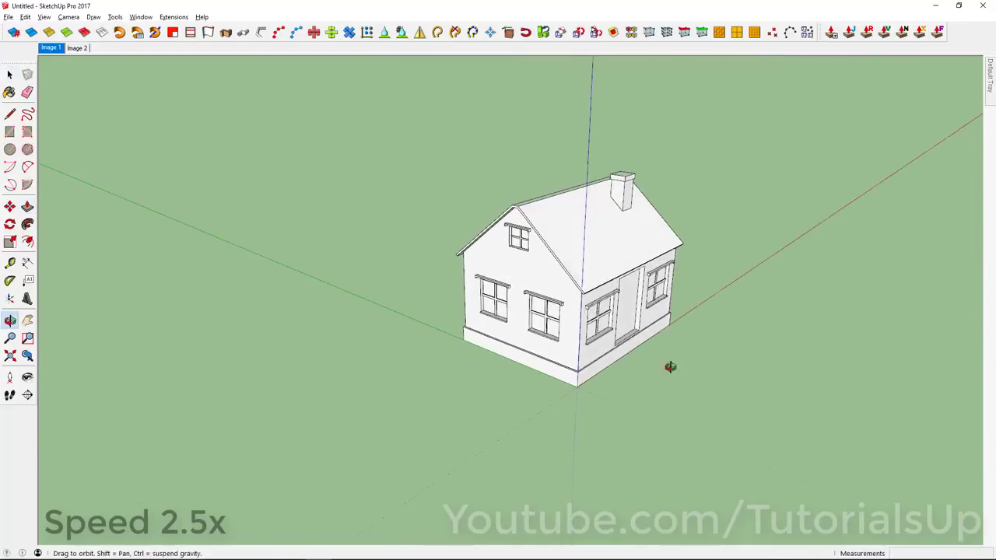
{"action": "left_click", "coordinate": [49, 47]}
{"action": "scroll", "coordinate": [649, 497], "scroll_direction": "up", "scroll_amount": 3}
{"action": "key", "text": "r"}
{"action": "scroll", "coordinate": [476, 349], "scroll_direction": "up", "scroll_amount": 3}
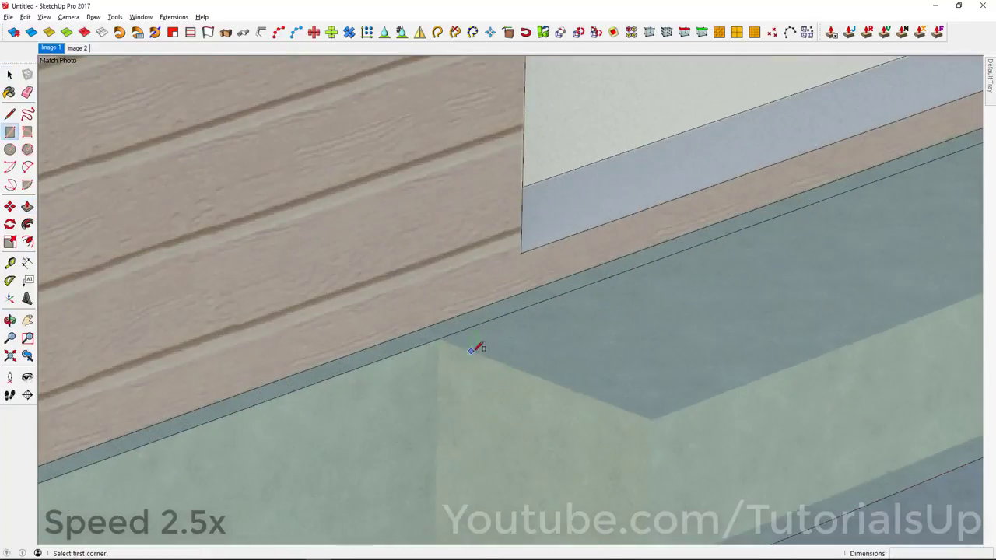
{"action": "left_click", "coordinate": [445, 335]}
{"action": "scroll", "coordinate": [405, 333], "scroll_direction": "down", "scroll_amount": 4}
{"action": "scroll", "coordinate": [700, 319], "scroll_direction": "up", "scroll_amount": 2}
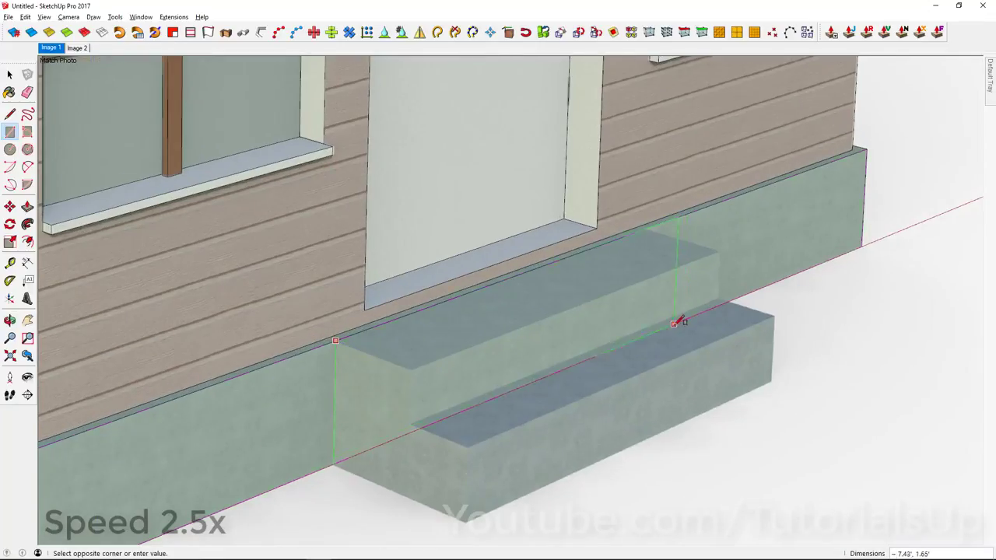
{"action": "key", "text": "p"}
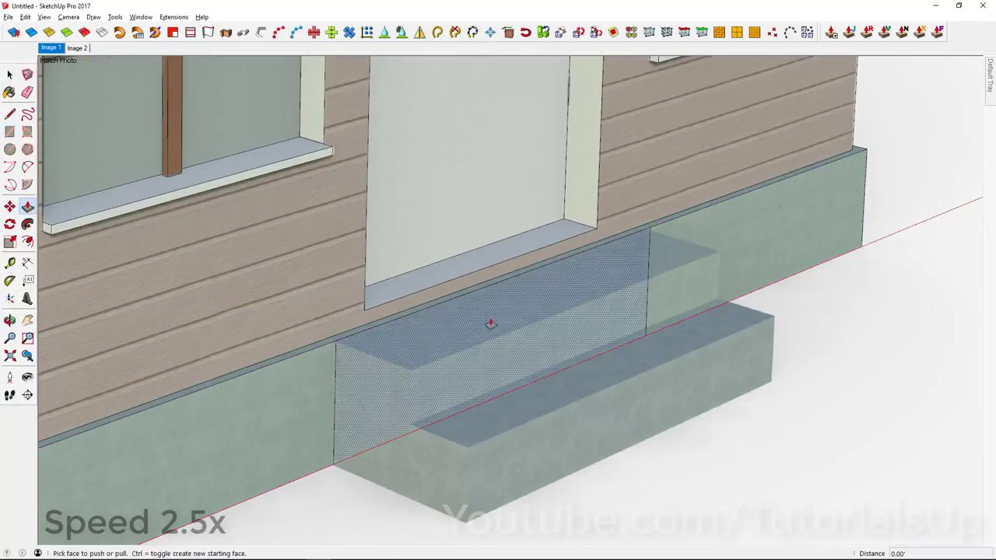
{"action": "left_click", "coordinate": [489, 327]}
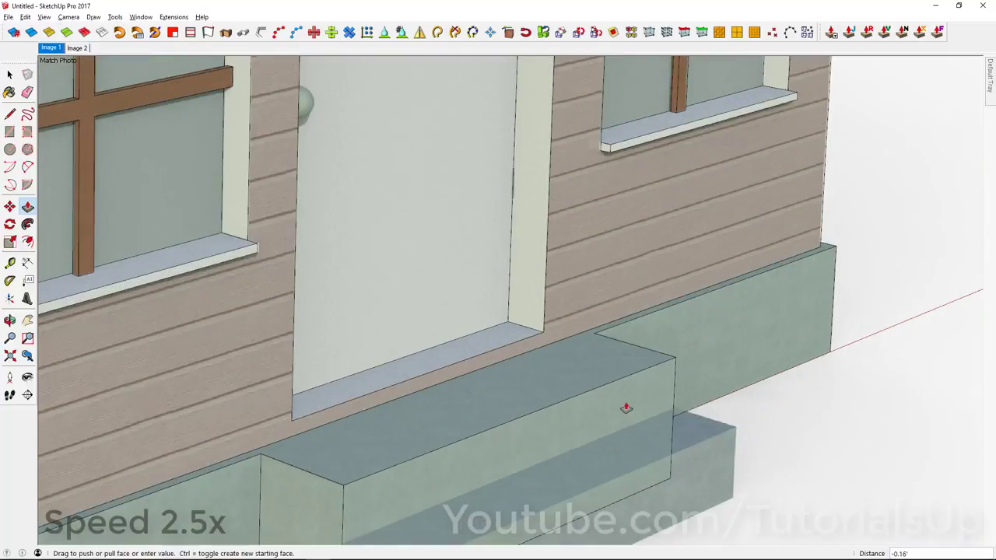
{"action": "left_click", "coordinate": [626, 407]}
{"action": "scroll", "coordinate": [508, 438], "scroll_direction": "down", "scroll_amount": 3}
Step: Orbit out to view the two finished concrete steps on the model
{"action": "key", "text": "l"}
{"action": "scroll", "coordinate": [456, 445], "scroll_direction": "up", "scroll_amount": 5}
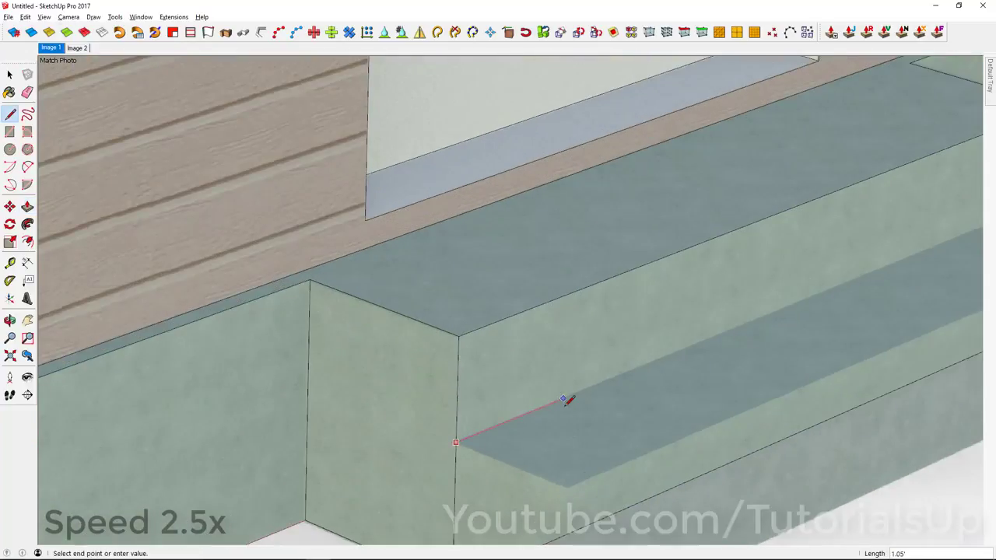
{"action": "scroll", "coordinate": [565, 402], "scroll_direction": "down", "scroll_amount": 3}
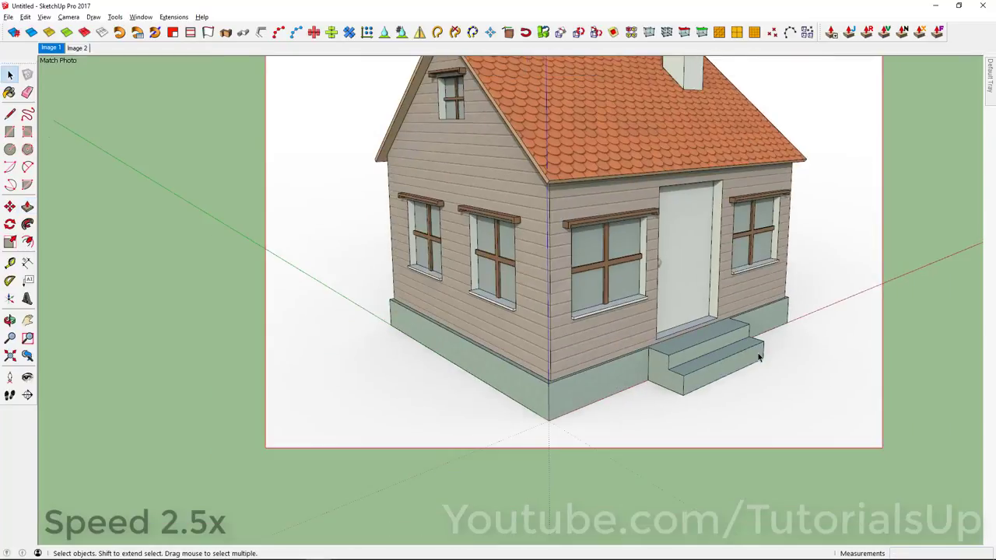
{"action": "middle_click_drag", "start_coordinate": [759, 356], "coordinate": [335, 343]}
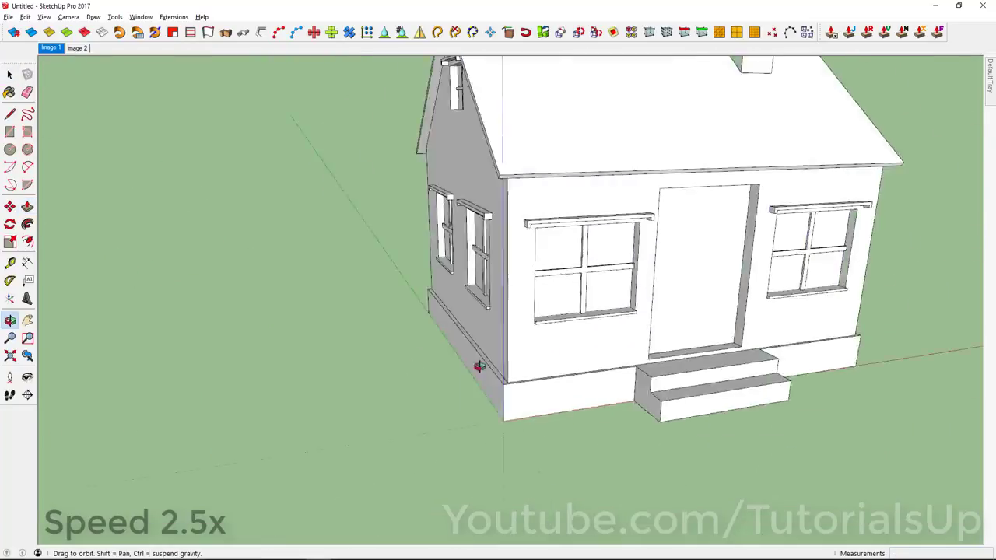
Step: Draw a small circle beside the door edge and form it into a sphere, deleting the leftover disc
{"action": "left_click", "coordinate": [57, 48]}
{"action": "scroll", "coordinate": [670, 343], "scroll_direction": "up", "scroll_amount": 5}
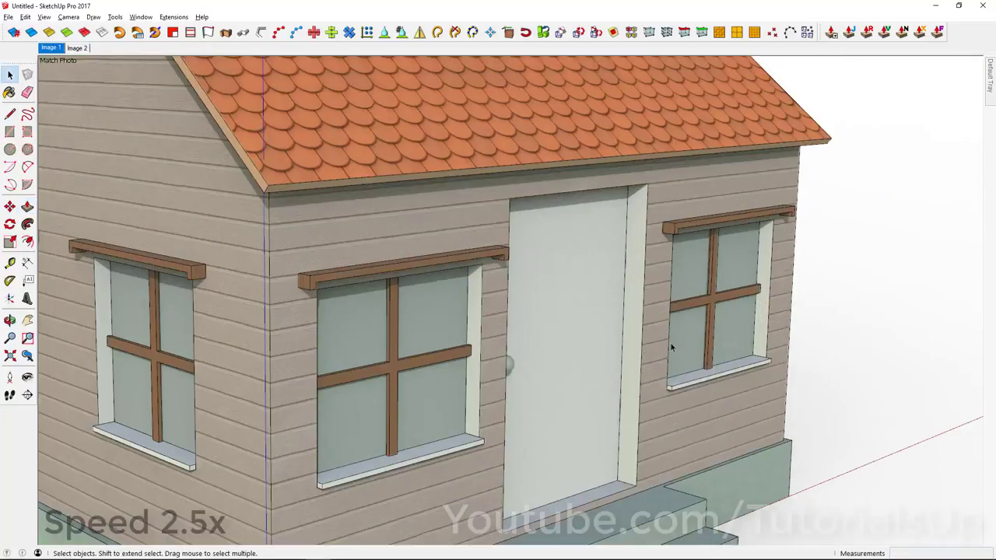
{"action": "scroll", "coordinate": [535, 373], "scroll_direction": "up", "scroll_amount": 5}
{"action": "middle_click_drag", "start_coordinate": [531, 363], "coordinate": [293, 347]}
{"action": "scroll", "coordinate": [435, 342], "scroll_direction": "down", "scroll_amount": 5}
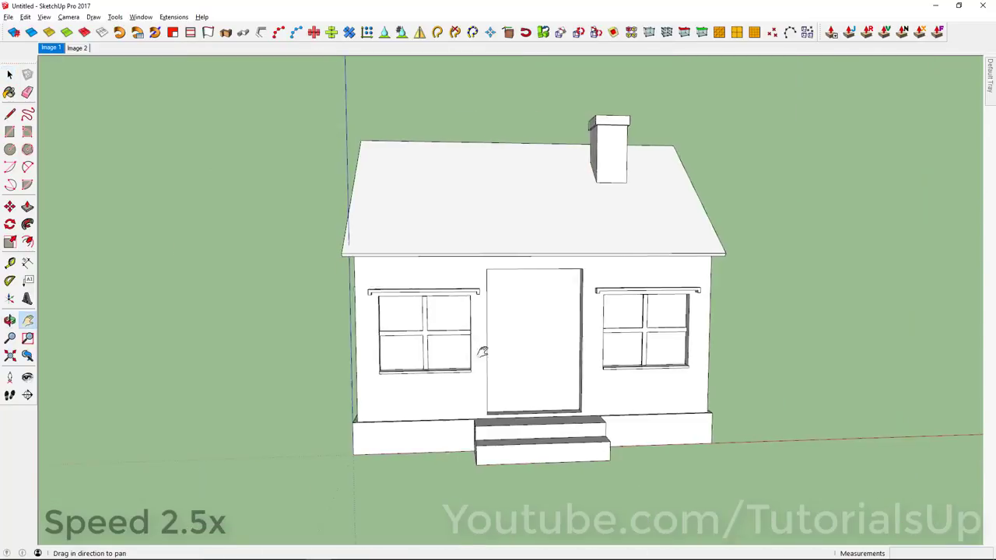
{"action": "scroll", "coordinate": [544, 348], "scroll_direction": "up", "scroll_amount": 5}
{"action": "key", "text": "c"}
{"action": "scroll", "coordinate": [490, 329], "scroll_direction": "up", "scroll_amount": 3}
{"action": "scroll", "coordinate": [484, 334], "scroll_direction": "up", "scroll_amount": 2}
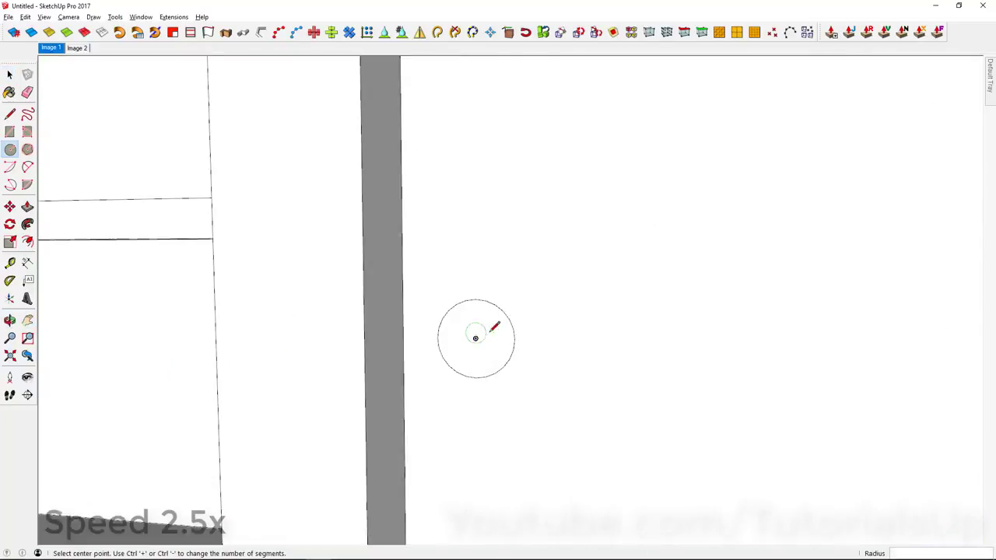
{"action": "scroll", "coordinate": [475, 338], "scroll_direction": "up", "scroll_amount": 2}
{"action": "left_click", "coordinate": [550, 340]}
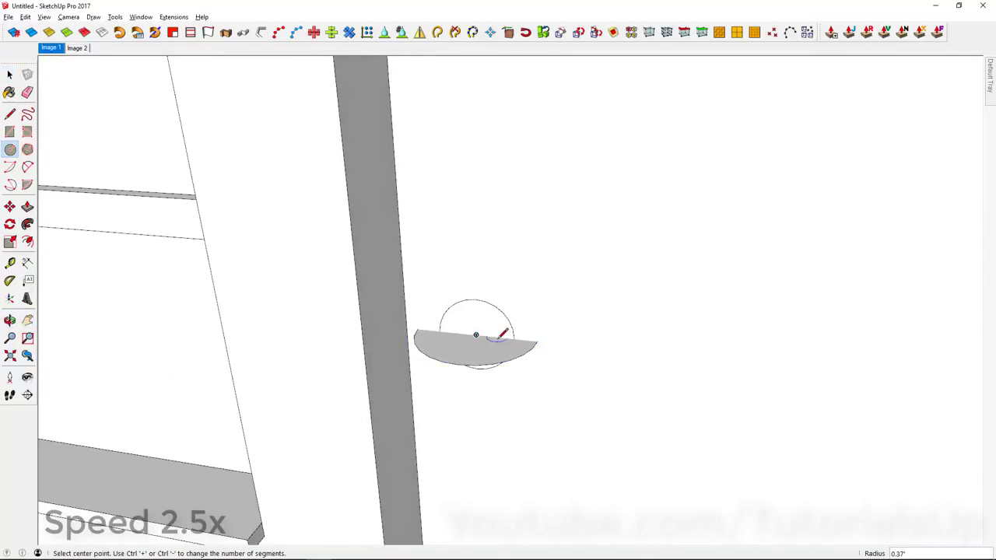
{"action": "key", "text": "p"}
{"action": "key", "text": "Delete"}
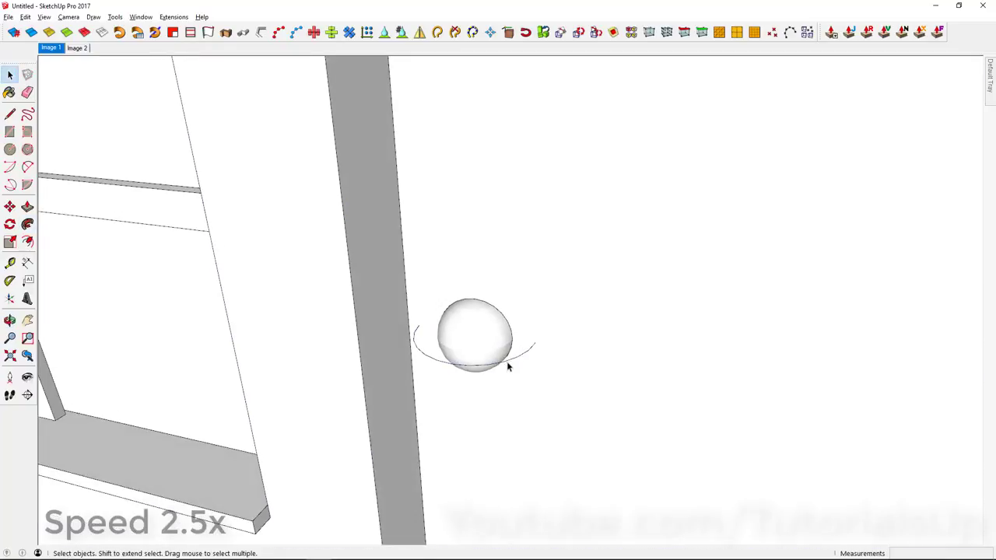
Step: Select the sphere and enable Smooth normals in Soften Edges to smooth its shading
{"action": "scroll", "coordinate": [509, 358], "scroll_direction": "up", "scroll_amount": 5}
{"action": "middle_click_drag", "start_coordinate": [515, 356], "coordinate": [967, 386]}
{"action": "scroll", "coordinate": [661, 366], "scroll_direction": "down", "scroll_amount": 5}
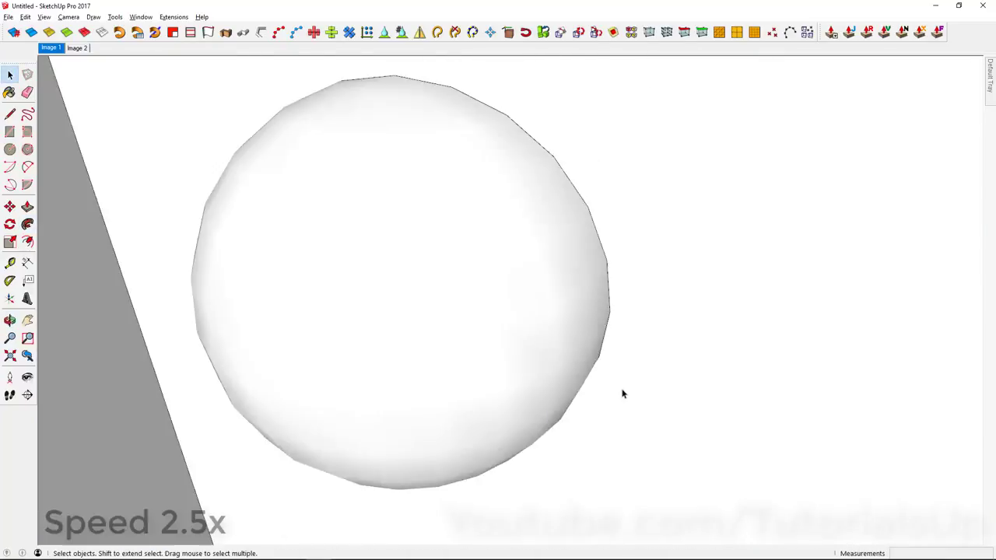
{"action": "mouse_move", "coordinate": [622, 394]}
{"action": "middle_mouse_down"}
{"action": "mouse_move", "coordinate": [133, 273]}
{"action": "mouse_move", "coordinate": [611, 311]}
{"action": "mouse_move", "coordinate": [337, 245]}
{"action": "middle_mouse_up"}
{"action": "left_click_drag", "start_coordinate": [338, 244], "coordinate": [591, 418]}
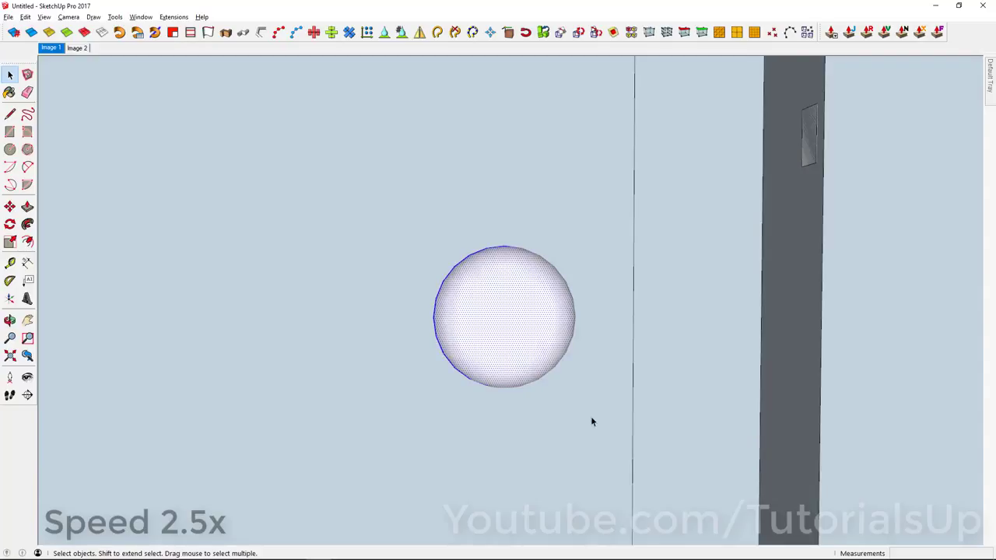
{"action": "mouse_move", "coordinate": [591, 418]}
{"action": "middle_mouse_down"}
{"action": "mouse_move", "coordinate": [846, 384]}
{"action": "mouse_move", "coordinate": [553, 319]}
{"action": "mouse_move", "coordinate": [523, 339]}
{"action": "middle_mouse_up"}
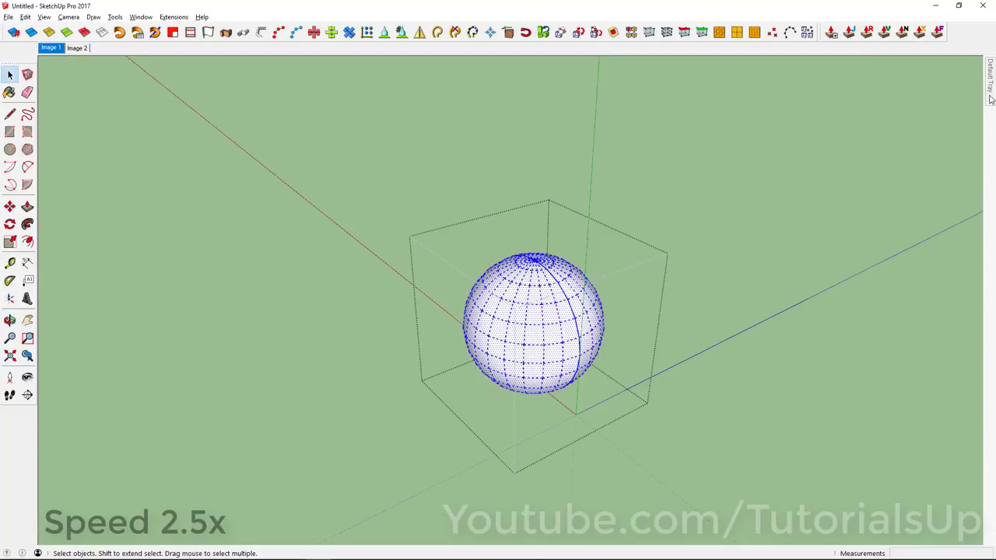
{"action": "left_click", "coordinate": [863, 366]}
{"action": "left_click", "coordinate": [845, 414]}
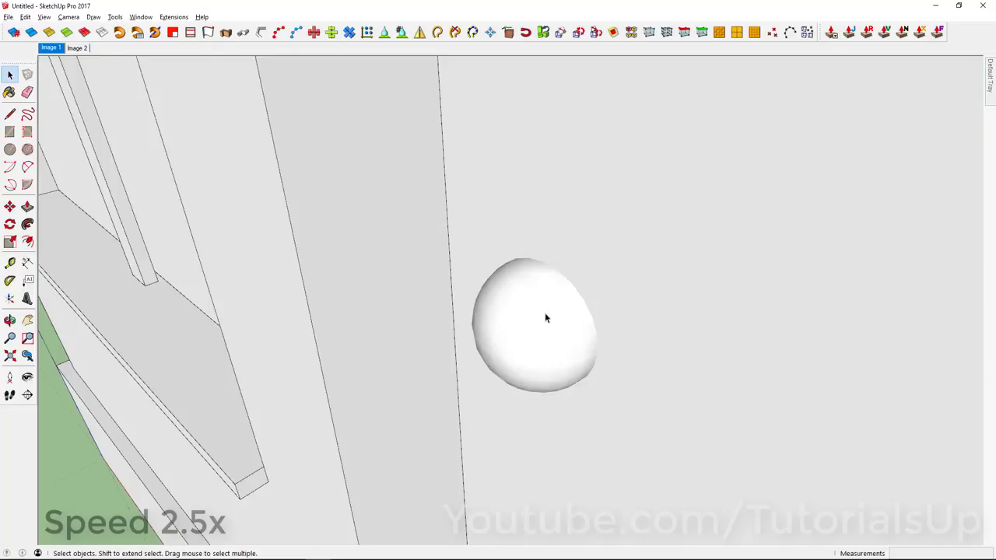
Step: Select the sphere and orbit in close until it fills the view
{"action": "key", "text": "m"}
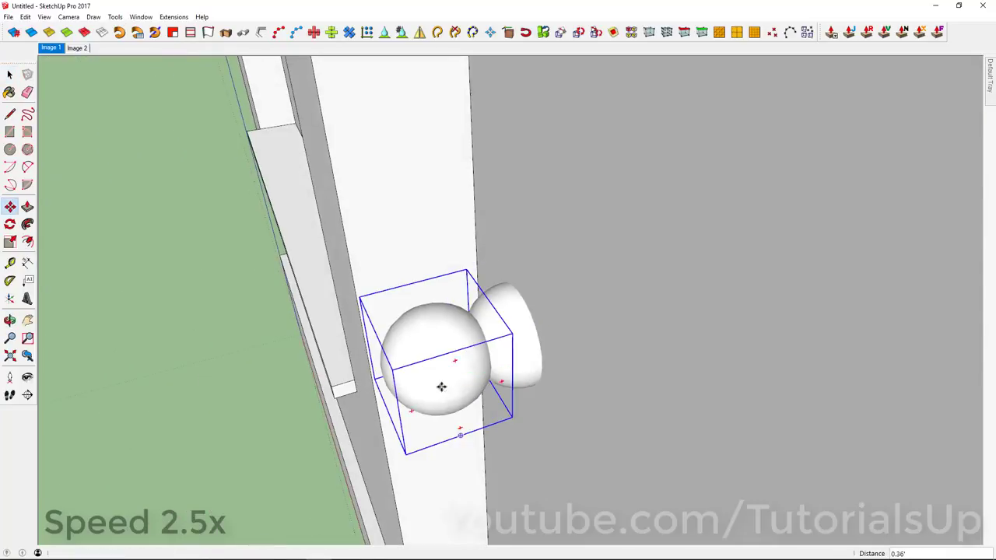
{"action": "key", "text": "a"}
{"action": "key", "text": "space"}
{"action": "left_click", "coordinate": [518, 349]}
{"action": "middle_click_drag", "start_coordinate": [454, 360], "coordinate": [477, 349]}
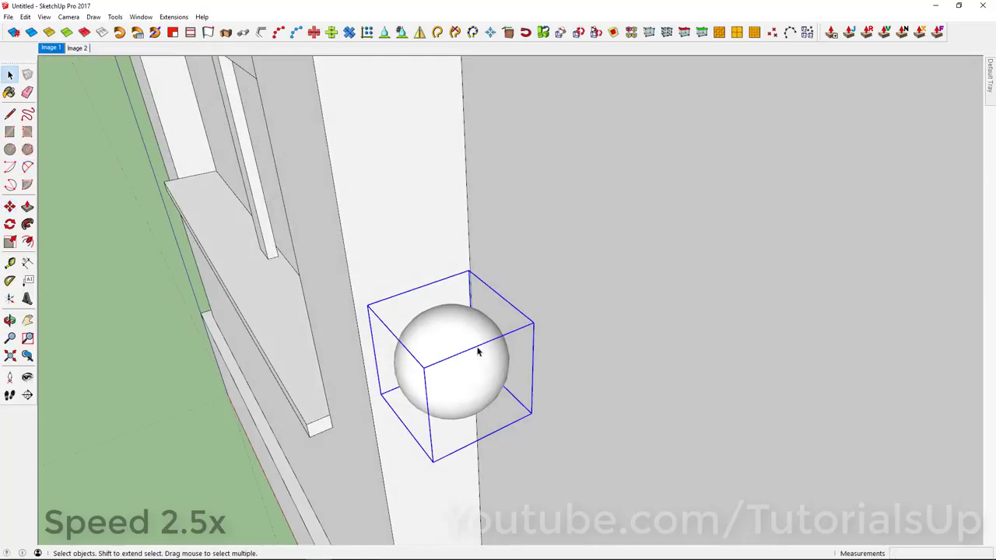
{"action": "scroll", "coordinate": [121, 355], "scroll_direction": "up", "scroll_amount": 5}
{"action": "left_click_drag", "start_coordinate": [121, 355], "coordinate": [511, 411]}
Step: Move the sphere higher onto the door in the photo-matched view, with hidden geometry shown
{"action": "left_click", "coordinate": [744, 383]}
{"action": "scroll", "coordinate": [973, 373], "scroll_direction": "down", "scroll_amount": 3}
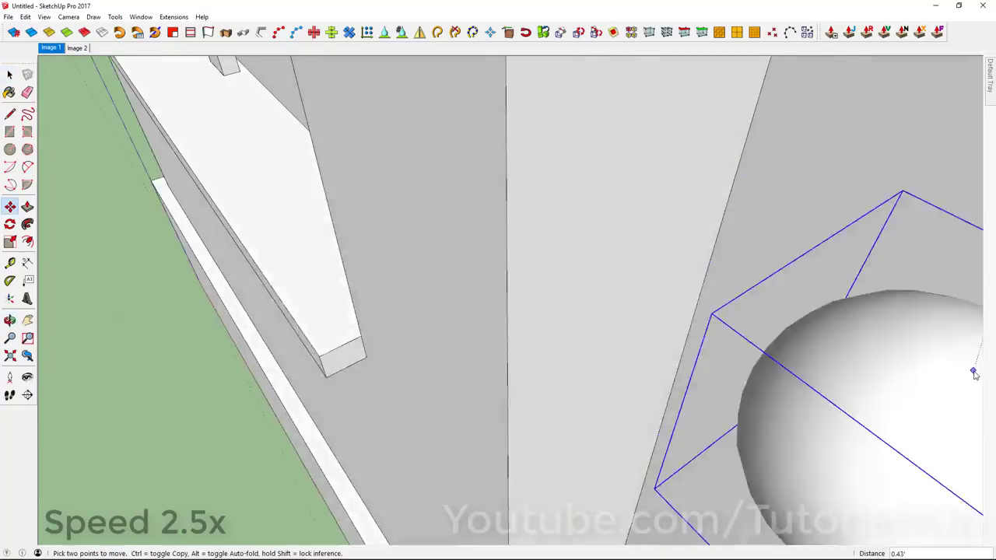
{"action": "scroll", "coordinate": [571, 289], "scroll_direction": "down", "scroll_amount": 3}
{"action": "key", "text": "Page_Up"}
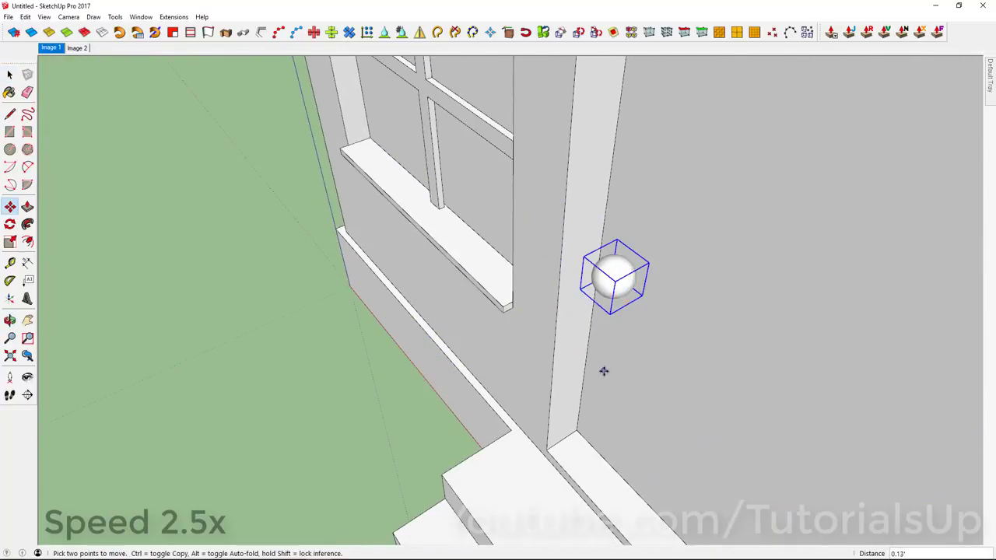
{"action": "scroll", "coordinate": [596, 350], "scroll_direction": "up", "scroll_amount": 5}
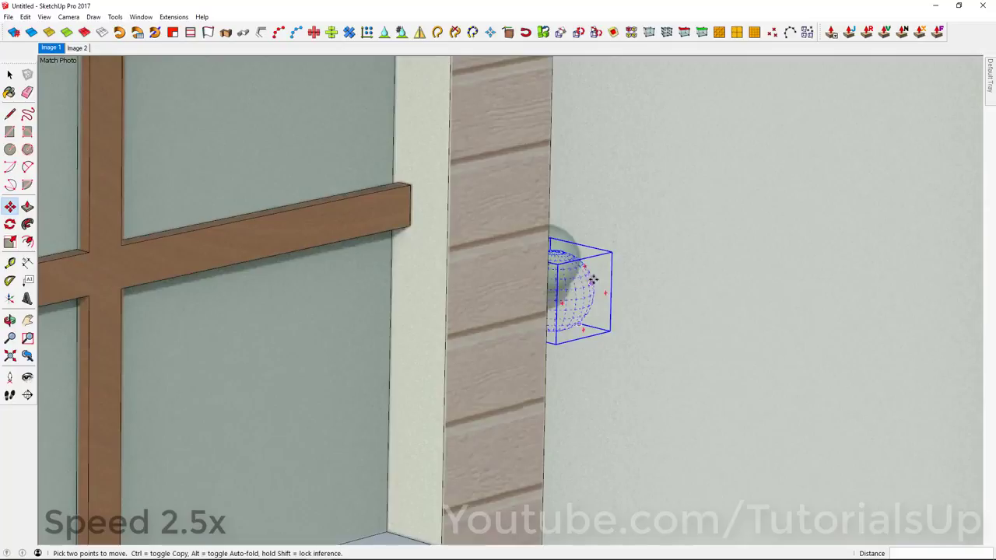
{"action": "scroll", "coordinate": [593, 280], "scroll_direction": "up", "scroll_amount": 1}
{"action": "left_click", "coordinate": [45, 17]}
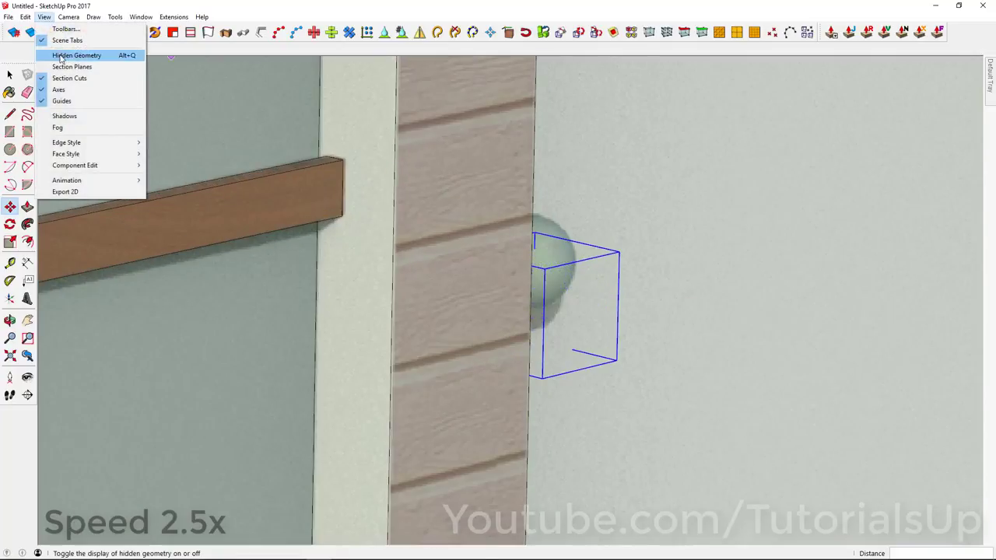
{"action": "left_click", "coordinate": [66, 58]}
{"action": "left_click", "coordinate": [680, 262]}
Step: Scale the sphere down to 0.89 of its size to fit as a doorknob
{"action": "key", "text": "s"}
{"action": "left_click_drag", "start_coordinate": [620, 207], "coordinate": [602, 219]}
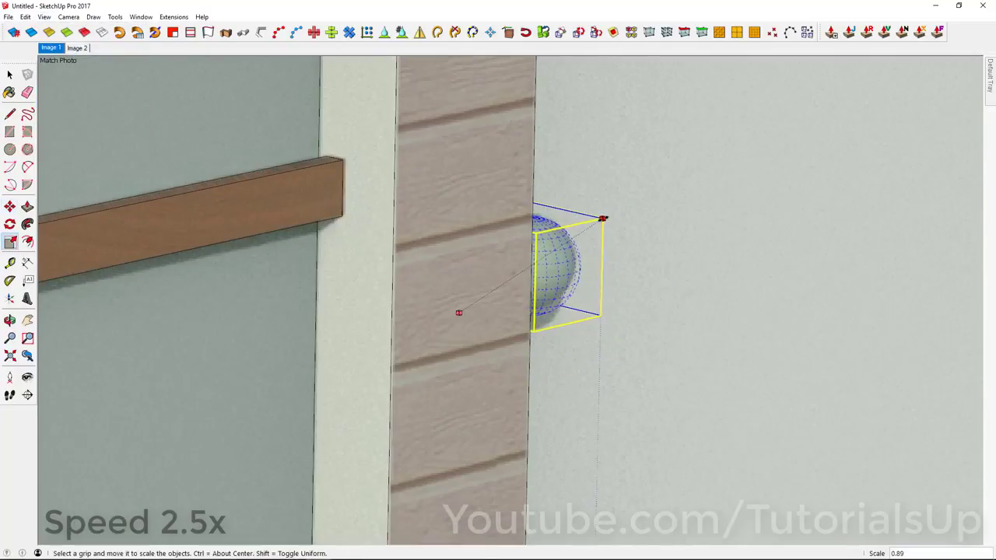
{"action": "key", "text": "m"}
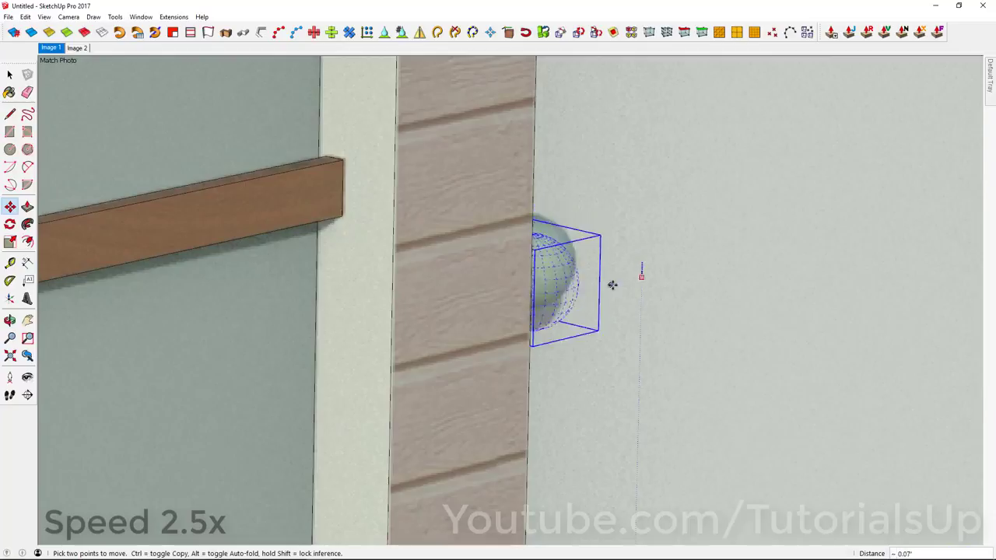
{"action": "scroll", "coordinate": [618, 256], "scroll_direction": "up", "scroll_amount": 3}
{"action": "scroll", "coordinate": [661, 178], "scroll_direction": "down", "scroll_amount": 2}
{"action": "key", "text": "s"}
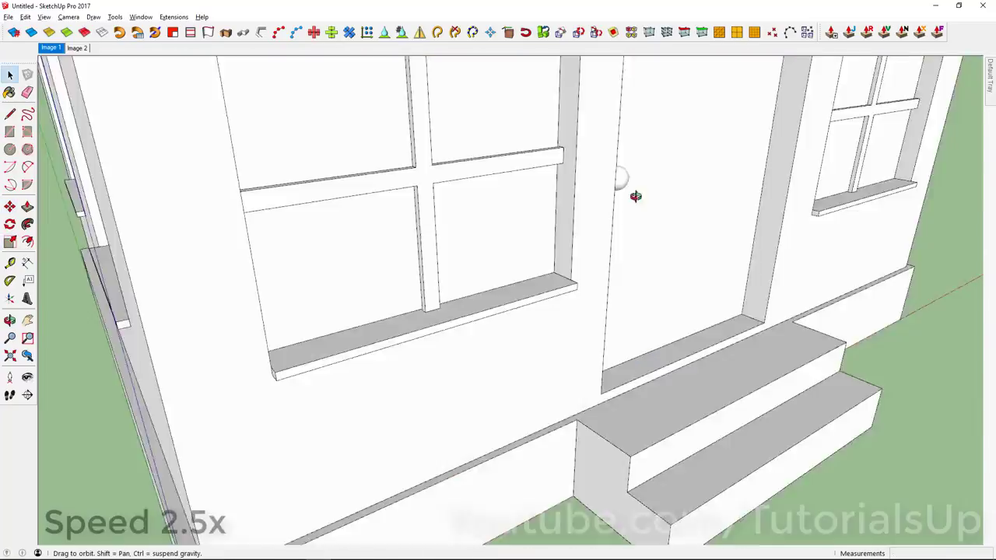
{"action": "scroll", "coordinate": [633, 193], "scroll_direction": "down", "scroll_amount": 3}
Step: Pan across the gable wall and select the gable window
{"action": "scroll", "coordinate": [604, 257], "scroll_direction": "down", "scroll_amount": 3}
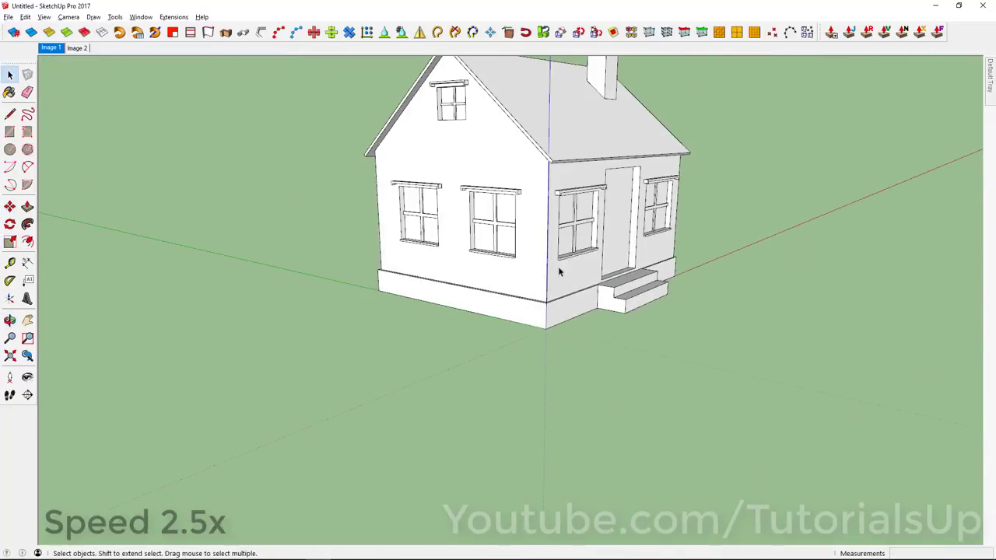
{"action": "middle_click_drag", "start_coordinate": [558, 266], "coordinate": [470, 232], "text": "shift"}
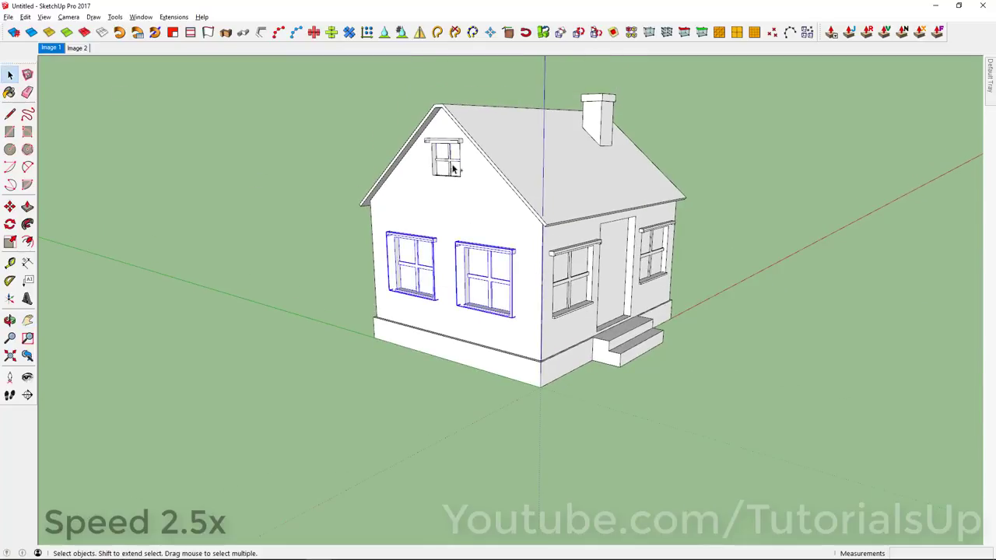
{"action": "scroll", "coordinate": [453, 170], "scroll_direction": "up", "scroll_amount": 3}
{"action": "scroll", "coordinate": [378, 147], "scroll_direction": "up", "scroll_amount": 3}
{"action": "scroll", "coordinate": [334, 189], "scroll_direction": "up", "scroll_amount": 3}
{"action": "middle_click_drag", "start_coordinate": [509, 228], "coordinate": [439, 253], "text": "shift"}
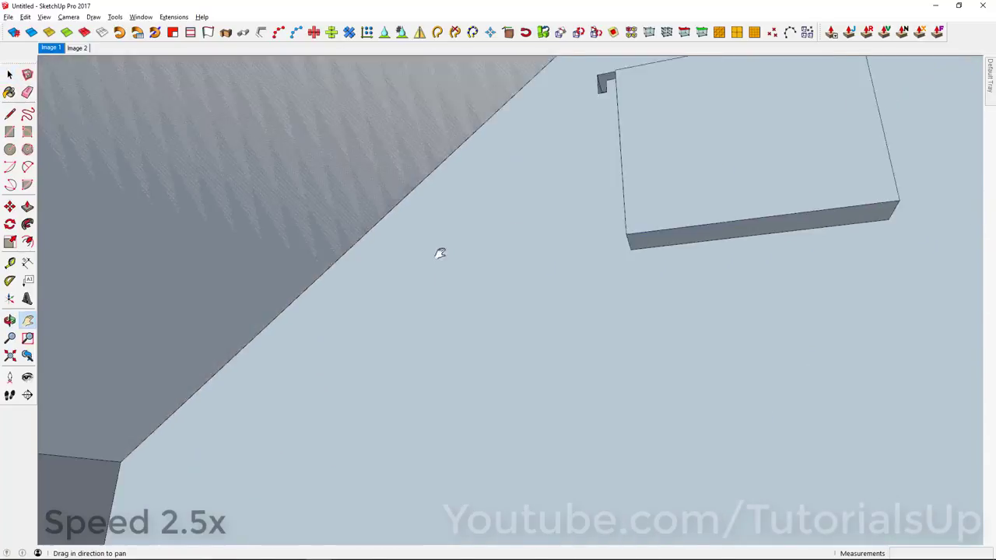
{"action": "scroll", "coordinate": [440, 253], "scroll_direction": "down", "scroll_amount": 5}
{"action": "key", "text": "space"}
{"action": "left_click", "coordinate": [613, 201]}
{"action": "middle_click_drag", "start_coordinate": [600, 262], "coordinate": [522, 258]}
{"action": "scroll", "coordinate": [544, 257], "scroll_direction": "down", "scroll_amount": 5}
{"action": "scroll", "coordinate": [521, 252], "scroll_direction": "down", "scroll_amount": 3}
{"action": "key", "text": "shift+m"}
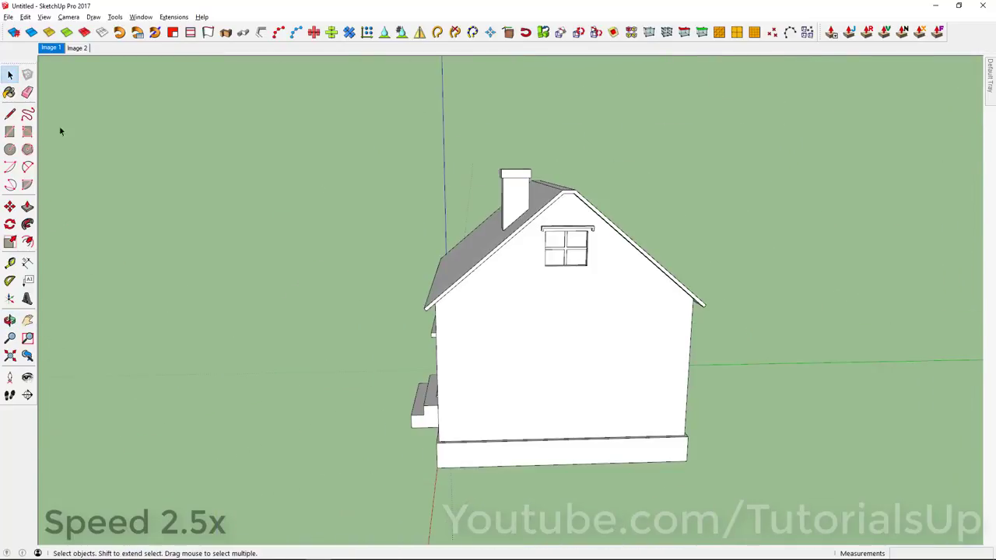
Step: In the Image 2 scene, make the door face into a component
{"action": "left_click", "coordinate": [77, 48]}
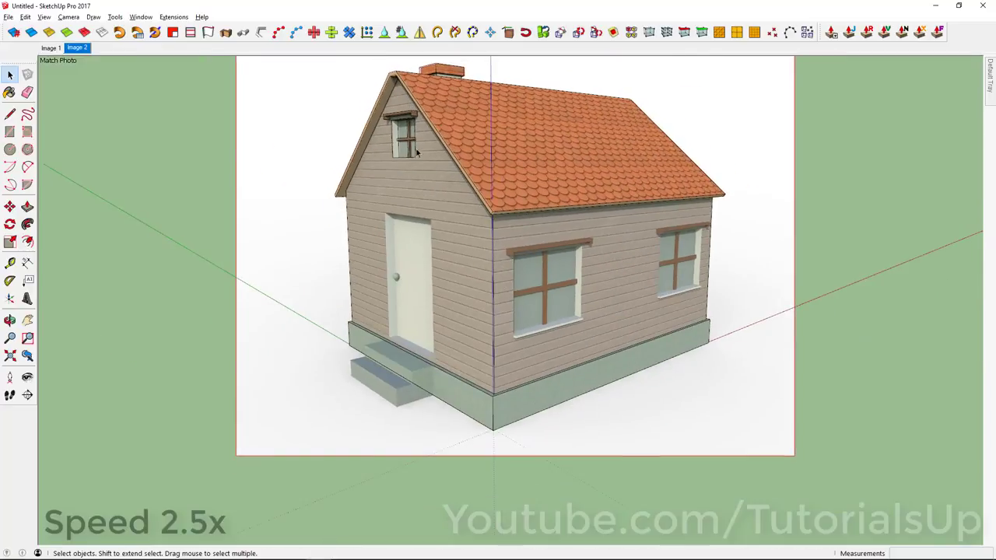
{"action": "middle_click_drag", "start_coordinate": [416, 152], "coordinate": [707, 288]}
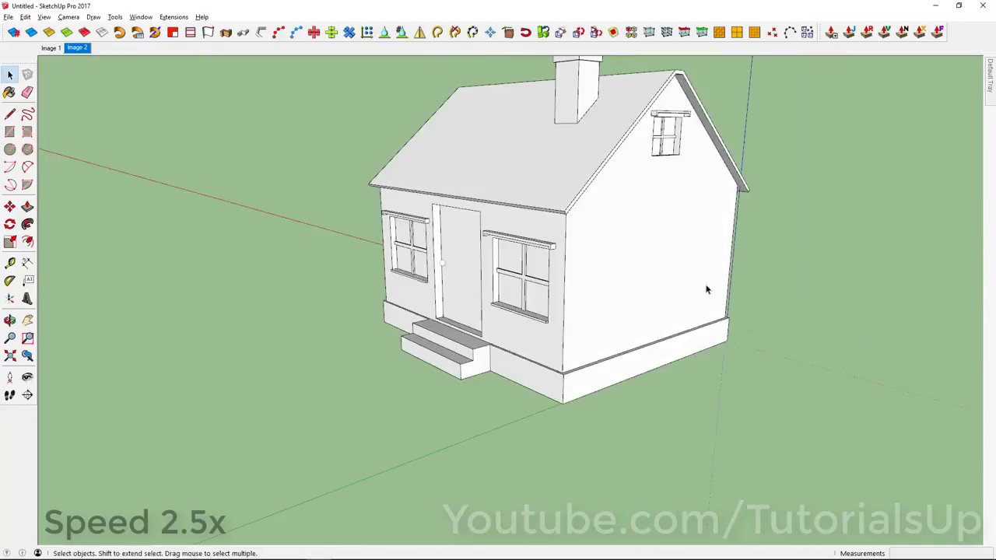
{"action": "scroll", "coordinate": [471, 283], "scroll_direction": "up", "scroll_amount": 5}
{"action": "mouse_move", "coordinate": [471, 282]}
{"action": "middle_mouse_down"}
{"action": "mouse_move", "coordinate": [49, 256]}
{"action": "mouse_move", "coordinate": [55, 304]}
{"action": "mouse_move", "coordinate": [503, 229]}
{"action": "mouse_move", "coordinate": [303, 92]}
{"action": "middle_mouse_up"}
{"action": "key", "text": "space"}
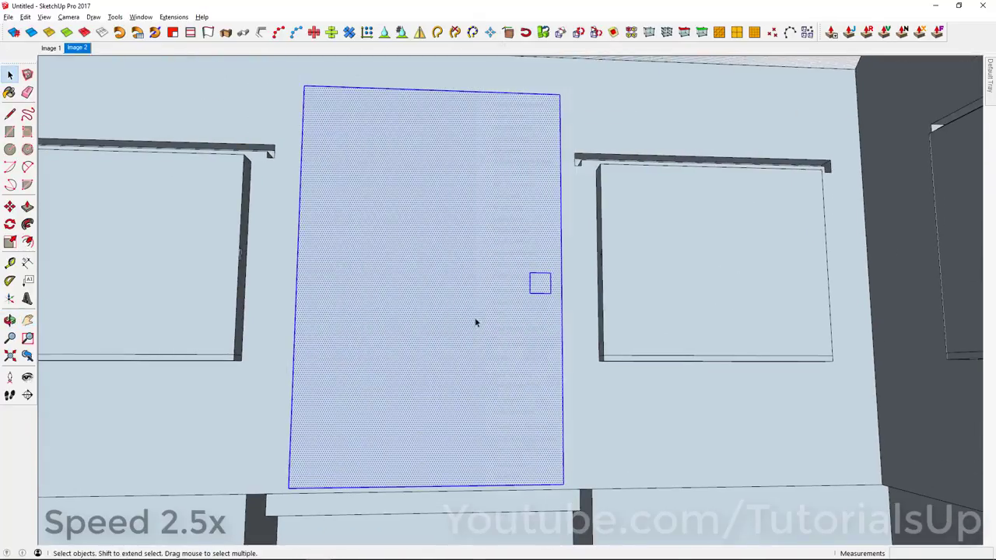
{"action": "right_click", "coordinate": [474, 321]}
{"action": "left_click", "coordinate": [534, 102]}
{"action": "left_click", "coordinate": [777, 327]}
Step: Copy the door with Move and Ctrl, using its bottom corner as the base point
{"action": "scroll", "coordinate": [370, 293], "scroll_direction": "down", "scroll_amount": 5}
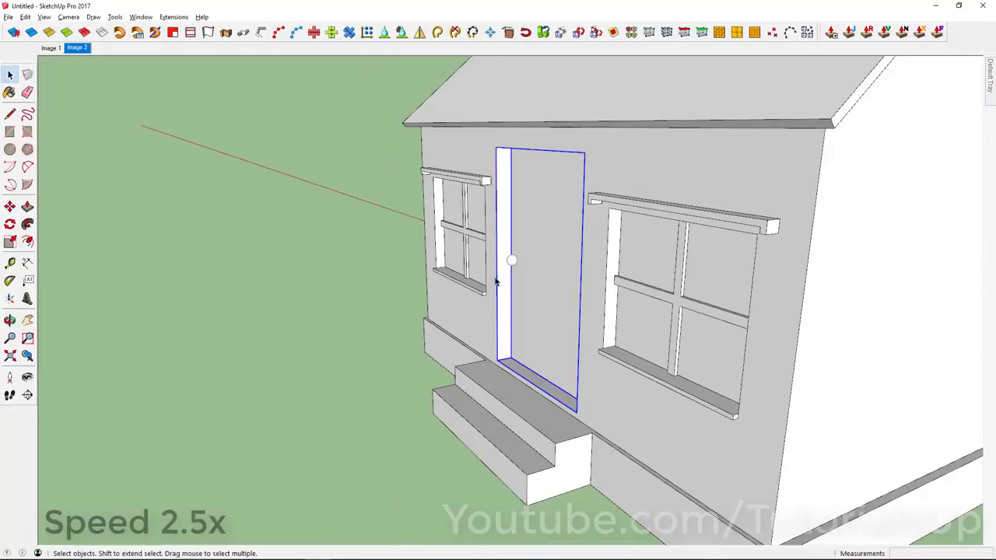
{"action": "middle_click_drag", "start_coordinate": [371, 292], "coordinate": [545, 257]}
{"action": "key", "text": "m"}
{"action": "key", "text": "ctrl"}
{"action": "left_click", "coordinate": [494, 331]}
{"action": "scroll", "coordinate": [644, 327], "scroll_direction": "down", "scroll_amount": 3}
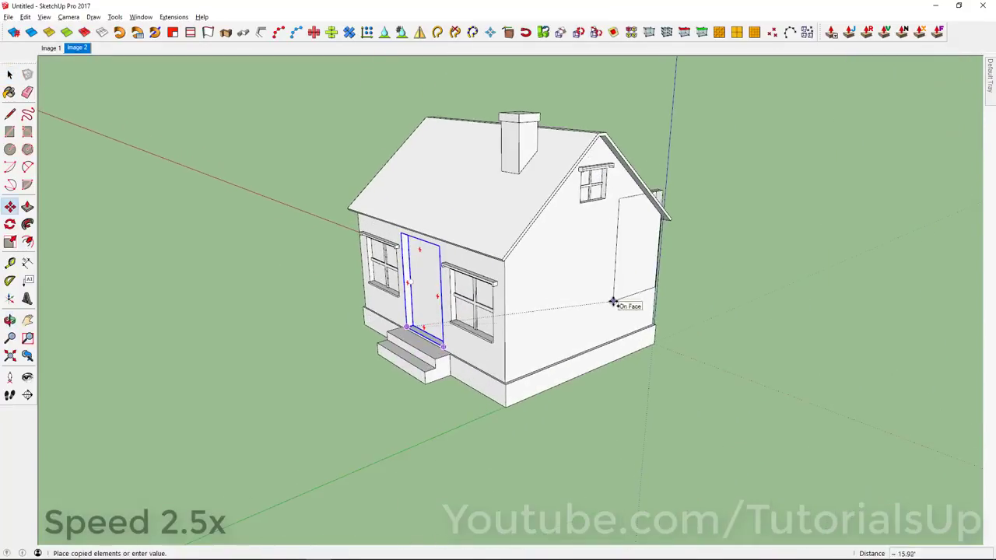
{"action": "middle_click_drag", "start_coordinate": [552, 300], "coordinate": [573, 232]}
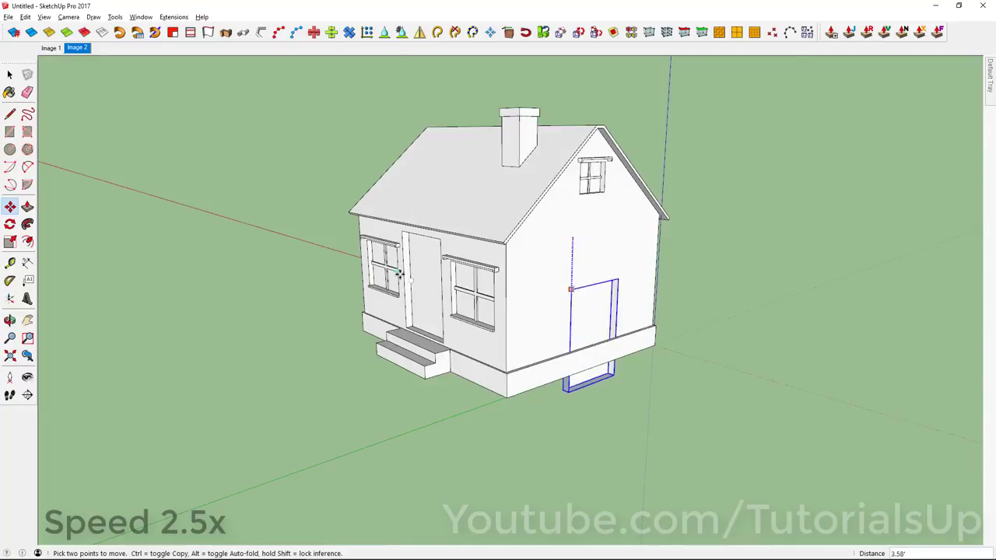
{"action": "scroll", "coordinate": [397, 273], "scroll_direction": "up", "scroll_amount": 4}
Step: Switch to the Image 2 view and place the door copy on the side wall
{"action": "left_click", "coordinate": [74, 49]}
{"action": "scroll", "coordinate": [629, 258], "scroll_direction": "up", "scroll_amount": 5}
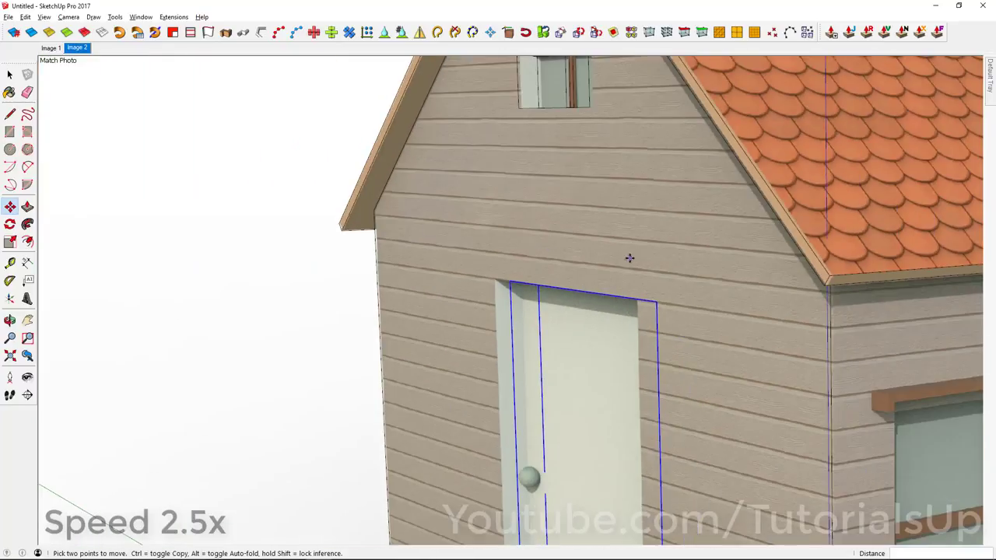
{"action": "scroll", "coordinate": [596, 251], "scroll_direction": "up", "scroll_amount": 2}
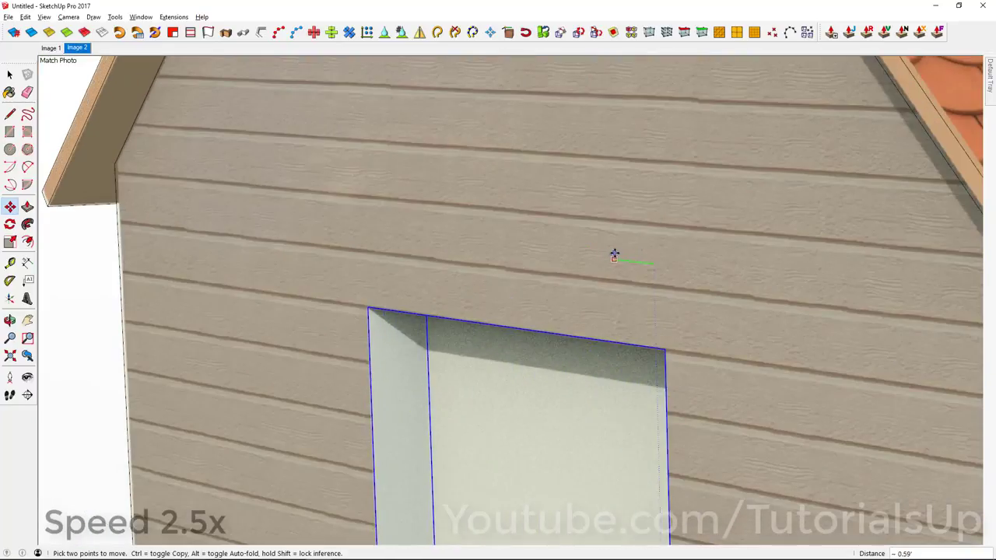
{"action": "scroll", "coordinate": [613, 254], "scroll_direction": "down", "scroll_amount": 3}
{"action": "key", "text": "space"}
{"action": "left_click", "coordinate": [544, 226]}
Step: Move the gable window up to line up with the window in the photo
{"action": "key", "text": "m"}
{"action": "scroll", "coordinate": [535, 372], "scroll_direction": "up", "scroll_amount": 2}
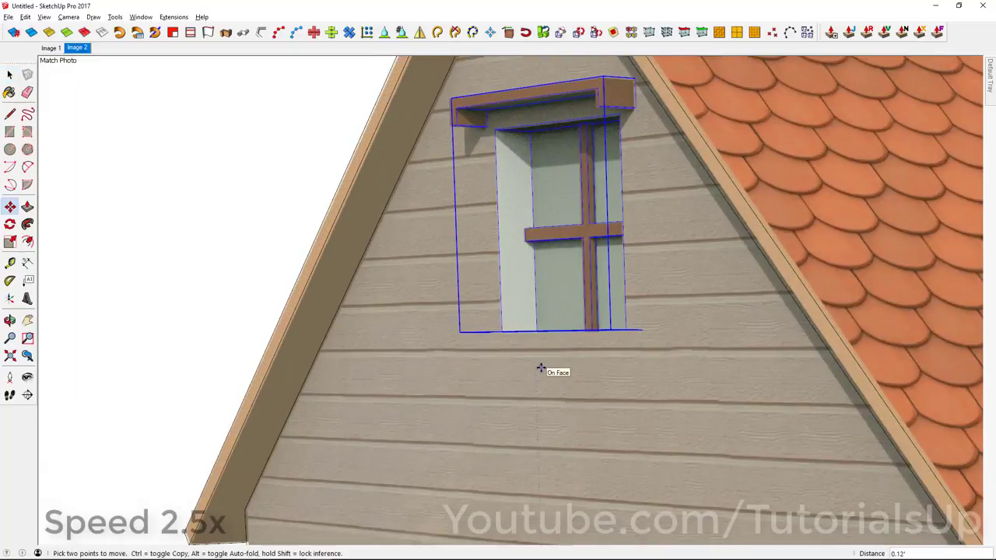
{"action": "scroll", "coordinate": [537, 365], "scroll_direction": "down", "scroll_amount": 2}
{"action": "scroll", "coordinate": [522, 340], "scroll_direction": "up", "scroll_amount": 2}
{"action": "left_click", "coordinate": [662, 322]}
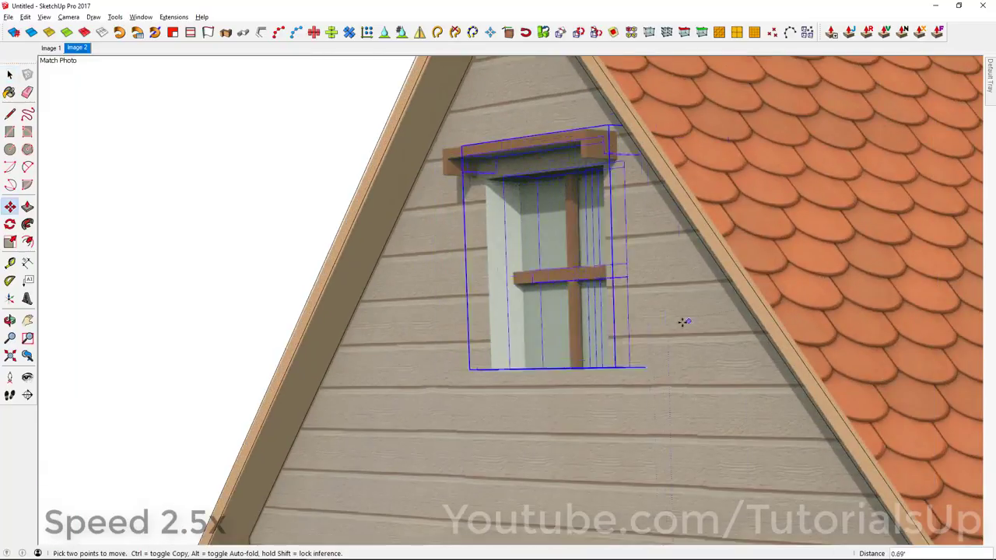
{"action": "left_click", "coordinate": [662, 288]}
{"action": "key", "text": "space"}
{"action": "scroll", "coordinate": [662, 288], "scroll_direction": "down", "scroll_amount": 3}
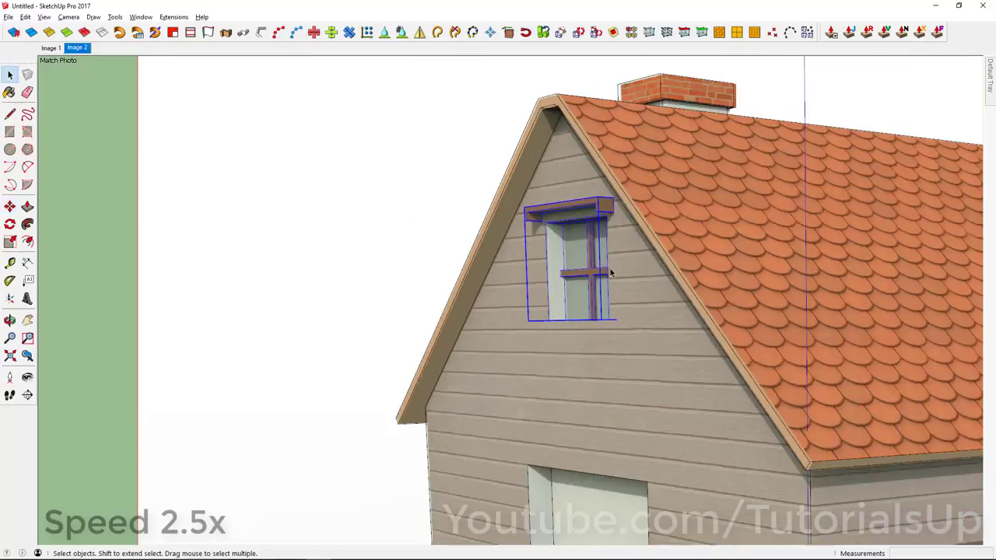
{"action": "scroll", "coordinate": [544, 350], "scroll_direction": "down", "scroll_amount": 2}
{"action": "scroll", "coordinate": [471, 466], "scroll_direction": "up", "scroll_amount": 2}
{"action": "scroll", "coordinate": [494, 407], "scroll_direction": "up", "scroll_amount": 3}
Step: Draw a rectangle on the foundation under the door and pull it out into a step
{"action": "key", "text": "r"}
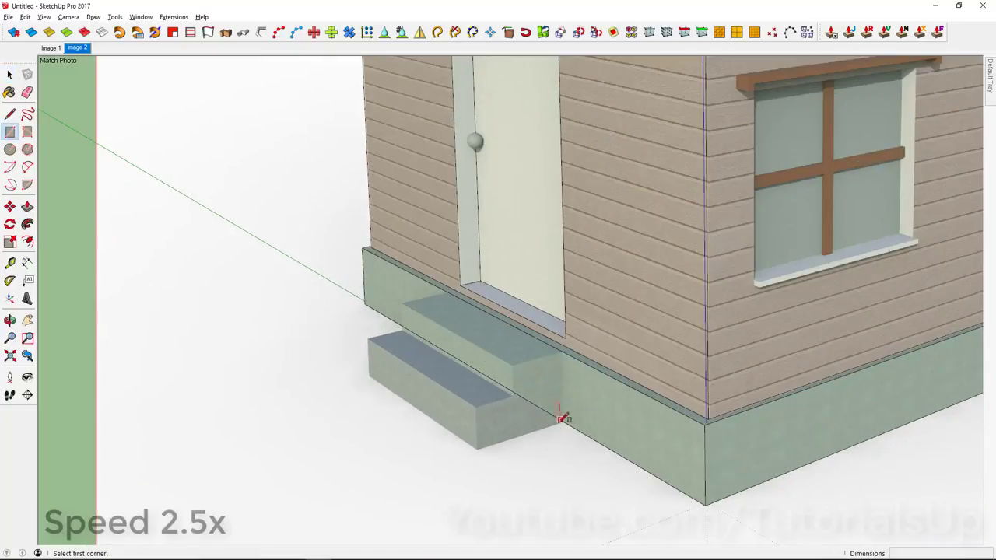
{"action": "scroll", "coordinate": [562, 415], "scroll_direction": "up", "scroll_amount": 3}
{"action": "scroll", "coordinate": [444, 288], "scroll_direction": "up", "scroll_amount": 3}
{"action": "left_click", "coordinate": [422, 259]}
{"action": "scroll", "coordinate": [422, 260], "scroll_direction": "down", "scroll_amount": 4}
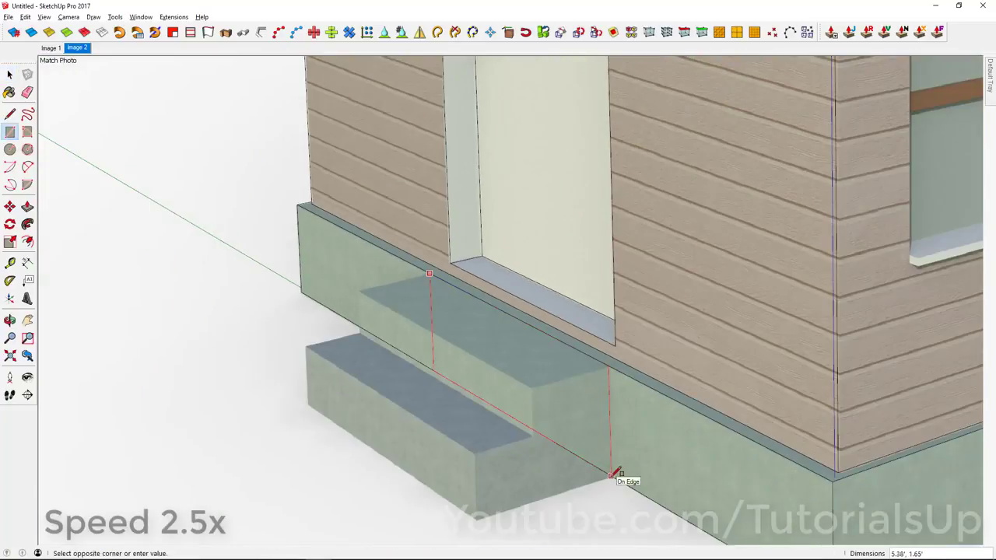
{"action": "key", "text": "p"}
{"action": "left_click", "coordinate": [599, 459]}
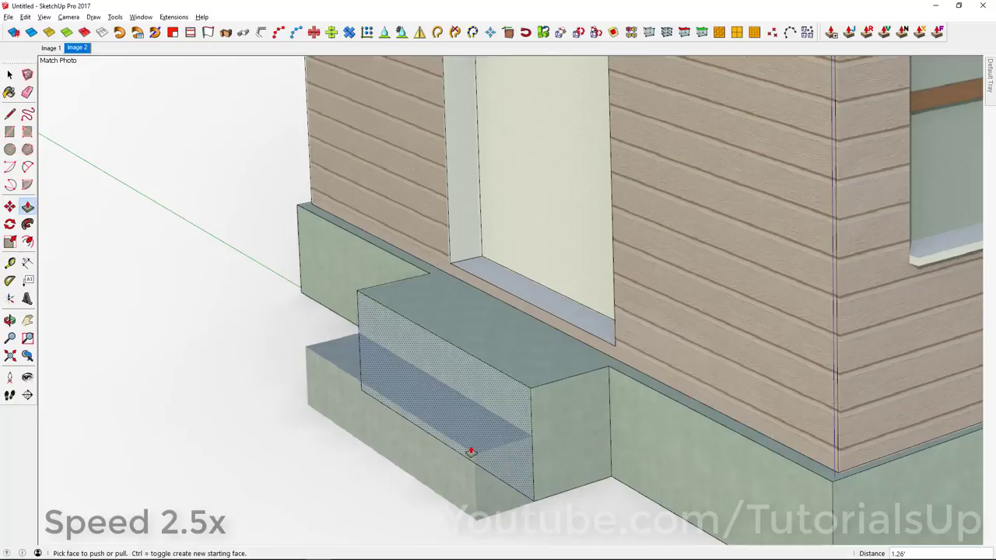
{"action": "left_click", "coordinate": [471, 452]}
Step: Push/Pull the lower step's front face to extend its depth
{"action": "key", "text": "r"}
{"action": "key", "text": "l"}
{"action": "scroll", "coordinate": [508, 458], "scroll_direction": "up", "scroll_amount": 2}
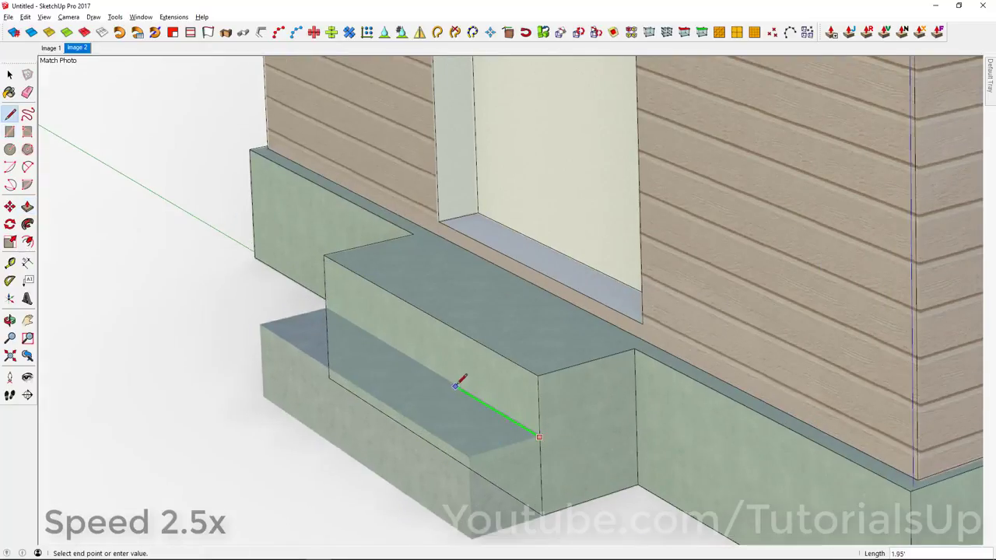
{"action": "scroll", "coordinate": [455, 386], "scroll_direction": "up", "scroll_amount": 3}
{"action": "scroll", "coordinate": [189, 189], "scroll_direction": "down", "scroll_amount": 3}
{"action": "key", "text": "p"}
{"action": "left_click", "coordinate": [391, 413]}
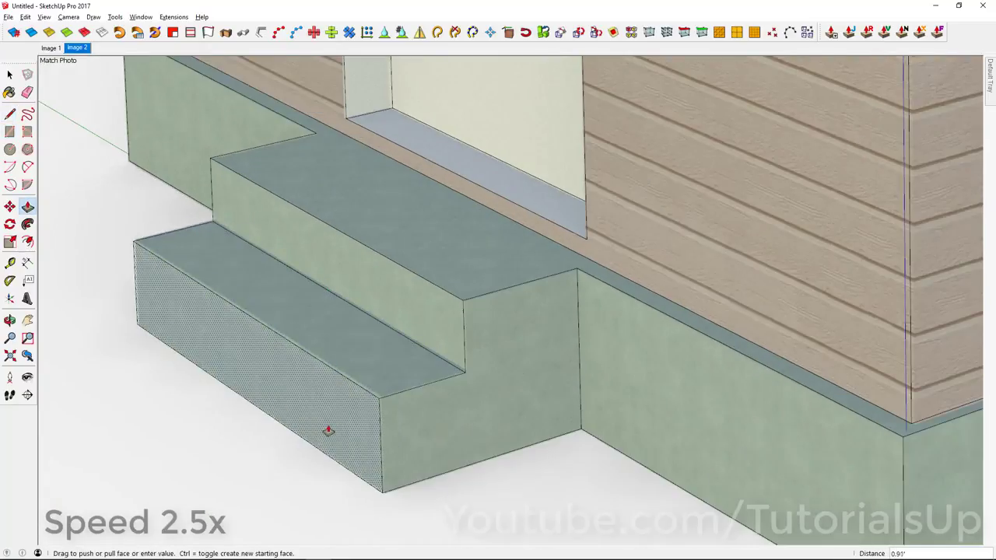
{"action": "left_click", "coordinate": [380, 380]}
Step: Frame the whole house and select both long-wall windows
{"action": "scroll", "coordinate": [381, 380], "scroll_direction": "down", "scroll_amount": 5}
{"action": "mouse_move", "coordinate": [404, 411]}
{"action": "middle_mouse_down", "text": "shift"}
{"action": "mouse_move", "coordinate": [483, 399]}
{"action": "mouse_move", "coordinate": [522, 374]}
{"action": "middle_mouse_up", "text": "shift"}
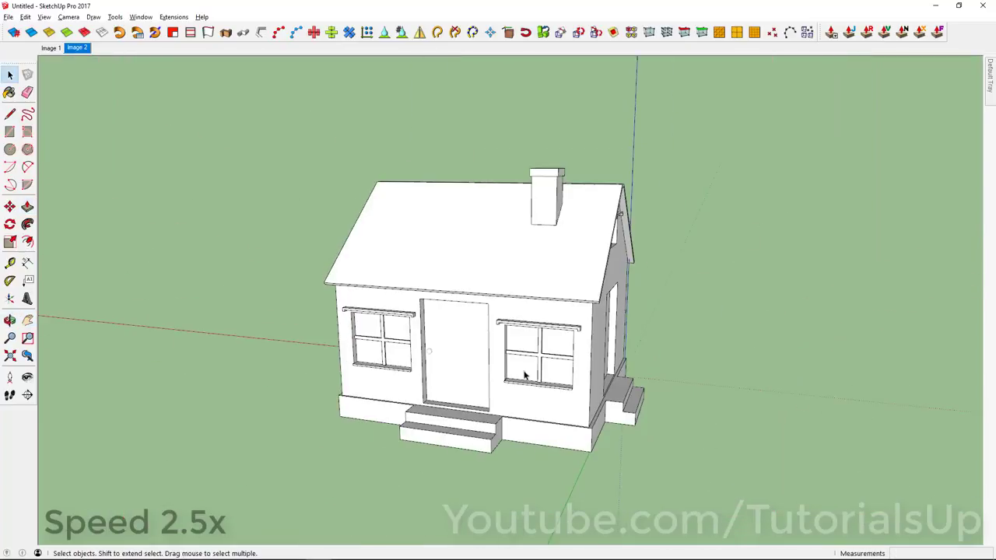
{"action": "left_click", "coordinate": [522, 373]}
{"action": "left_click", "coordinate": [382, 334], "text": "shift"}
Step: Mirror the two windows across the roof peak onto the opposite long wall
{"action": "middle_click_drag", "start_coordinate": [467, 349], "coordinate": [517, 376]}
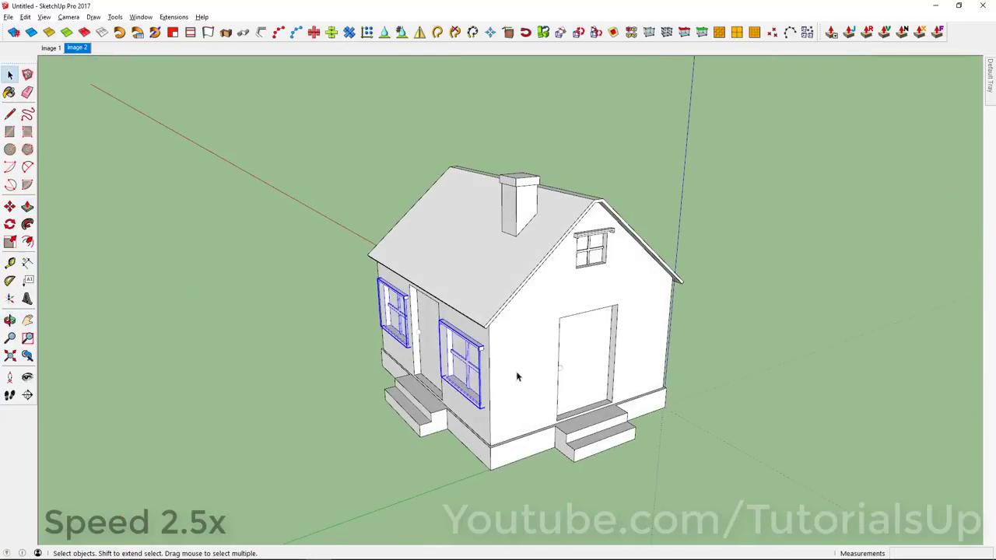
{"action": "scroll", "coordinate": [584, 280], "scroll_direction": "up", "scroll_amount": 3}
{"action": "left_click", "coordinate": [584, 211]}
{"action": "scroll", "coordinate": [584, 226], "scroll_direction": "down", "scroll_amount": 3}
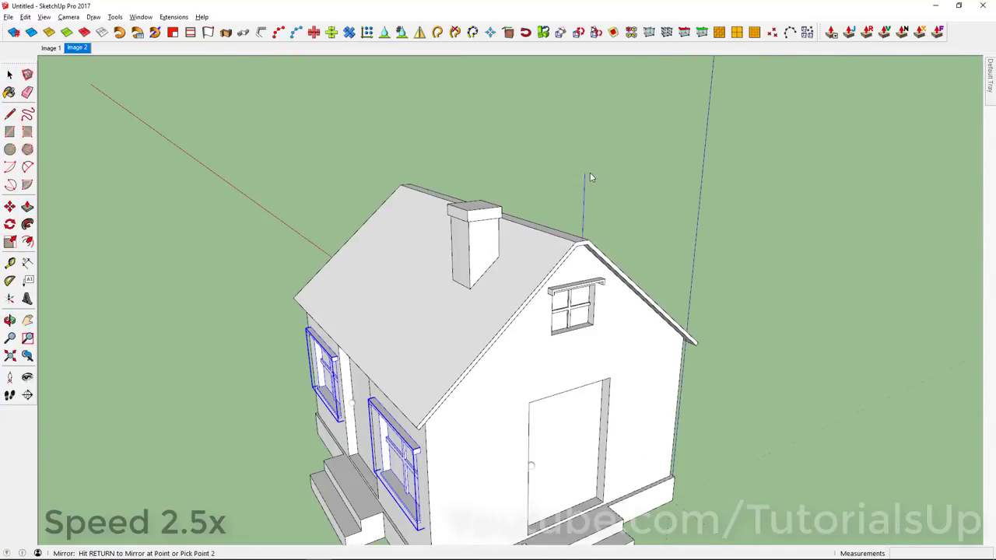
{"action": "left_click", "coordinate": [590, 172]}
{"action": "middle_click_drag", "start_coordinate": [589, 172], "coordinate": [358, 262]}
{"action": "key", "text": "Return"}
{"action": "key", "text": "space"}
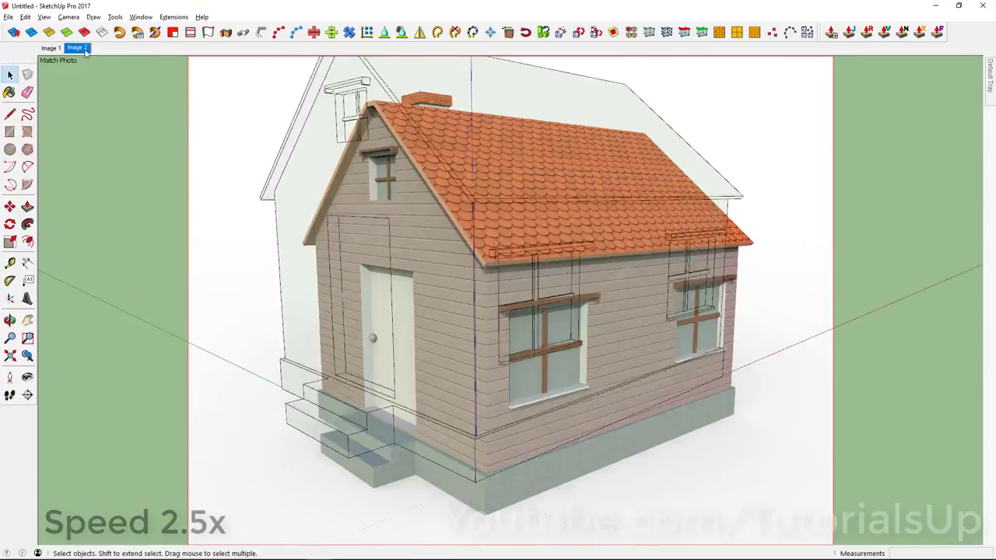
Step: Orbit to check both walls, then return to the Image 1 photo view
{"action": "scroll", "coordinate": [533, 285], "scroll_direction": "down", "scroll_amount": 2}
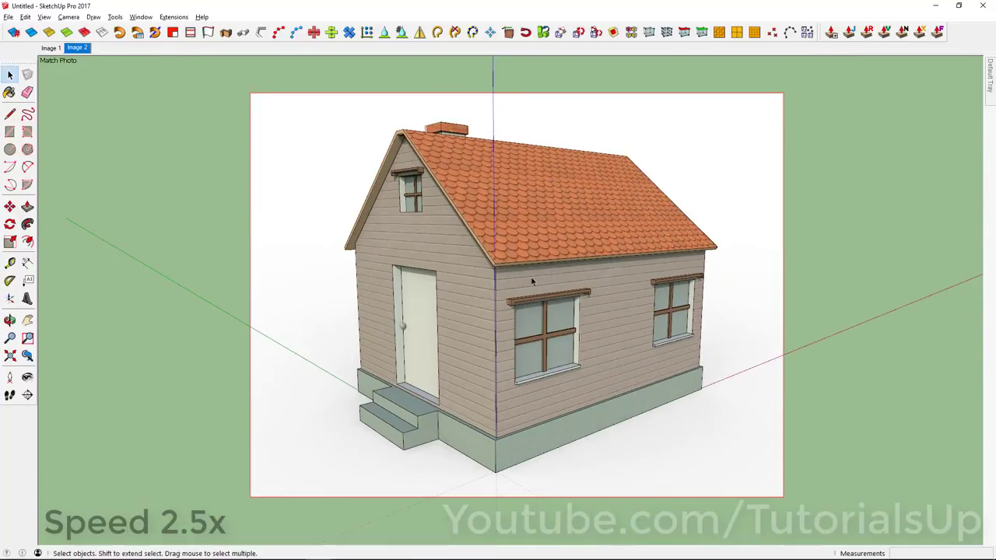
{"action": "scroll", "coordinate": [407, 336], "scroll_direction": "up", "scroll_amount": 3}
{"action": "mouse_move", "coordinate": [407, 336]}
{"action": "middle_mouse_down"}
{"action": "mouse_move", "coordinate": [718, 347]}
{"action": "mouse_move", "coordinate": [369, 384]}
{"action": "middle_mouse_up"}
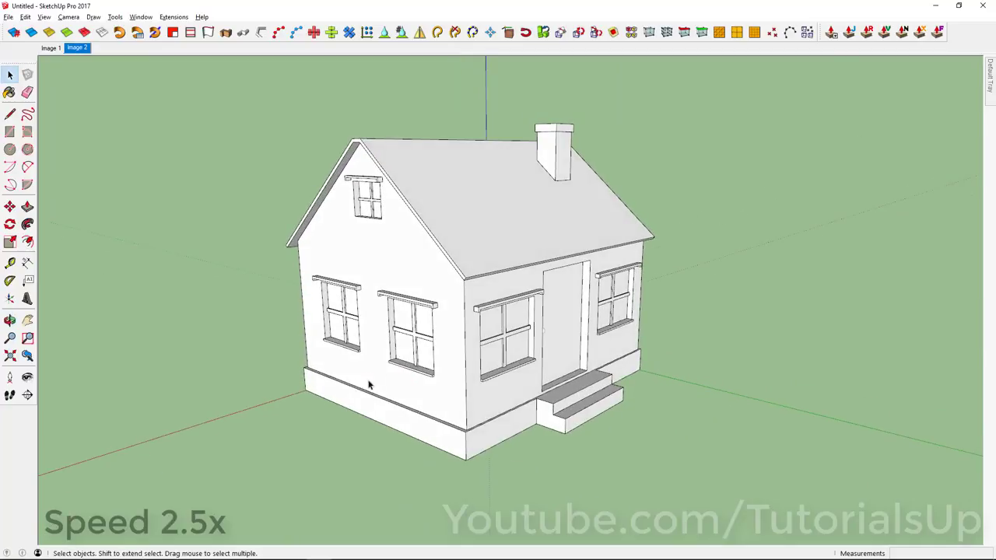
{"action": "left_click", "coordinate": [51, 47]}
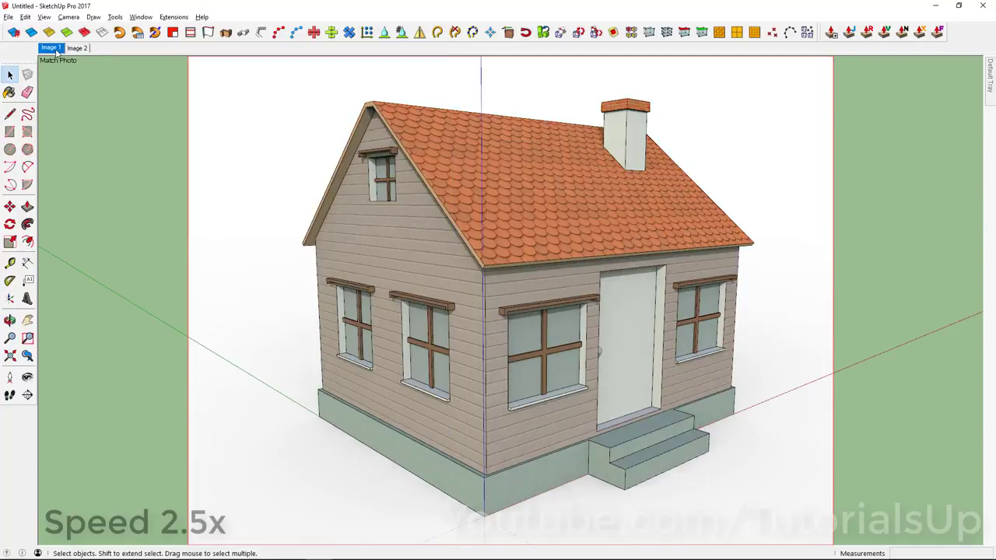
Step: Zoom to the small gable siding rectangle and apply Project Photo to it
{"action": "scroll", "coordinate": [467, 262], "scroll_direction": "up", "scroll_amount": 1}
{"action": "scroll", "coordinate": [466, 263], "scroll_direction": "up", "scroll_amount": 3}
{"action": "scroll", "coordinate": [478, 259], "scroll_direction": "up", "scroll_amount": 2}
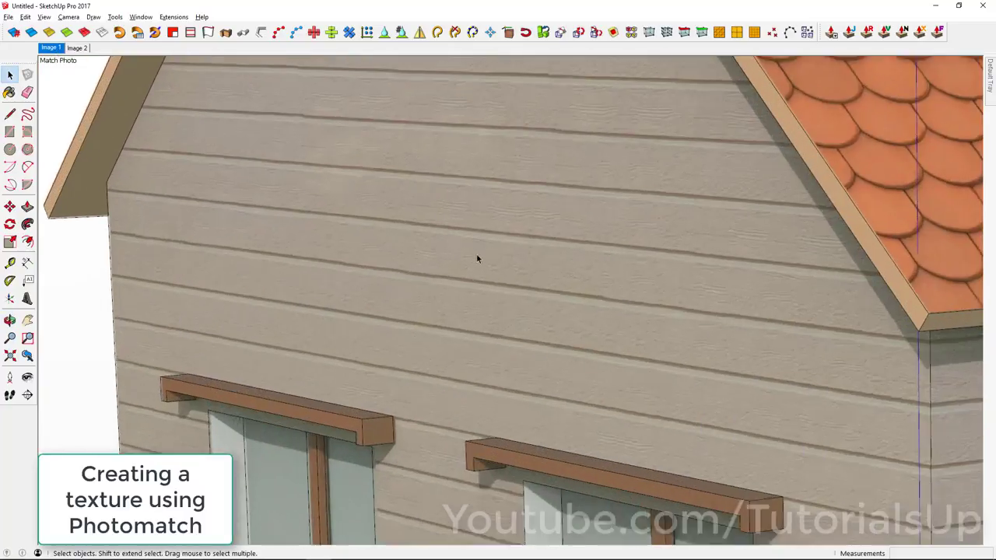
{"action": "scroll", "coordinate": [497, 311], "scroll_direction": "up", "scroll_amount": 2}
{"action": "scroll", "coordinate": [478, 363], "scroll_direction": "down", "scroll_amount": 4}
{"action": "scroll", "coordinate": [523, 255], "scroll_direction": "up", "scroll_amount": 4}
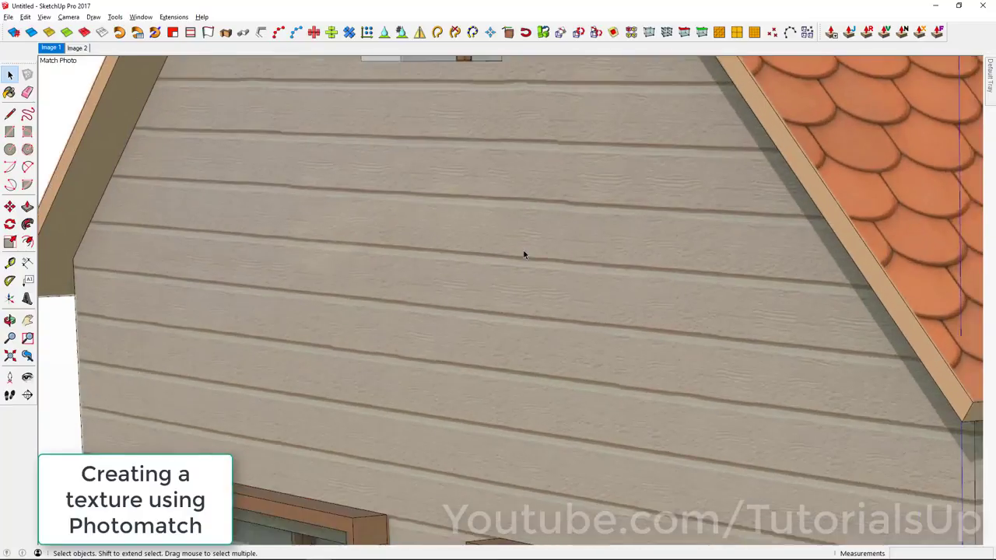
{"action": "scroll", "coordinate": [523, 254], "scroll_direction": "up", "scroll_amount": 2}
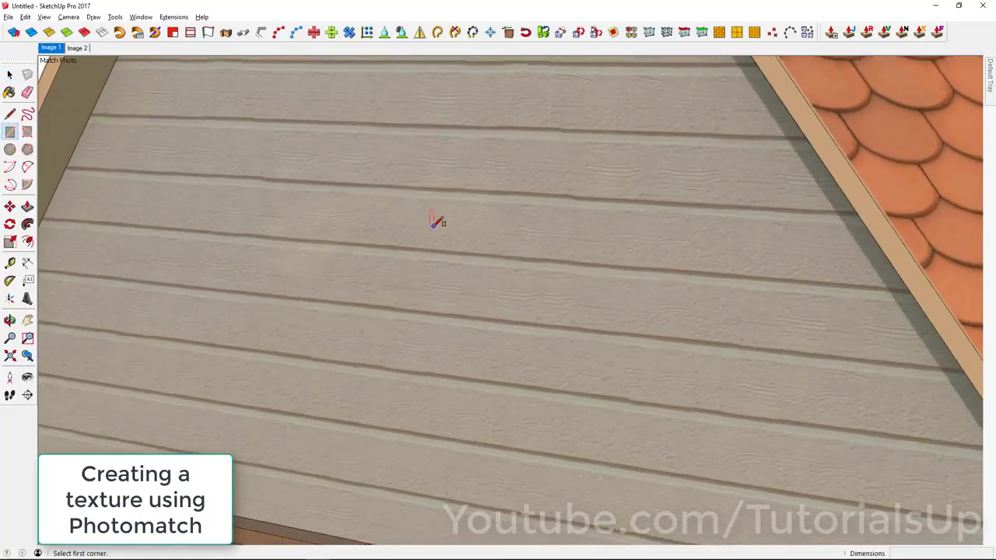
{"action": "scroll", "coordinate": [433, 225], "scroll_direction": "up", "scroll_amount": 2}
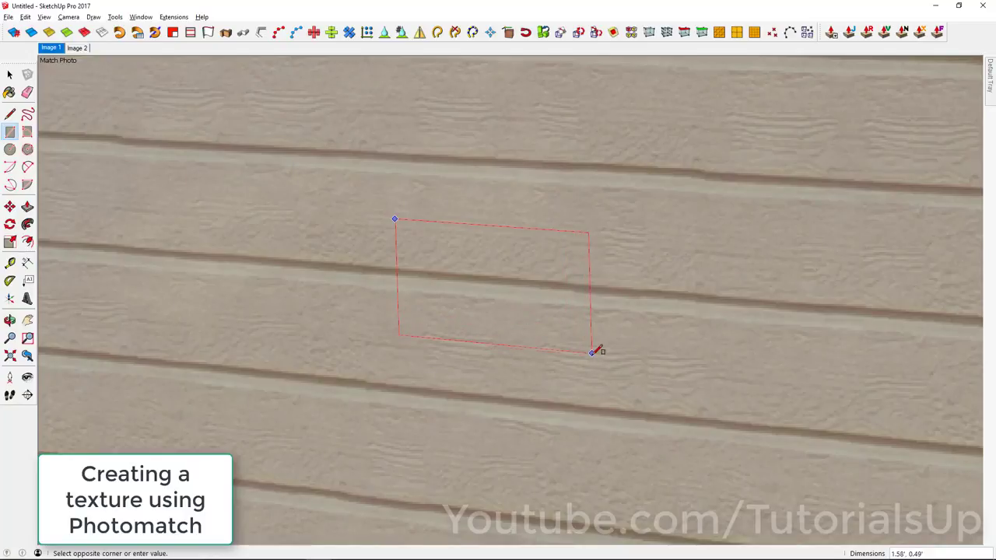
{"action": "scroll", "coordinate": [510, 279], "scroll_direction": "down", "scroll_amount": 3}
{"action": "scroll", "coordinate": [513, 281], "scroll_direction": "down", "scroll_amount": 2}
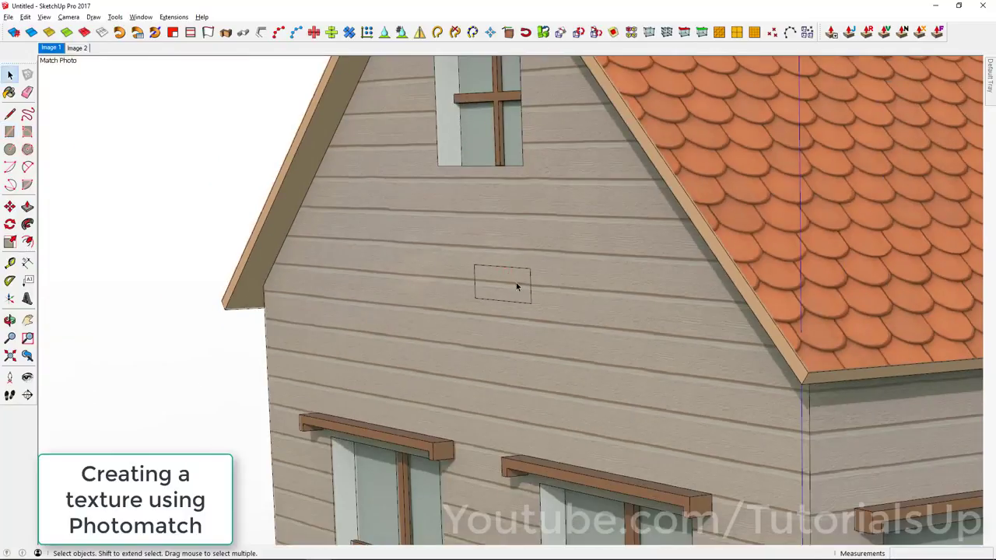
{"action": "right_click", "coordinate": [517, 287]}
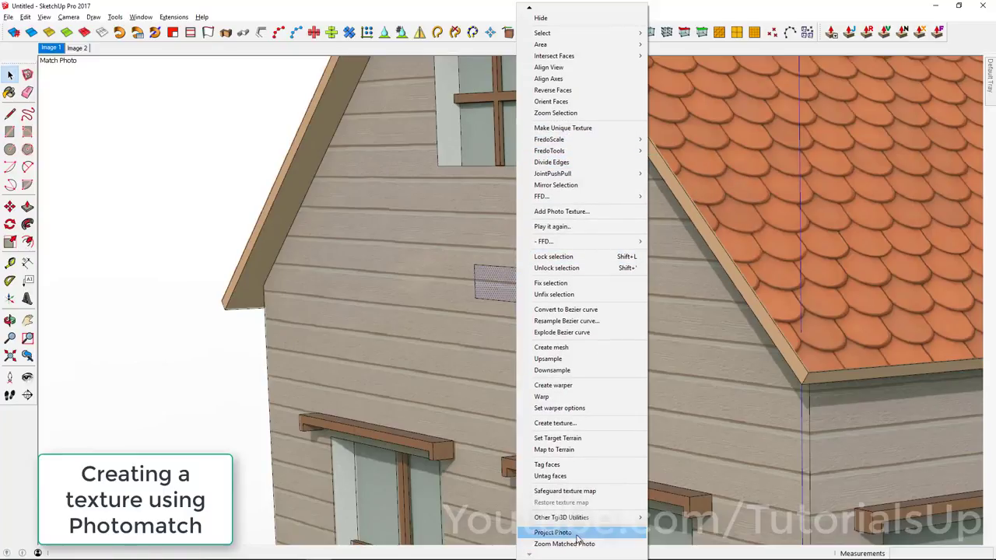
{"action": "left_click", "coordinate": [577, 534]}
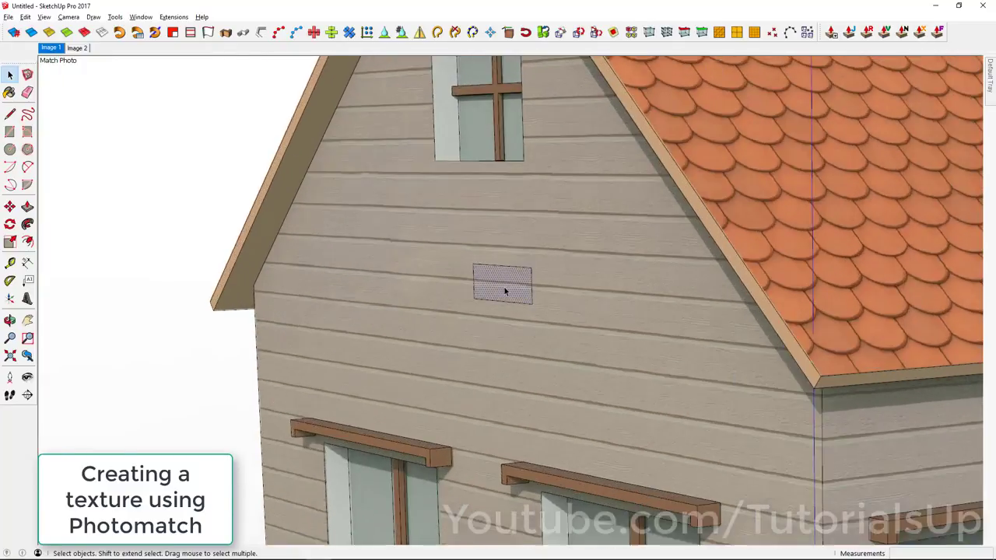
{"action": "scroll", "coordinate": [685, 282], "scroll_direction": "up", "scroll_amount": 3}
Step: Make the siding patch's projected texture unique
{"action": "scroll", "coordinate": [444, 304], "scroll_direction": "up", "scroll_amount": 2}
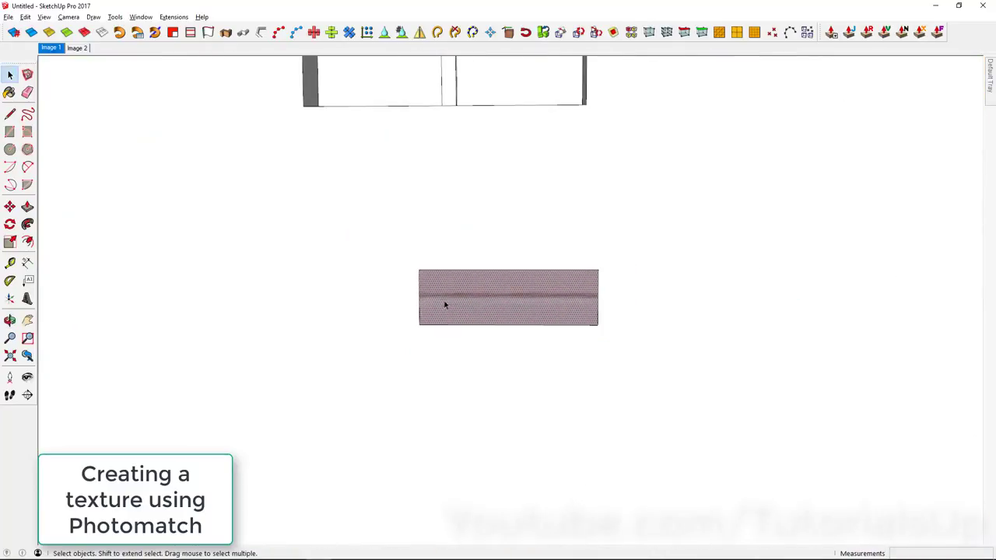
{"action": "scroll", "coordinate": [446, 311], "scroll_direction": "down", "scroll_amount": 4}
{"action": "scroll", "coordinate": [445, 325], "scroll_direction": "up", "scroll_amount": 2}
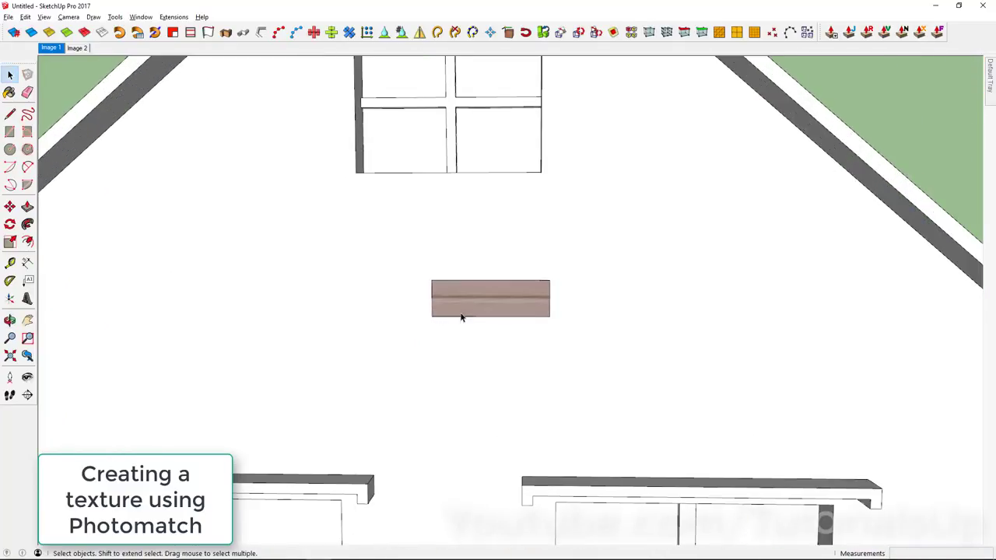
{"action": "key", "text": "space"}
{"action": "right_click", "coordinate": [474, 299]}
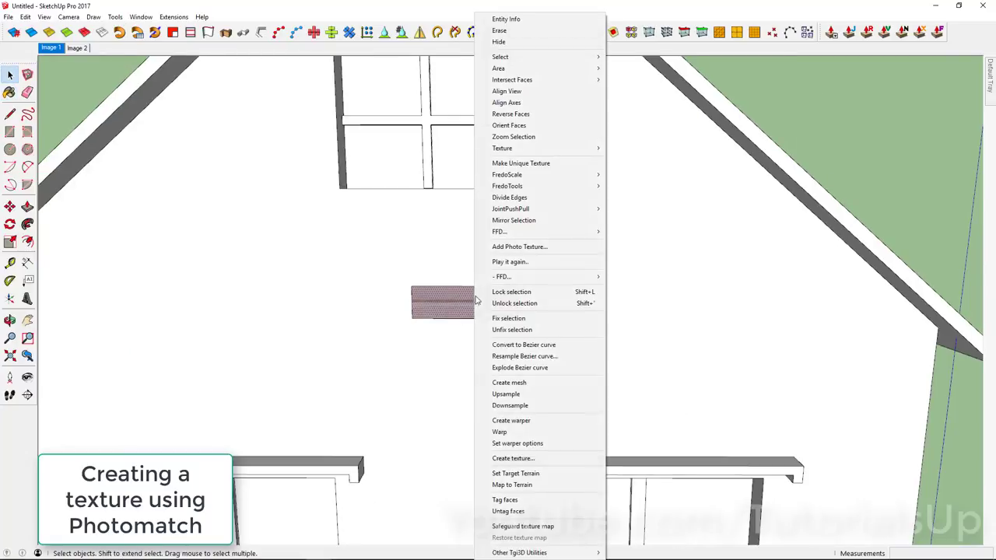
{"action": "left_click", "coordinate": [548, 165]}
Step: Sample the brown siding texture from the vent and paint the left gable wall with it
{"action": "scroll", "coordinate": [477, 281], "scroll_direction": "down", "scroll_amount": 3}
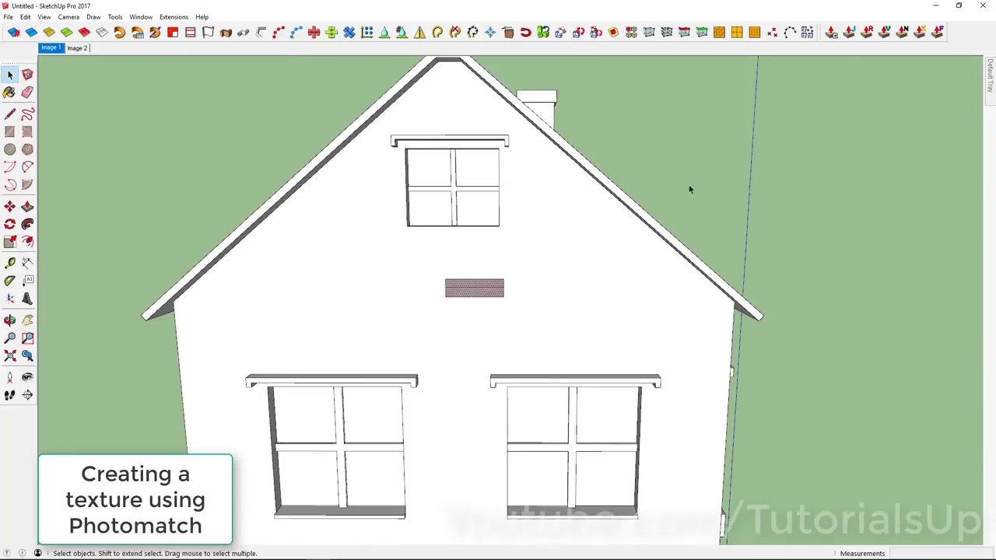
{"action": "scroll", "coordinate": [489, 304], "scroll_direction": "up", "scroll_amount": 2}
{"action": "key", "text": "b"}
{"action": "left_click", "coordinate": [476, 284], "text": "alt"}
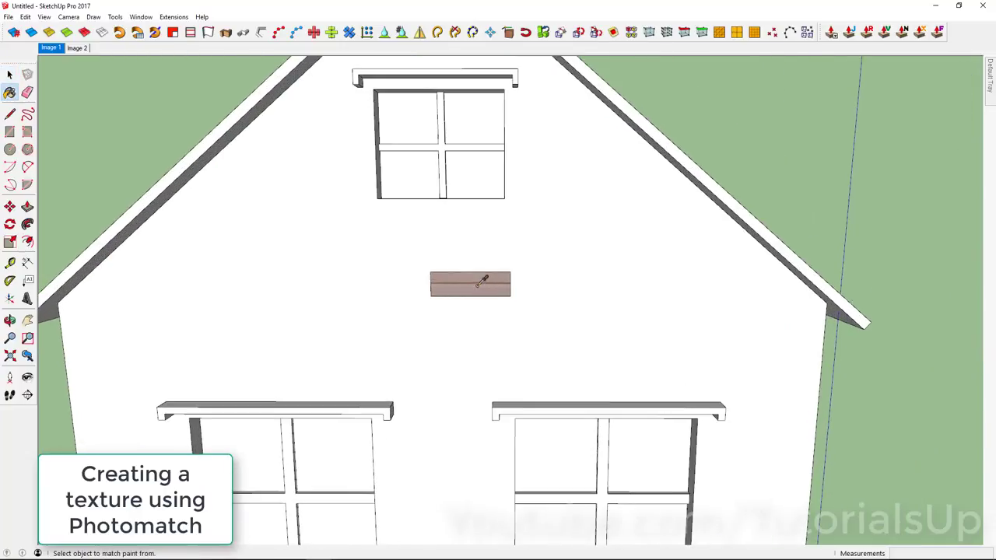
{"action": "left_click", "coordinate": [525, 338]}
{"action": "scroll", "coordinate": [495, 258], "scroll_direction": "down", "scroll_amount": 4}
{"action": "middle_click_drag", "start_coordinate": [520, 271], "coordinate": [329, 284]}
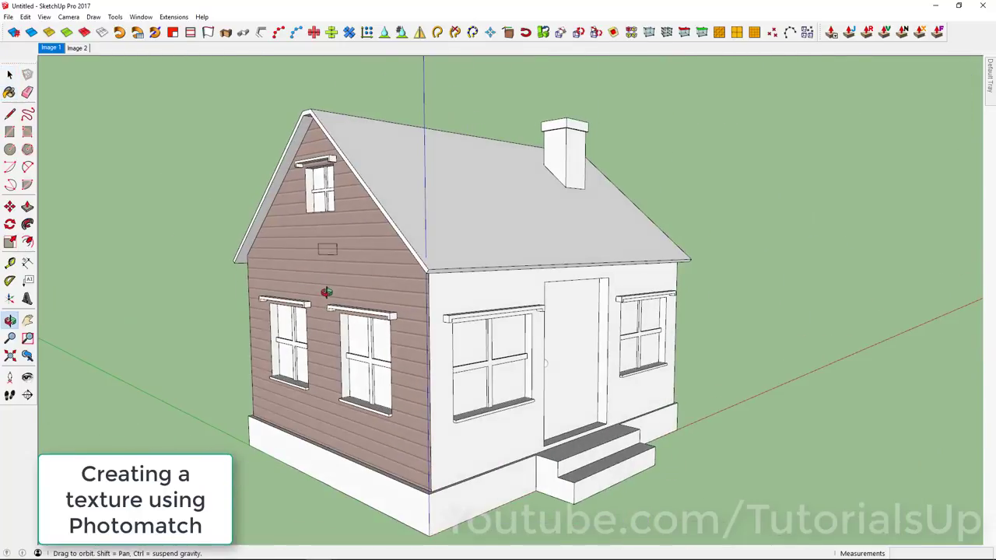
{"action": "scroll", "coordinate": [349, 265], "scroll_direction": "up", "scroll_amount": 4}
{"action": "scroll", "coordinate": [395, 286], "scroll_direction": "down", "scroll_amount": 5}
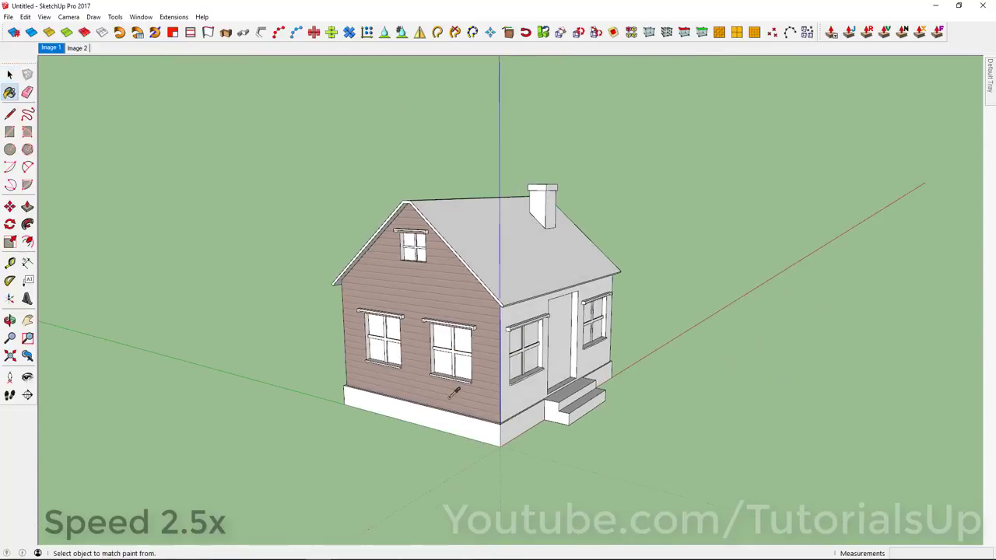
Step: Paint the foundation and steps grey from the Colors material collection
{"action": "mouse_move", "coordinate": [455, 393]}
{"action": "middle_mouse_down"}
{"action": "mouse_move", "coordinate": [518, 387]}
{"action": "mouse_move", "coordinate": [451, 369]}
{"action": "mouse_move", "coordinate": [469, 329]}
{"action": "mouse_move", "coordinate": [597, 340]}
{"action": "mouse_move", "coordinate": [545, 350]}
{"action": "mouse_move", "coordinate": [666, 348]}
{"action": "middle_mouse_up"}
{"action": "left_click_drag", "start_coordinate": [767, 464], "coordinate": [767, 464]}
{"action": "middle_click_drag", "start_coordinate": [768, 464], "coordinate": [182, 444]}
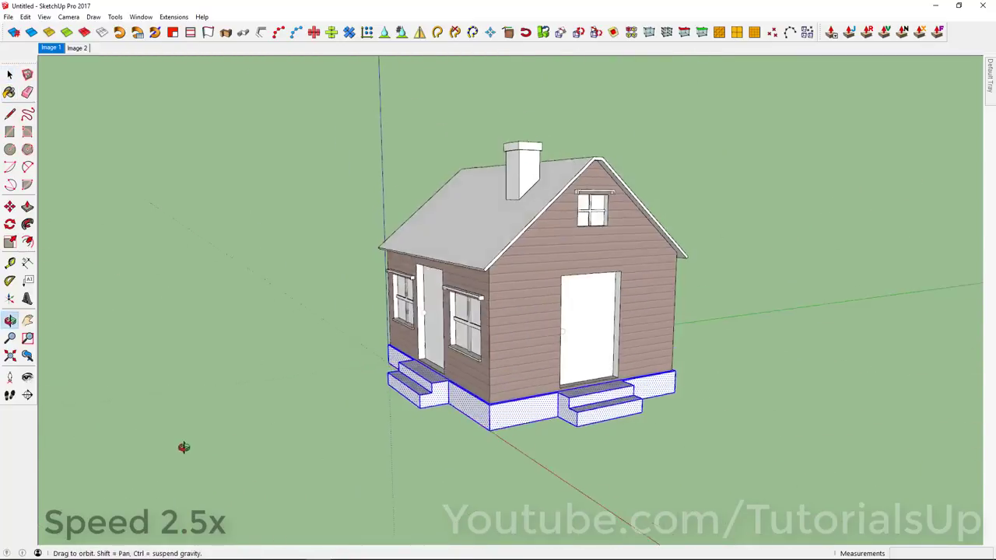
{"action": "left_click", "coordinate": [955, 146]}
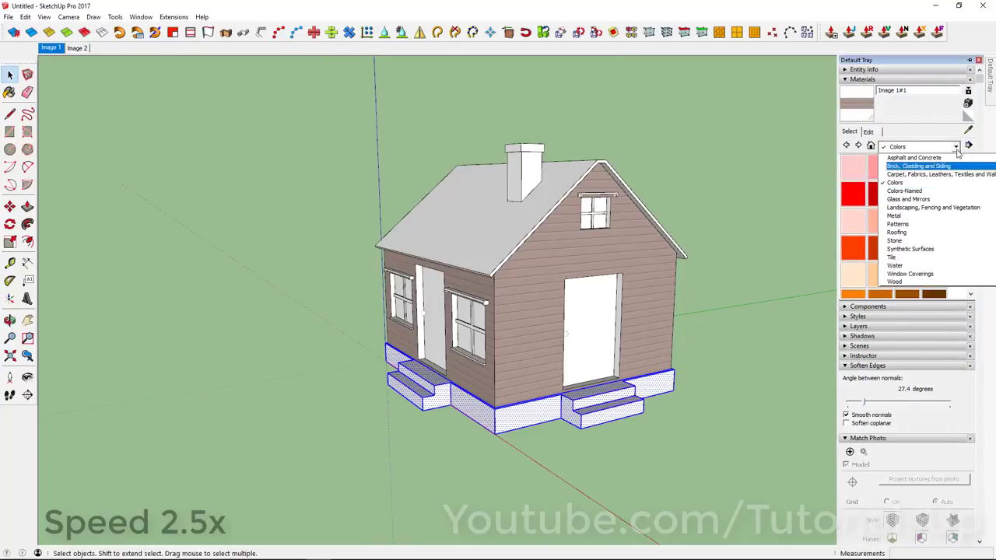
{"action": "left_click", "coordinate": [919, 186]}
{"action": "scroll", "coordinate": [894, 226], "scroll_direction": "down", "scroll_amount": 5}
{"action": "scroll", "coordinate": [894, 225], "scroll_direction": "down", "scroll_amount": 5}
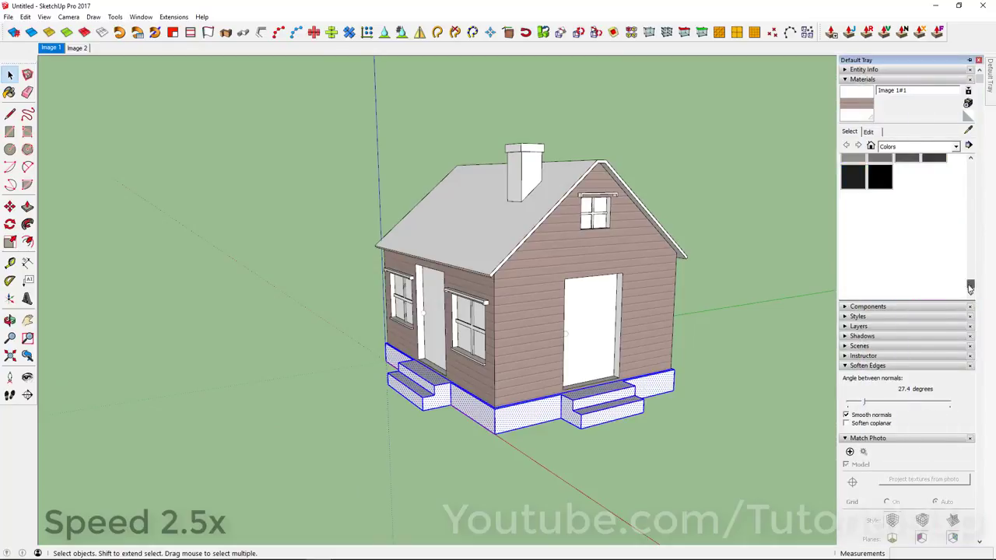
{"action": "scroll", "coordinate": [895, 226], "scroll_direction": "up", "scroll_amount": 3}
{"action": "left_click", "coordinate": [906, 249]}
{"action": "left_click", "coordinate": [528, 401]}
Step: Orbit to the house's opposite corner and briefly enter the roof group
{"action": "key", "text": "space"}
{"action": "middle_click_drag", "start_coordinate": [528, 402], "coordinate": [502, 211]}
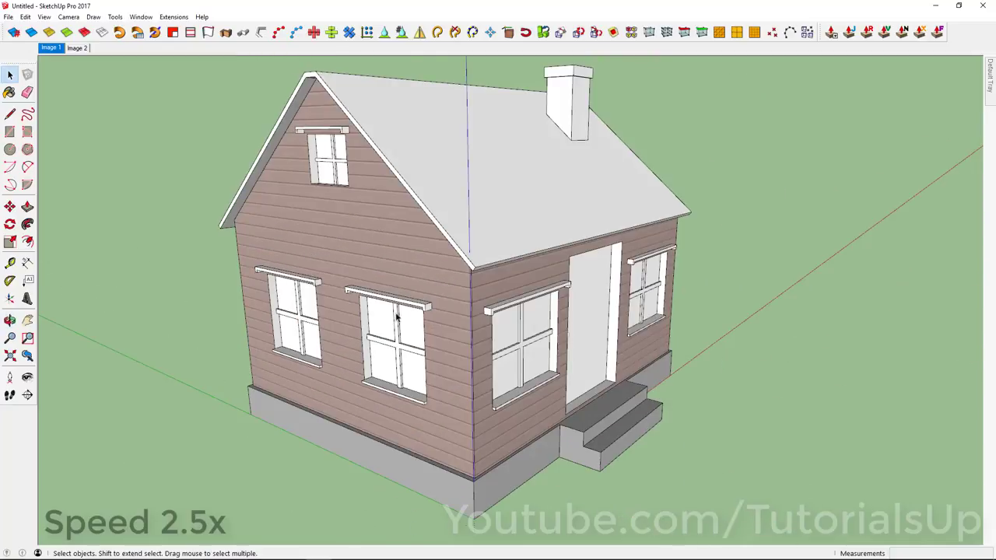
{"action": "scroll", "coordinate": [496, 210], "scroll_direction": "up", "scroll_amount": 3}
{"action": "scroll", "coordinate": [369, 163], "scroll_direction": "down", "scroll_amount": 3}
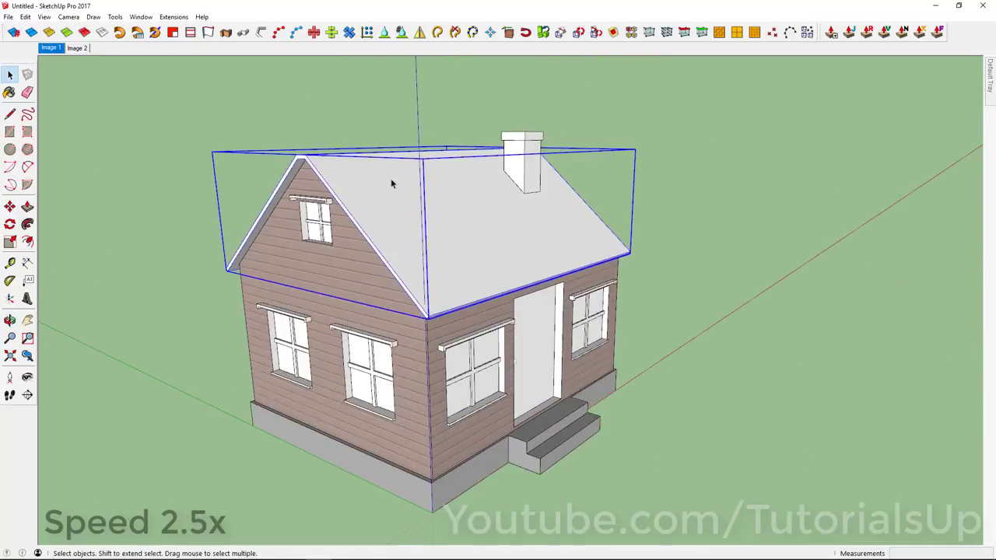
{"action": "double_click", "coordinate": [381, 182]}
{"action": "left_click", "coordinate": [357, 302]}
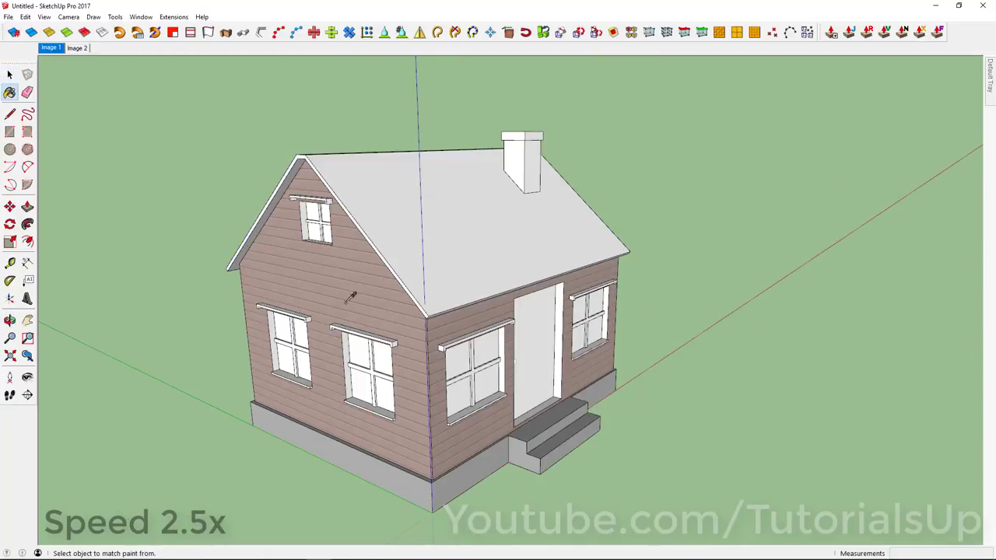
Step: Edit the siding material's colour to tint it pink
{"action": "left_click", "coordinate": [869, 132]}
{"action": "left_click", "coordinate": [892, 183]}
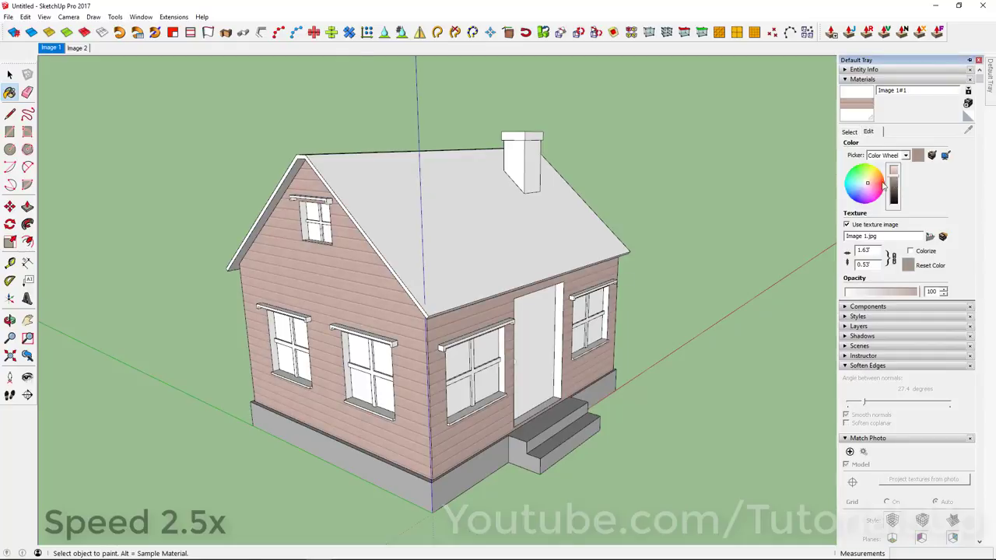
{"action": "key", "text": "space"}
{"action": "scroll", "coordinate": [431, 256], "scroll_direction": "up", "scroll_amount": 2}
{"action": "scroll", "coordinate": [458, 459], "scroll_direction": "up", "scroll_amount": 2}
Step: Inside the window component, pick a new brown colour for the cross bars and adjust its settings
{"action": "double_click", "coordinate": [462, 402]}
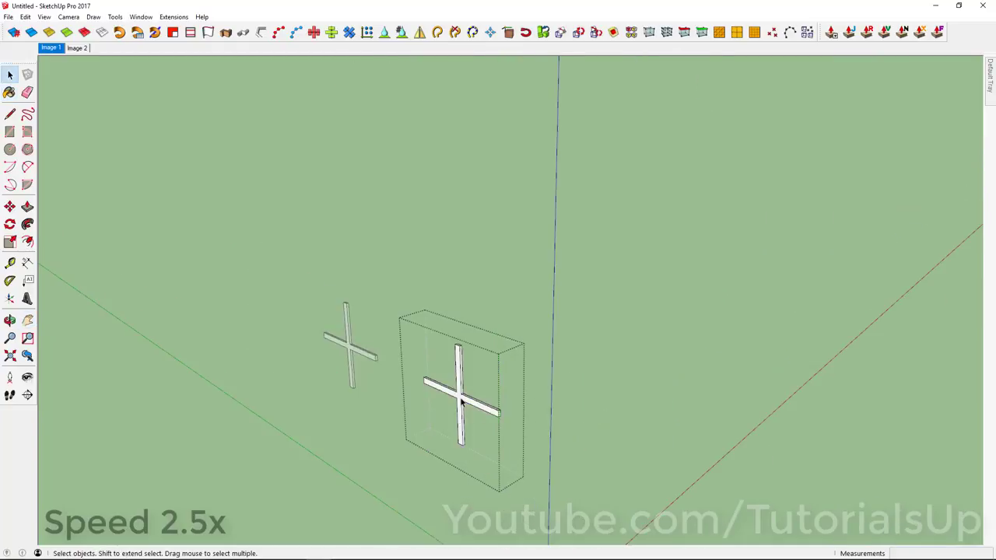
{"action": "left_click", "coordinate": [850, 133]}
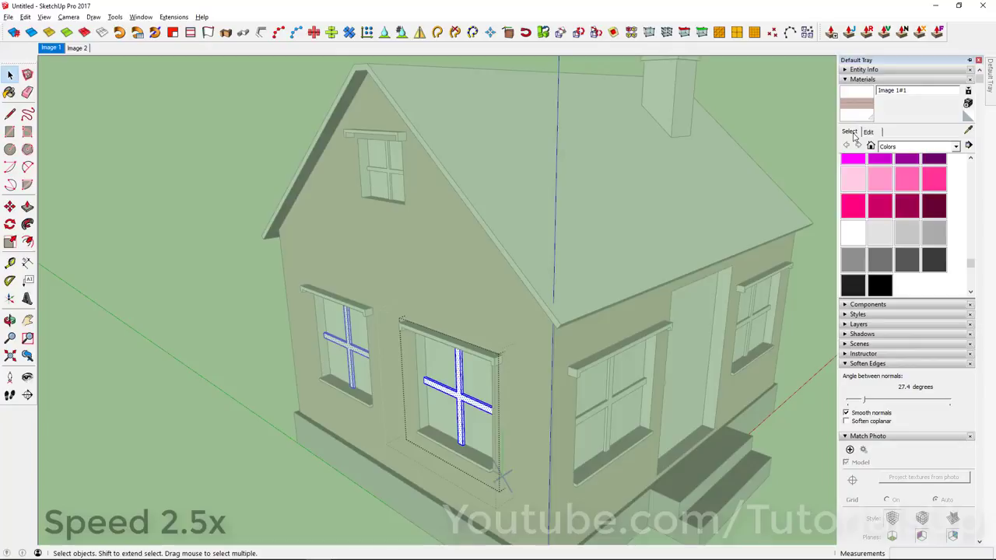
{"action": "left_click", "coordinate": [868, 132]}
{"action": "left_click", "coordinate": [849, 132]}
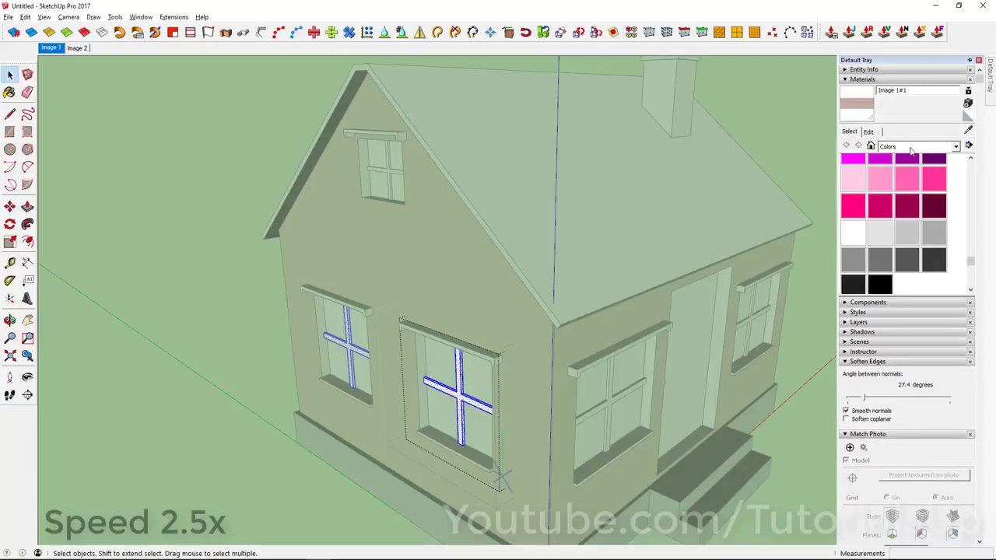
{"action": "left_click_drag", "start_coordinate": [970, 266], "coordinate": [972, 181]}
{"action": "left_click", "coordinate": [906, 164]}
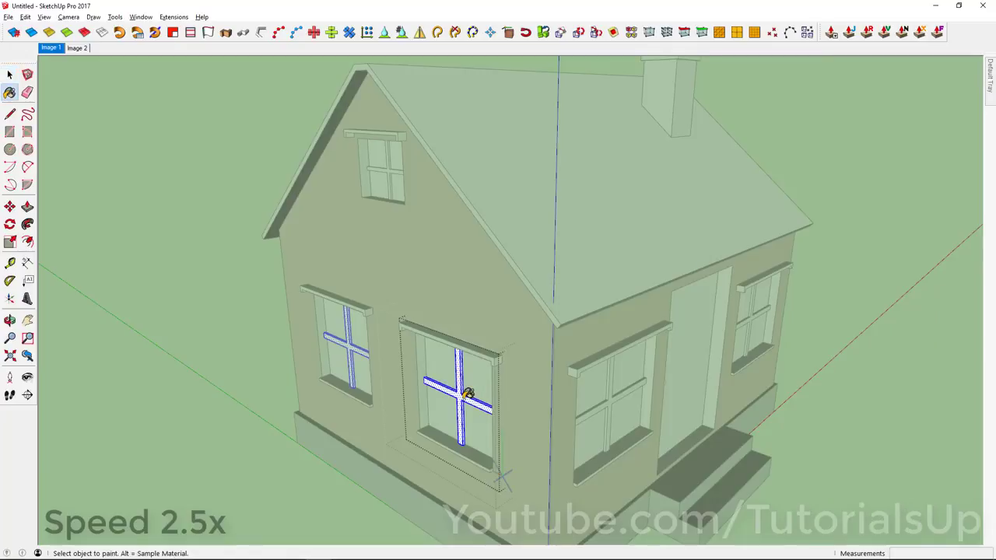
{"action": "scroll", "coordinate": [447, 344], "scroll_direction": "up", "scroll_amount": 3}
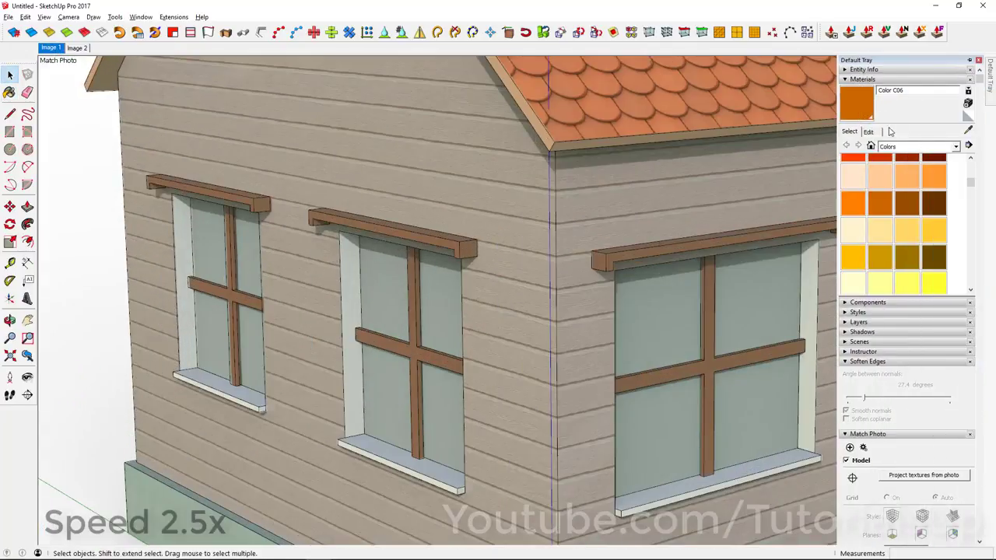
{"action": "left_click", "coordinate": [870, 131]}
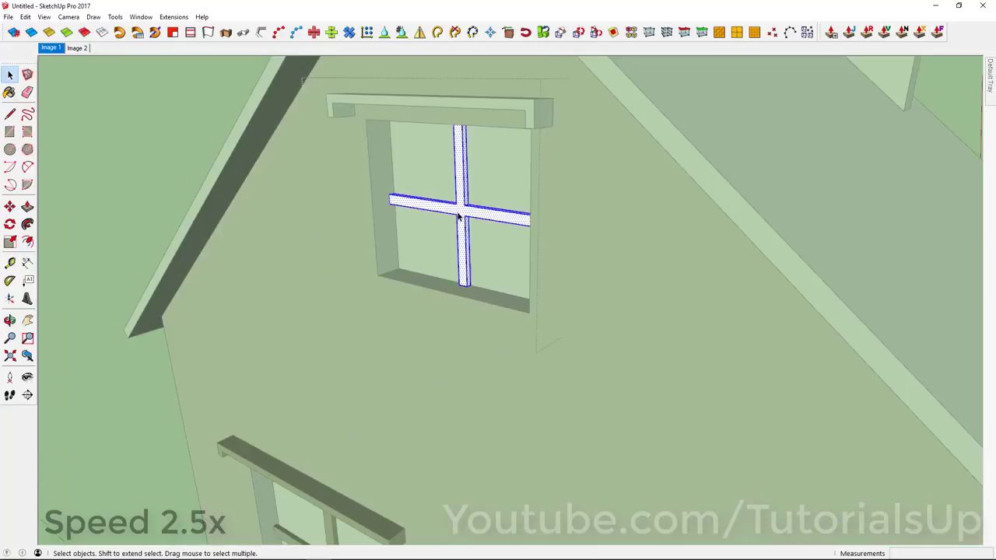
Step: Apply the brown material to the window header, then check a window and orbit to the front
{"action": "scroll", "coordinate": [416, 231], "scroll_direction": "down", "scroll_amount": 3}
{"action": "left_click", "coordinate": [480, 175]}
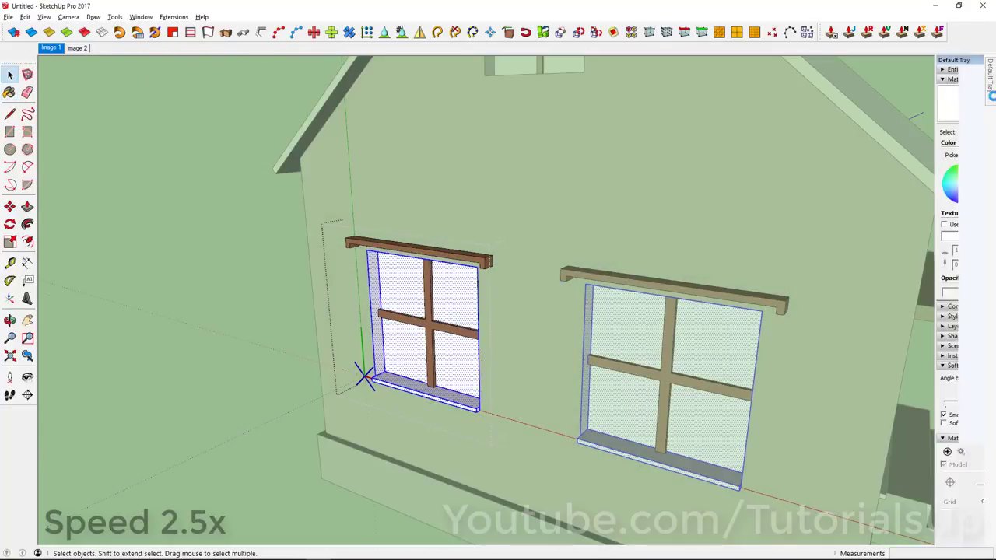
{"action": "left_click", "coordinate": [917, 146]}
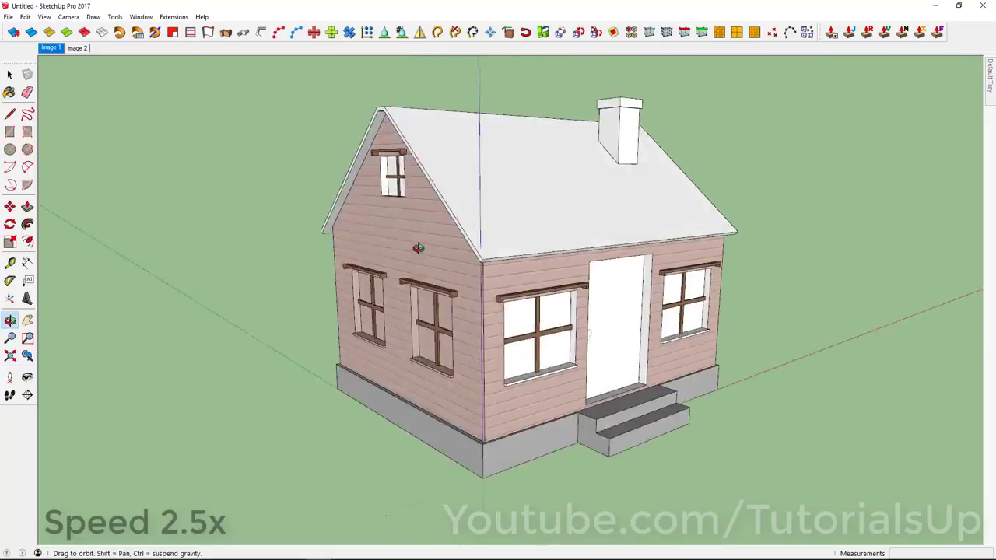
{"action": "double_click", "coordinate": [535, 343]}
{"action": "key", "text": "space"}
{"action": "key", "text": "Escape"}
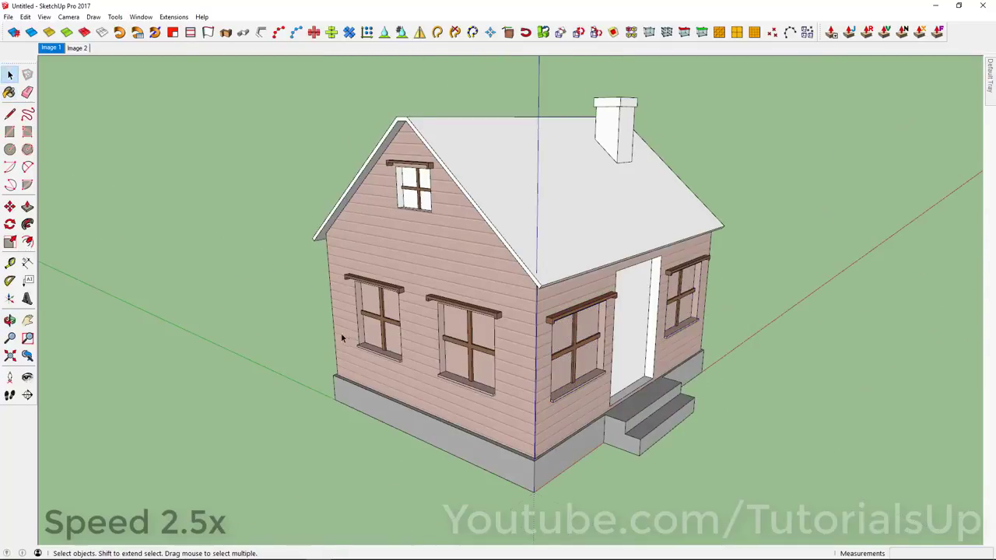
{"action": "mouse_move", "coordinate": [535, 333]}
{"action": "middle_mouse_down"}
{"action": "mouse_move", "coordinate": [599, 340]}
{"action": "mouse_move", "coordinate": [483, 321]}
{"action": "middle_mouse_up"}
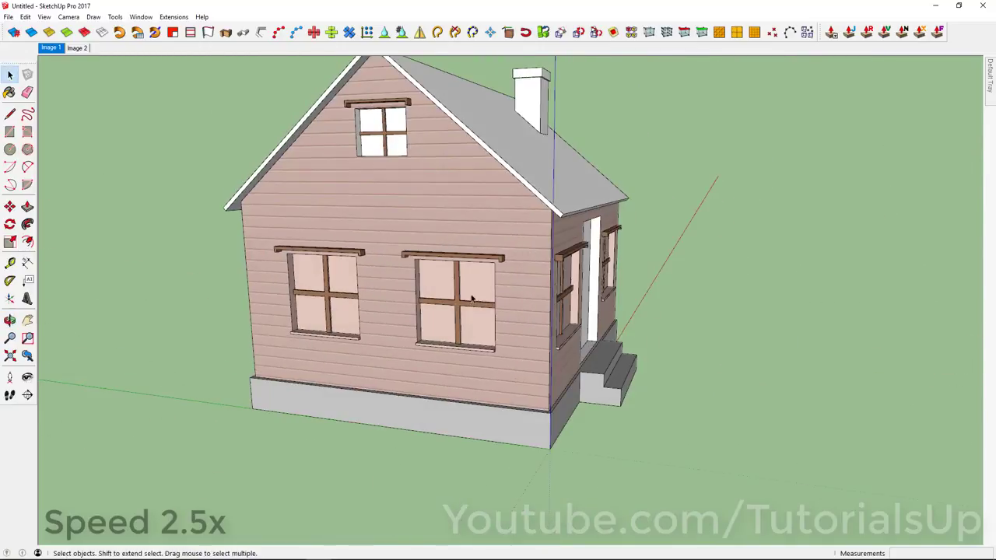
Step: Pick a light grey colour and paint the attic window's glass with it
{"action": "double_click", "coordinate": [483, 321]}
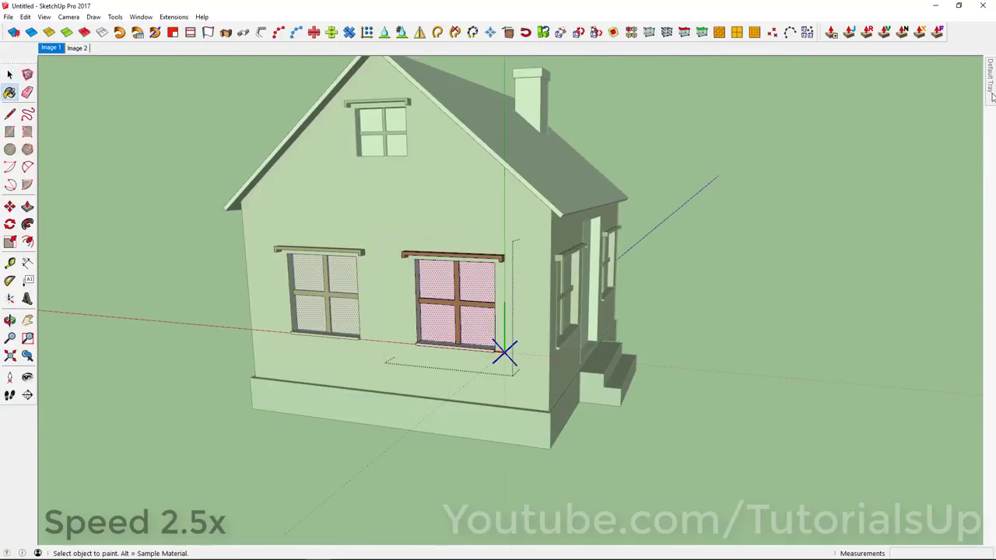
{"action": "left_click", "coordinate": [849, 131]}
{"action": "left_click_drag", "start_coordinate": [971, 196], "coordinate": [968, 272]}
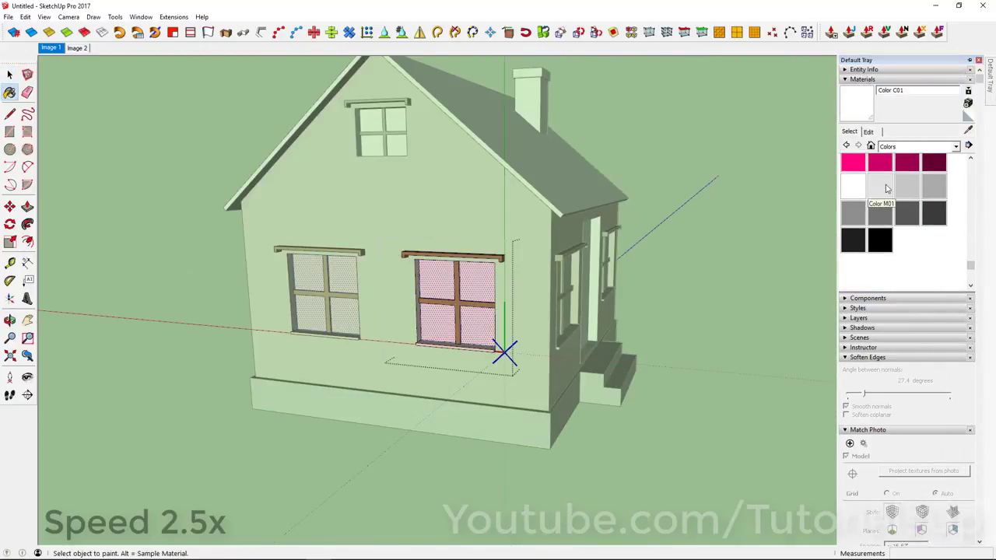
{"action": "left_click", "coordinate": [885, 188]}
{"action": "middle_click_drag", "start_coordinate": [497, 342], "coordinate": [455, 365]}
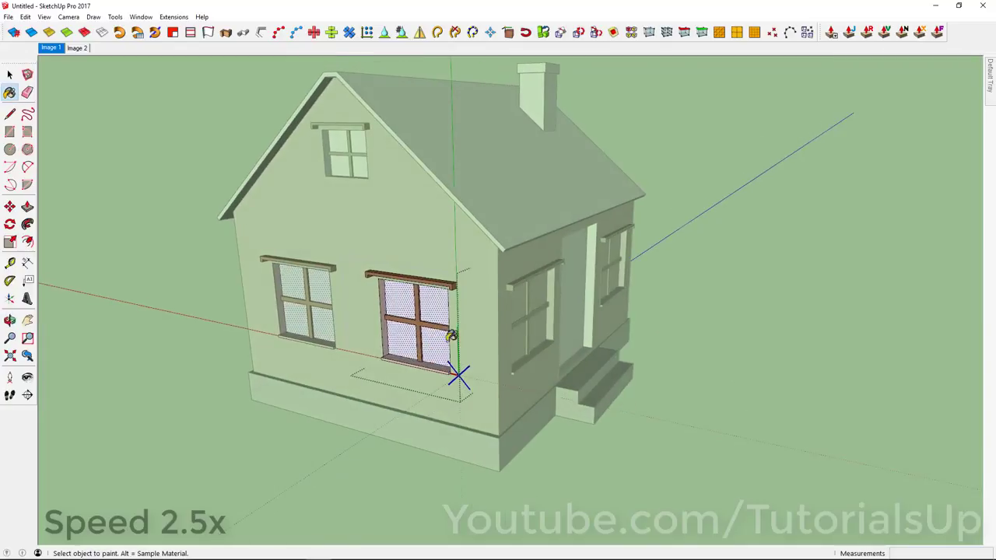
{"action": "key", "text": "space"}
{"action": "middle_click_drag", "start_coordinate": [518, 351], "coordinate": [576, 282]}
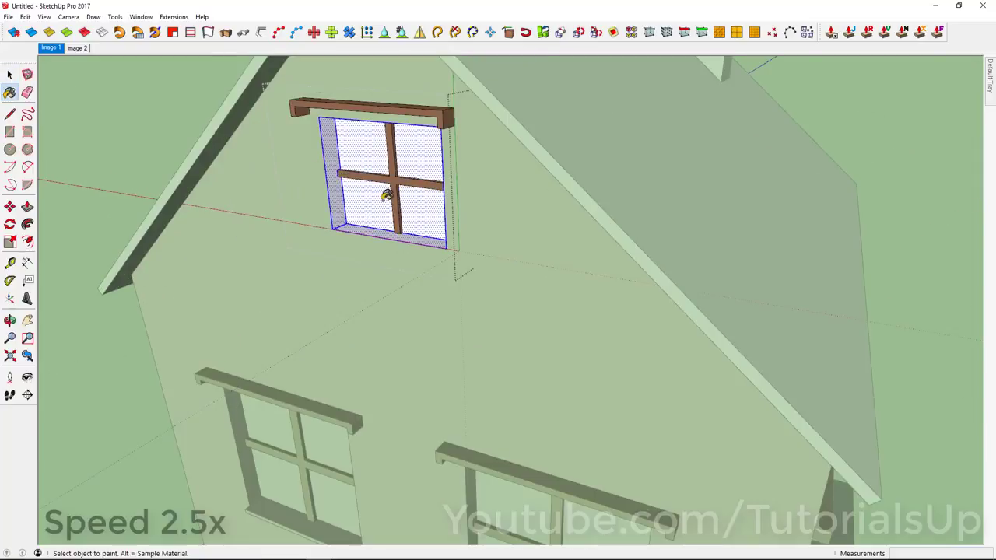
{"action": "left_click", "coordinate": [387, 196]}
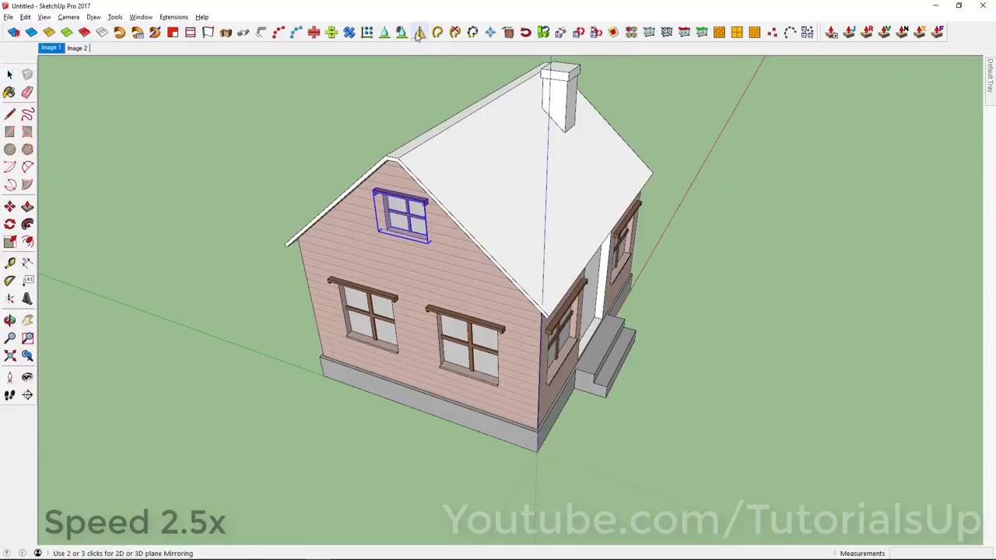
Step: Orbit to face the front door and enter its group for editing
{"action": "middle_click_drag", "start_coordinate": [443, 109], "coordinate": [461, 208]}
{"action": "scroll", "coordinate": [202, 255], "scroll_direction": "down", "scroll_amount": 5}
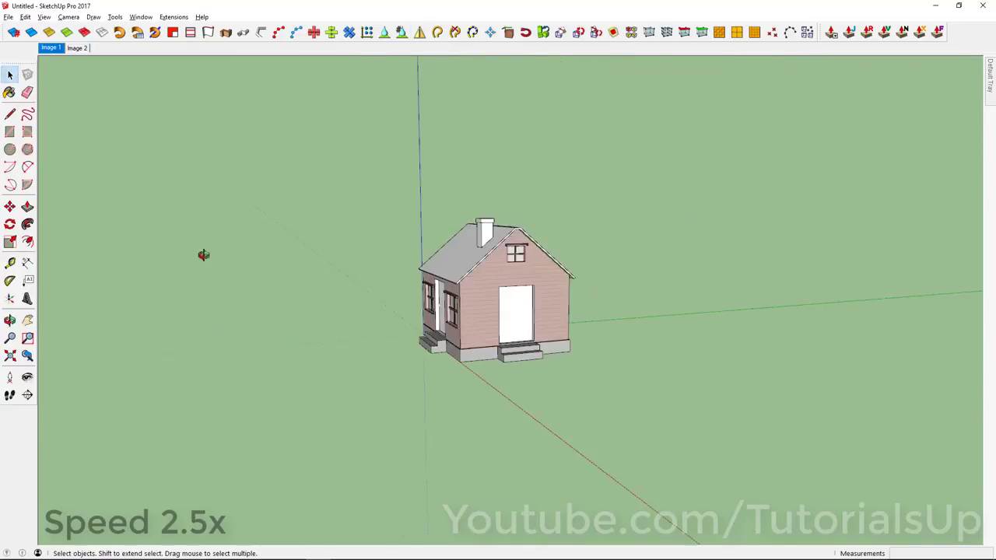
{"action": "middle_click_drag", "start_coordinate": [203, 256], "coordinate": [467, 350]}
{"action": "scroll", "coordinate": [498, 327], "scroll_direction": "up", "scroll_amount": 3}
{"action": "double_click", "coordinate": [529, 353]}
{"action": "left_click", "coordinate": [529, 353]}
{"action": "middle_click_drag", "start_coordinate": [529, 353], "coordinate": [373, 381]}
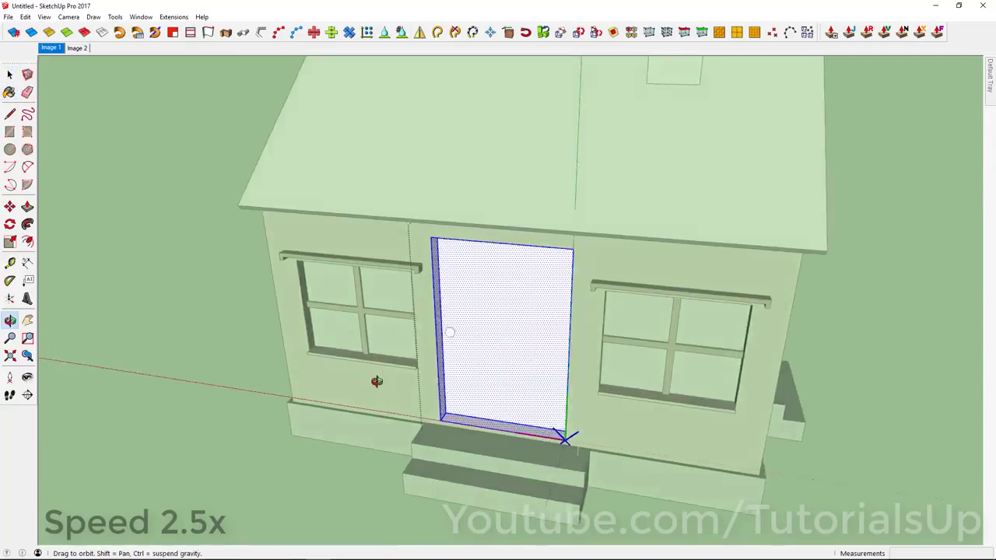
{"action": "scroll", "coordinate": [322, 296], "scroll_direction": "up", "scroll_amount": 4}
Step: Enter the doorknob, then exit the door and orbit back to the whole house
{"action": "left_click", "coordinate": [464, 321]}
{"action": "scroll", "coordinate": [464, 321], "scroll_direction": "up", "scroll_amount": 2}
{"action": "double_click", "coordinate": [463, 321]}
{"action": "scroll", "coordinate": [463, 321], "scroll_direction": "down", "scroll_amount": 4}
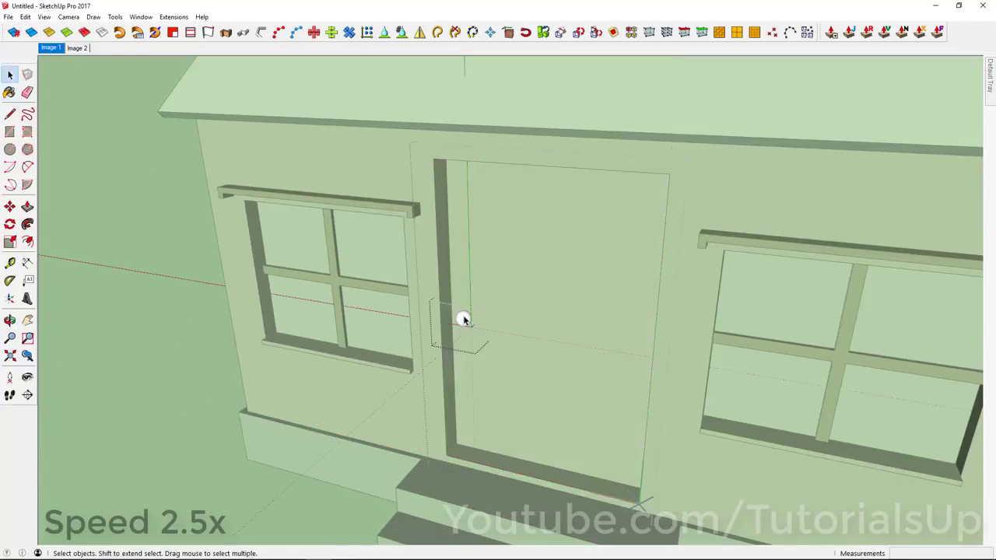
{"action": "scroll", "coordinate": [463, 319], "scroll_direction": "up", "scroll_amount": 2}
{"action": "key", "text": "space"}
{"action": "scroll", "coordinate": [534, 296], "scroll_direction": "down", "scroll_amount": 8}
{"action": "mouse_move", "coordinate": [534, 296]}
{"action": "middle_mouse_down"}
{"action": "mouse_move", "coordinate": [498, 311]}
{"action": "mouse_move", "coordinate": [476, 307]}
{"action": "mouse_move", "coordinate": [404, 438]}
{"action": "middle_mouse_up"}
Step: Give the chimney faces the pink siding material and return to the whole-house view
{"action": "key", "text": "b"}
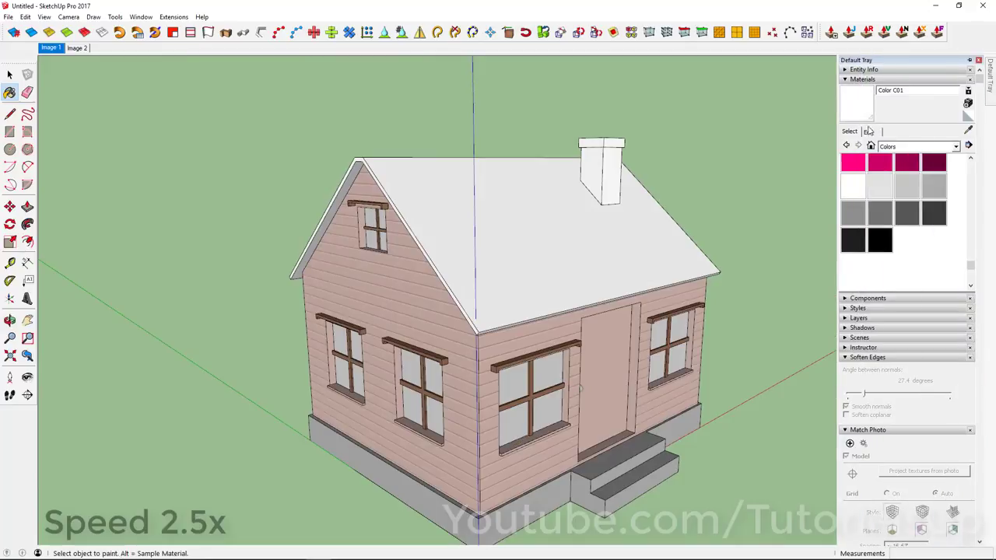
{"action": "left_click", "coordinate": [868, 131]}
{"action": "key", "text": "space"}
{"action": "scroll", "coordinate": [600, 198], "scroll_direction": "up", "scroll_amount": 5}
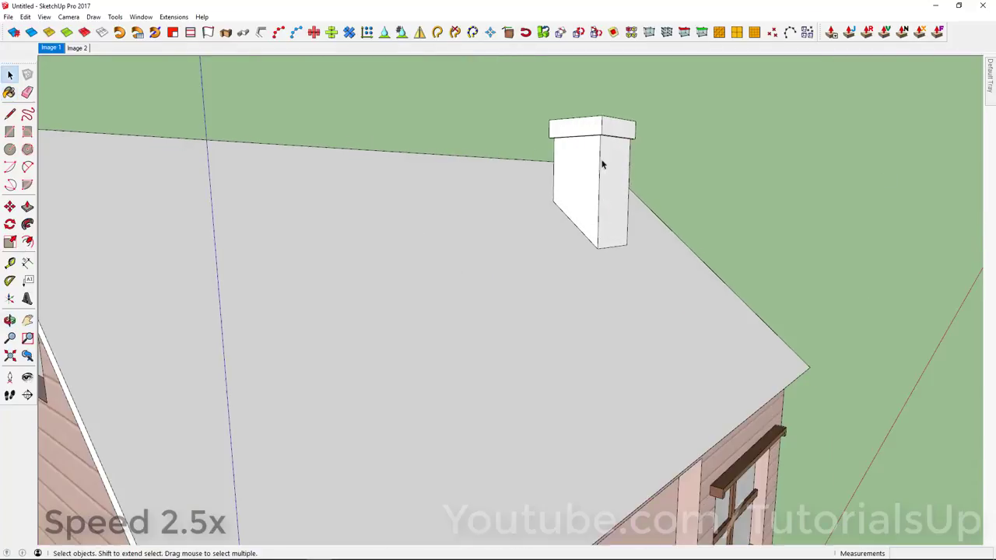
{"action": "double_click", "coordinate": [591, 187]}
{"action": "left_click_drag", "start_coordinate": [649, 173], "coordinate": [526, 167]}
{"action": "key", "text": "space"}
{"action": "scroll", "coordinate": [591, 164], "scroll_direction": "down", "scroll_amount": 10}
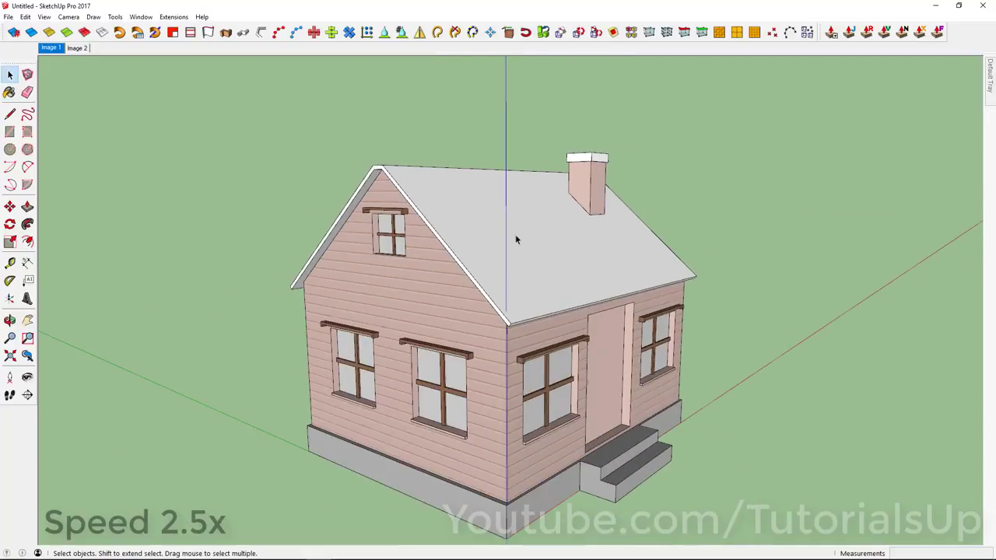
{"action": "left_click", "coordinate": [518, 237]}
{"action": "middle_click_drag", "start_coordinate": [518, 237], "coordinate": [416, 264]}
{"action": "scroll", "coordinate": [510, 231], "scroll_direction": "up", "scroll_amount": 3}
Step: Inside the roof group, create Material3 from the clay shingle tile image at 7.00' tile size
{"action": "double_click", "coordinate": [479, 226]}
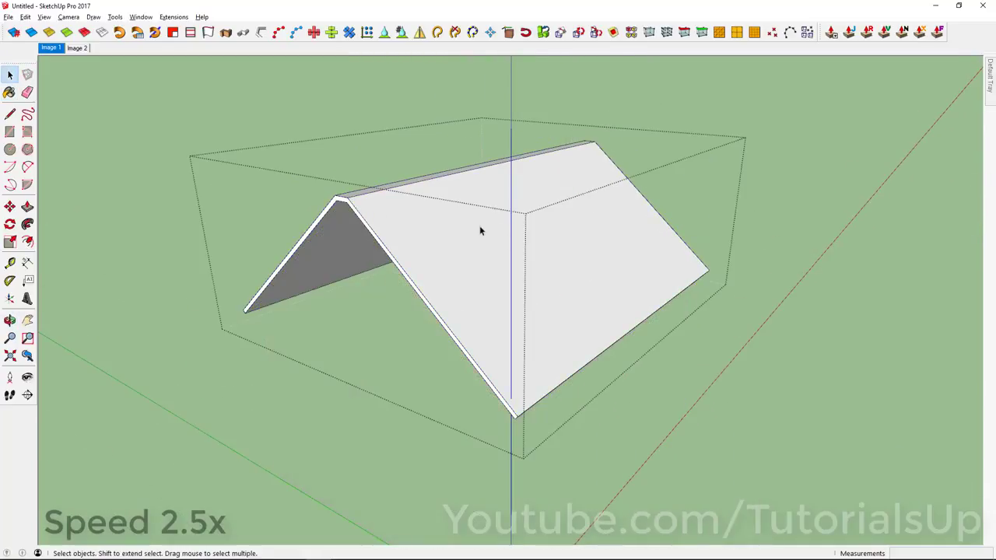
{"action": "mouse_move", "coordinate": [480, 226]}
{"action": "middle_mouse_down"}
{"action": "mouse_move", "coordinate": [552, 320]}
{"action": "mouse_move", "coordinate": [374, 272]}
{"action": "middle_mouse_up"}
{"action": "key", "text": "space"}
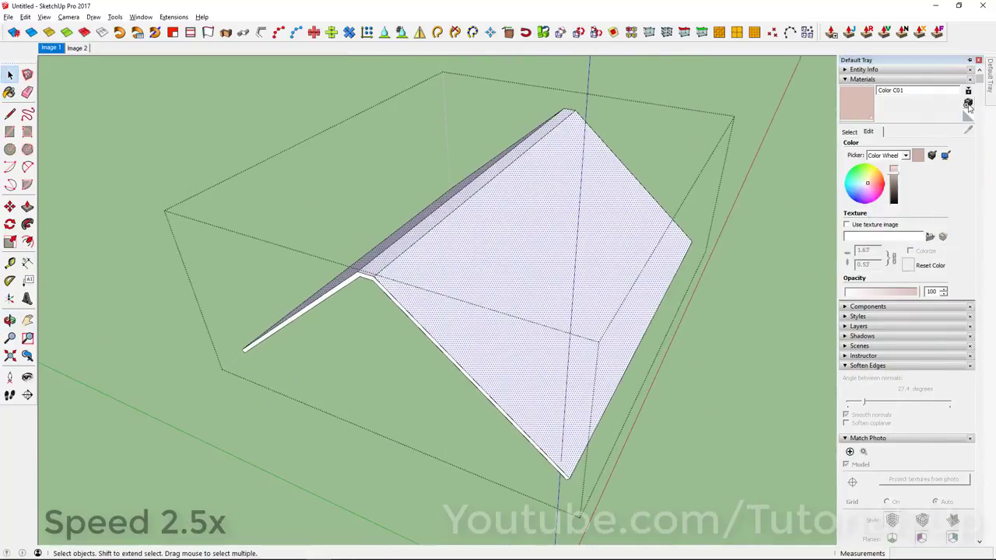
{"action": "left_click", "coordinate": [968, 103]}
{"action": "left_click", "coordinate": [774, 319]}
{"action": "left_click", "coordinate": [968, 103]}
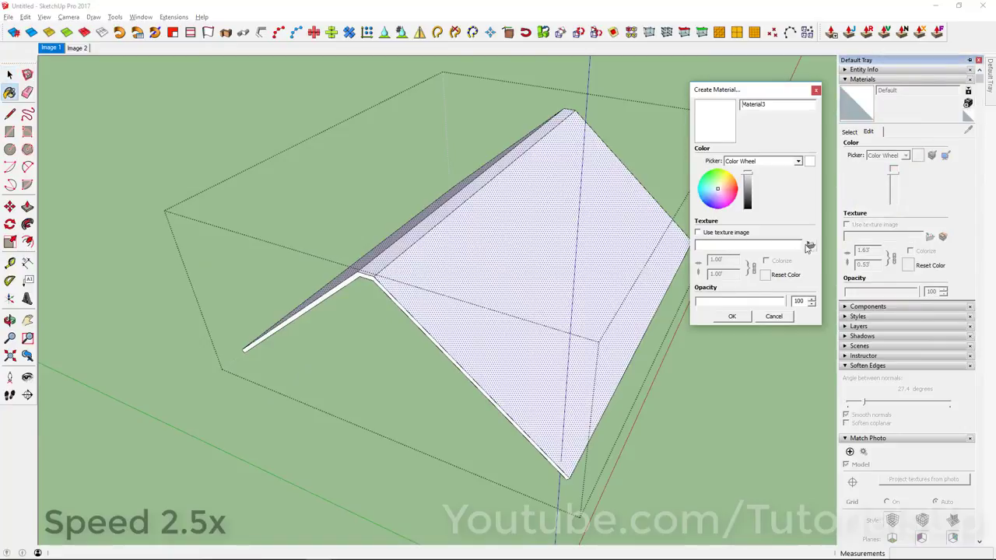
{"action": "left_click", "coordinate": [810, 245]}
{"action": "left_click", "coordinate": [620, 151]}
{"action": "left_click", "coordinate": [904, 397]}
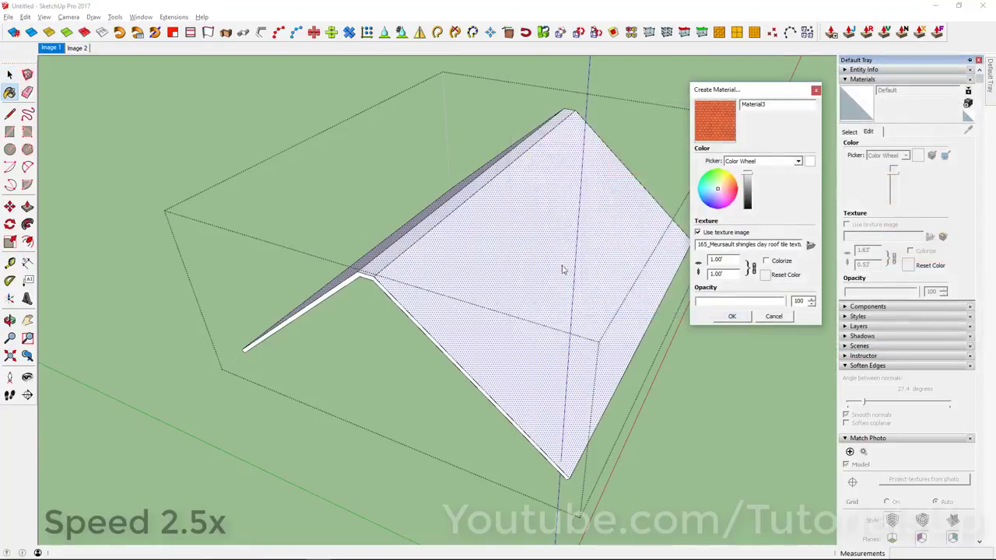
{"action": "left_click", "coordinate": [731, 317]}
Step: Paint the roof with the new orange clay tile material, then enter the chimney cap group
{"action": "left_click", "coordinate": [544, 257]}
{"action": "scroll", "coordinate": [448, 313], "scroll_direction": "up", "scroll_amount": 5}
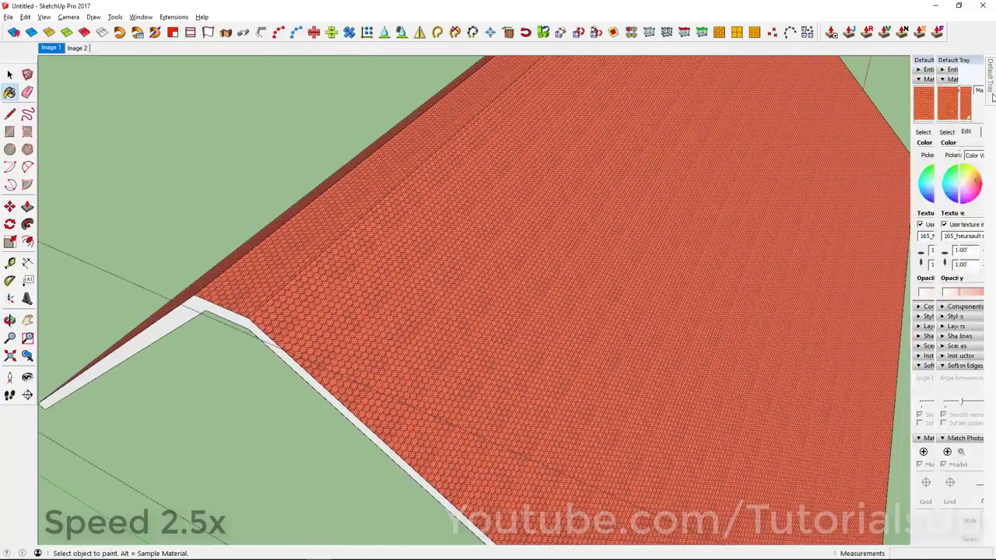
{"action": "scroll", "coordinate": [755, 222], "scroll_direction": "up", "scroll_amount": 3}
{"action": "scroll", "coordinate": [473, 300], "scroll_direction": "down", "scroll_amount": 10}
{"action": "key", "text": "space"}
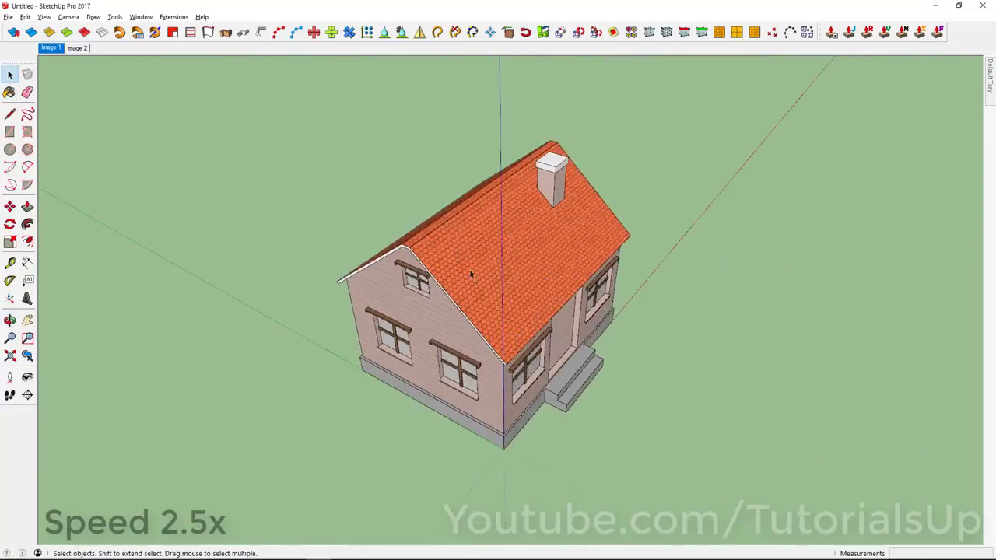
{"action": "middle_click_drag", "start_coordinate": [470, 270], "coordinate": [529, 273]}
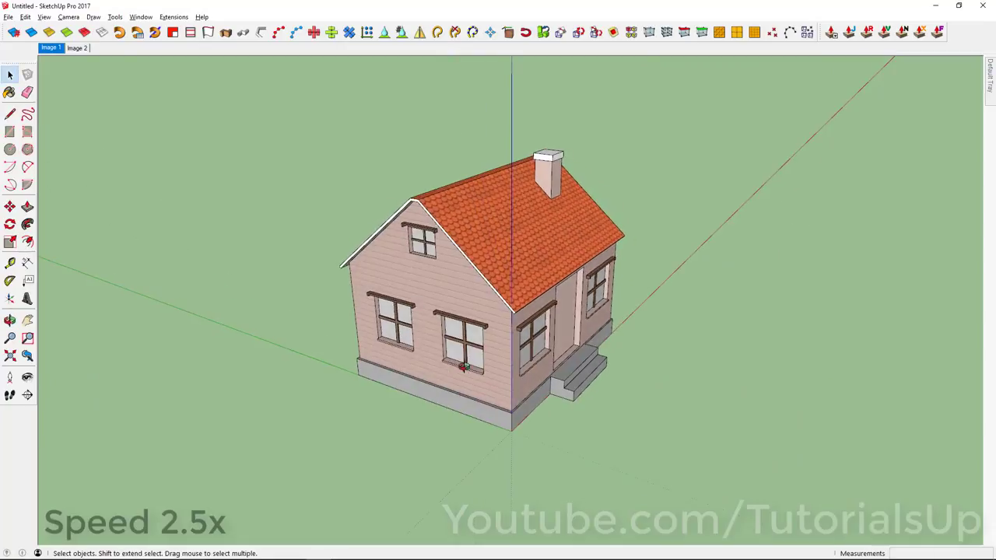
{"action": "scroll", "coordinate": [570, 145], "scroll_direction": "up", "scroll_amount": 5}
{"action": "scroll", "coordinate": [587, 69], "scroll_direction": "up", "scroll_amount": 5}
{"action": "middle_click_drag", "start_coordinate": [586, 70], "coordinate": [577, 185]}
{"action": "double_click", "coordinate": [577, 185]}
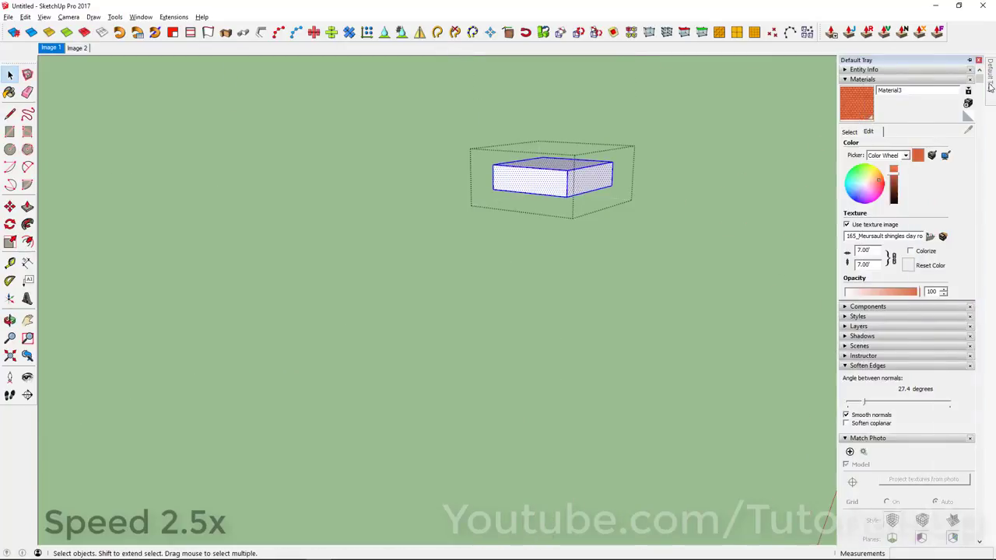
Step: Create a rustic bricks material and paint the chimney cap with it
{"action": "left_click", "coordinate": [967, 102]}
{"action": "left_click", "coordinate": [810, 244]}
{"action": "double_click", "coordinate": [615, 168]}
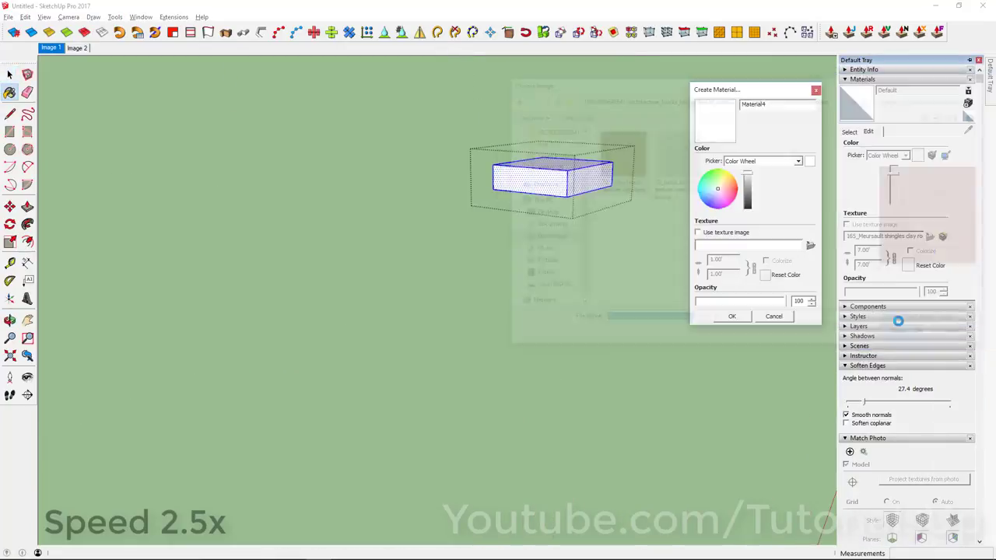
{"action": "left_click", "coordinate": [731, 316]}
{"action": "left_click", "coordinate": [557, 175]}
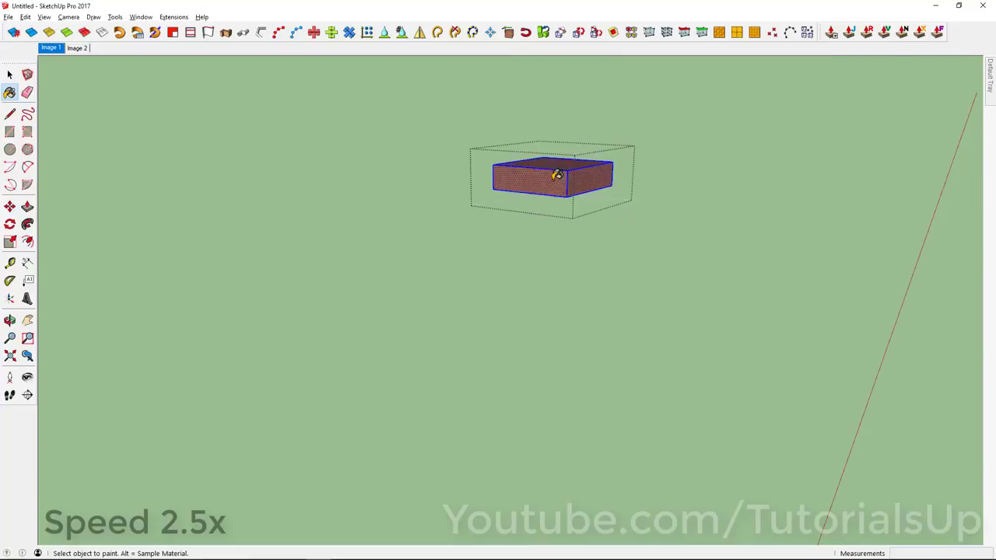
{"action": "scroll", "coordinate": [576, 167], "scroll_direction": "up", "scroll_amount": 5}
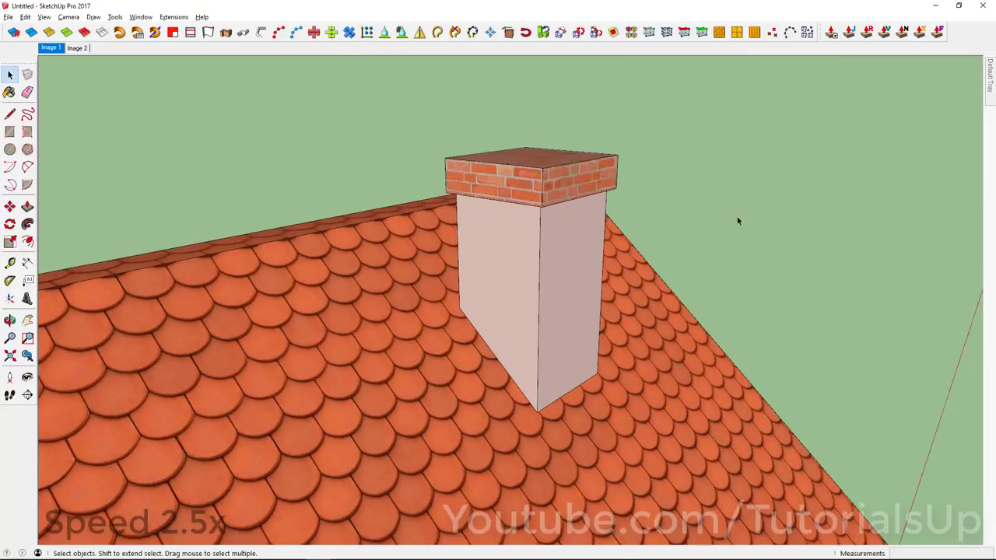
{"action": "scroll", "coordinate": [737, 216], "scroll_direction": "down", "scroll_amount": 5}
{"action": "scroll", "coordinate": [523, 238], "scroll_direction": "up", "scroll_amount": 2}
{"action": "scroll", "coordinate": [473, 262], "scroll_direction": "up", "scroll_amount": 5}
{"action": "scroll", "coordinate": [466, 270], "scroll_direction": "up", "scroll_amount": 1}
Step: Add a new Material5, inspect the roof group, and return to the Image 1 photo view
{"action": "key", "text": "b"}
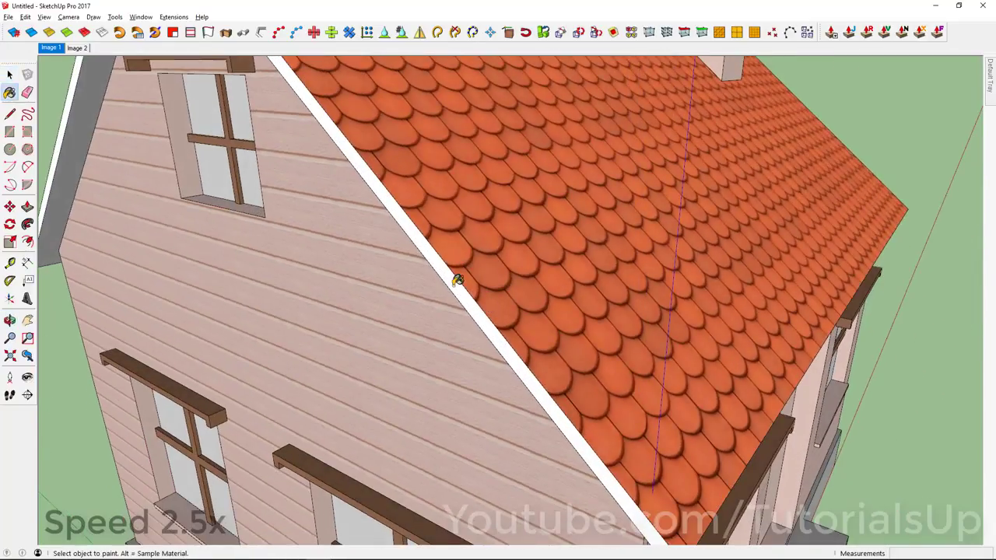
{"action": "mouse_move", "coordinate": [990, 76]}
{"action": "left_click", "coordinate": [968, 102]}
{"action": "left_click", "coordinate": [732, 318]}
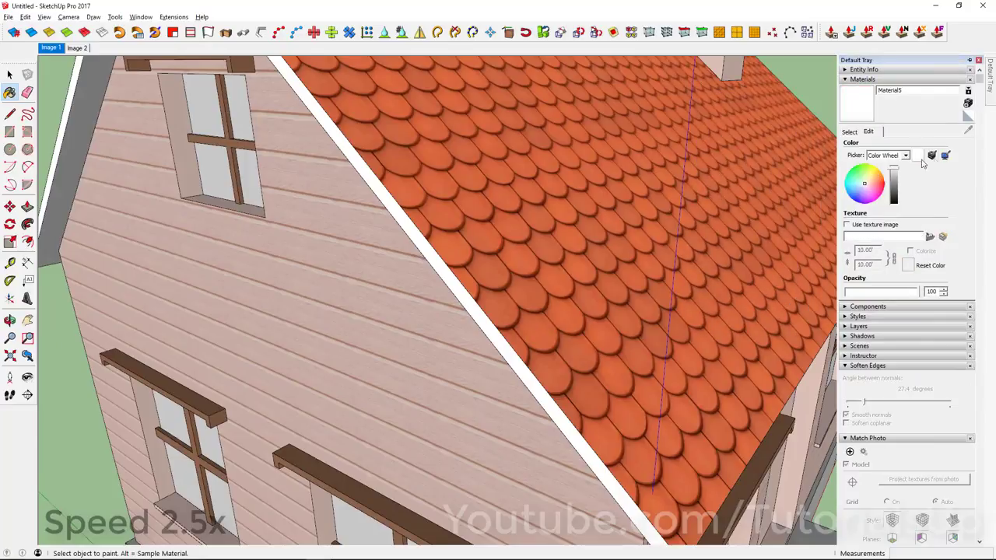
{"action": "scroll", "coordinate": [515, 227], "scroll_direction": "down", "scroll_amount": 2}
{"action": "key", "text": "space"}
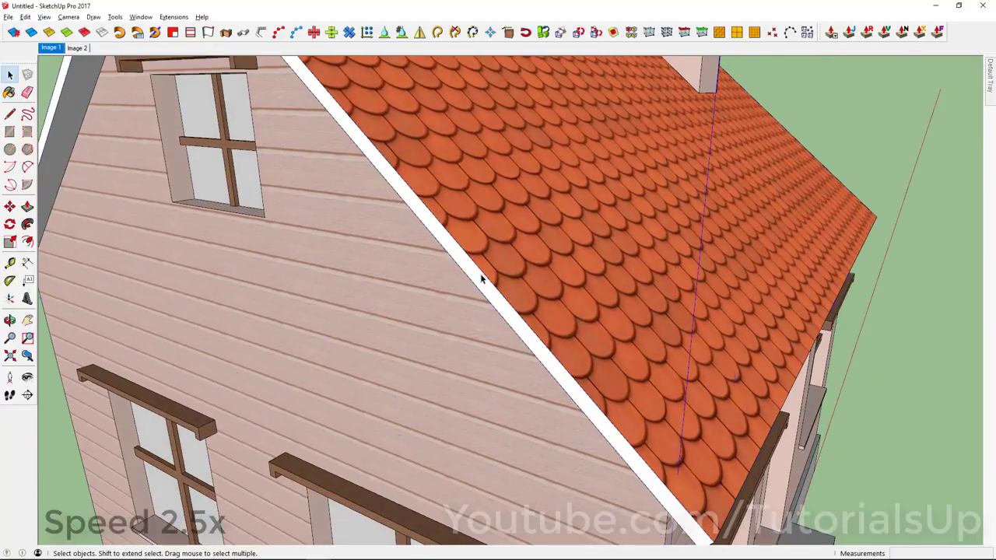
{"action": "double_click", "coordinate": [474, 277]}
{"action": "key", "text": "b"}
{"action": "scroll", "coordinate": [481, 267], "scroll_direction": "down", "scroll_amount": 3}
{"action": "middle_click_drag", "start_coordinate": [289, 182], "coordinate": [739, 83]}
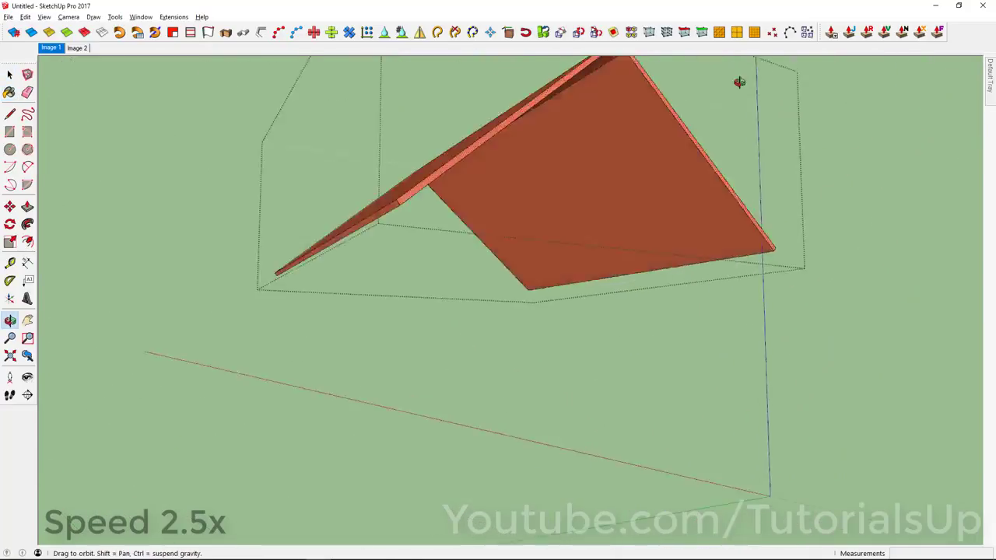
{"action": "key", "text": "space"}
{"action": "left_click", "coordinate": [50, 48]}
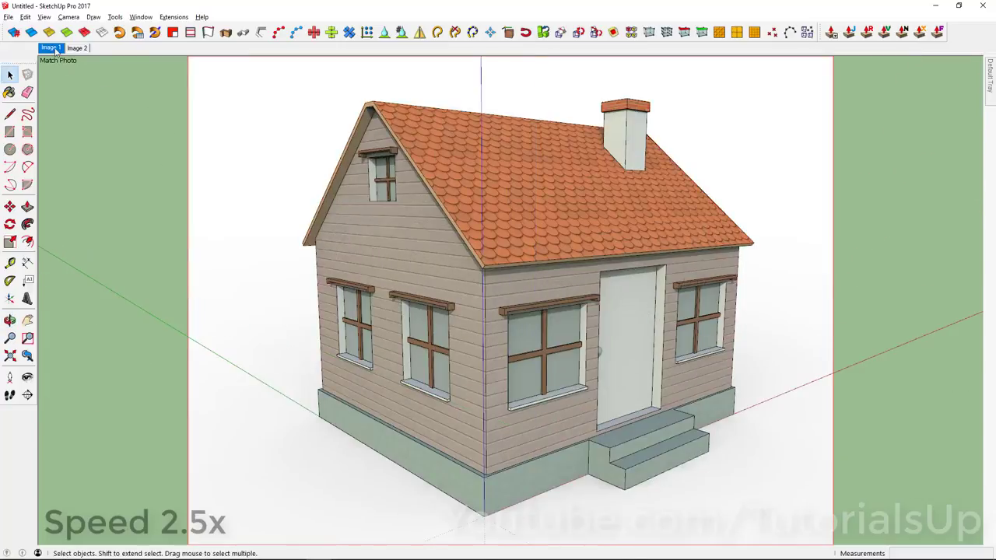
{"action": "left_click", "coordinate": [77, 48]}
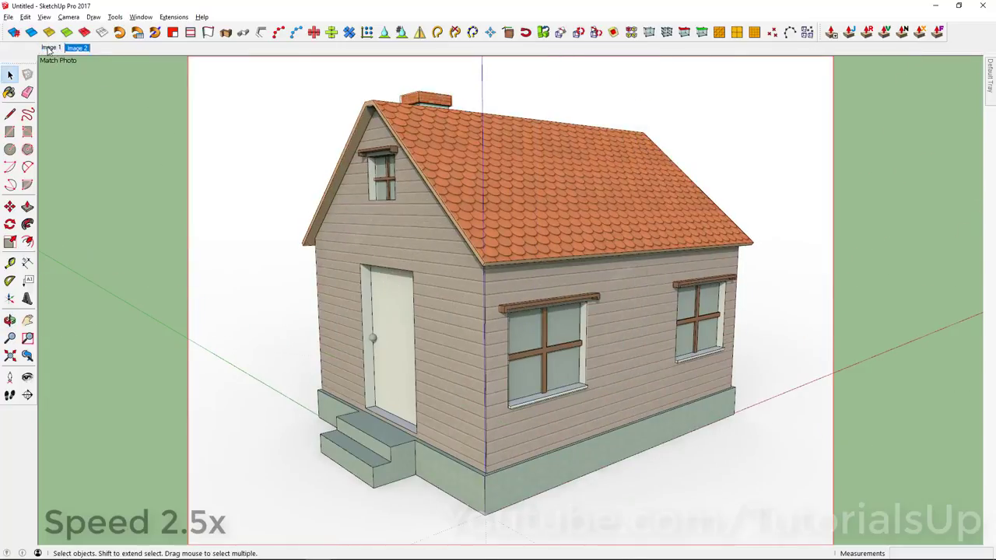
{"action": "left_click", "coordinate": [48, 48]}
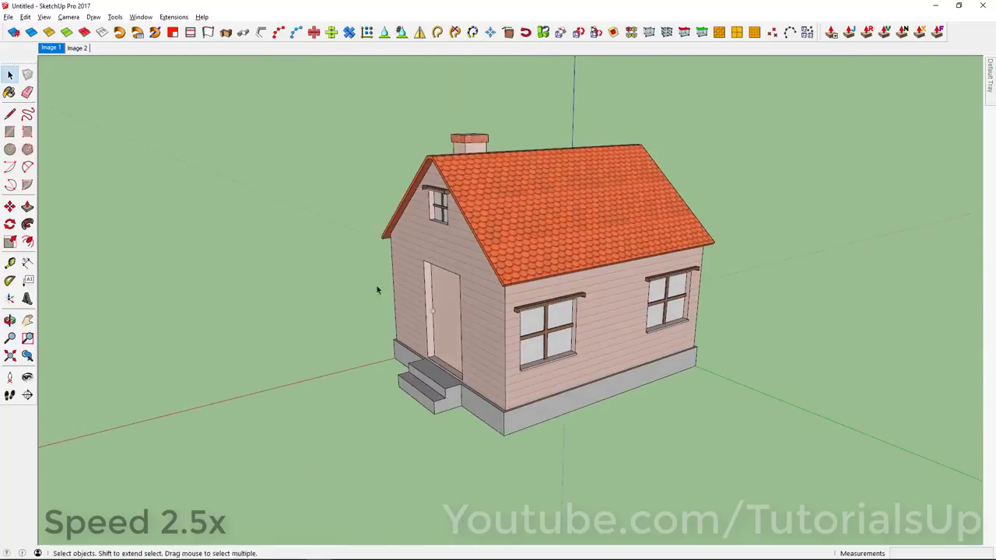
{"action": "mouse_move", "coordinate": [376, 290]}
{"action": "middle_mouse_down"}
{"action": "mouse_move", "coordinate": [470, 327]}
{"action": "mouse_move", "coordinate": [616, 290]}
{"action": "mouse_move", "coordinate": [356, 356]}
{"action": "mouse_move", "coordinate": [466, 334]}
{"action": "mouse_move", "coordinate": [534, 348]}
{"action": "middle_mouse_up"}
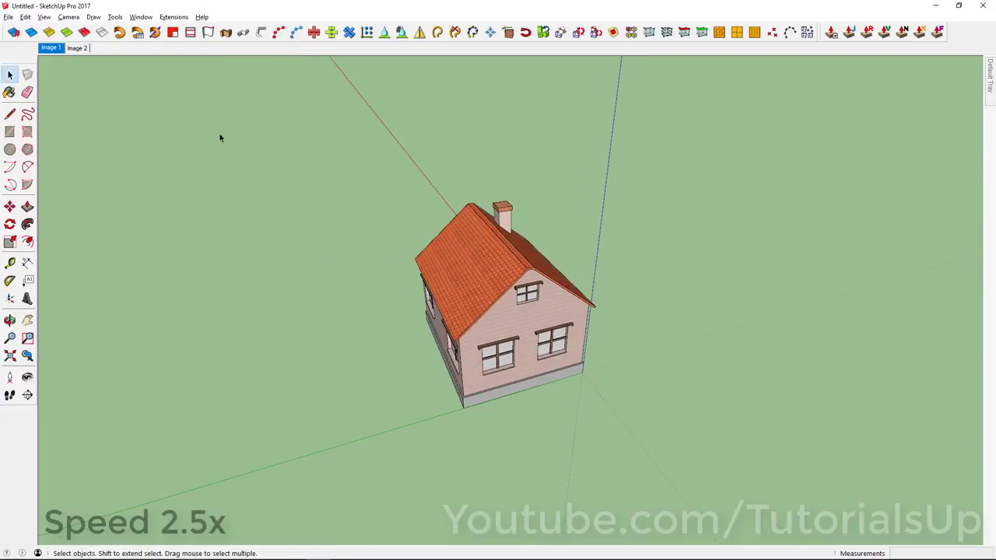
{"action": "left_click", "coordinate": [53, 48]}
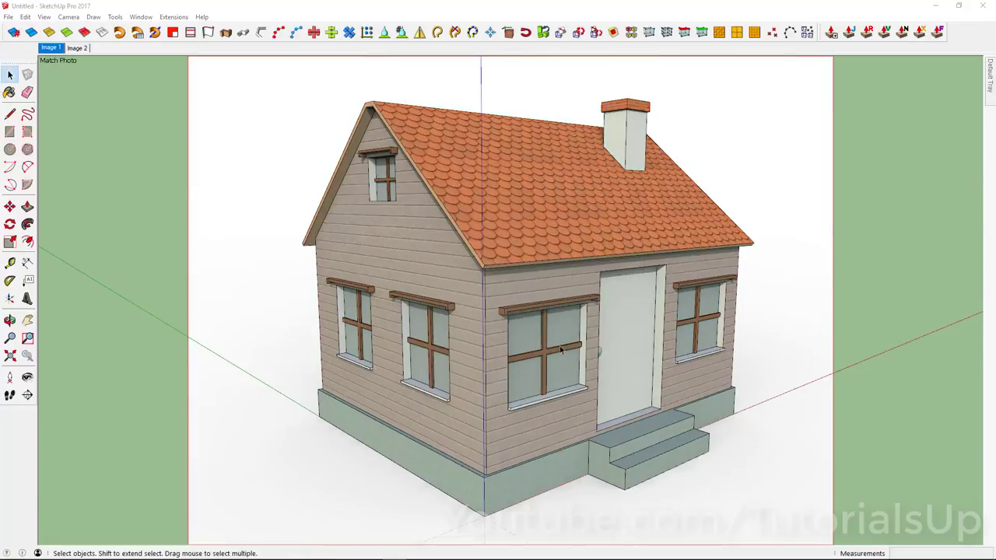
{"action": "scroll", "coordinate": [515, 345], "scroll_direction": "down", "scroll_amount": 2}
{"action": "scroll", "coordinate": [515, 345], "scroll_direction": "up", "scroll_amount": 2}
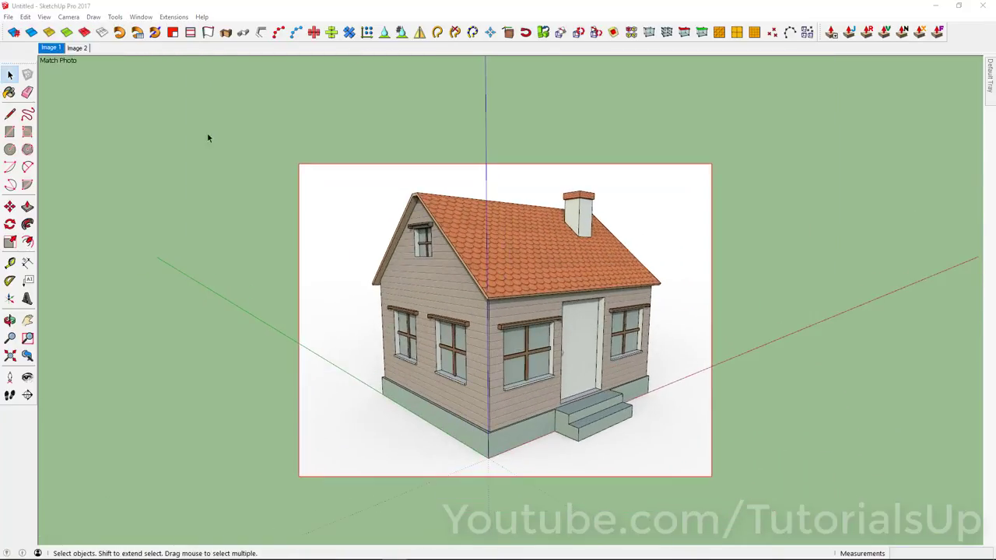
Step: Delete the Image 1 and Image 2 scenes, confirming each, then orbit around the finished house
{"action": "right_click", "coordinate": [53, 49]}
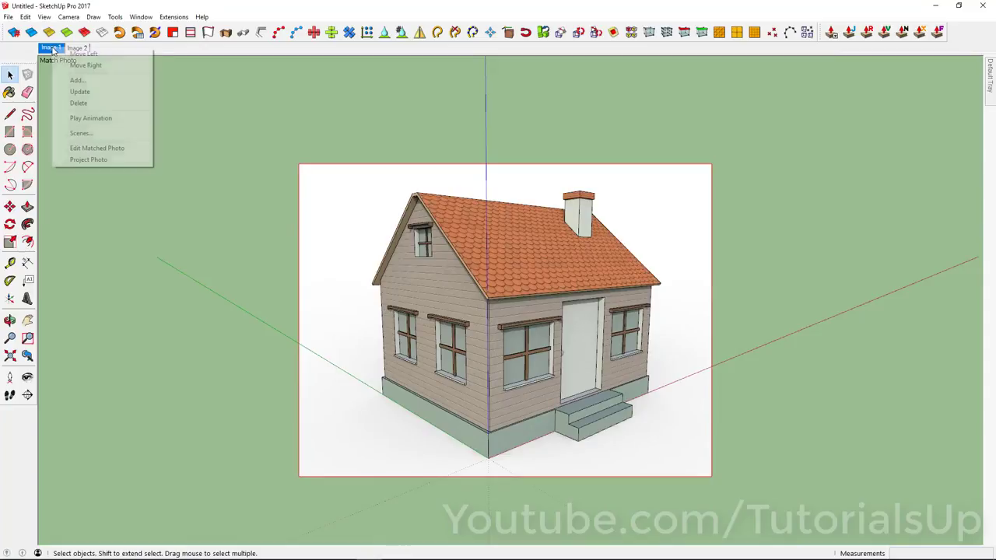
{"action": "left_click", "coordinate": [108, 103]}
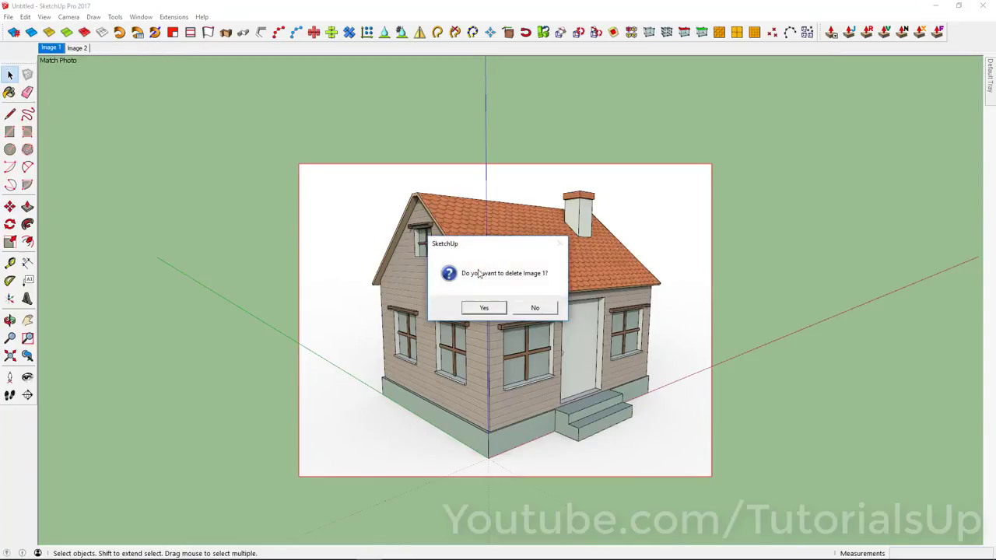
{"action": "left_click", "coordinate": [498, 309]}
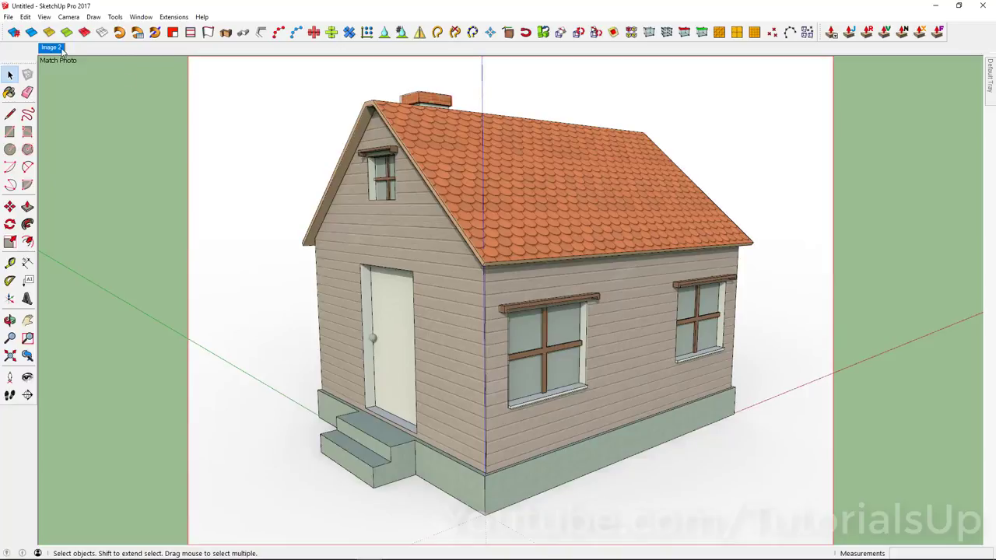
{"action": "right_click", "coordinate": [62, 51]}
{"action": "left_click", "coordinate": [108, 103]}
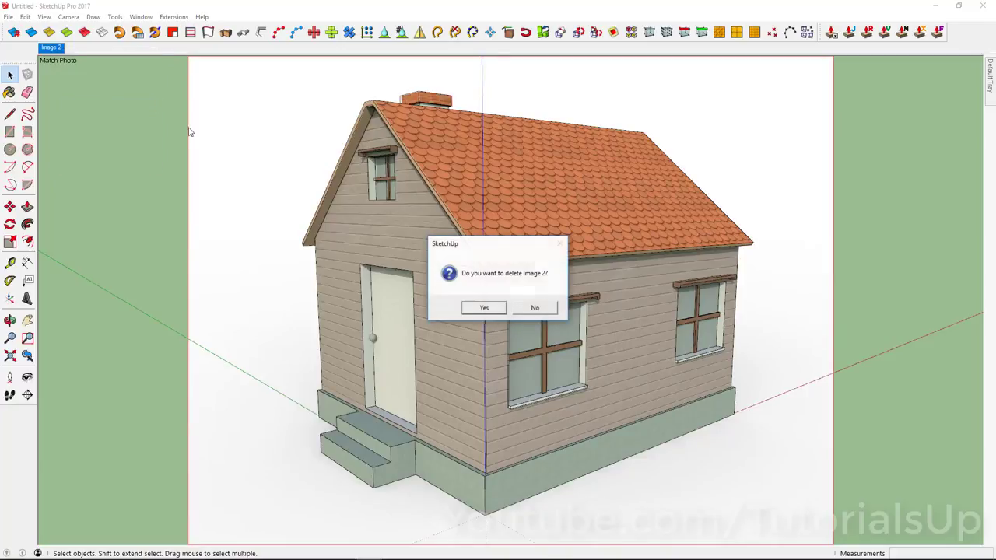
{"action": "left_click", "coordinate": [496, 311]}
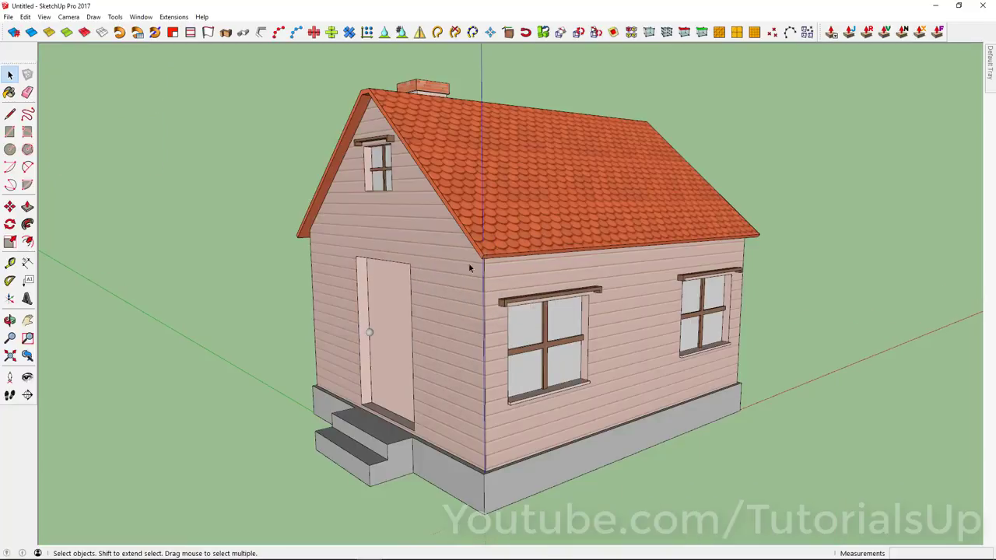
{"action": "mouse_move", "coordinate": [468, 262]}
{"action": "middle_mouse_down"}
{"action": "mouse_move", "coordinate": [496, 289]}
{"action": "mouse_move", "coordinate": [666, 327]}
{"action": "mouse_move", "coordinate": [707, 278]}
{"action": "mouse_move", "coordinate": [685, 296]}
{"action": "middle_mouse_up"}
{"action": "mouse_move", "coordinate": [466, 303]}
{"action": "middle_mouse_down"}
{"action": "mouse_move", "coordinate": [276, 300]}
{"action": "mouse_move", "coordinate": [793, 296]}
{"action": "mouse_move", "coordinate": [480, 309]}
{"action": "mouse_move", "coordinate": [446, 330]}
{"action": "middle_mouse_up"}
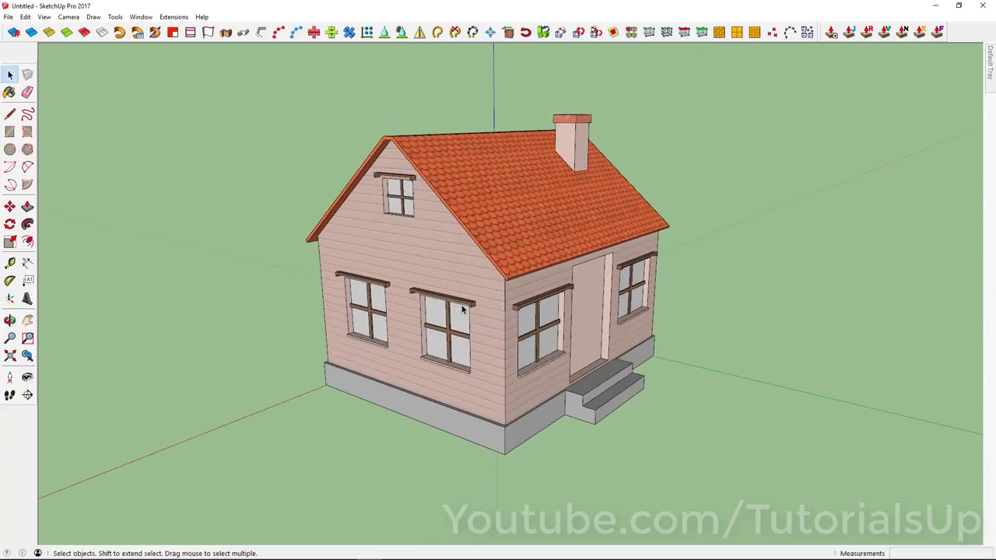